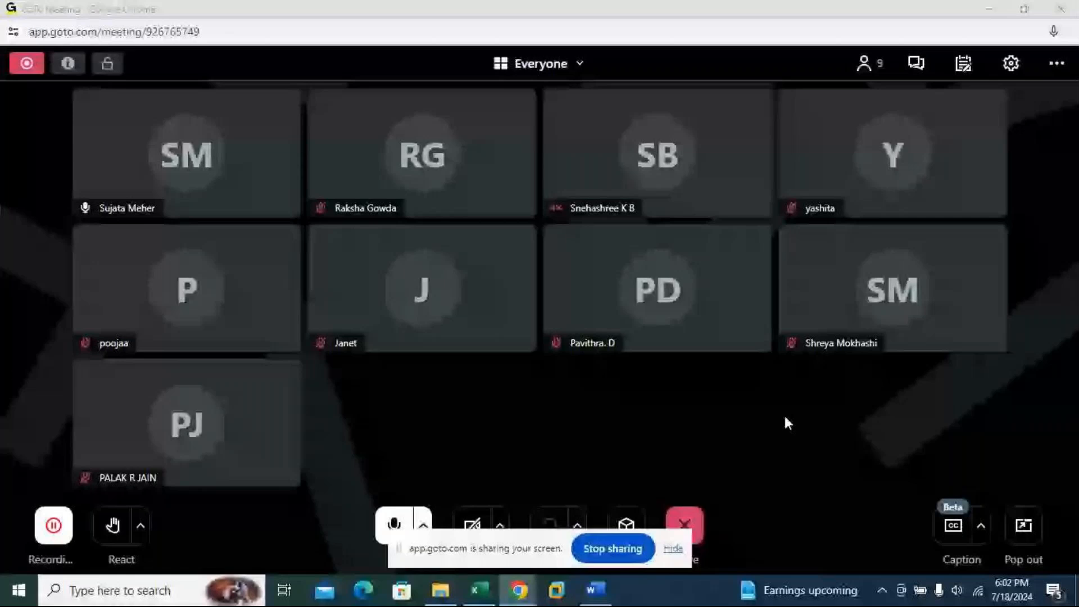
pyautogui.hotkey('alt', 'Tab')
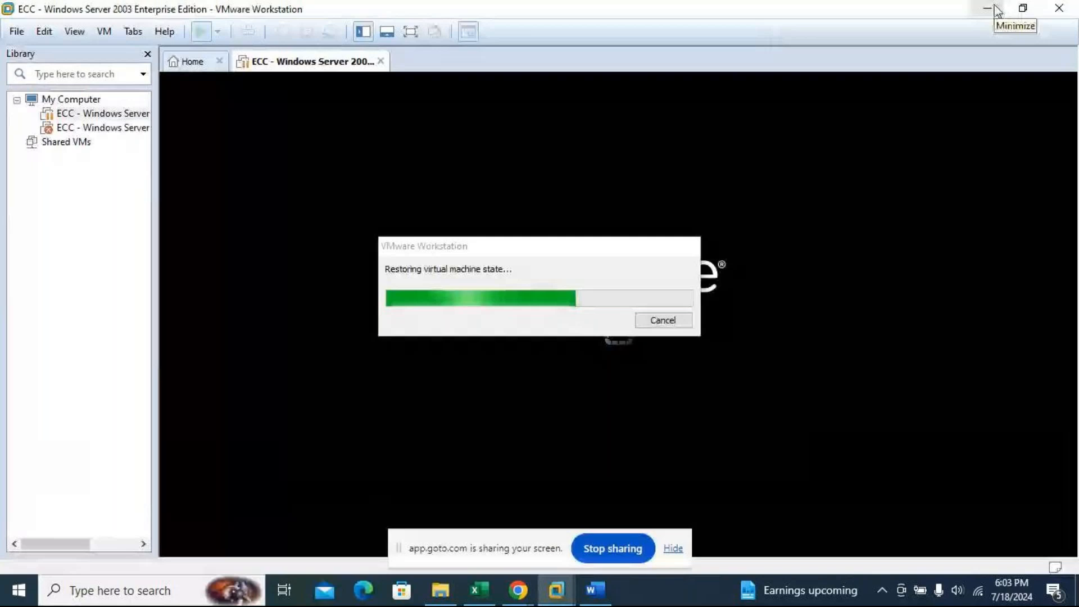
pyautogui.click(995, 9)
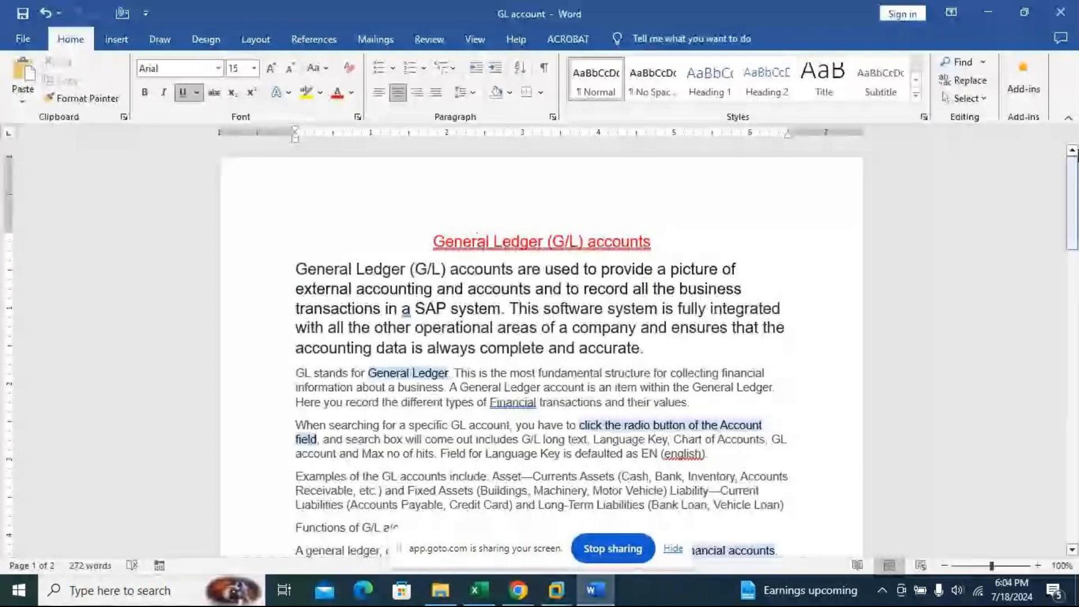
pyautogui.click(515, 598)
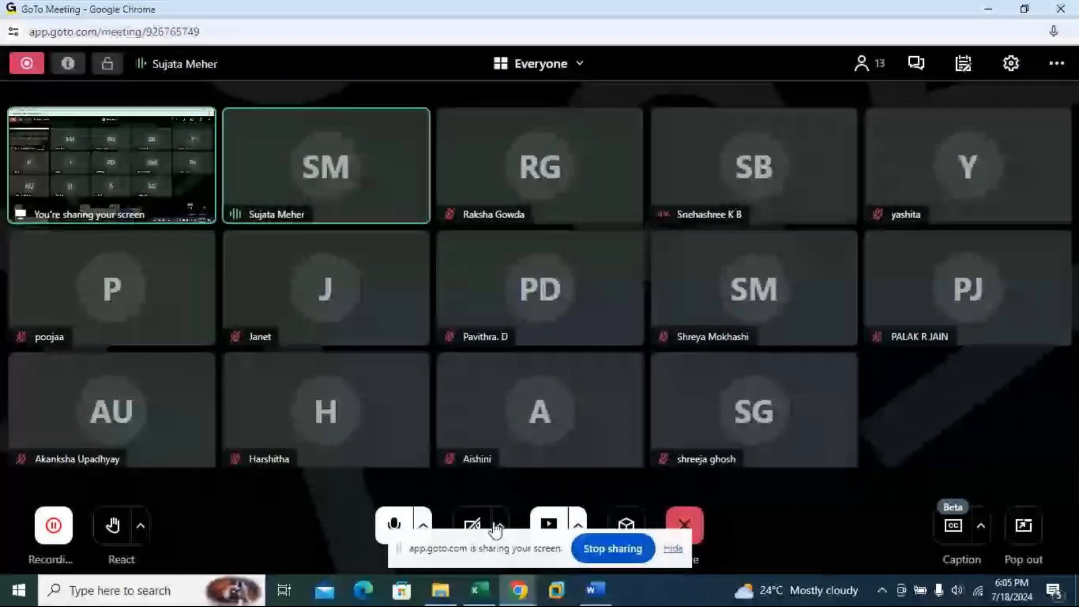
pyautogui.moveTo(493, 544); pyautogui.dragTo(720, 592)
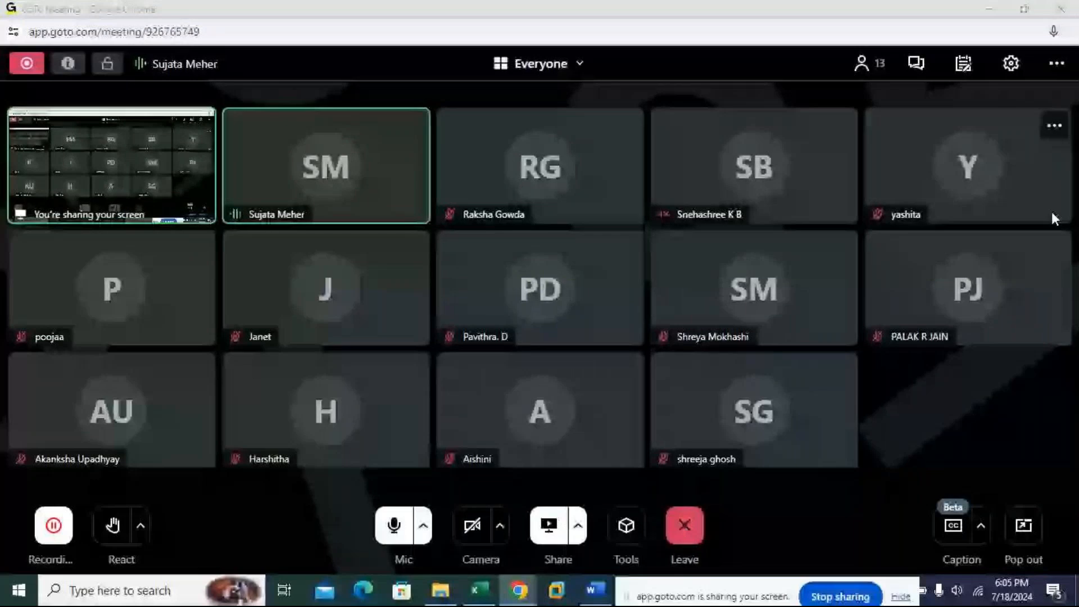
pyautogui.click(993, 9)
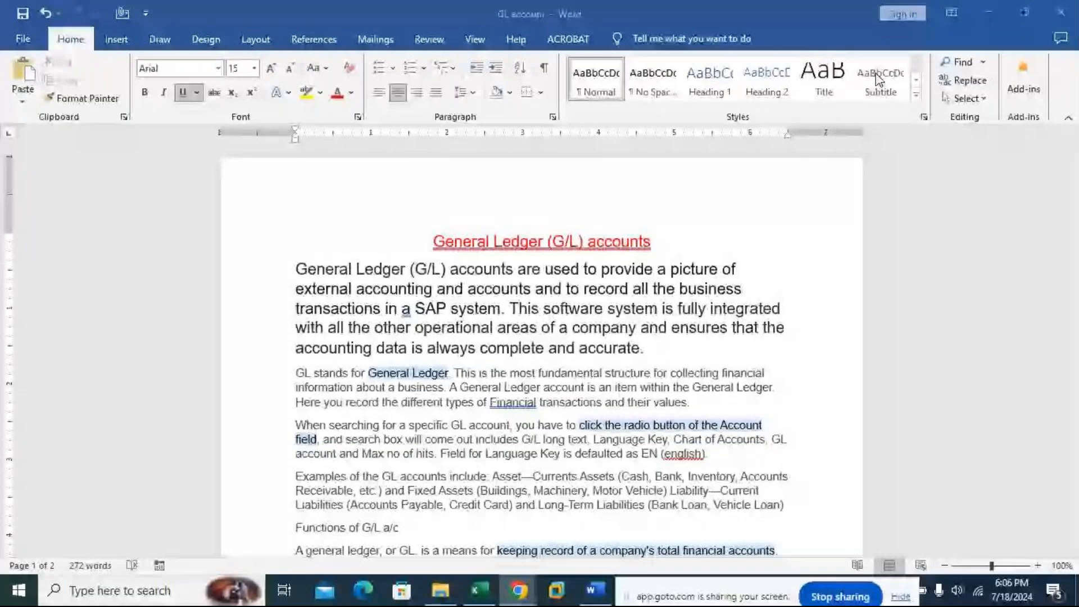
# Step: Select the paragraphs defining GL and describing GL account searches and examples in the GL account document to review them
pyautogui.click(1078, 90)
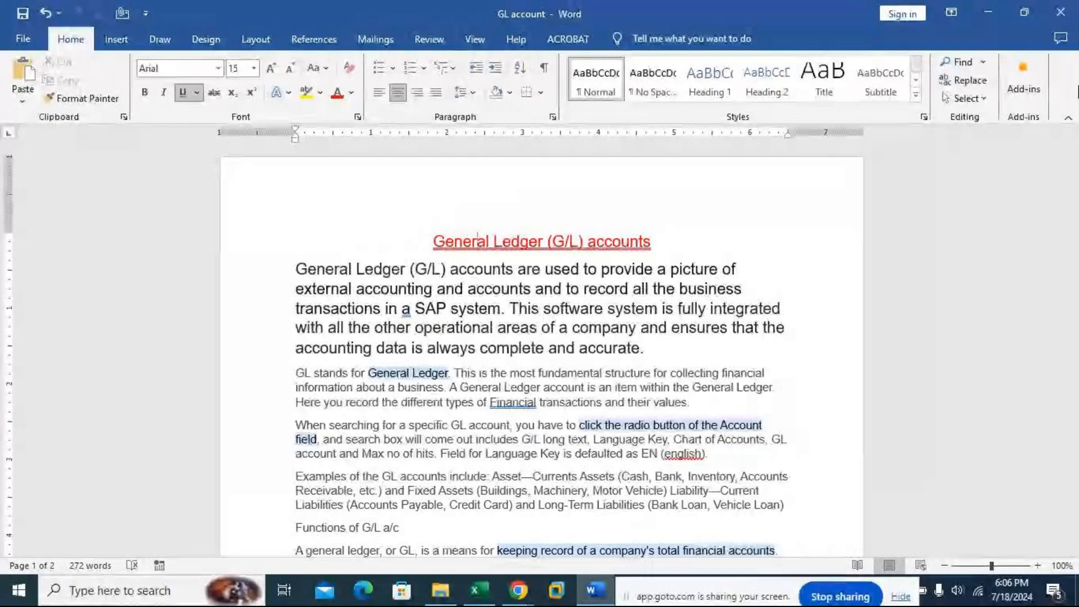
pyautogui.moveTo(296, 373); pyautogui.dragTo(499, 521)
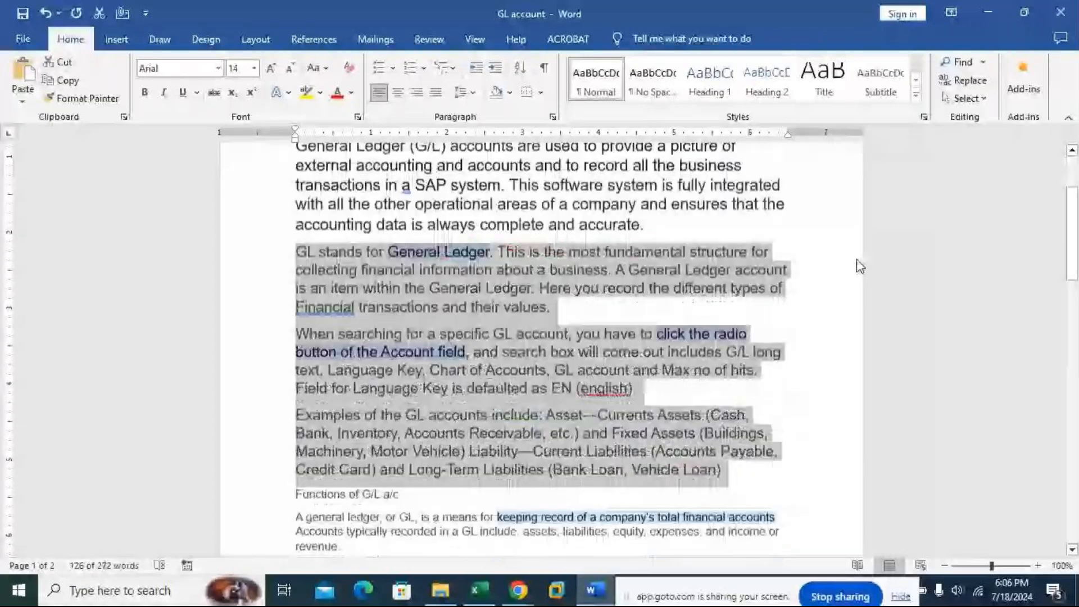
pyautogui.scroll(-1, 860, 266)
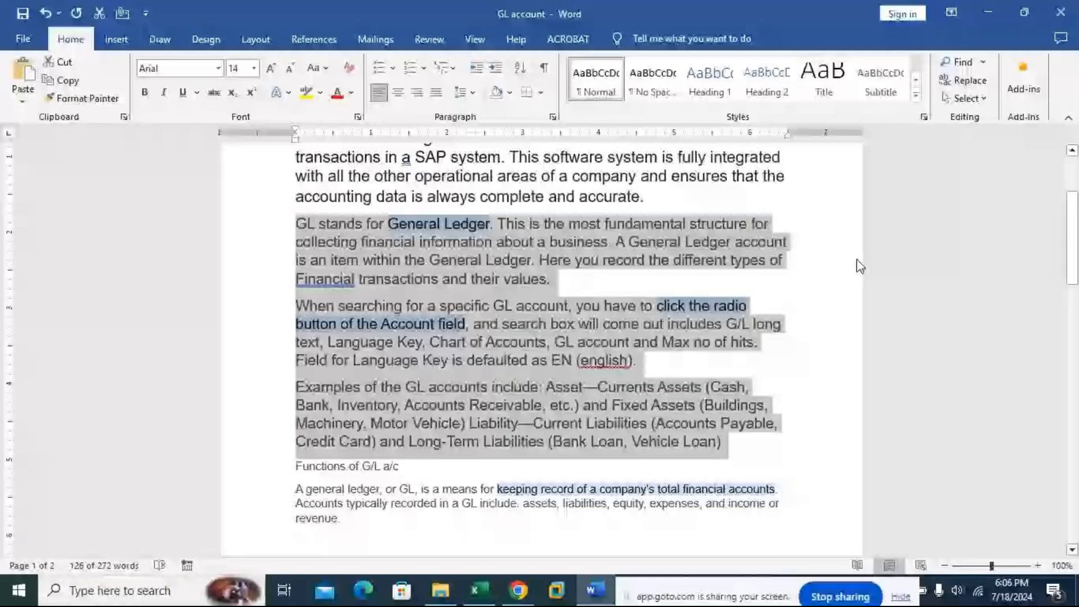
pyautogui.click(838, 277)
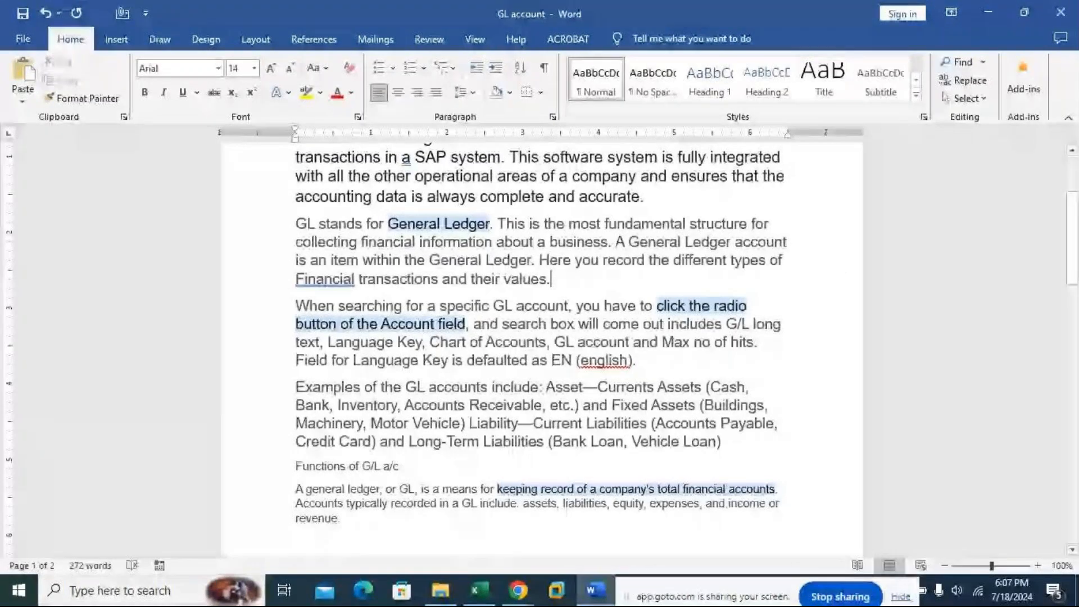
pyautogui.moveTo(518, 590)
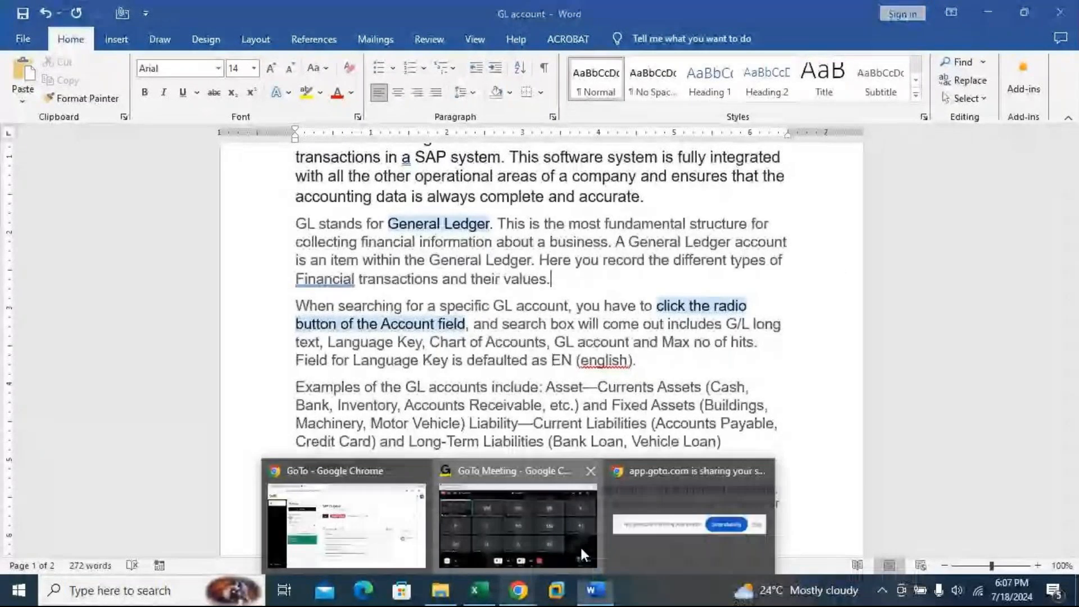
pyautogui.click(580, 546)
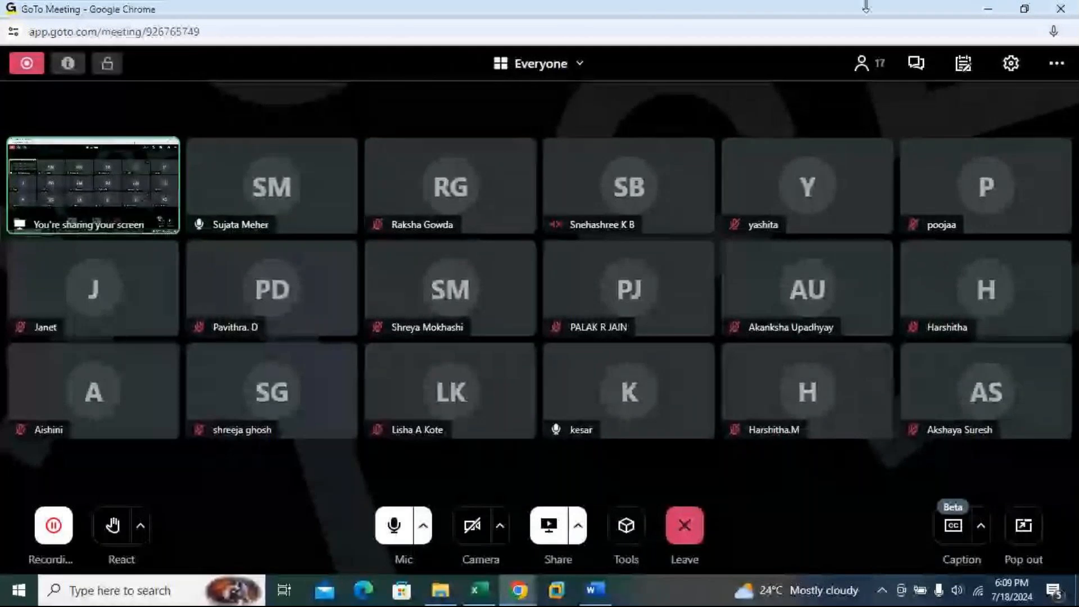
pyautogui.click(987, 9)
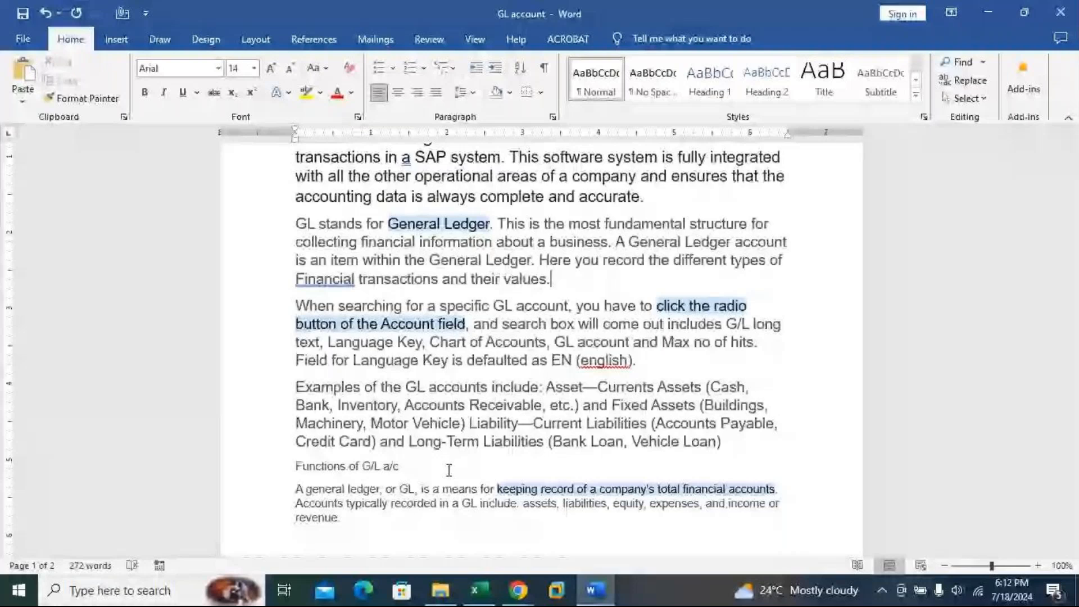
# Step: Switch to the SAP system in the virtual machine, make it full screen and go back to SAP Easy Access
pyautogui.hotkey('alt', 'Tab')
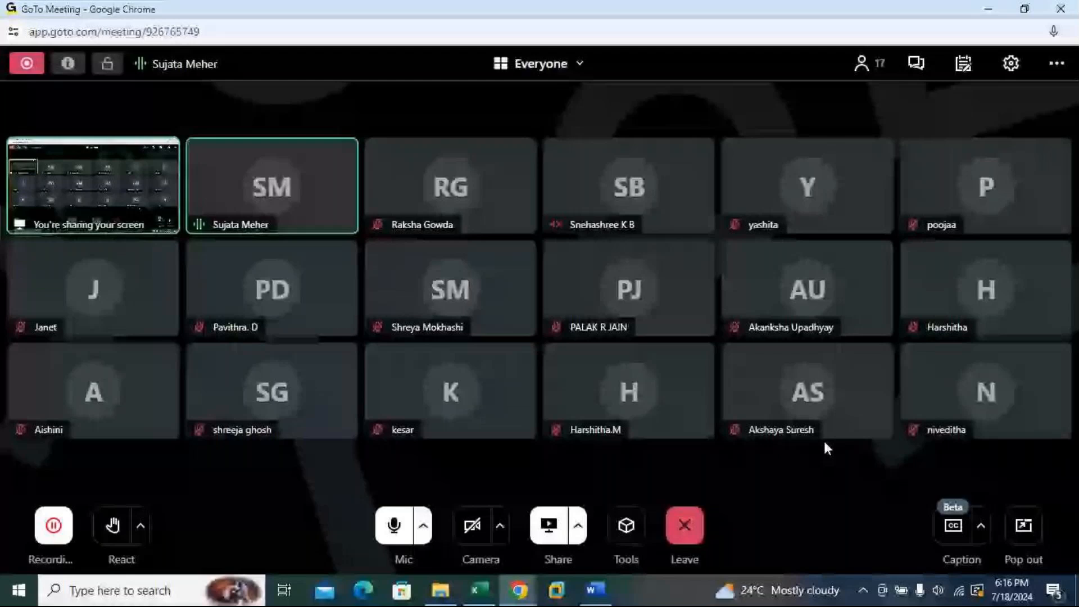
pyautogui.hotkey('alt', 'Tab')
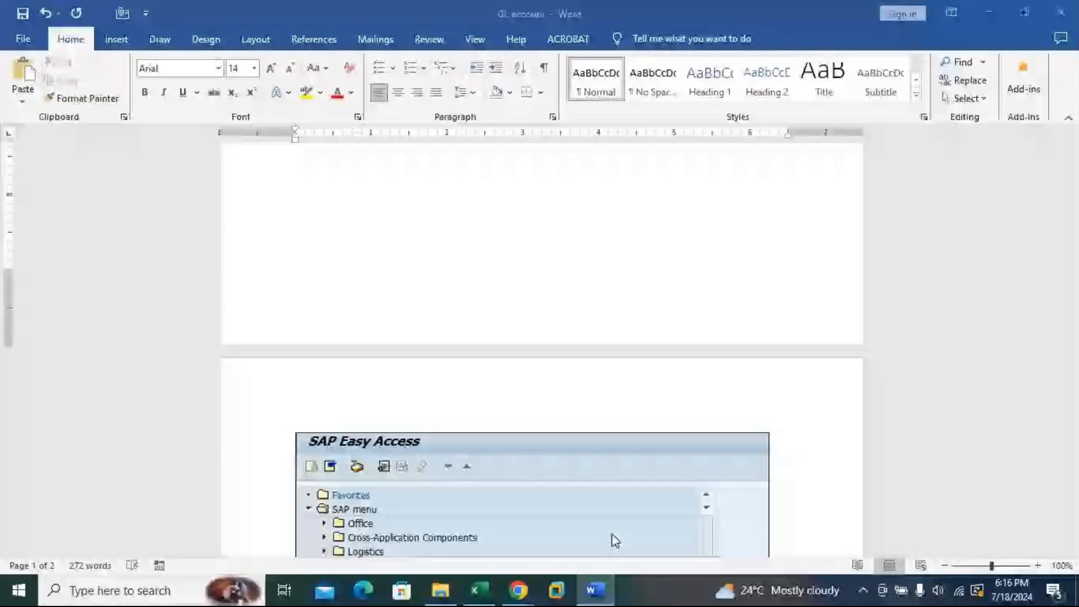
pyautogui.hotkey('alt', 'Tab')
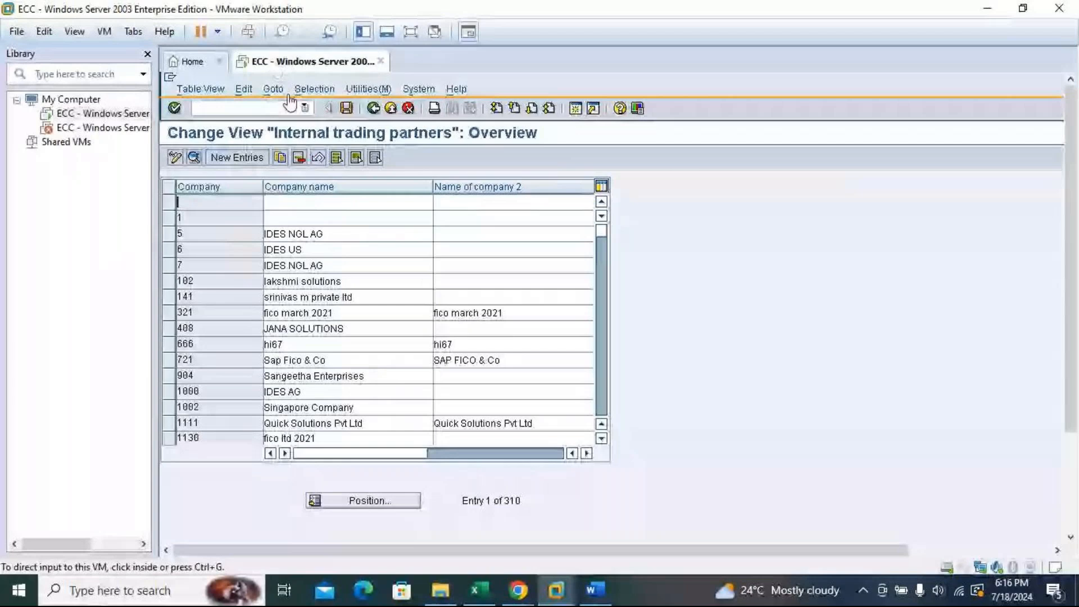
pyautogui.hotkey('ctrl', 'alt', 'Return')
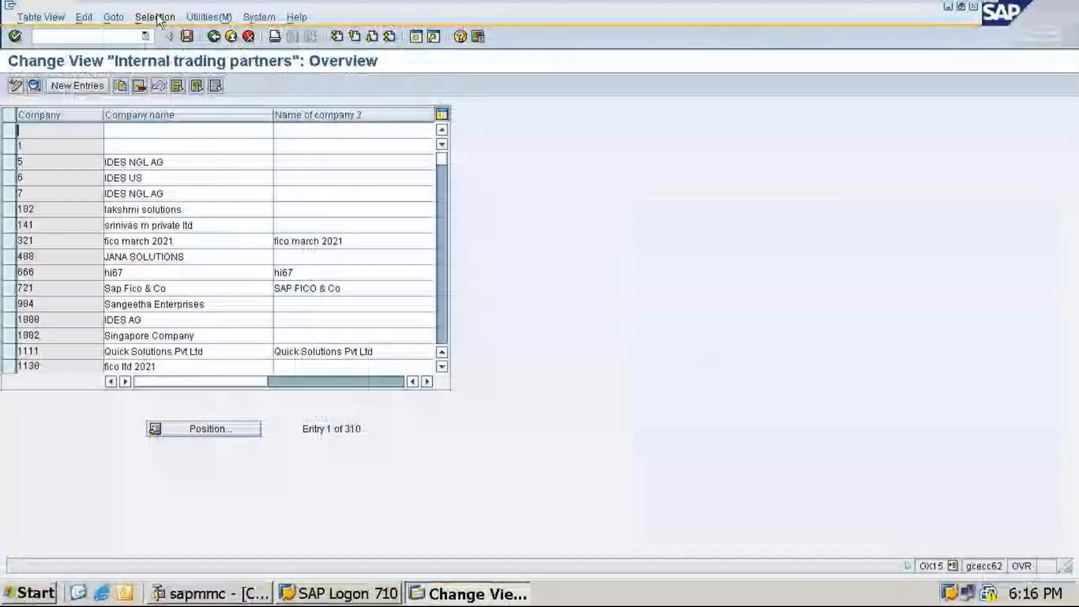
pyautogui.click(215, 37)
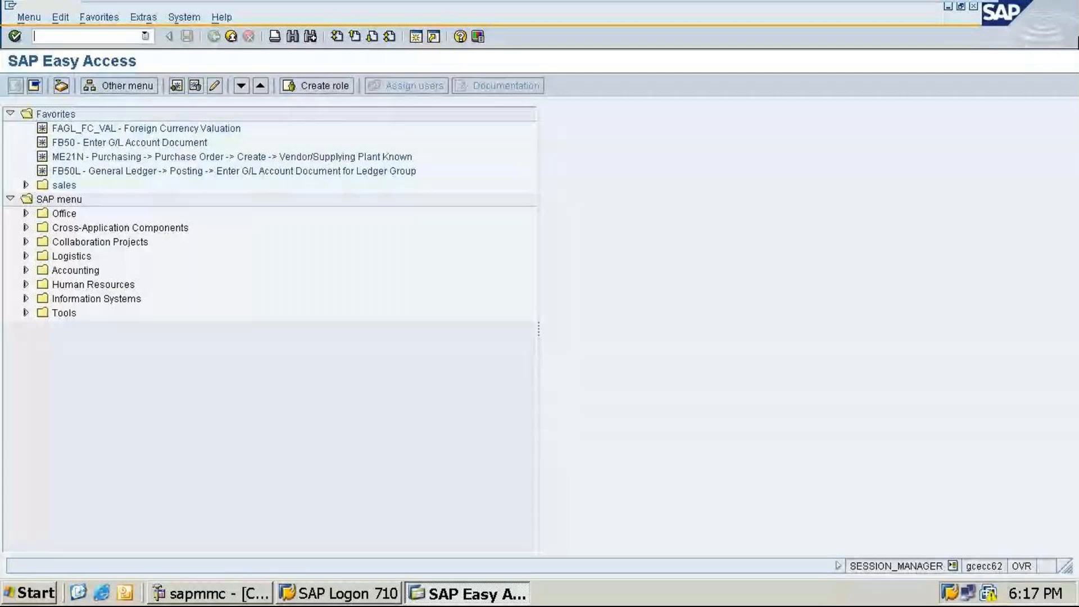
pyautogui.moveTo(936, 14)
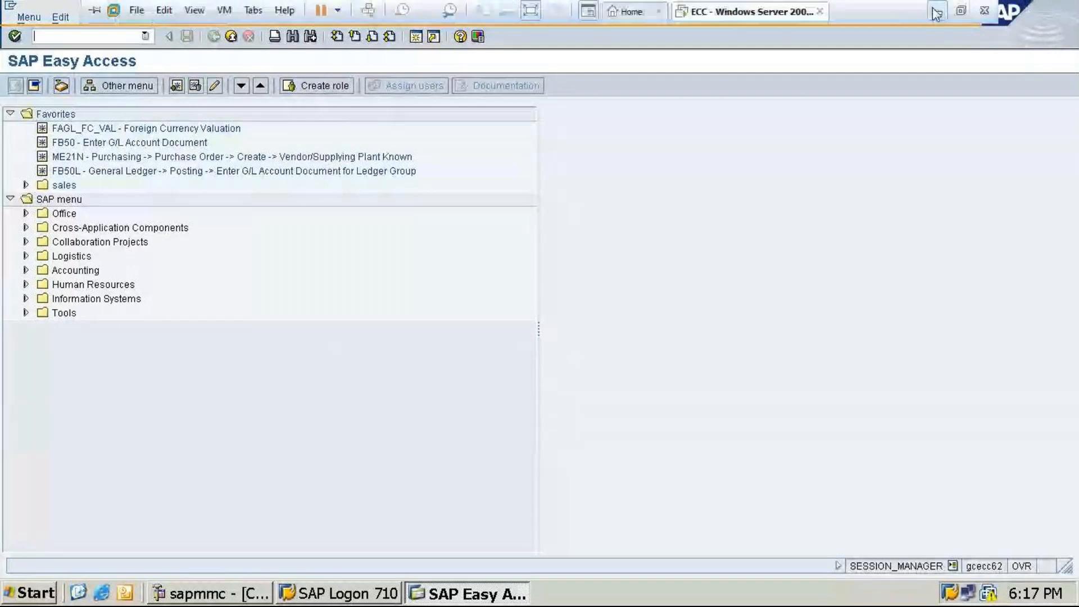
pyautogui.click(936, 11)
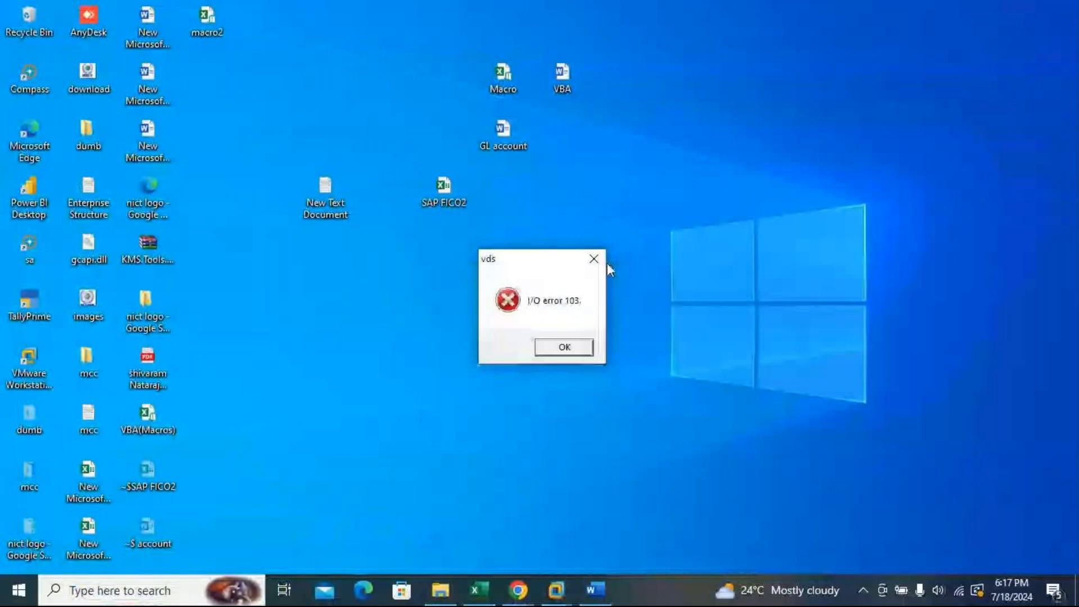
pyautogui.click(594, 259)
pyautogui.click(518, 590)
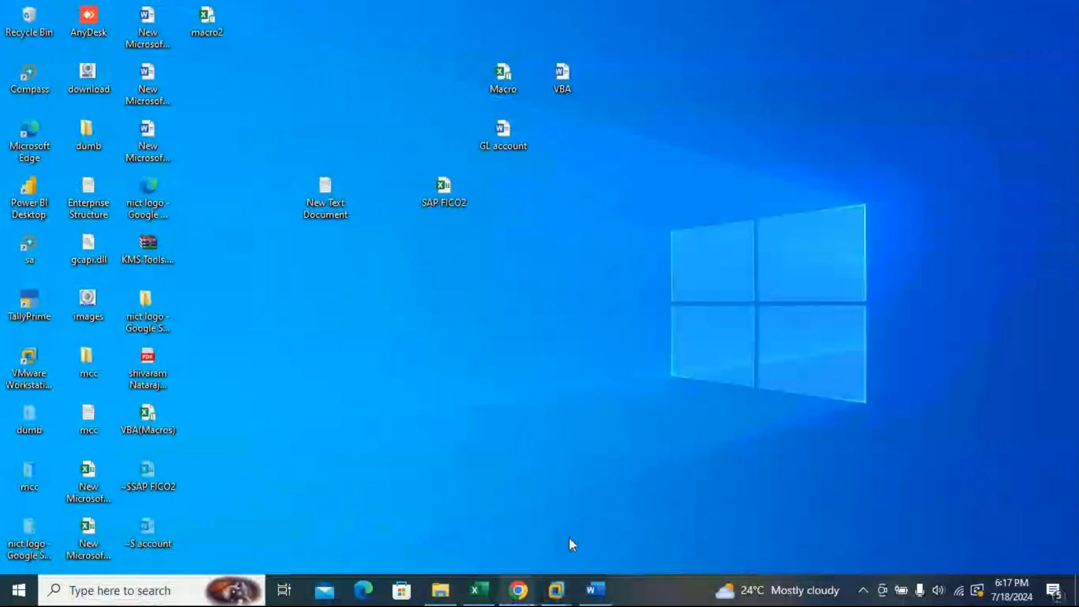
pyautogui.click(569, 538)
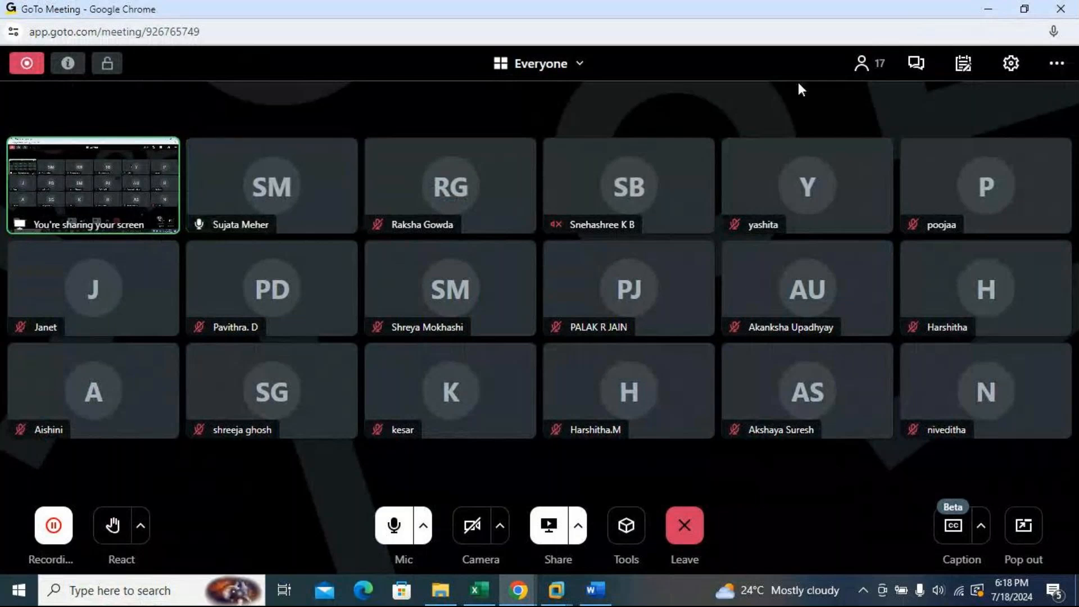
pyautogui.click(993, 9)
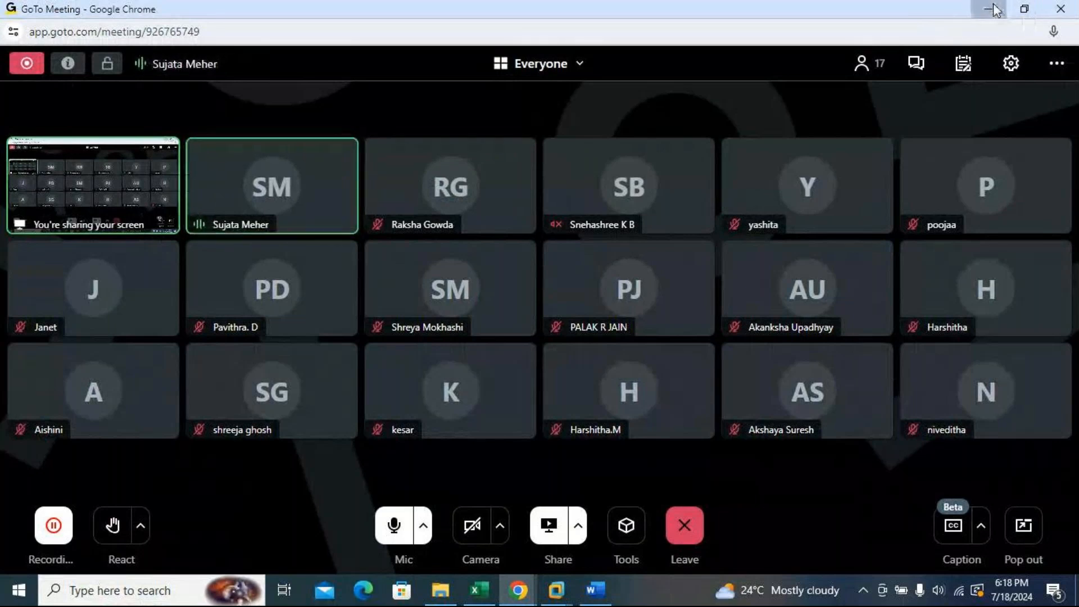
pyautogui.click(993, 10)
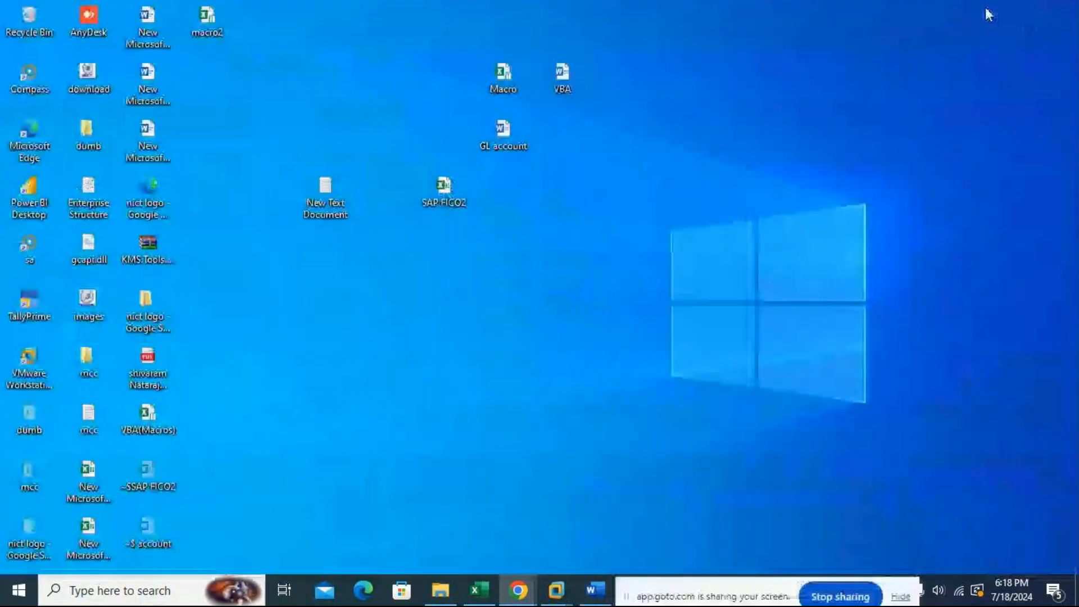
# Step: Open the GL account document and scroll to the SAP Easy Access menu path screenshot for G/L accounts
pyautogui.click(595, 591)
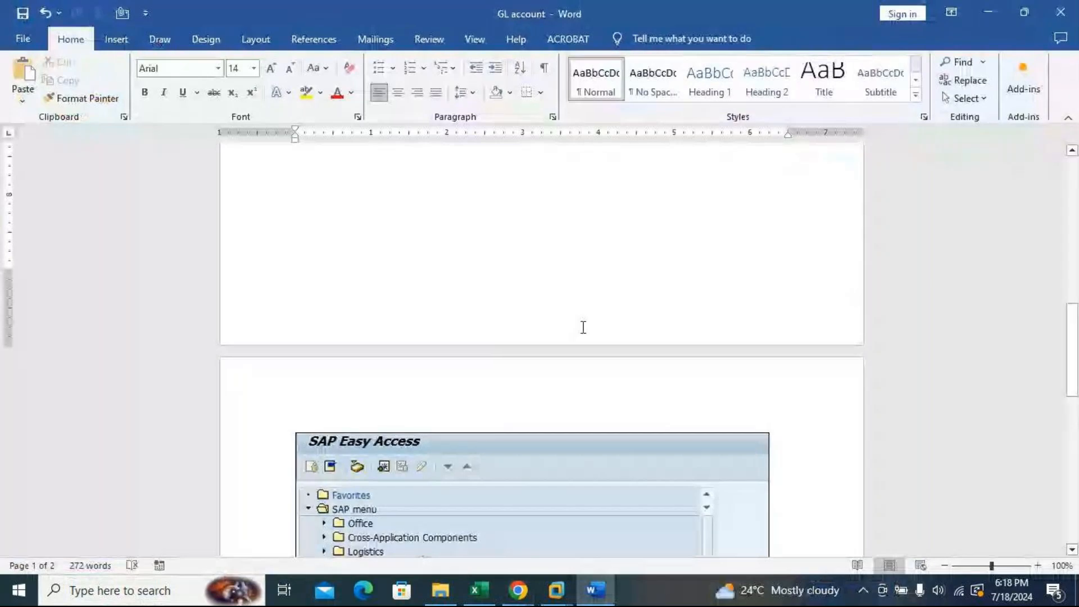
pyautogui.scroll(-5, 667, 291)
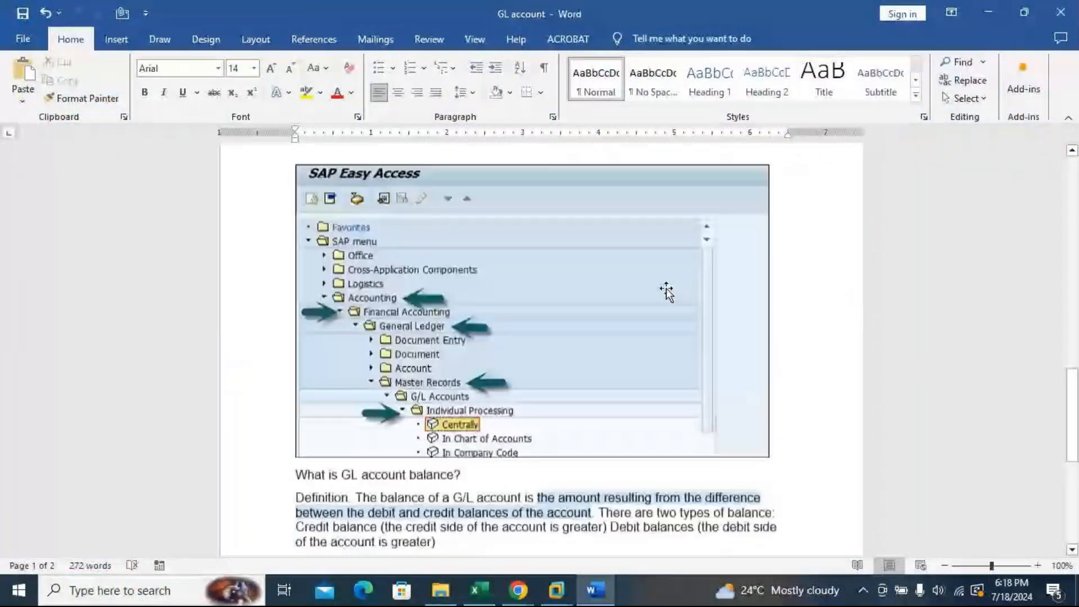
pyautogui.scroll(-1, 666, 291)
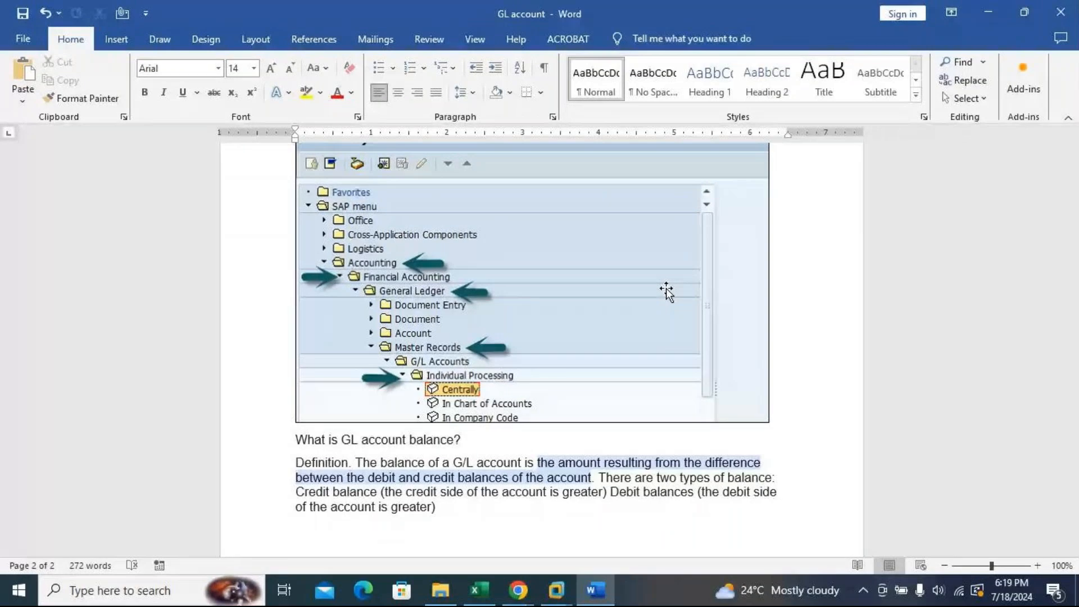
# Step: Review the opening paragraphs of the GL account document from the top
pyautogui.hotkey('alt', 'Tab')
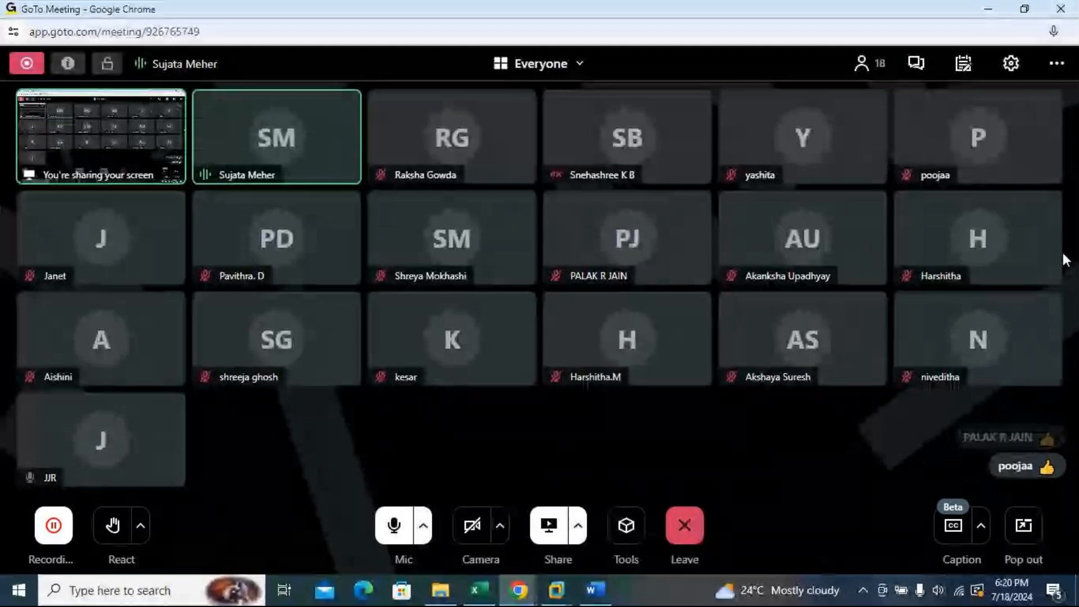
pyautogui.click(988, 10)
pyautogui.scroll(15, 684, 419)
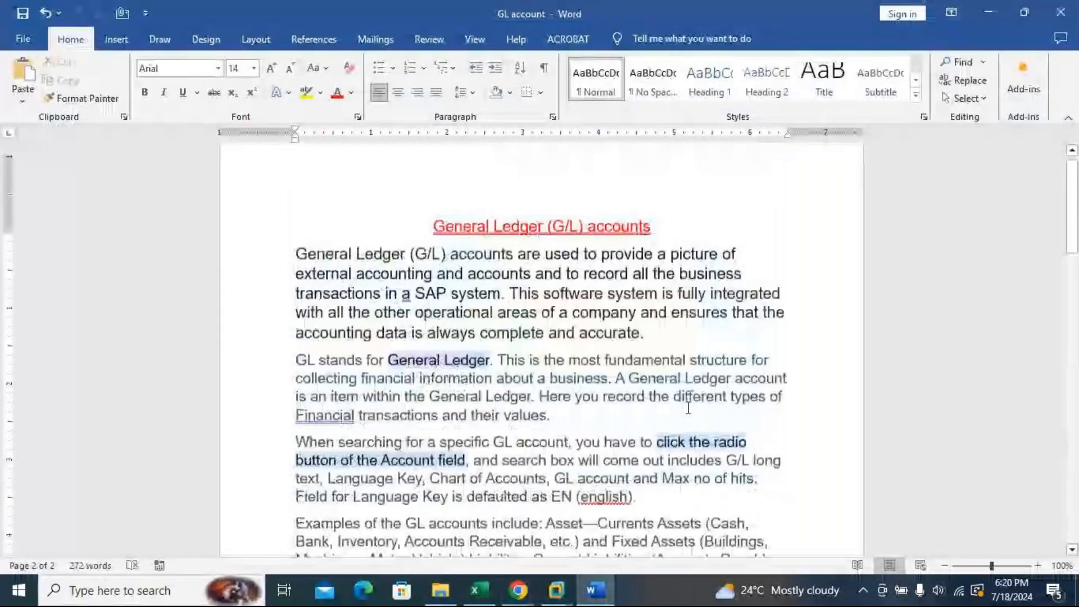
pyautogui.scroll(1, 688, 408)
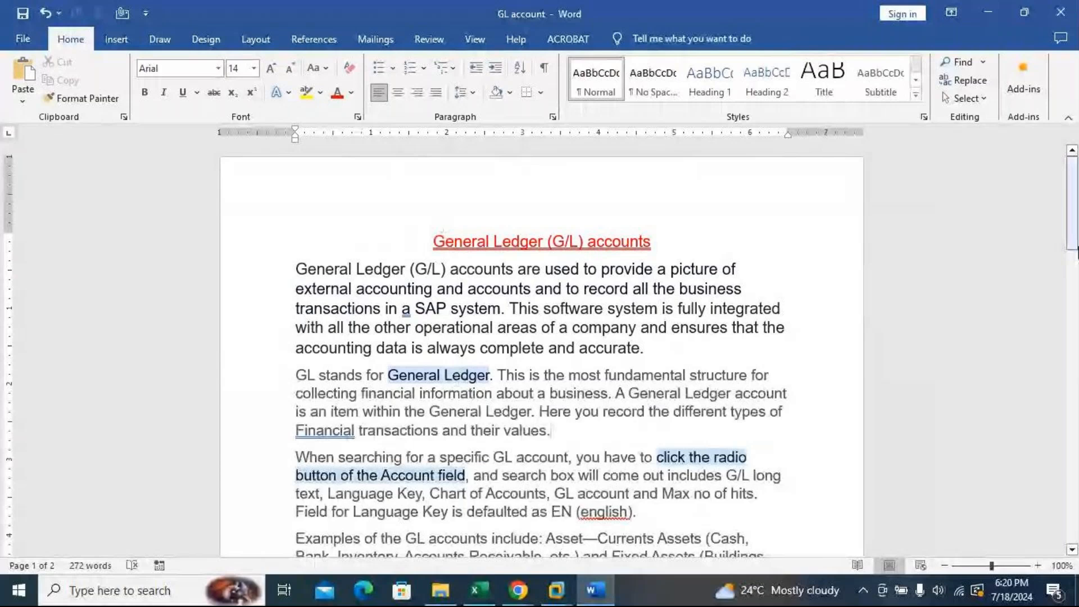
pyautogui.scroll(-5, 696, 395)
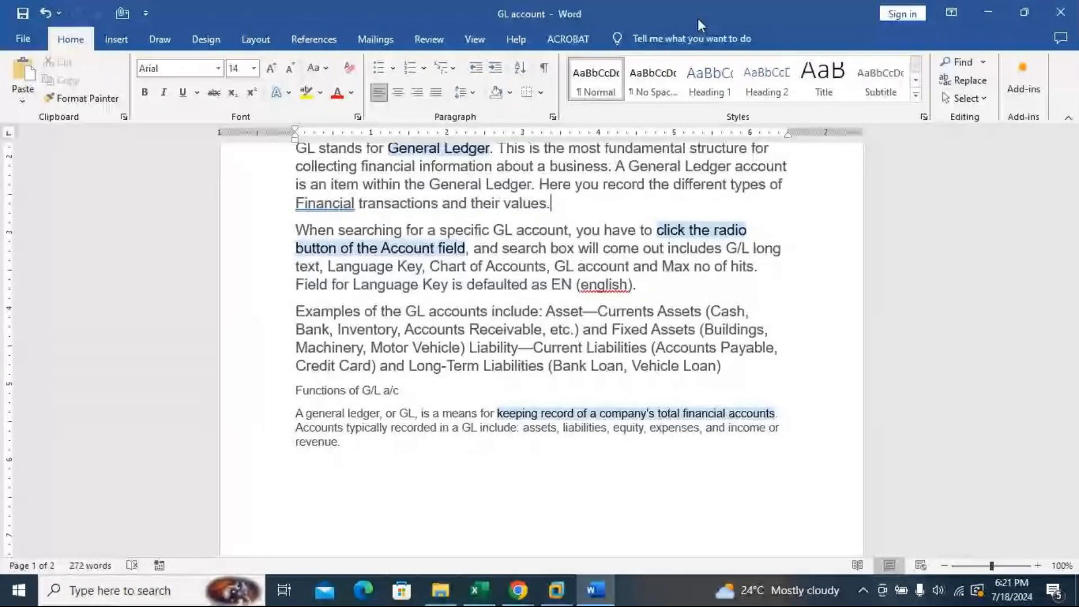
# Step: Expand the SAP menu path Accounting > Financial Accounting > General Ledger > Master Records > G/L Accounts > Individual Processing
pyautogui.click(987, 11)
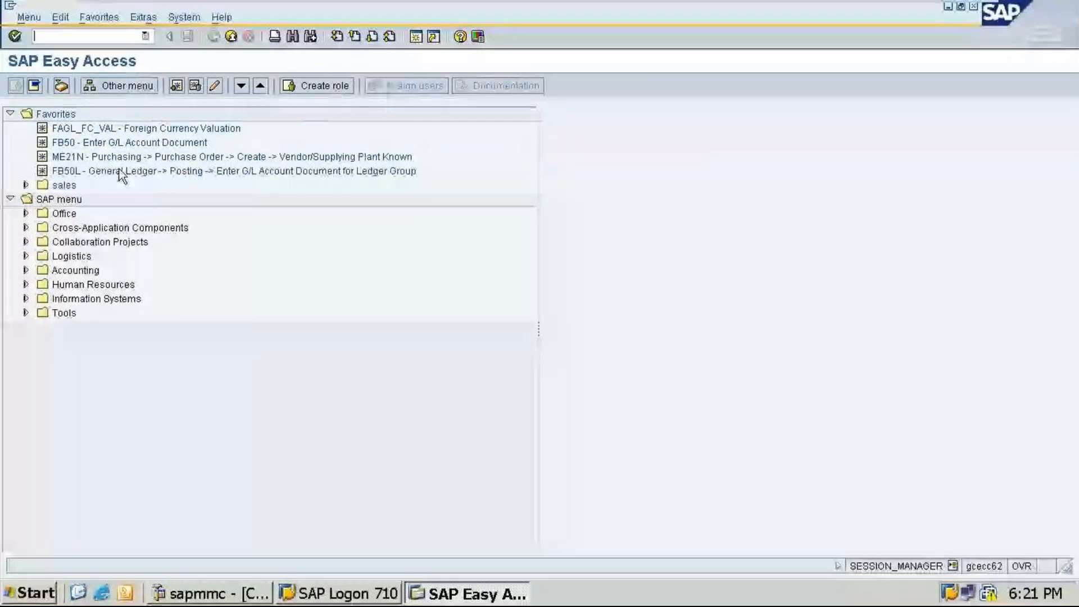
pyautogui.click(26, 271)
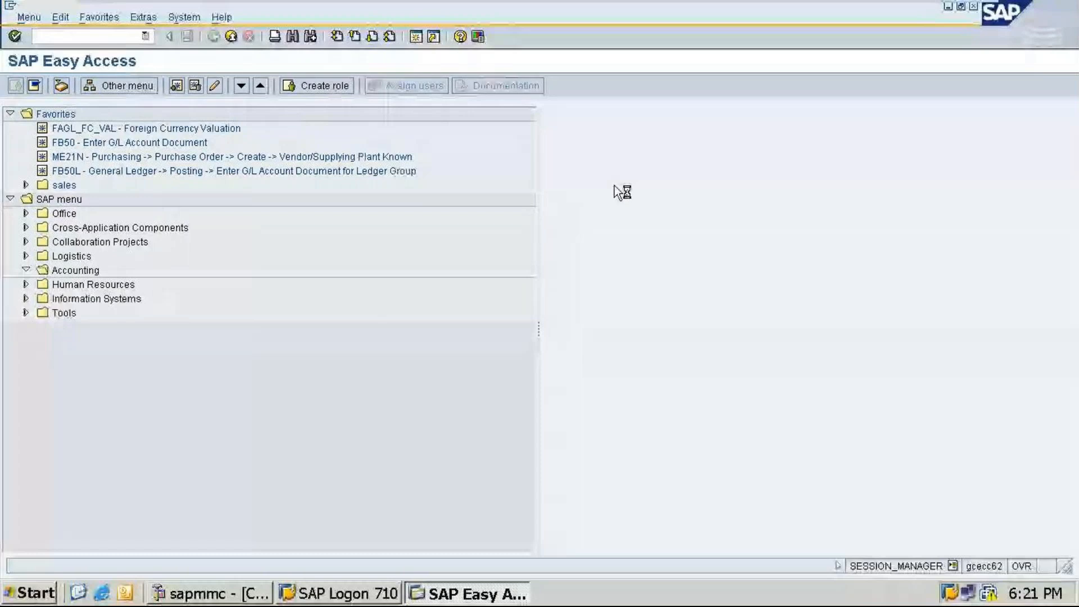
pyautogui.click(42, 285)
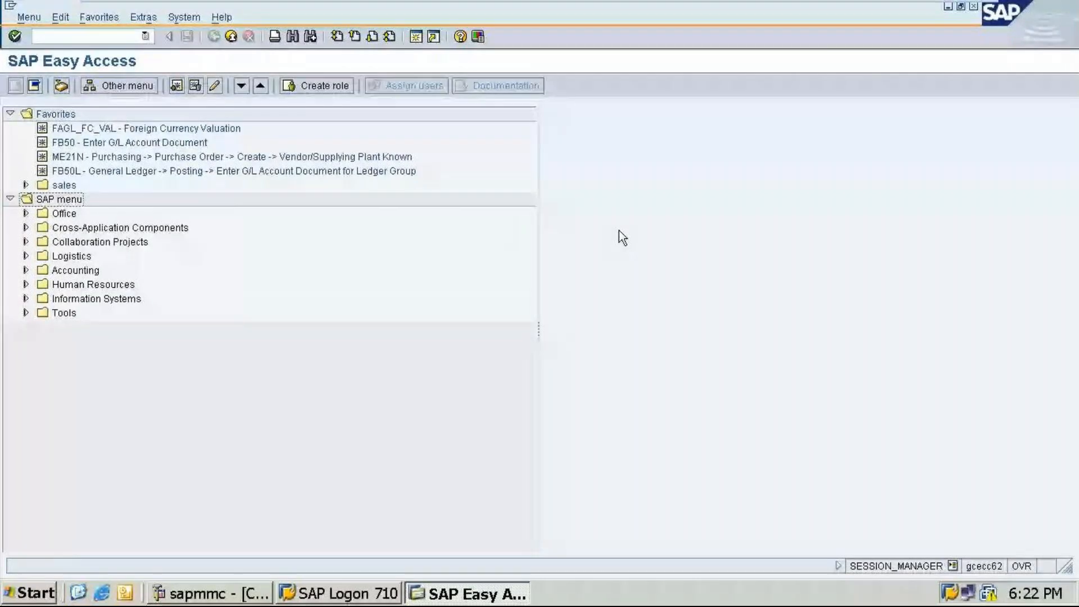
pyautogui.click(24, 270)
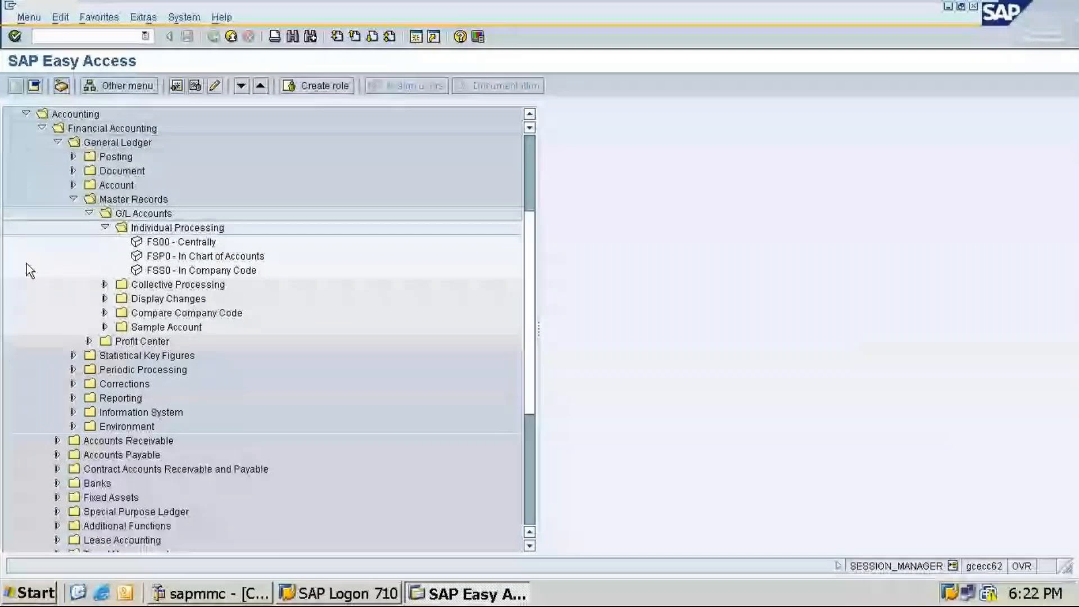
pyautogui.click(73, 199)
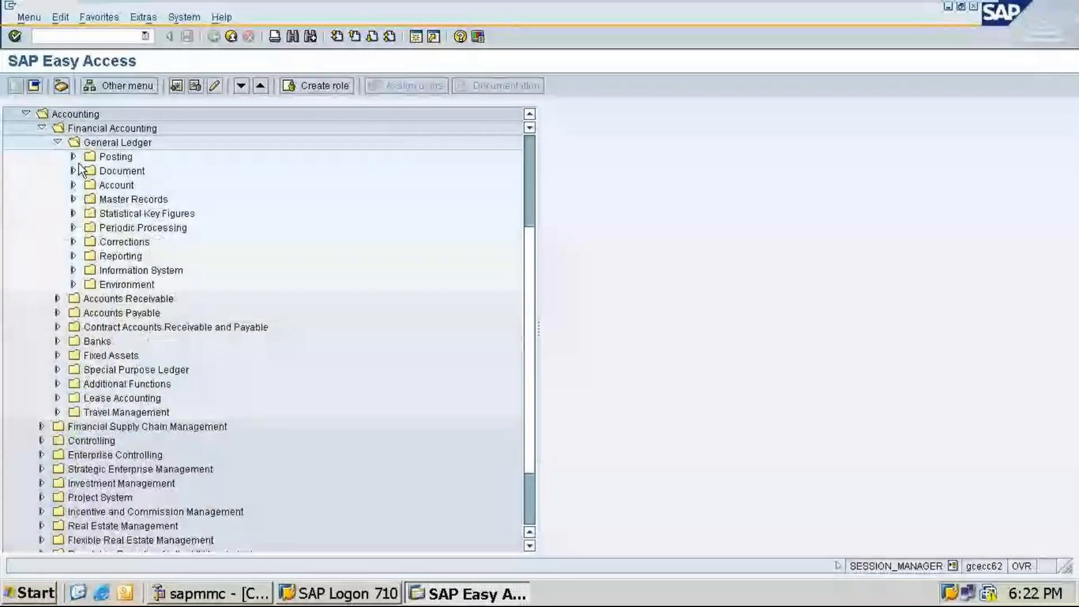
pyautogui.scroll(1, 71, 244)
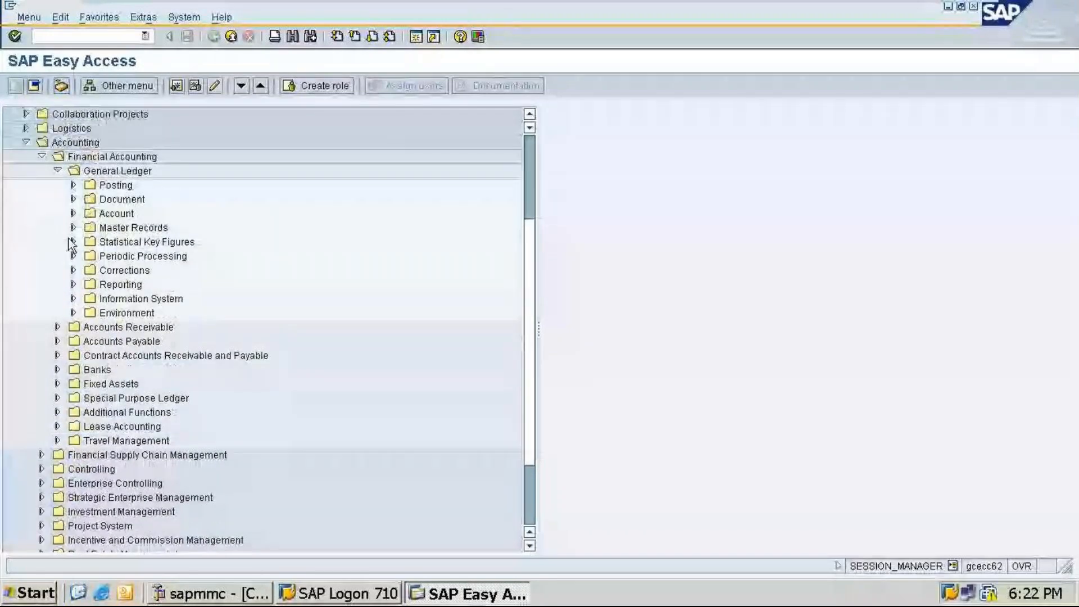
pyautogui.scroll(1, 71, 244)
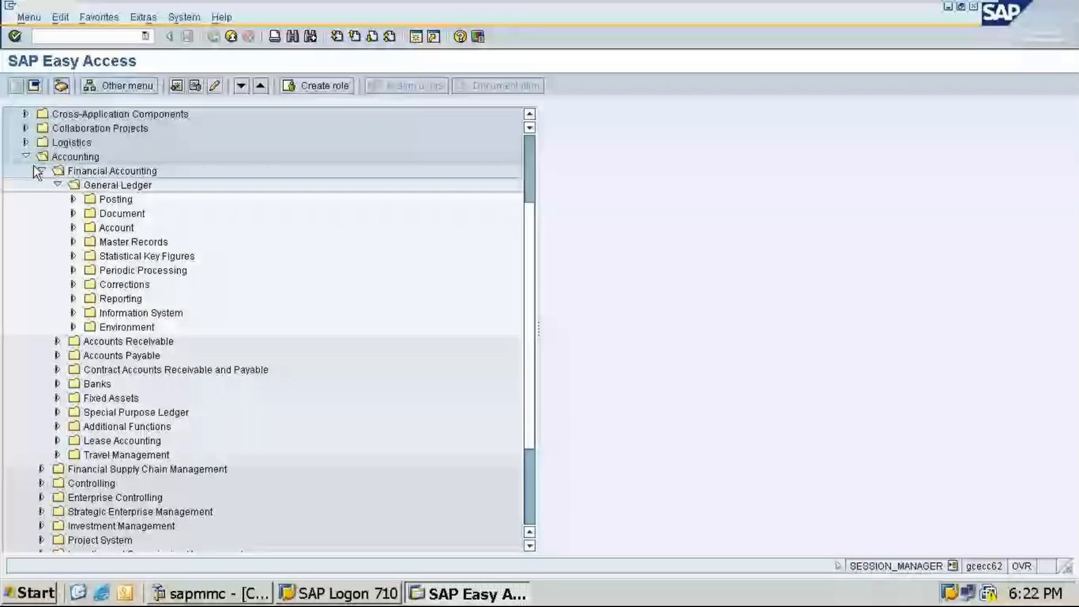
pyautogui.scroll(2, 58, 272)
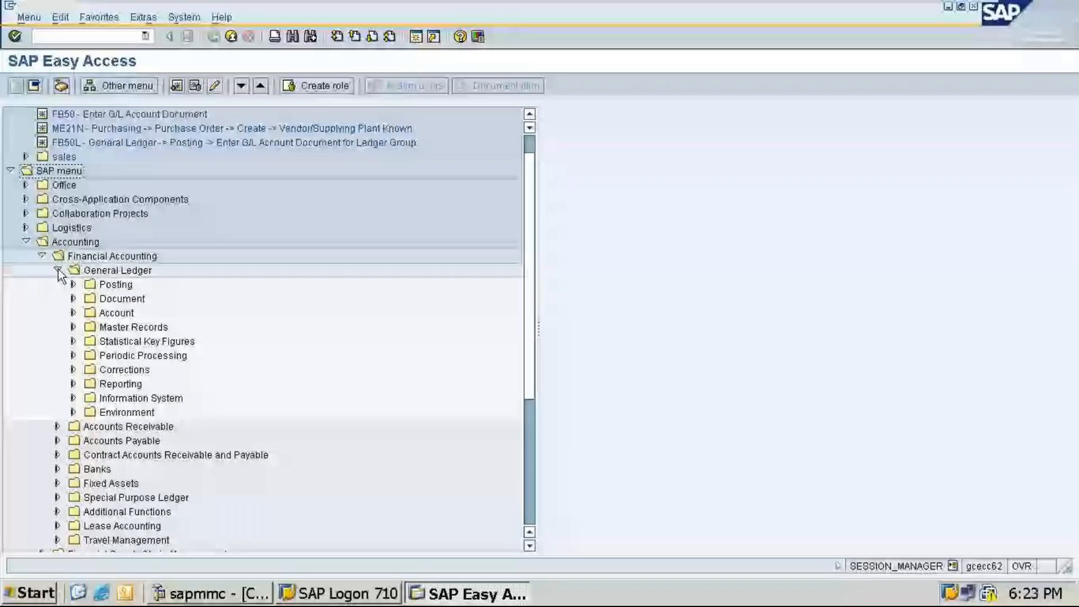
pyautogui.click(74, 327)
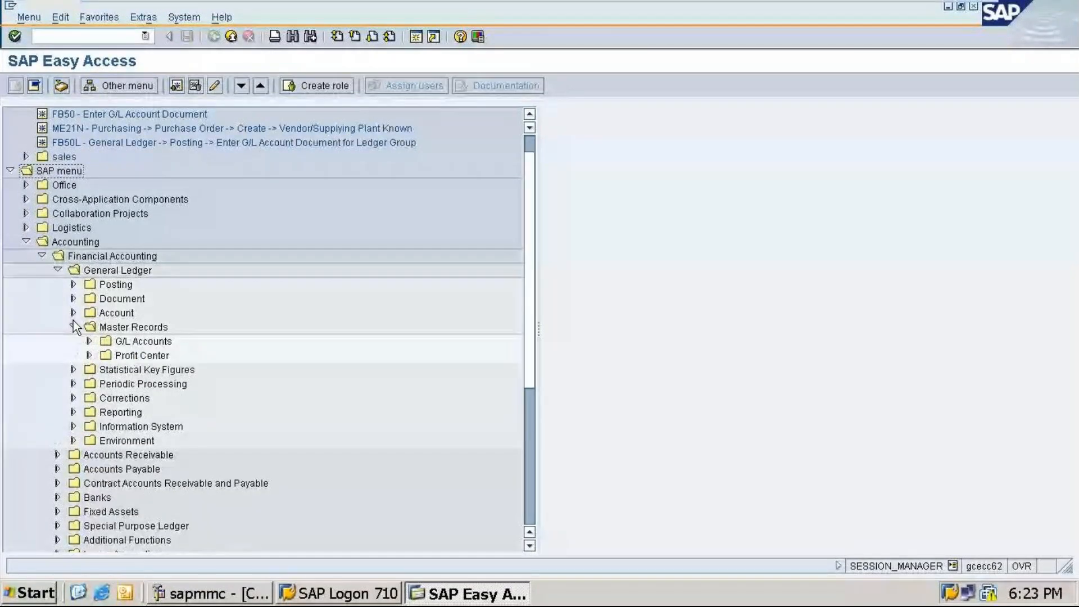
pyautogui.click(89, 341)
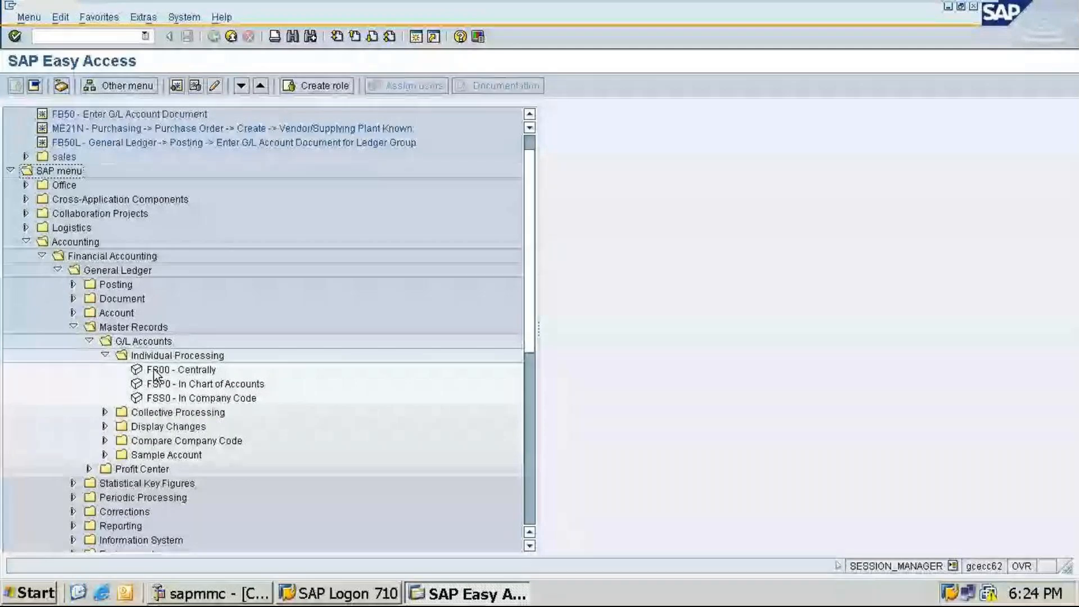
pyautogui.moveTo(930, 7)
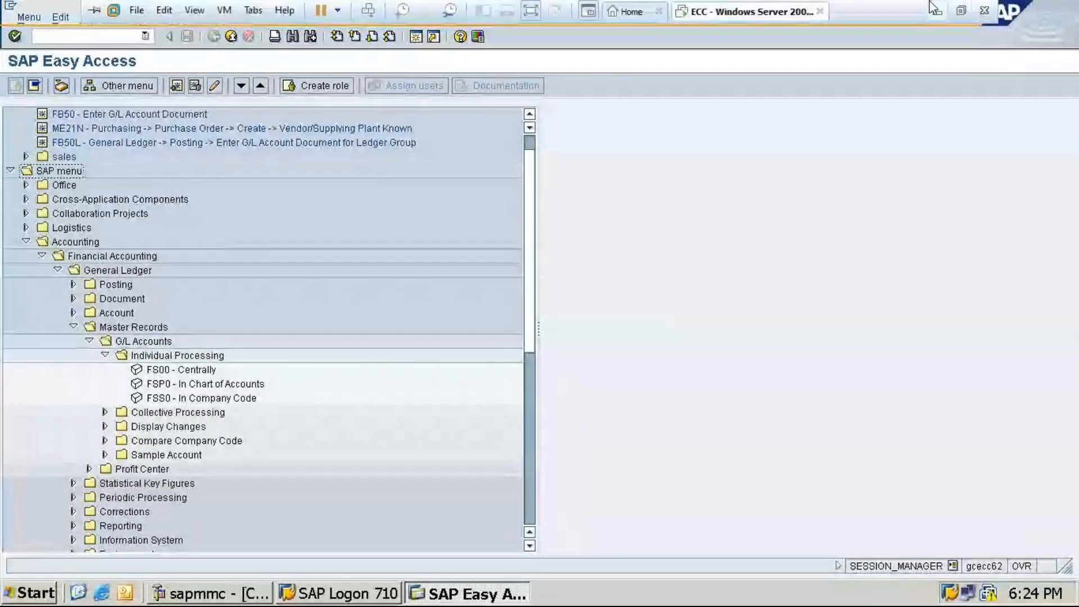
pyautogui.click(935, 9)
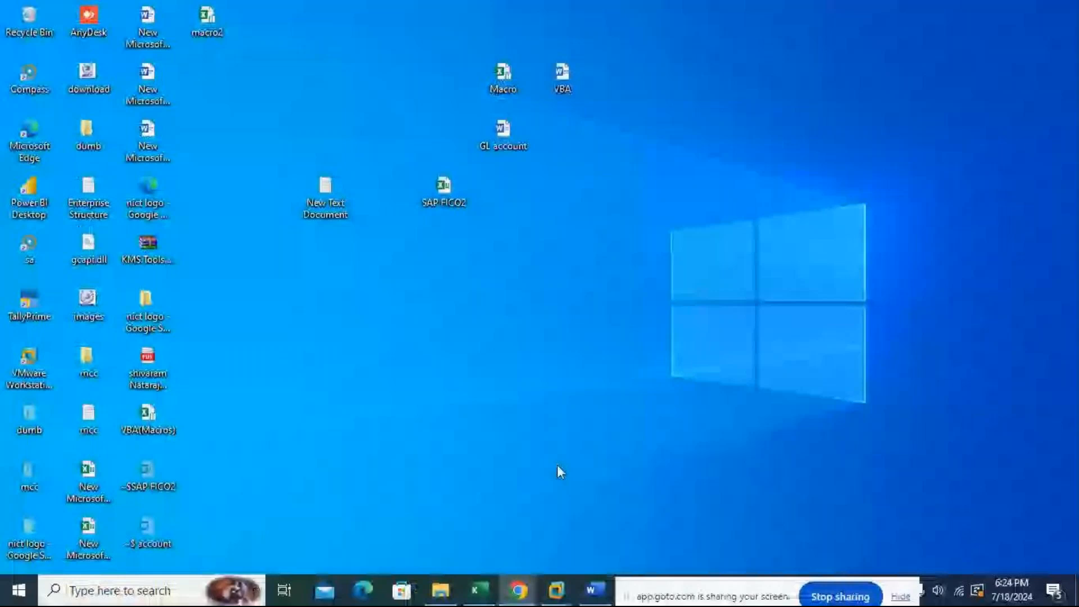
pyautogui.click(518, 591)
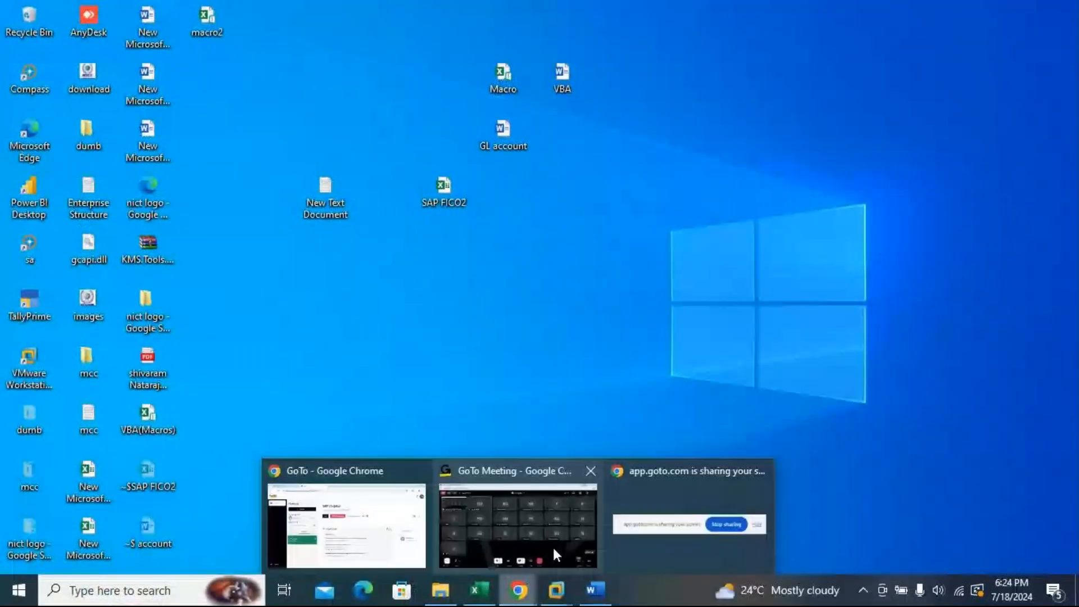
pyautogui.click(553, 548)
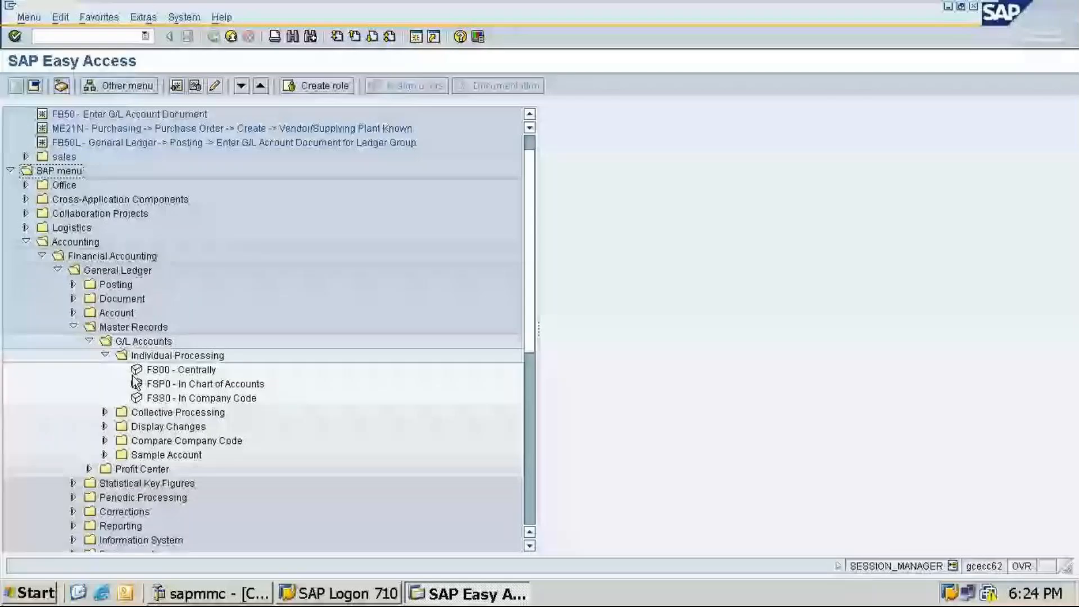
# Step: Open FS00 – Centrally and start creating G/L account 100000 in company code TA11
pyautogui.click(136, 370)
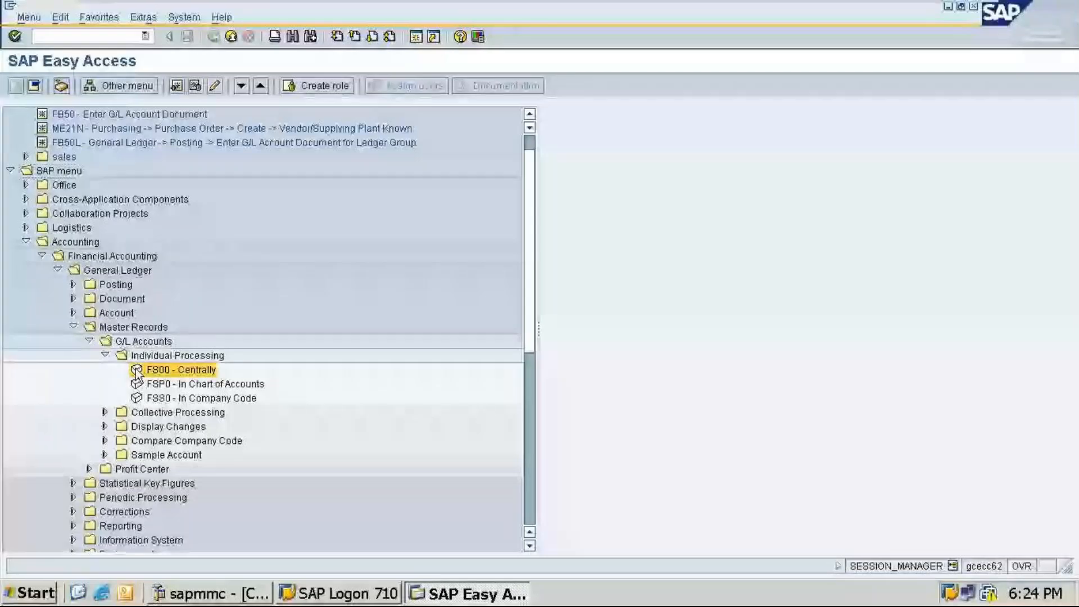
pyautogui.doubleClick(136, 369)
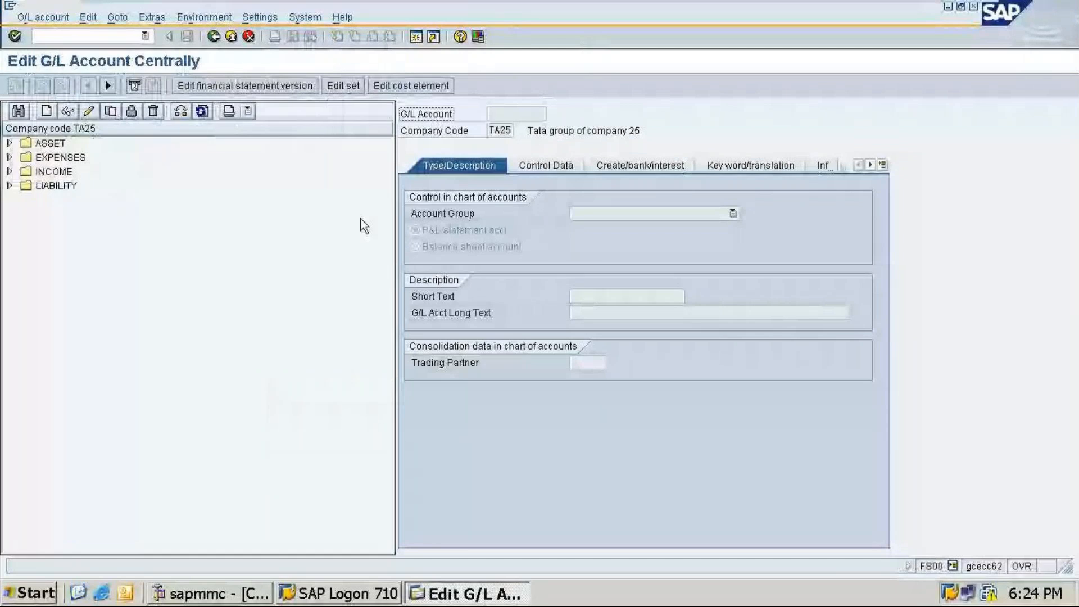
pyautogui.click(47, 112)
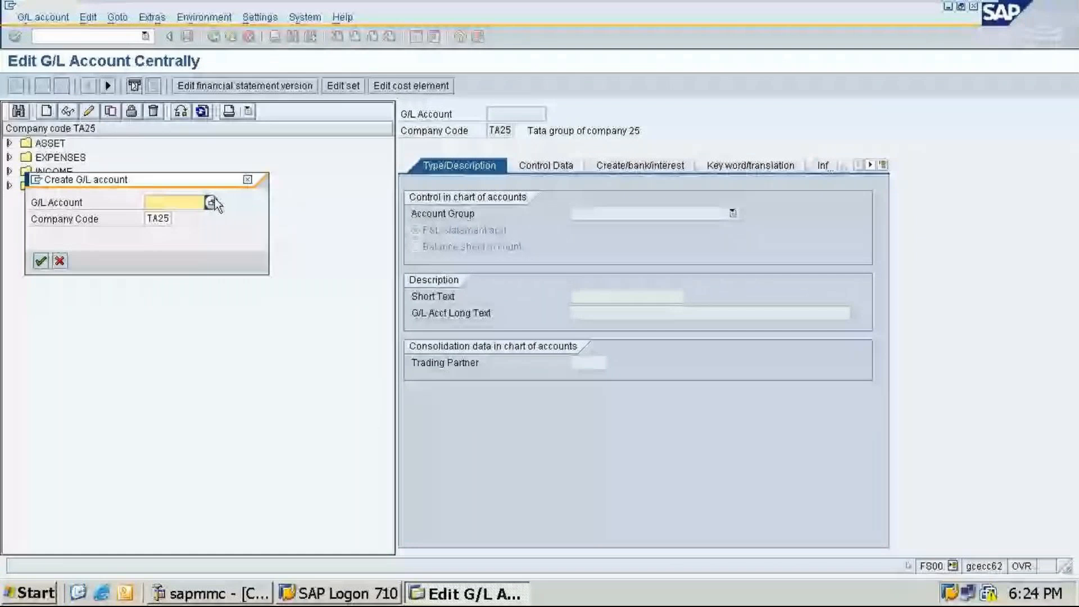
pyautogui.write('1')
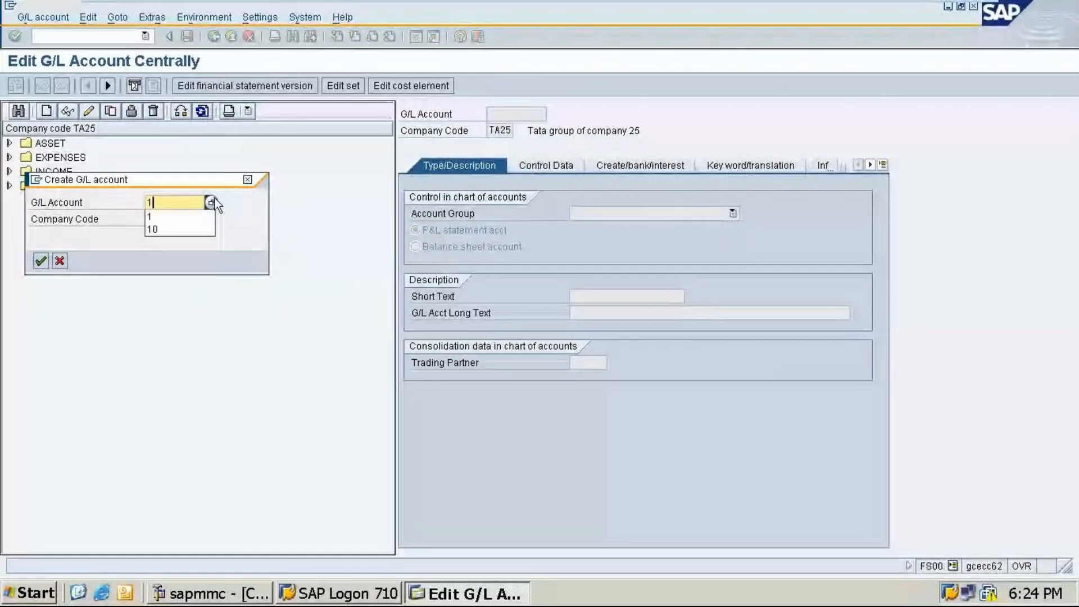
pyautogui.write('00000')
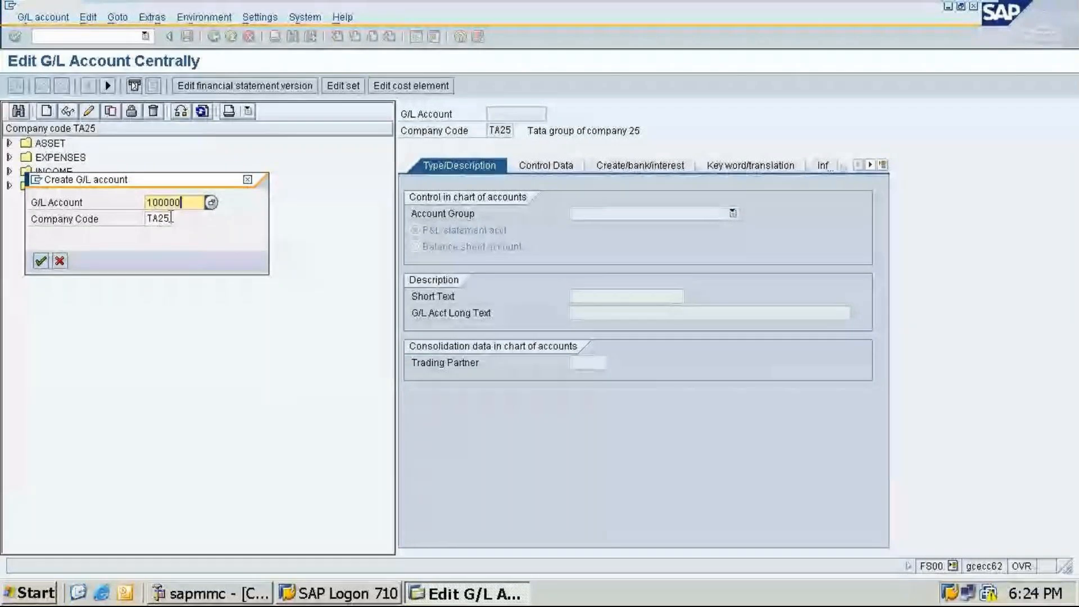
pyautogui.click(171, 217)
pyautogui.press('BackSpace')
pyautogui.press('BackSpace')
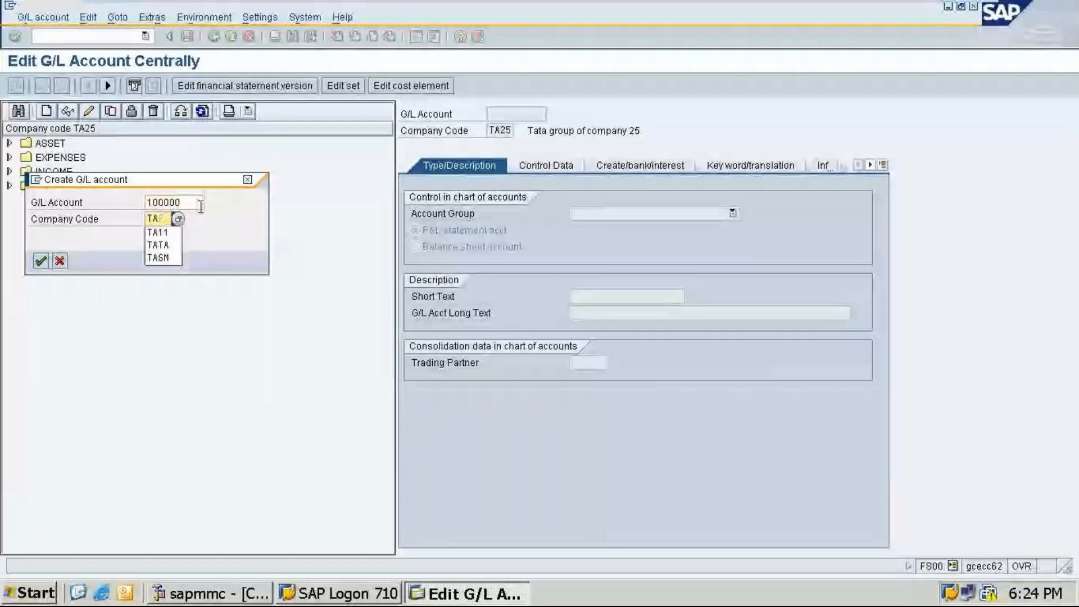
pyautogui.click(157, 232)
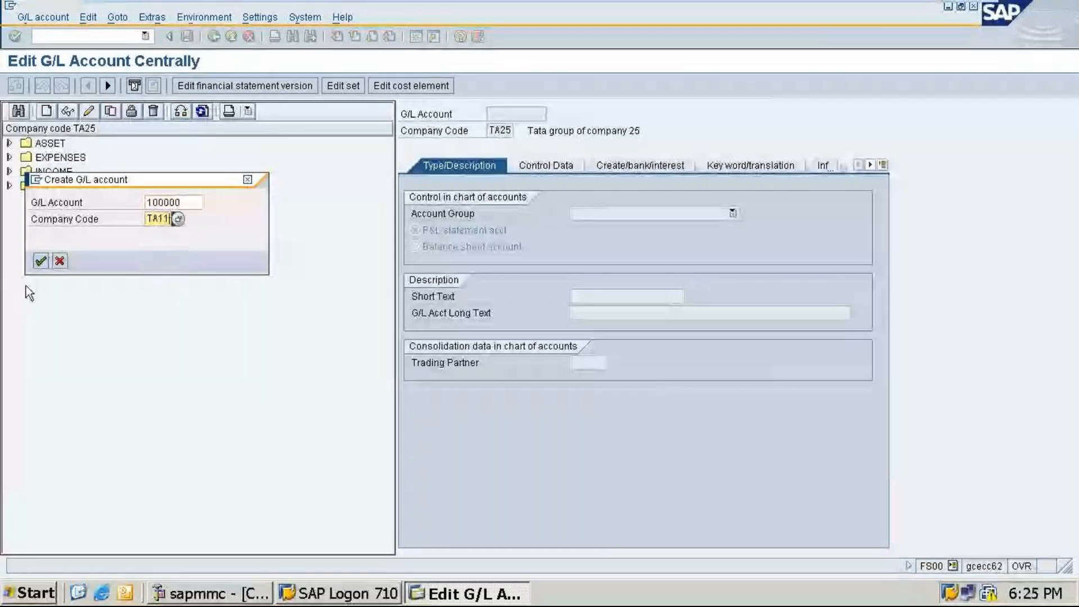
pyautogui.press('Return')
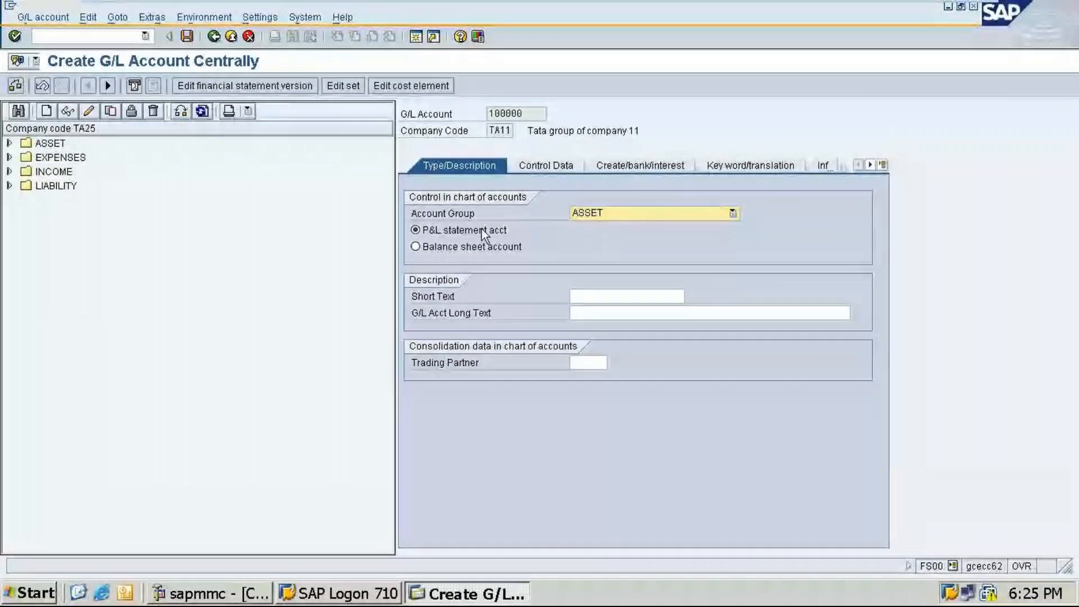
# Step: Make it a balance sheet account with short text "Cash a/c" and long text "Cash Account"
pyautogui.click(472, 247)
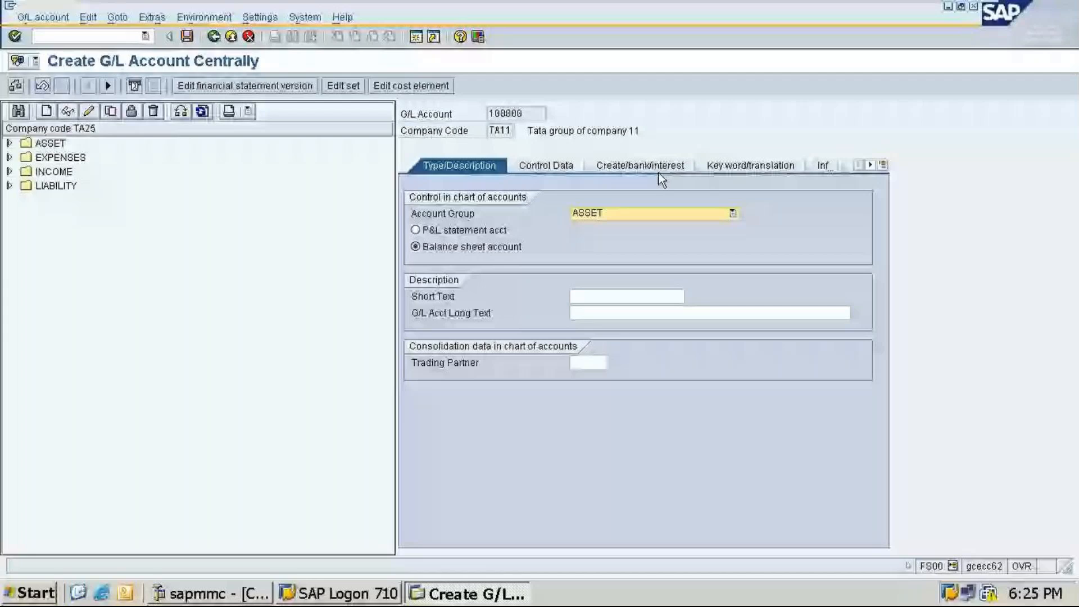
pyautogui.click(608, 294)
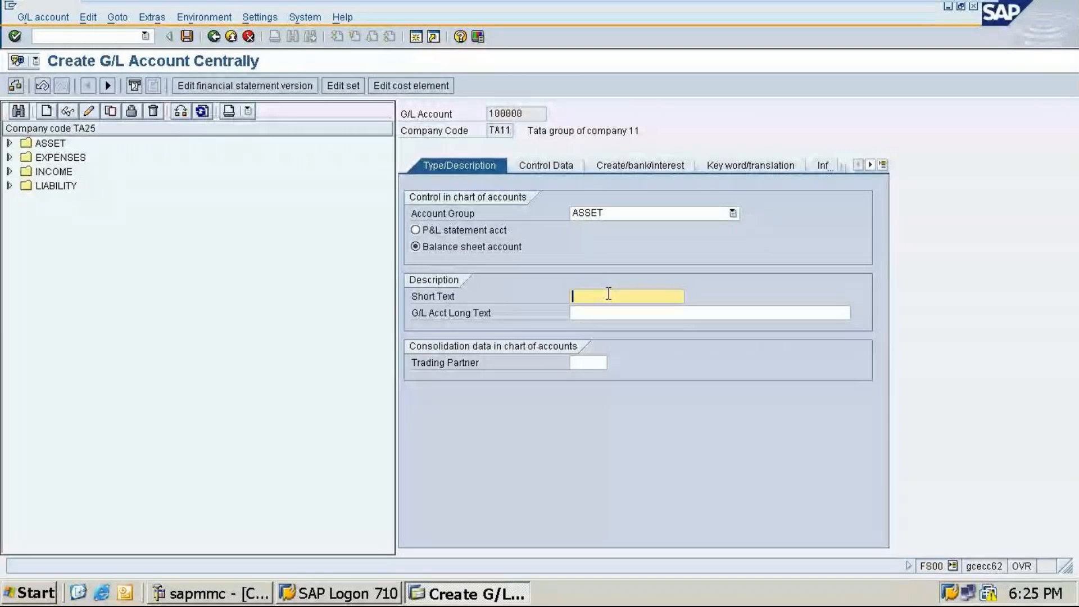
pyautogui.write('Cash a/c')
pyautogui.press('Tab')
pyautogui.write('Cas')
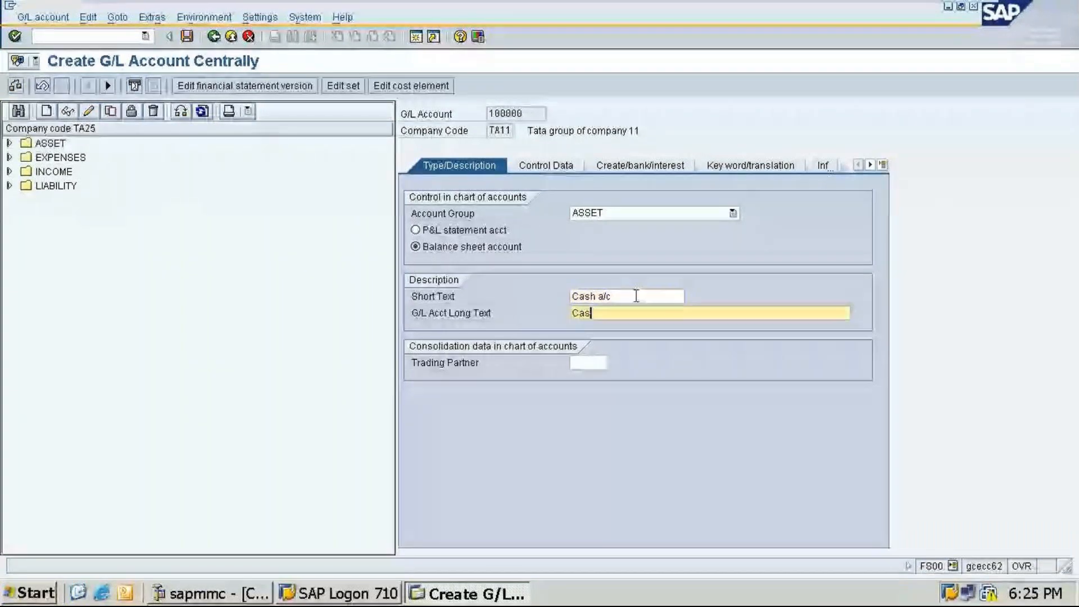
pyautogui.write('h Account')
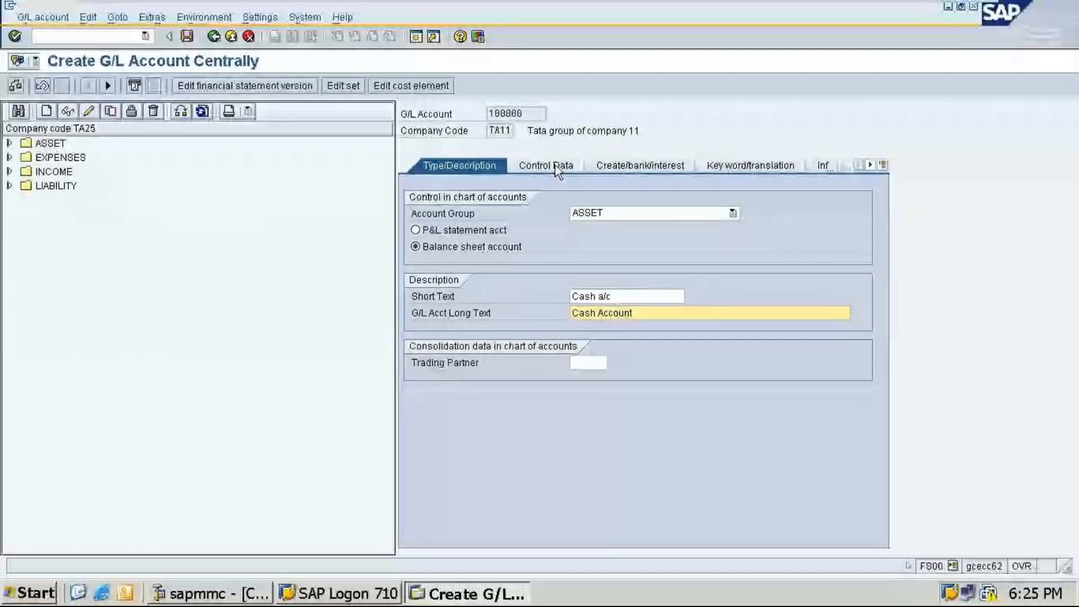
# Step: In the control data, set the sort key to 001 Posting date
pyautogui.click(557, 168)
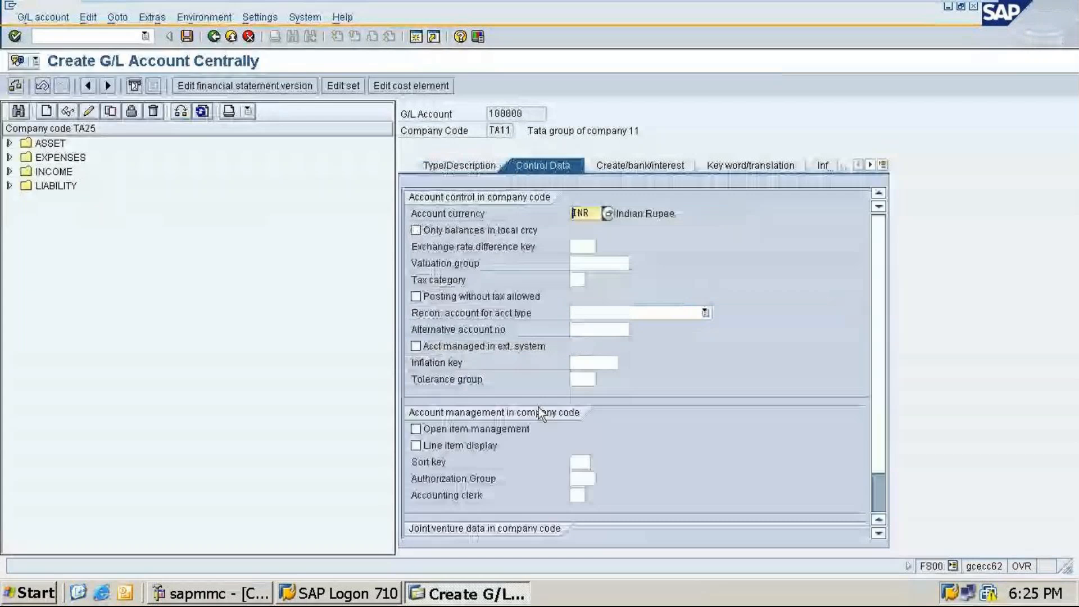
pyautogui.scroll(-1, 621, 322)
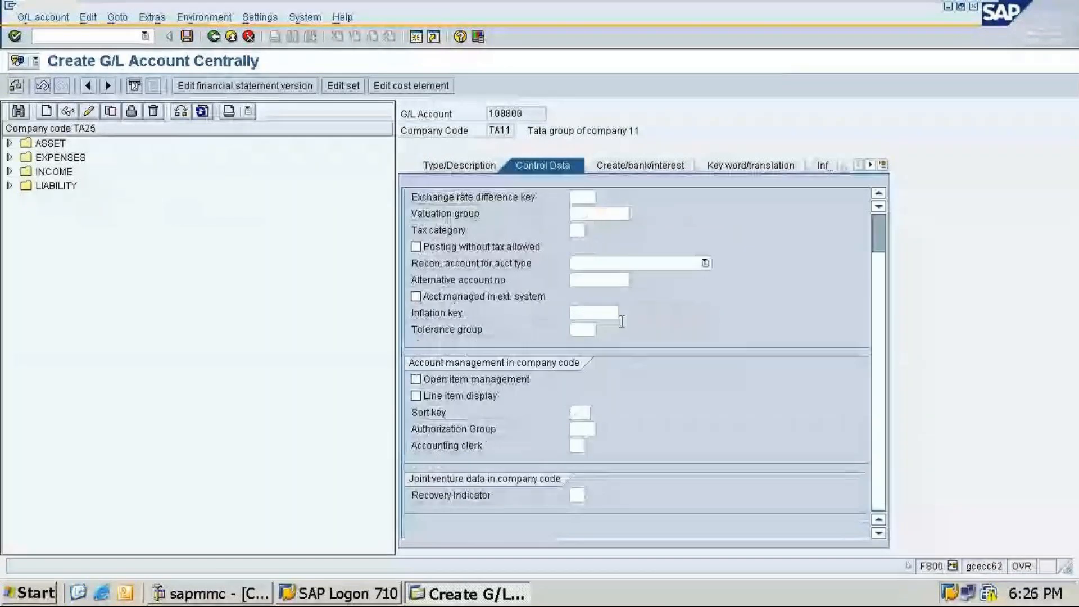
pyautogui.click(583, 413)
pyautogui.write('001')
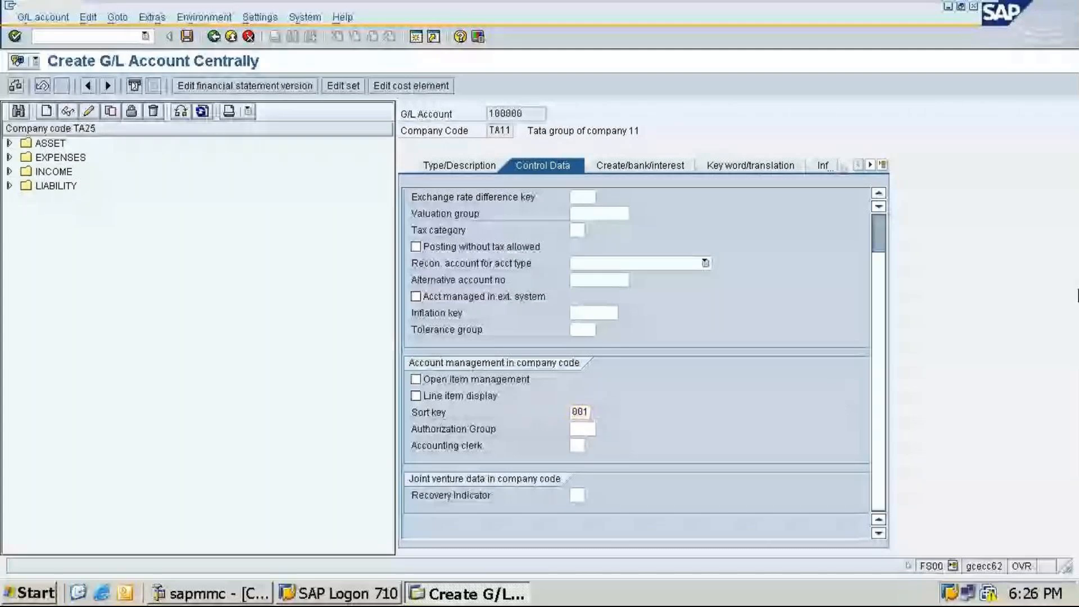
pyautogui.press('F4')
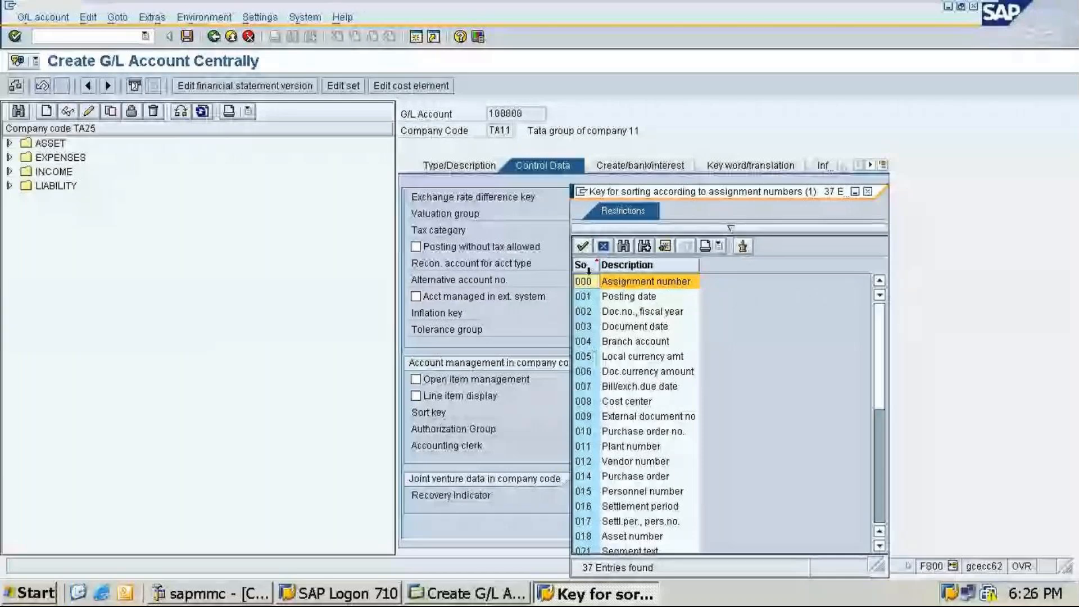
pyautogui.click(611, 298)
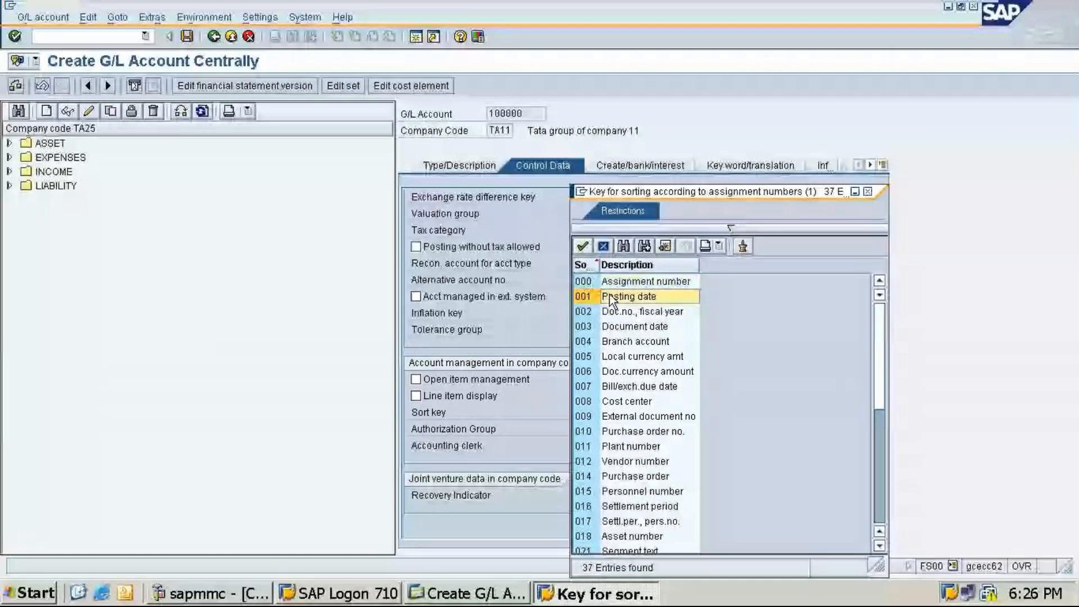
pyautogui.doubleClick(612, 298)
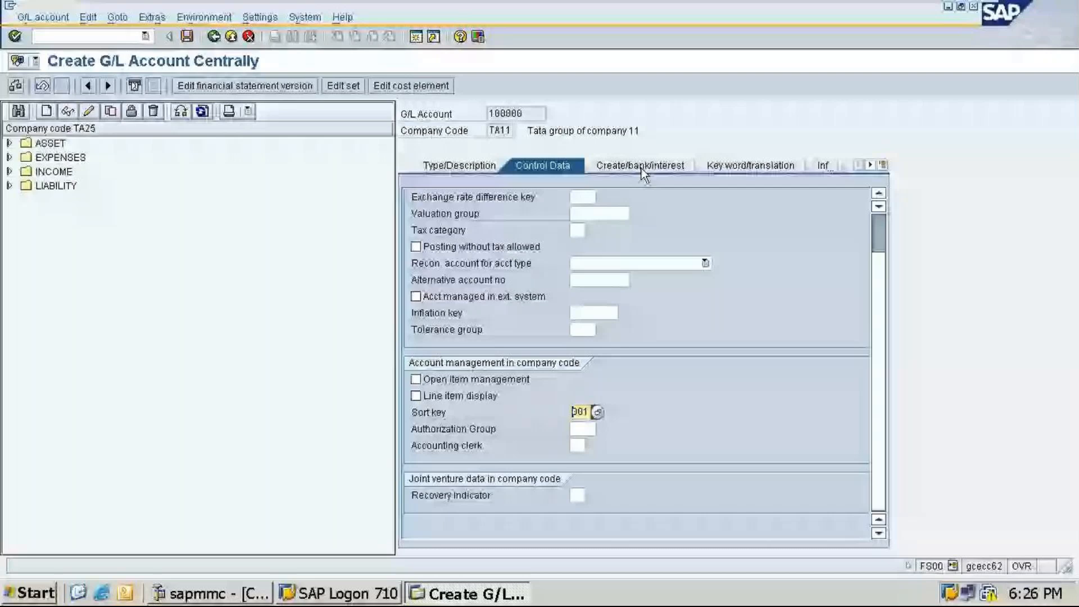
# Step: In the creation/bank/interest data, set the field status group to G001 General (with text, allocation) and save the G/L account
pyautogui.click(642, 168)
pyautogui.press('F4')
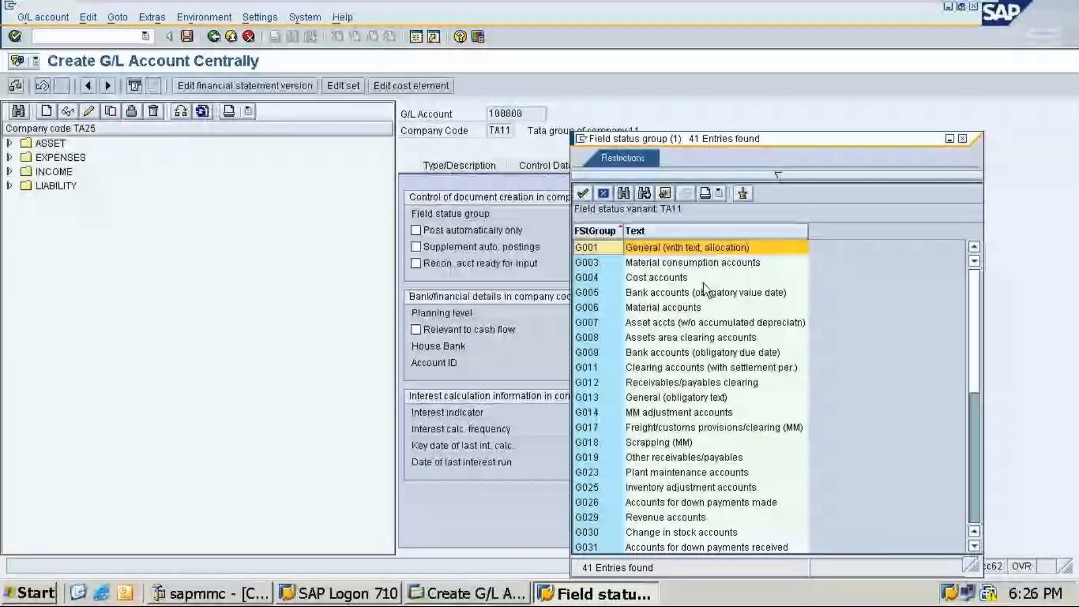
pyautogui.scroll(-5, 707, 288)
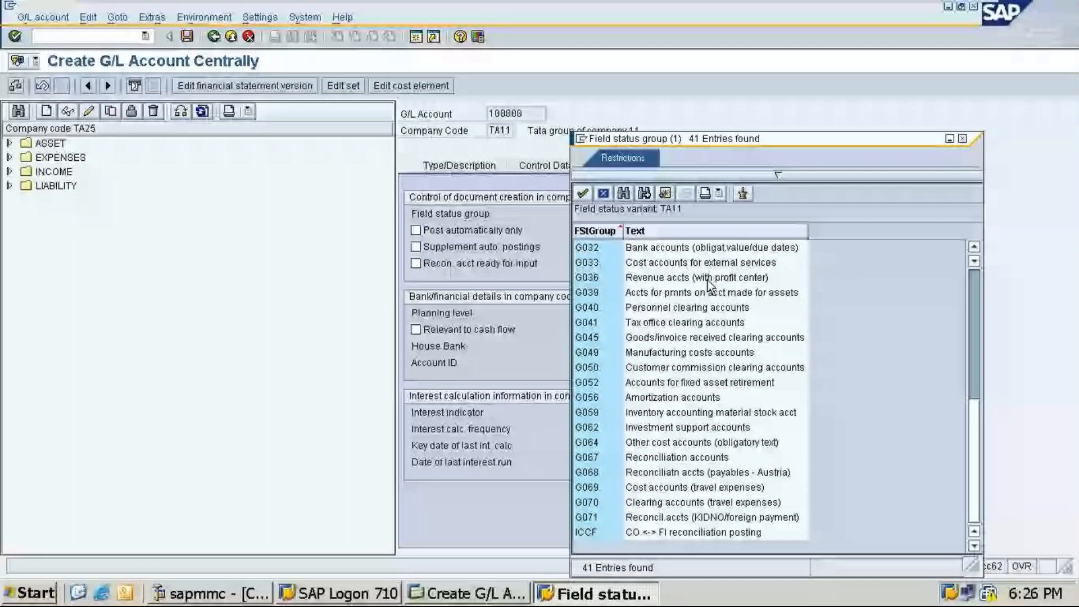
pyautogui.scroll(5, 707, 287)
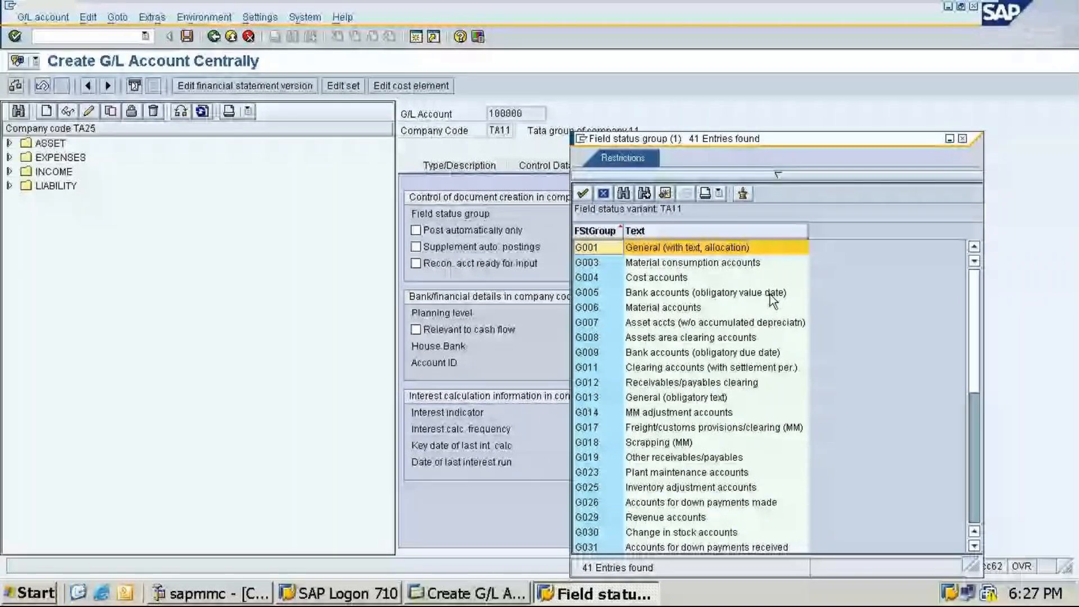
pyautogui.scroll(-7, 663, 458)
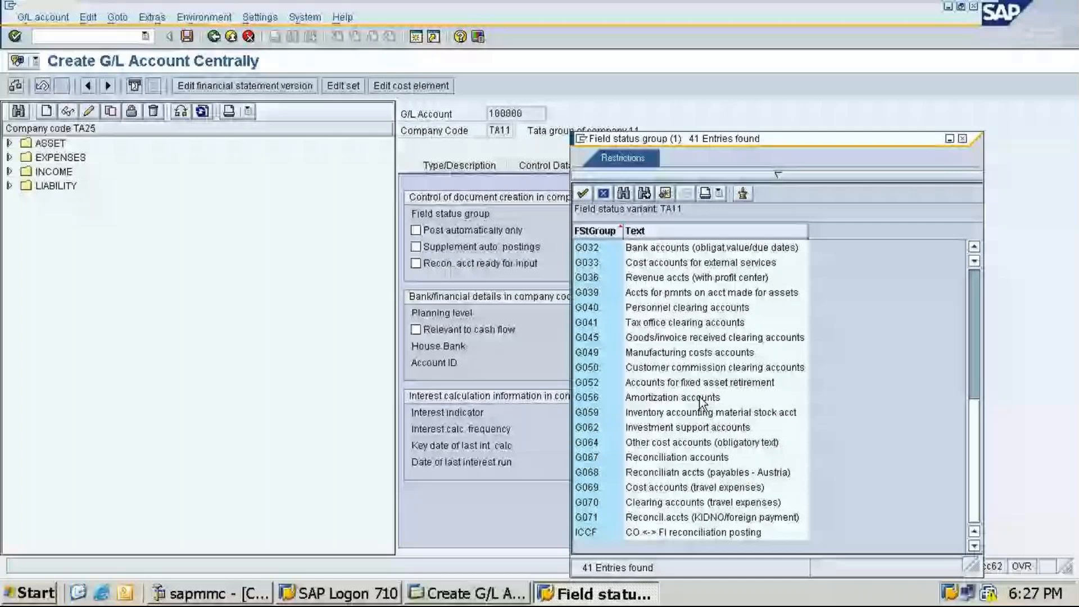
pyautogui.scroll(7, 699, 403)
pyautogui.click(589, 253)
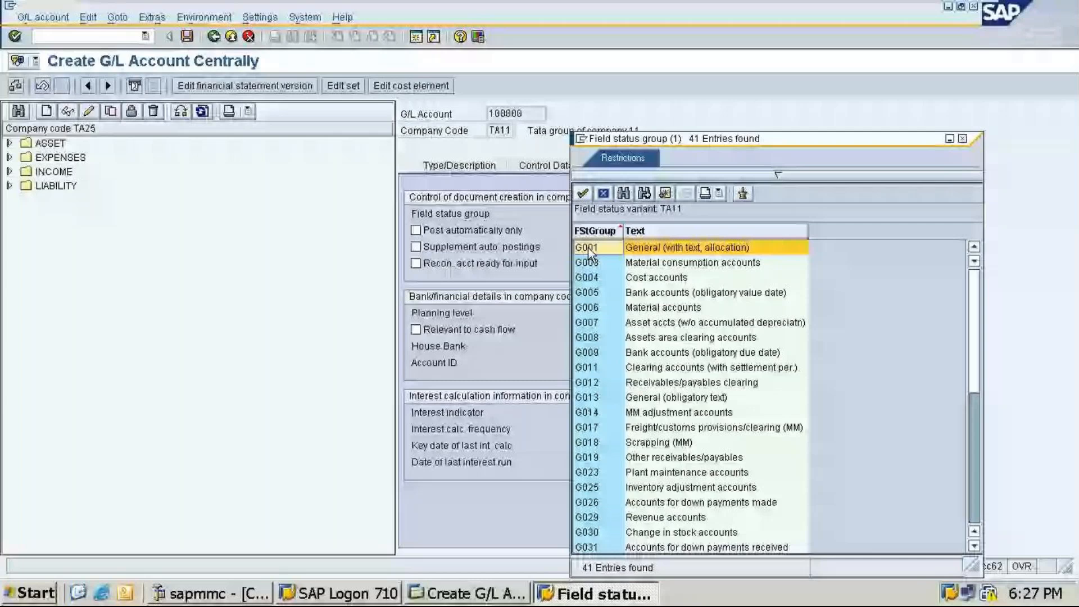
pyautogui.doubleClick(590, 253)
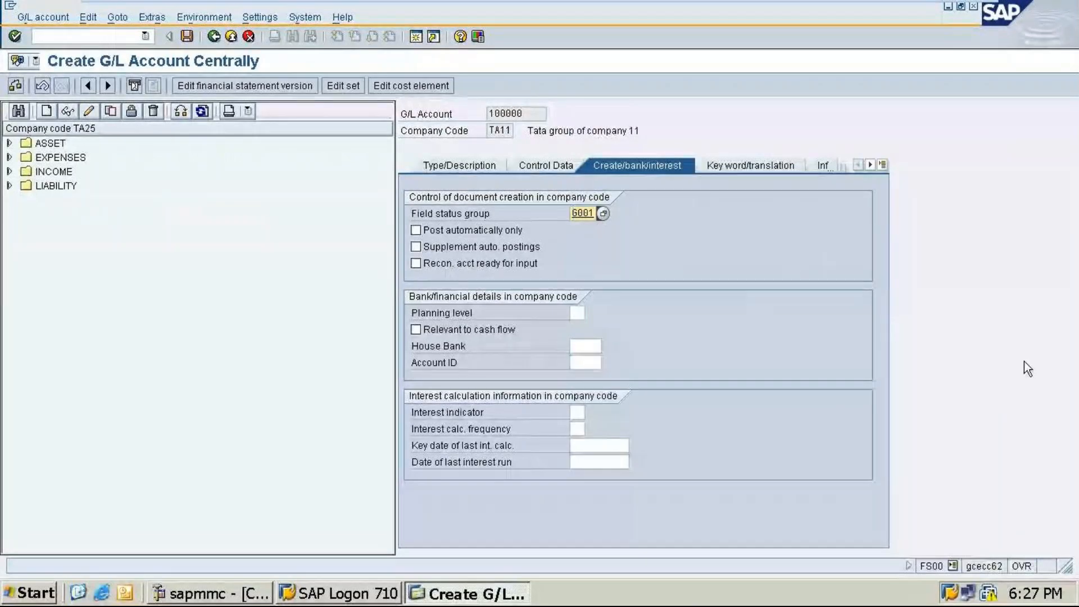
pyautogui.click(186, 37)
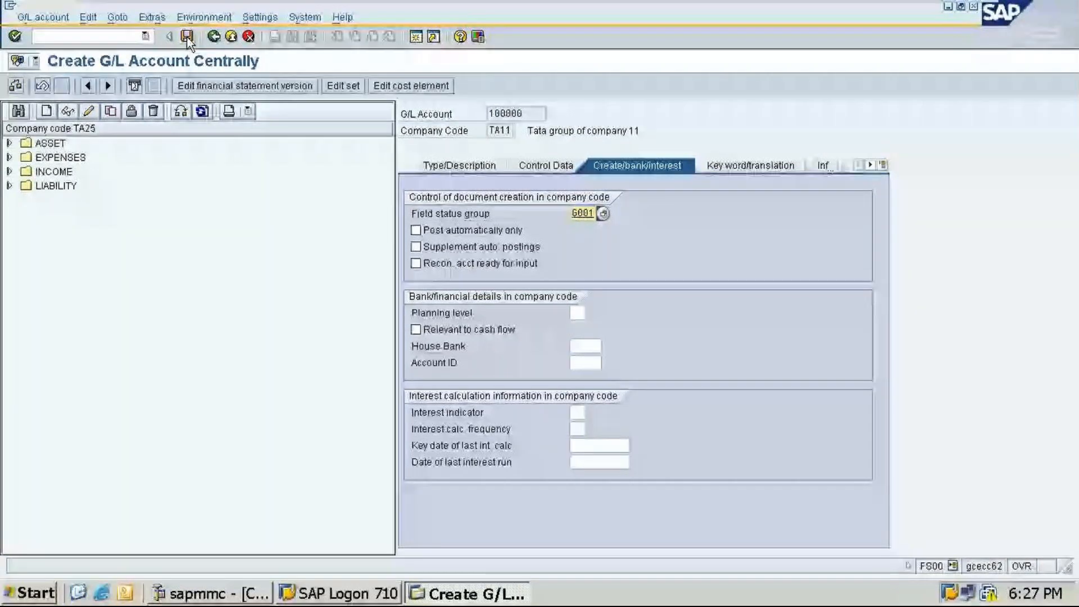
pyautogui.click(186, 36)
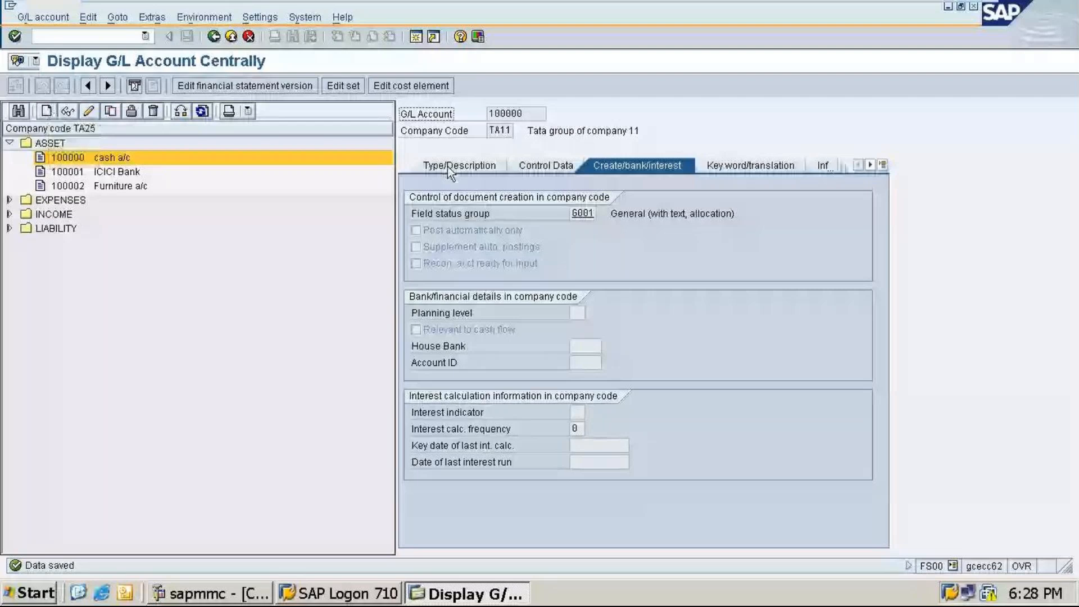
# Step: Switch the account tree's company code to TA11 to show its G/L accounts
pyautogui.click(154, 111)
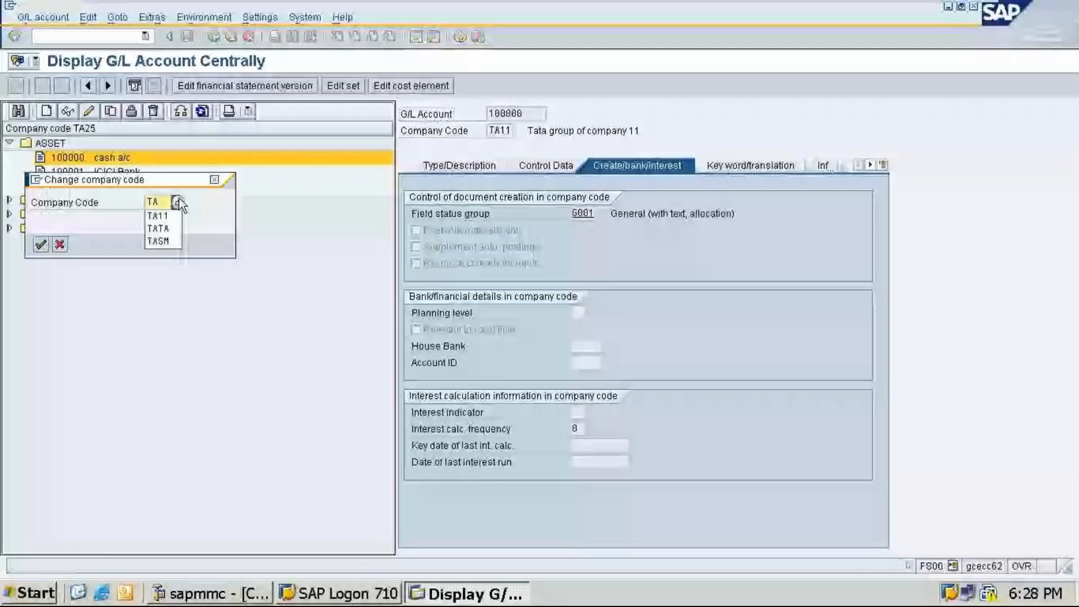
pyautogui.click(157, 215)
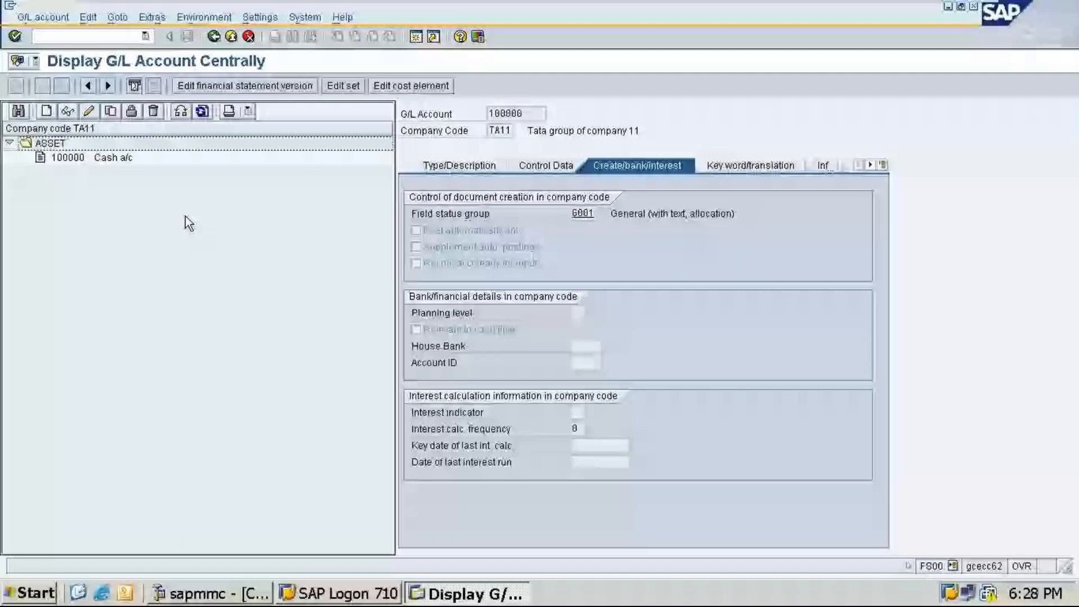
pyautogui.moveTo(958, 15)
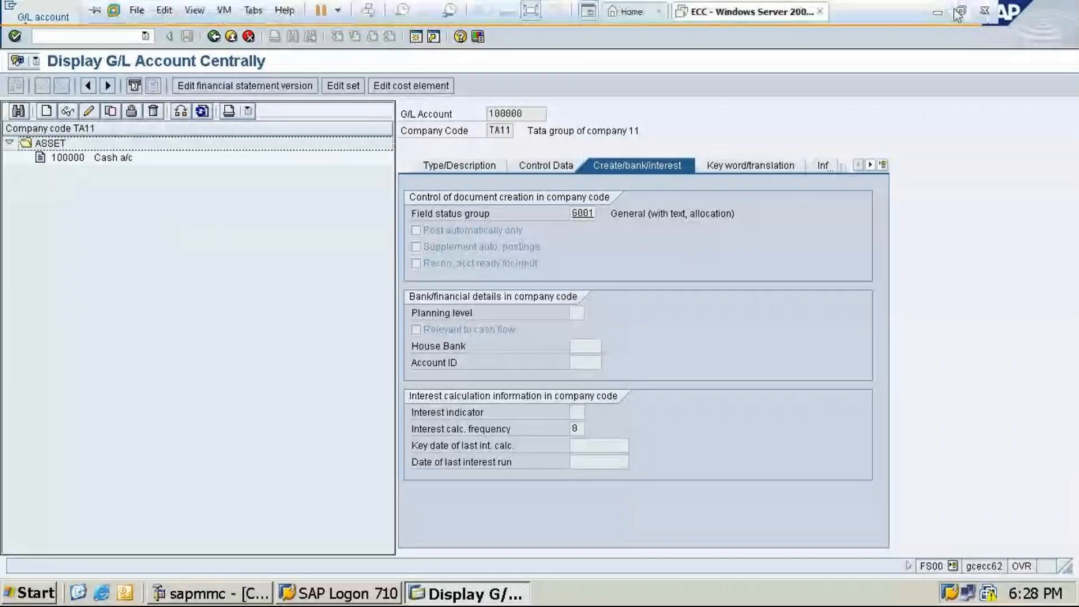
pyautogui.click(957, 15)
pyautogui.moveTo(555, 600)
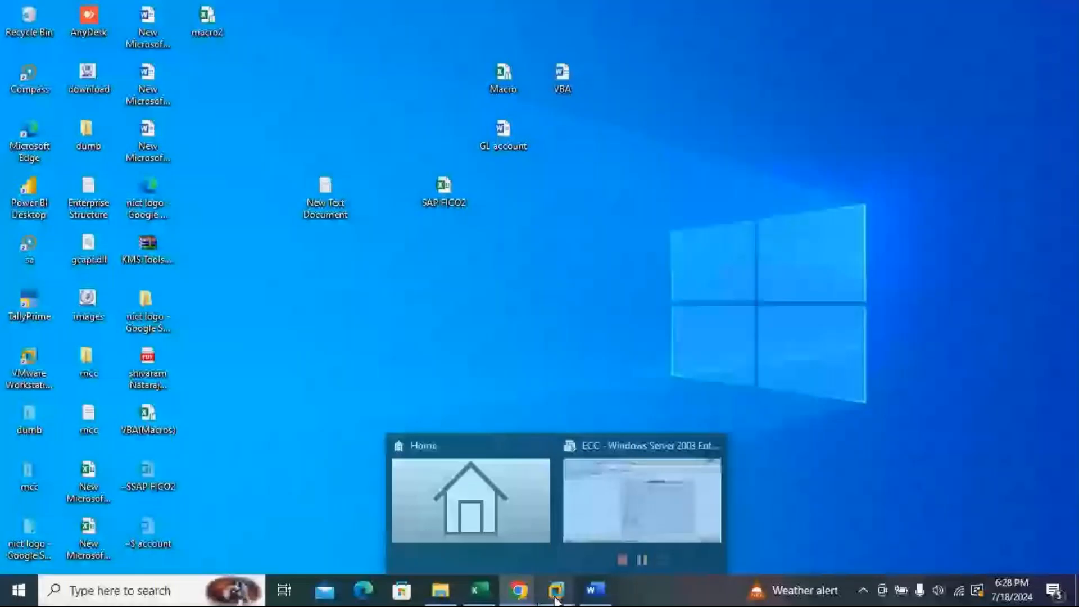
pyautogui.moveTo(518, 590)
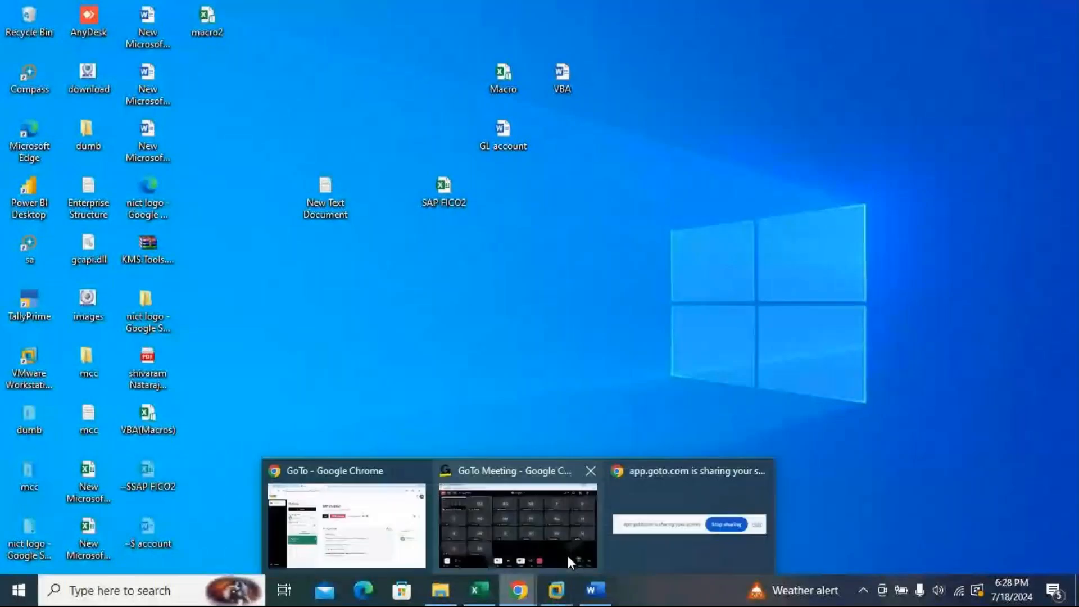
pyautogui.click(568, 560)
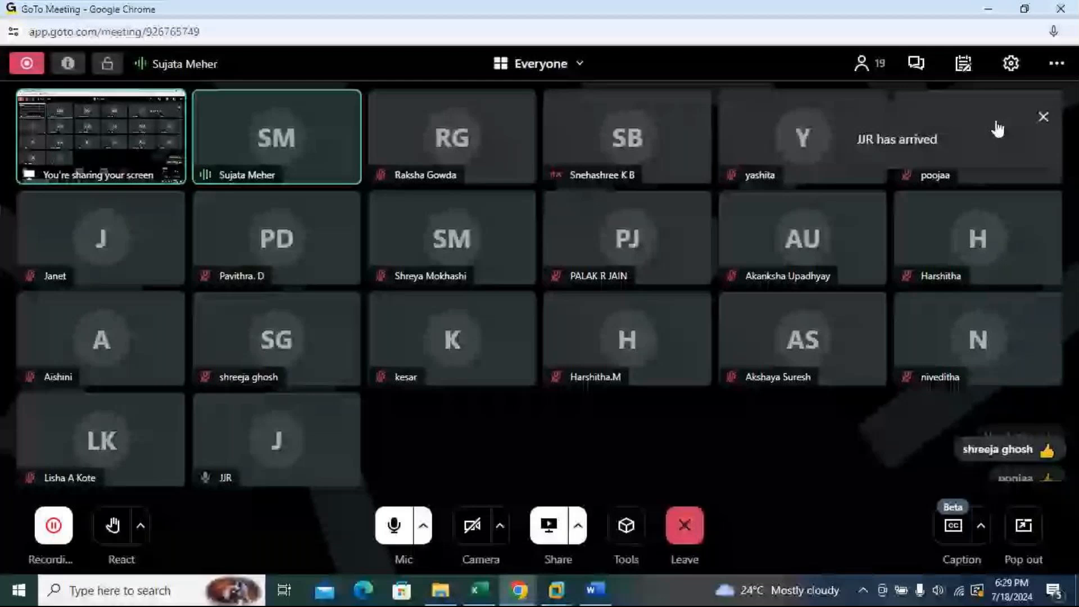
pyautogui.click(989, 9)
pyautogui.moveTo(557, 590)
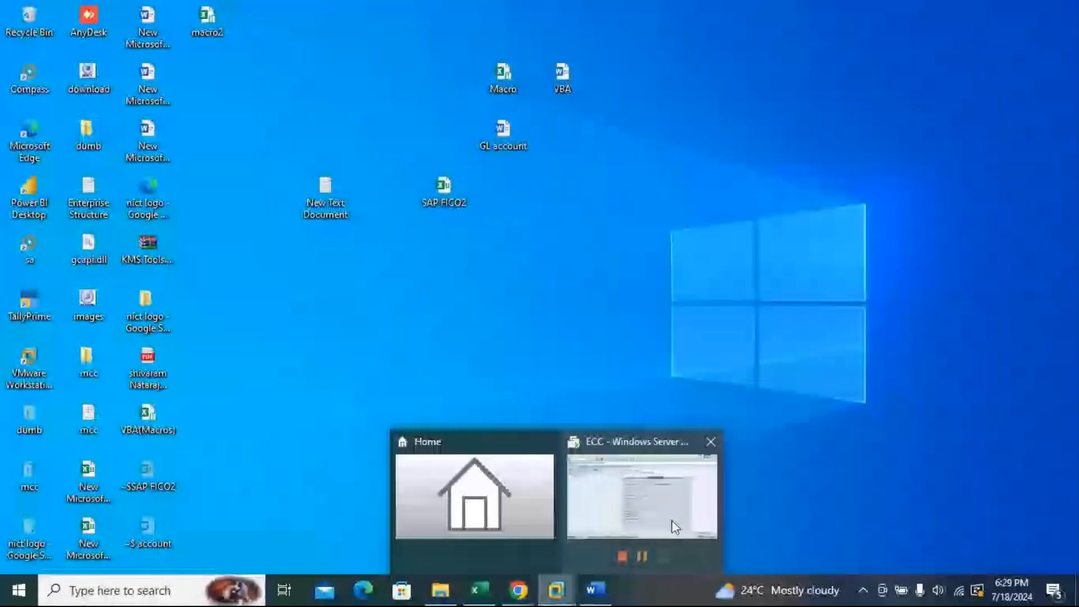
pyautogui.click(672, 521)
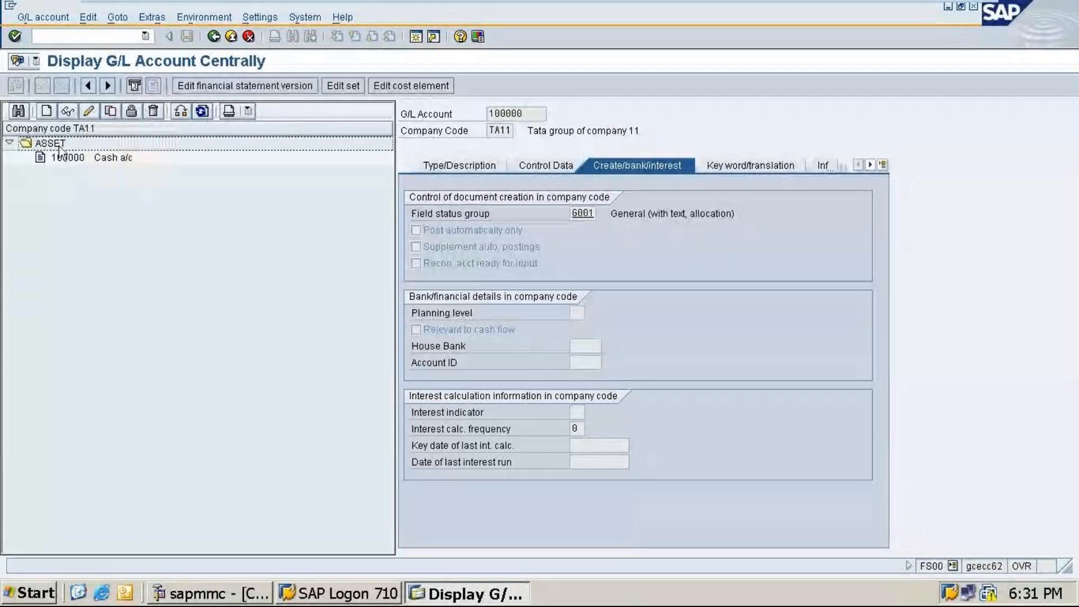
# Step: Start creating a new G/L account 100001 in company code TA11
pyautogui.click(47, 112)
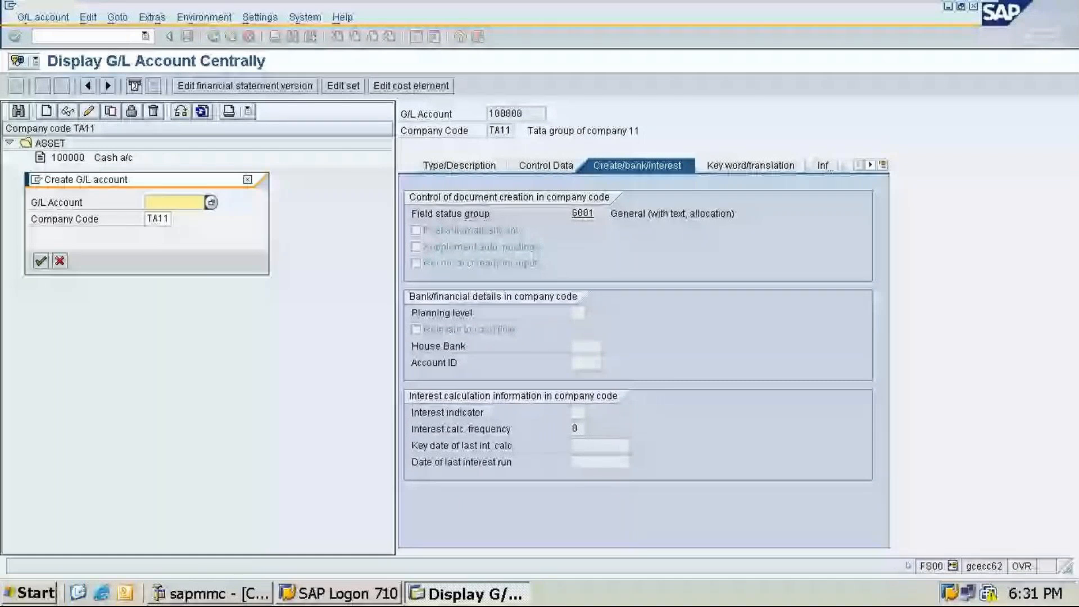
pyautogui.write('1')
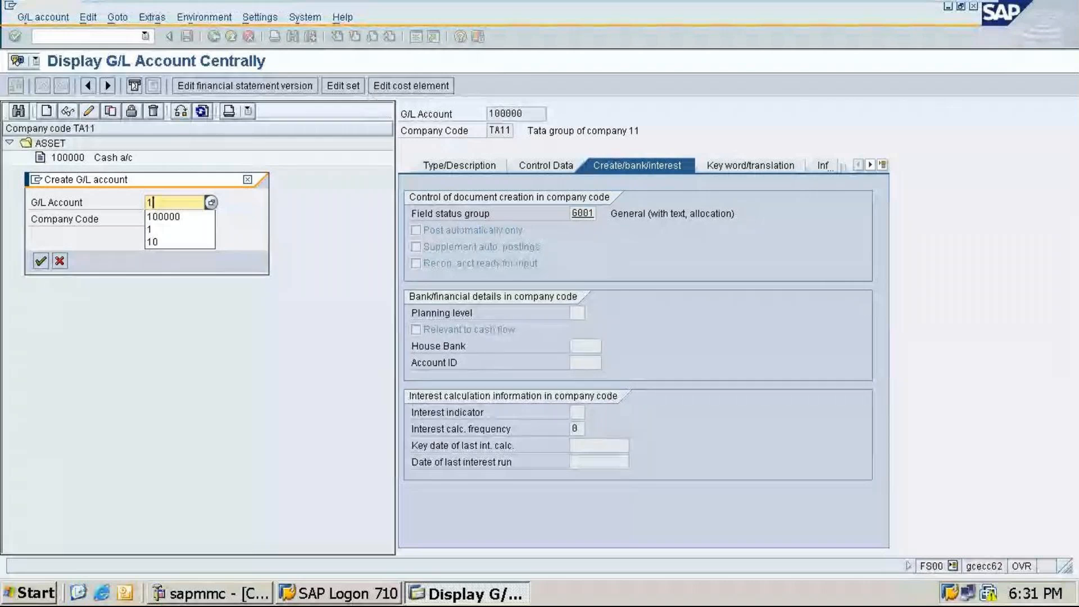
pyautogui.click(166, 216)
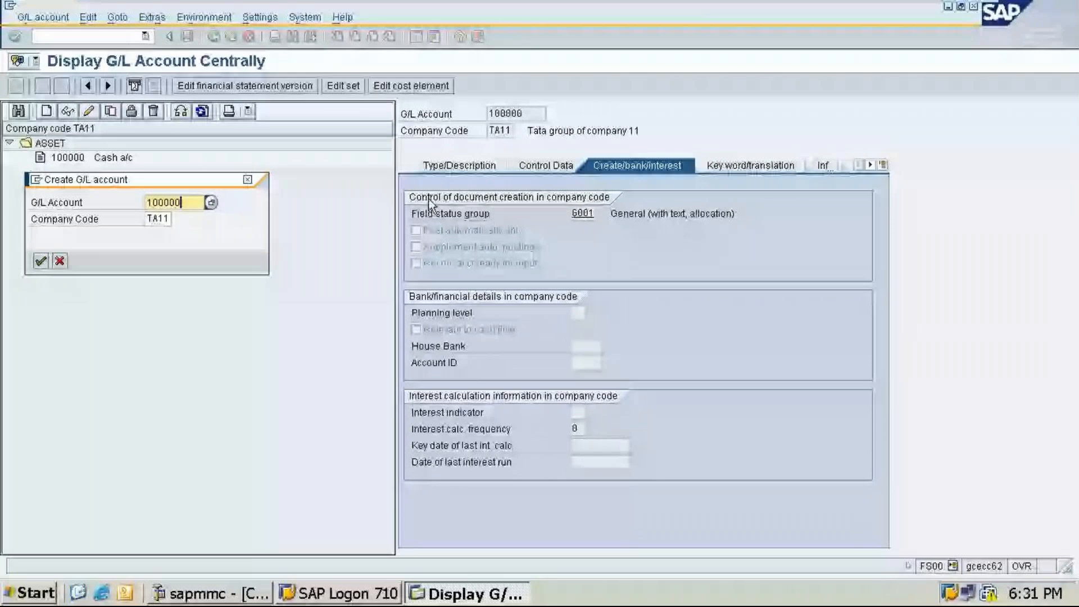
pyautogui.press('BackSpace')
pyautogui.write('1')
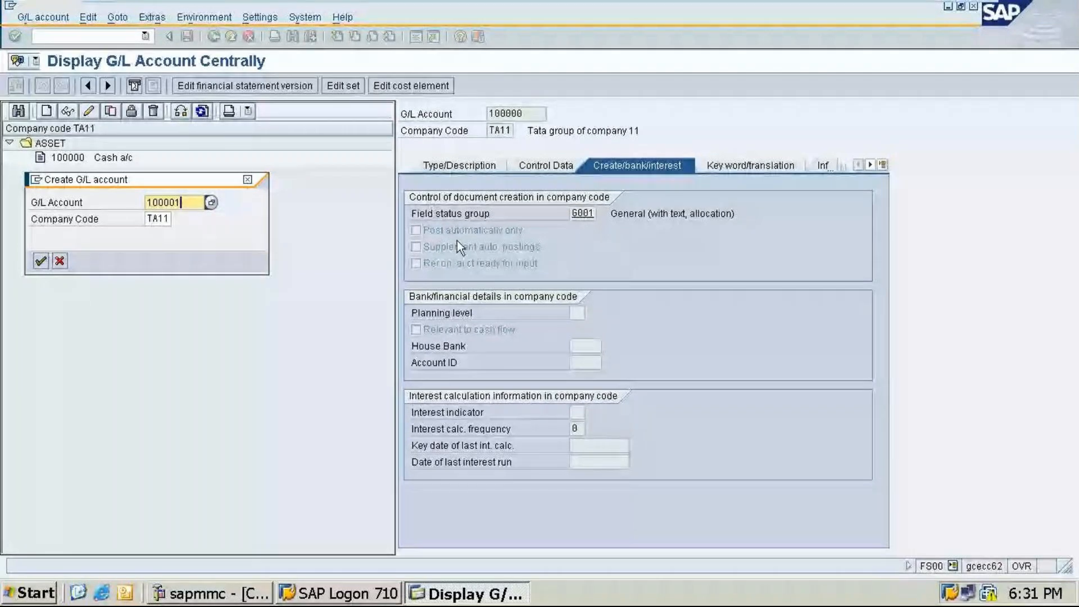
pyautogui.click(40, 262)
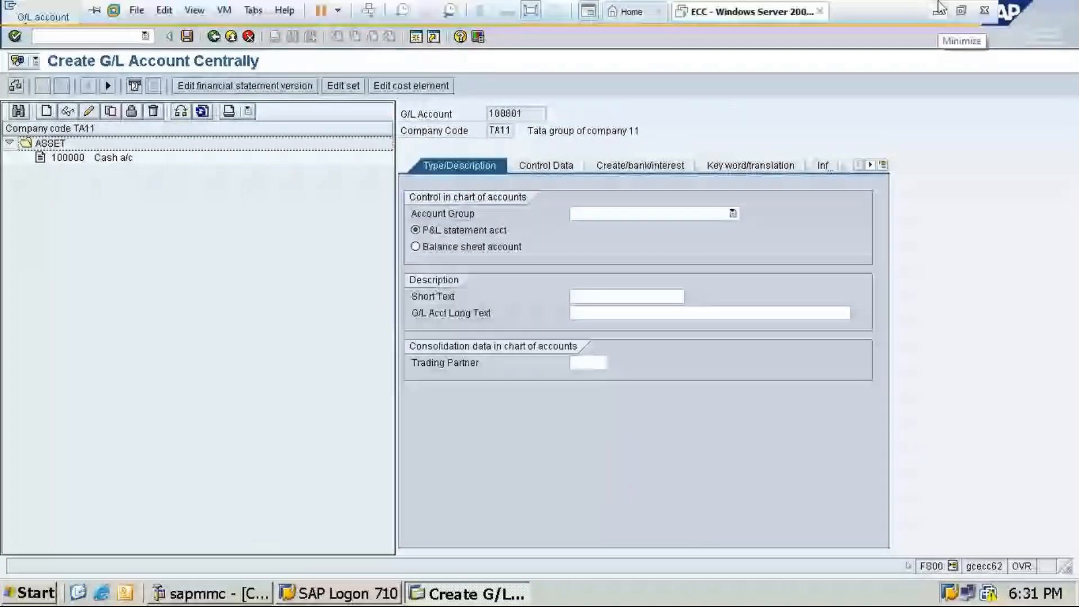
pyautogui.click(940, 9)
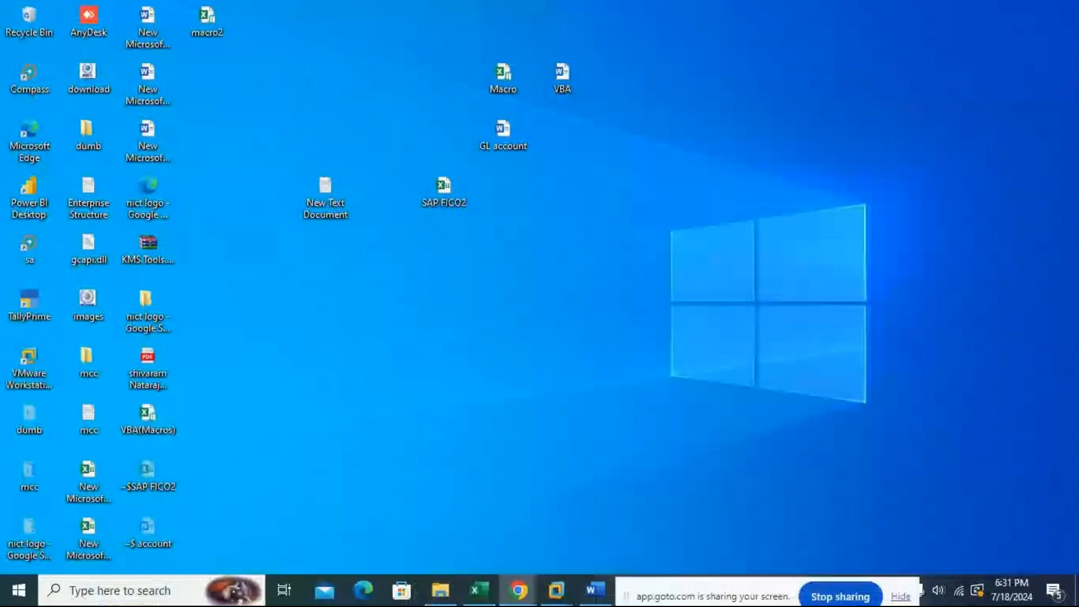
pyautogui.click(517, 590)
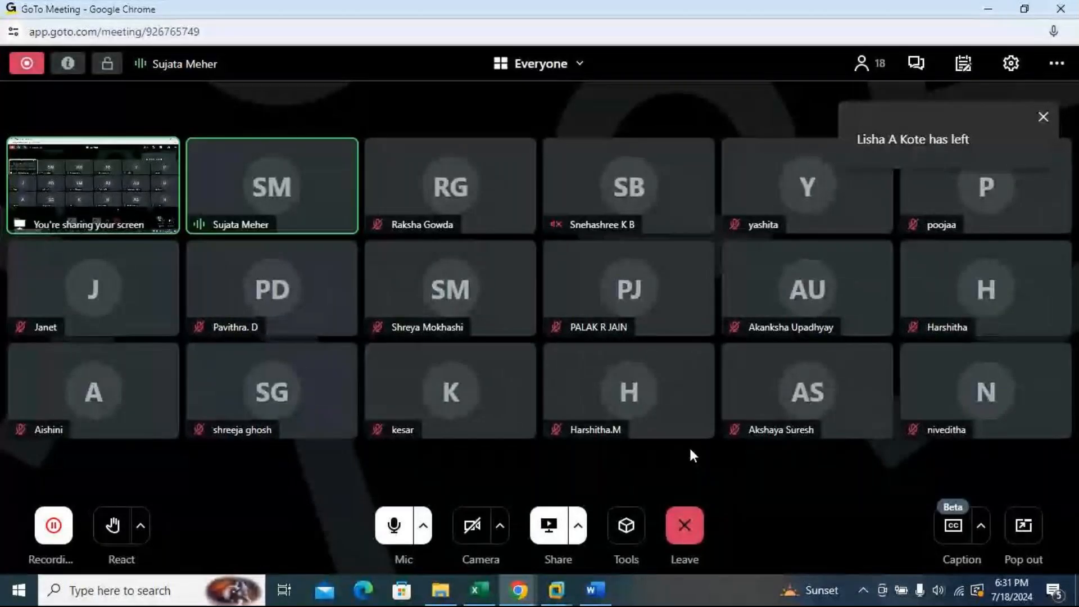
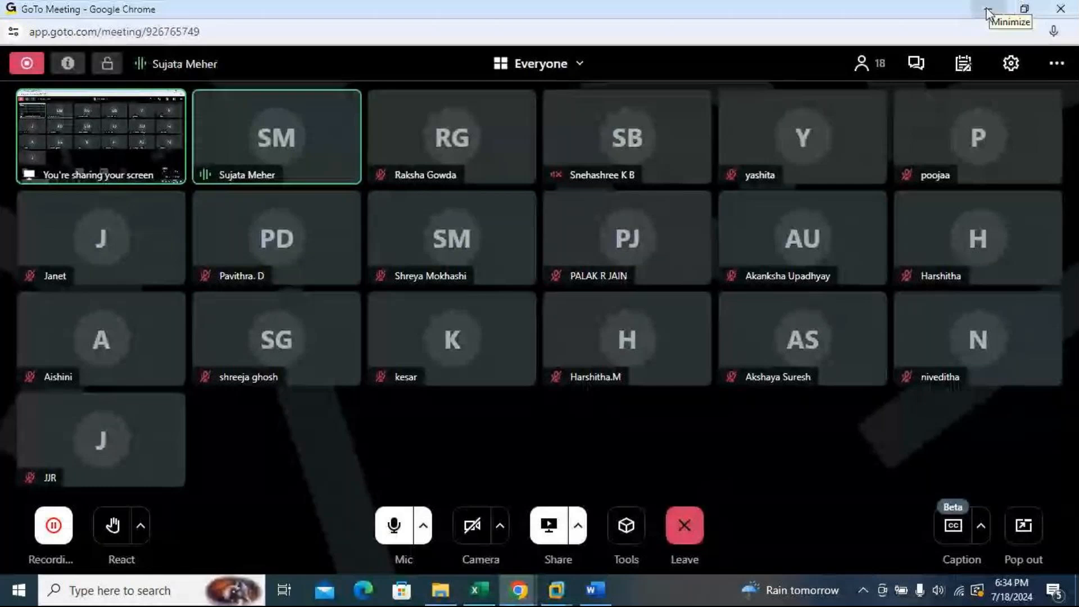
# Step: Make the new account 100001 a balance sheet account in the ASSET account group
pyautogui.click(987, 10)
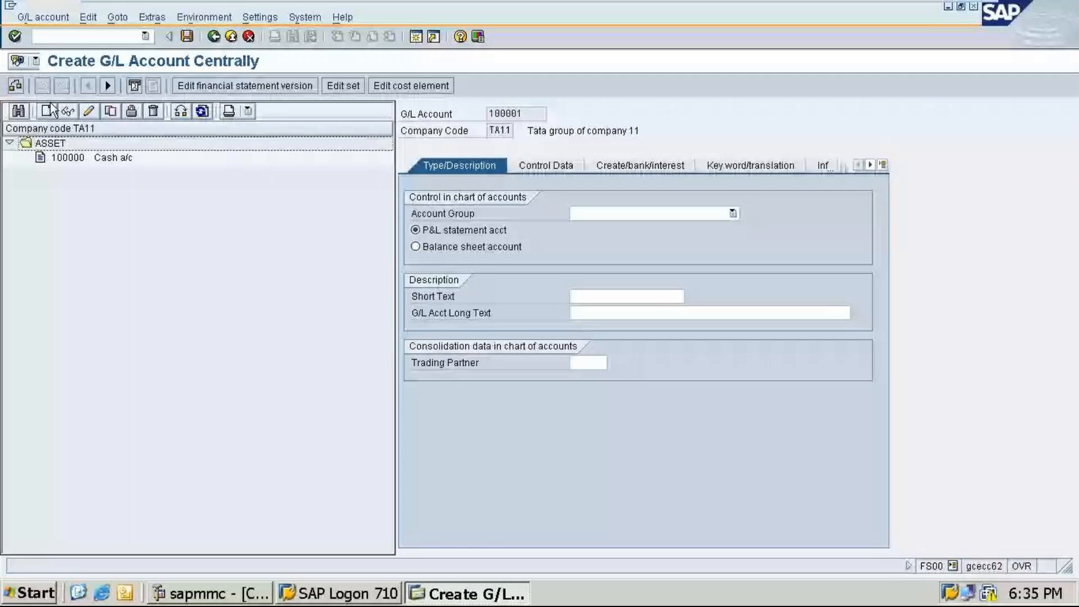
pyautogui.click(492, 248)
pyautogui.click(601, 213)
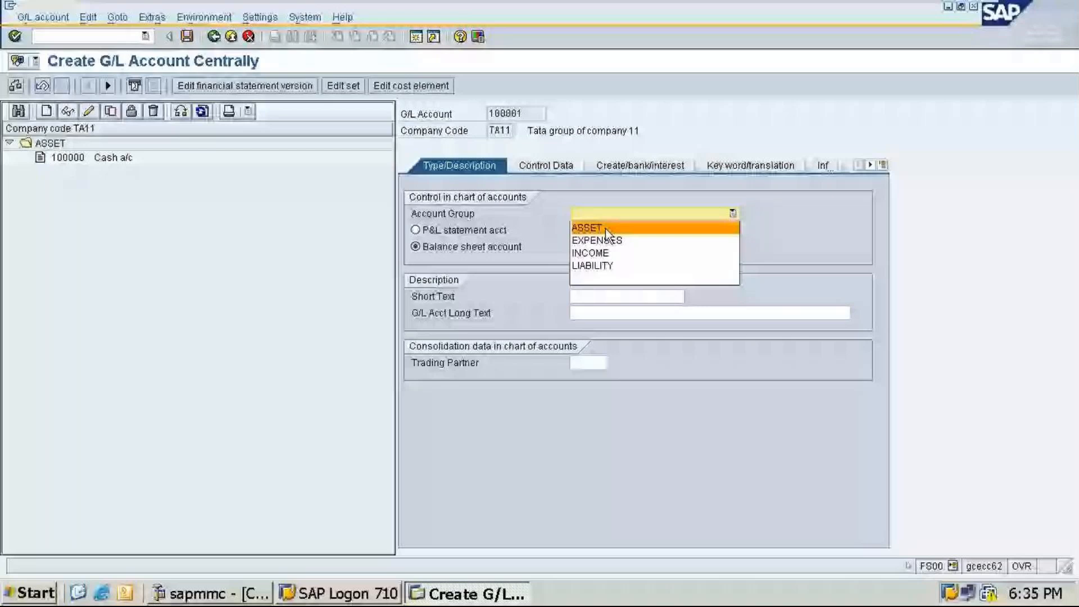
pyautogui.click(605, 228)
# Step: Enter the short text Icici bank and the long text Icici bank account
pyautogui.click(587, 294)
pyautogui.write('Icici-bank')
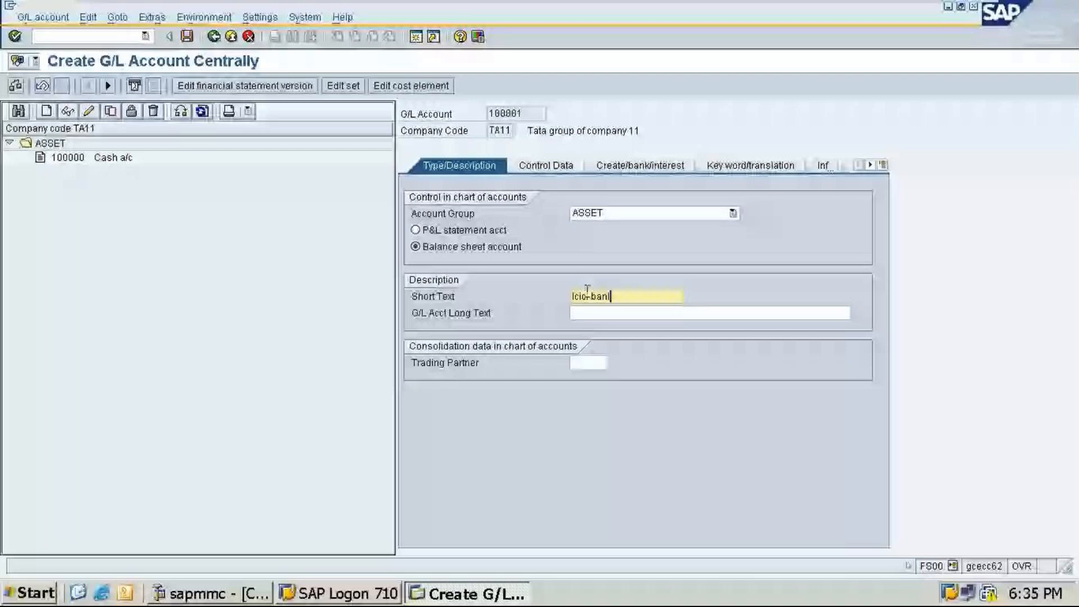
pyautogui.press('Tab')
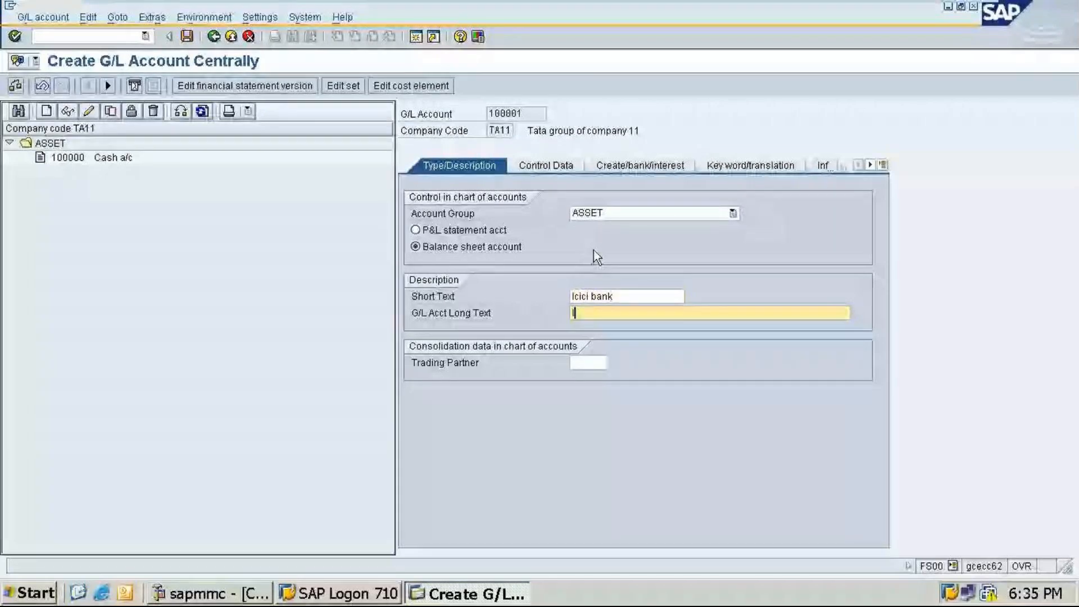
pyautogui.write('Ici')
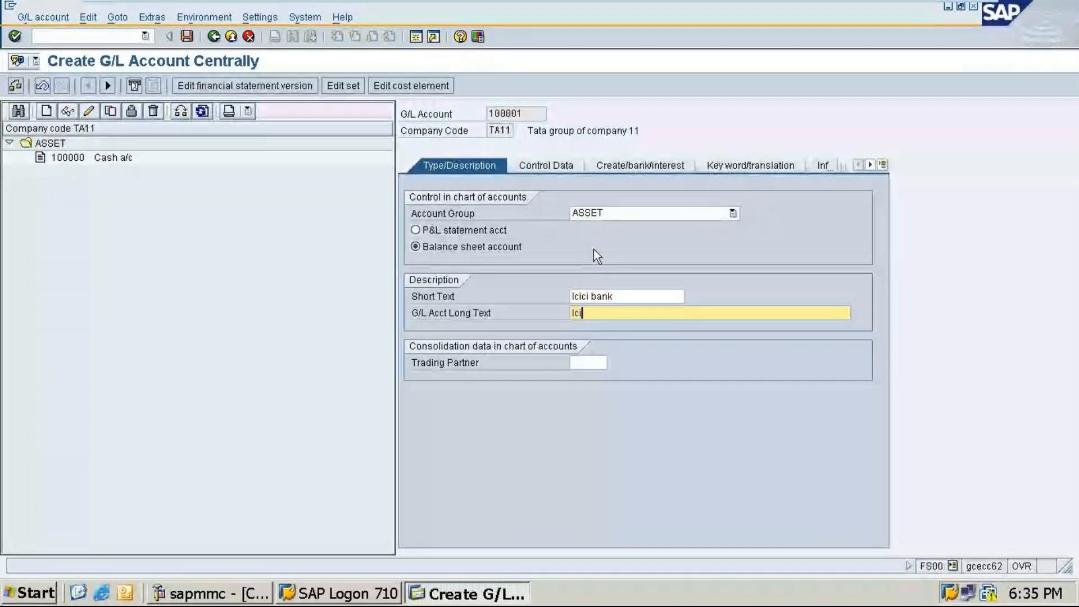
pyautogui.write('ci bank')
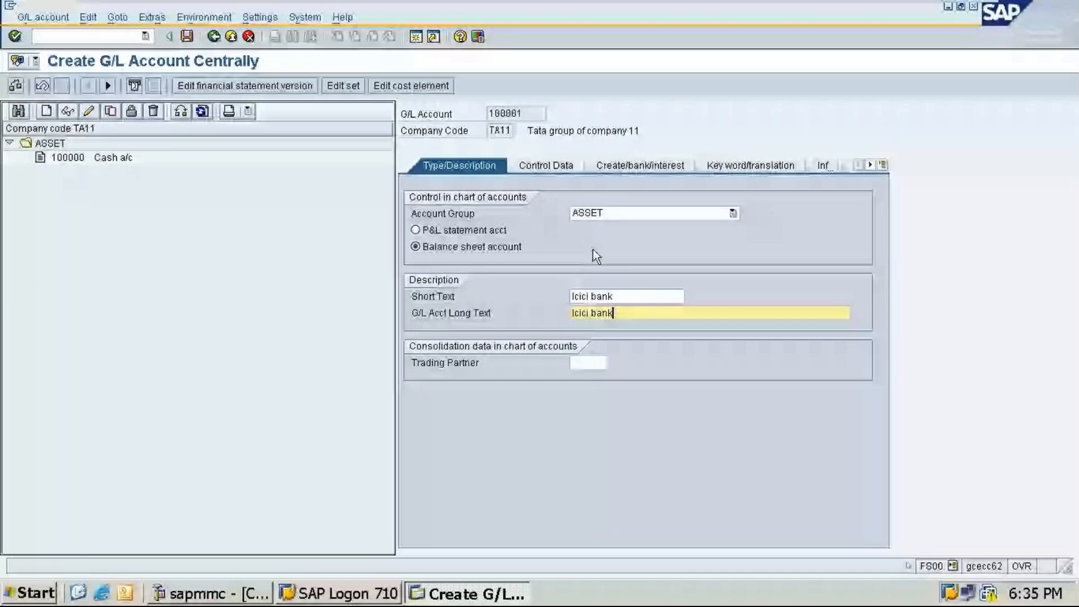
pyautogui.write(' account')
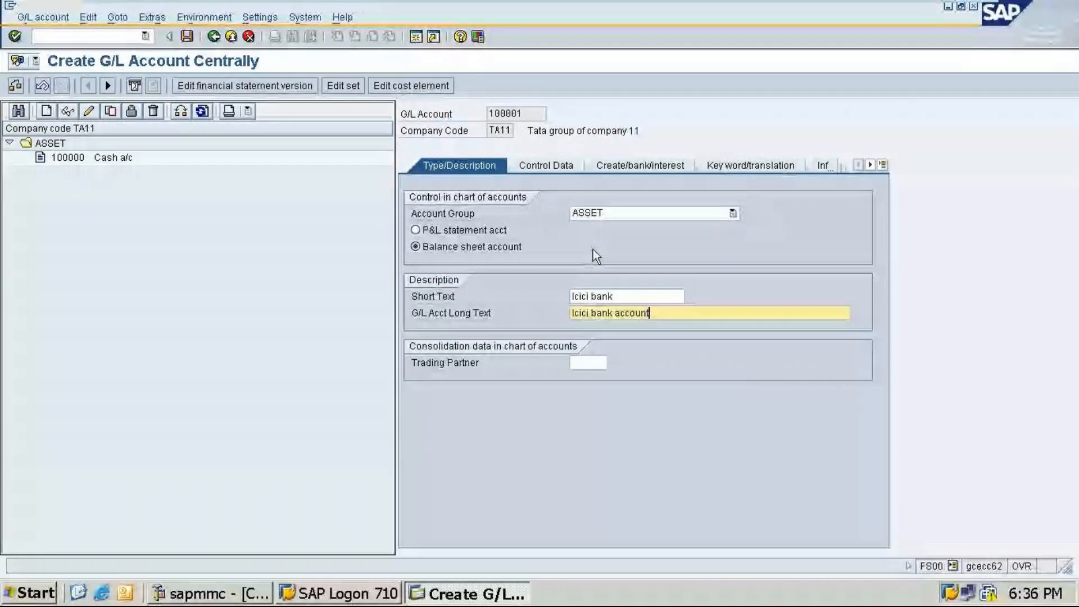
# Step: Set the field status group to G005 Bank accounts (obligatory value date) and save the G/L account
pyautogui.click(543, 171)
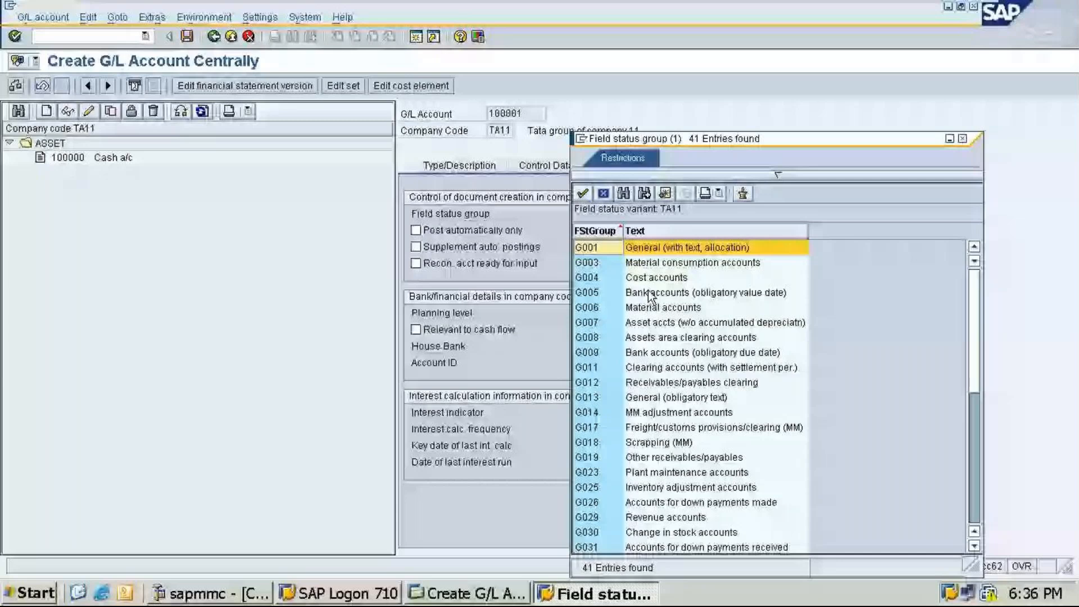
pyautogui.doubleClick(650, 296)
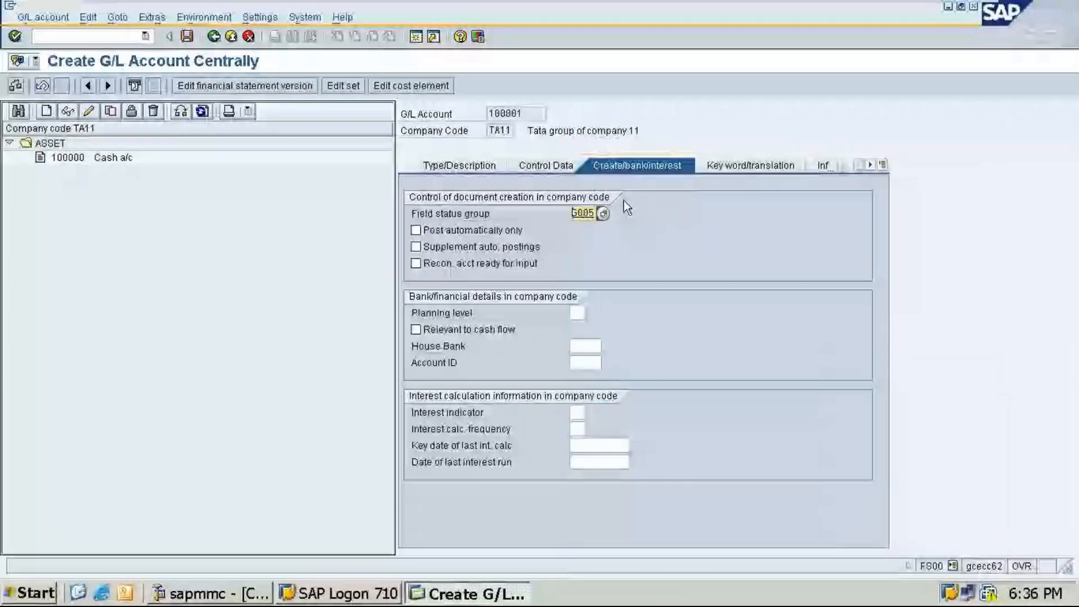
pyautogui.hotkey('ctrl', 's')
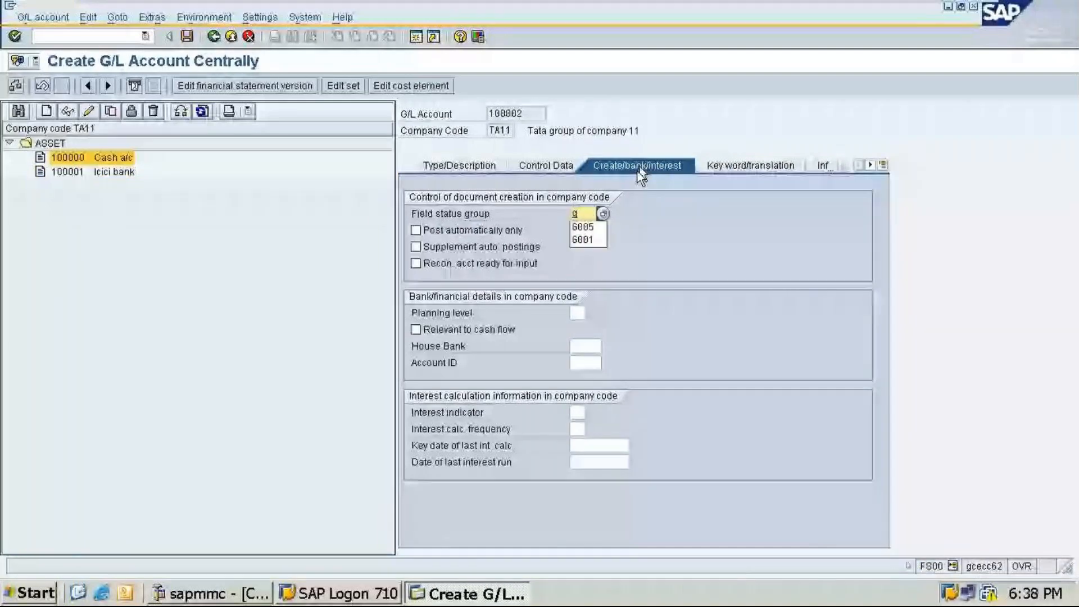
# Step: Save account 100002 with field status group G001, accepting the warning messages
pyautogui.click(582, 223)
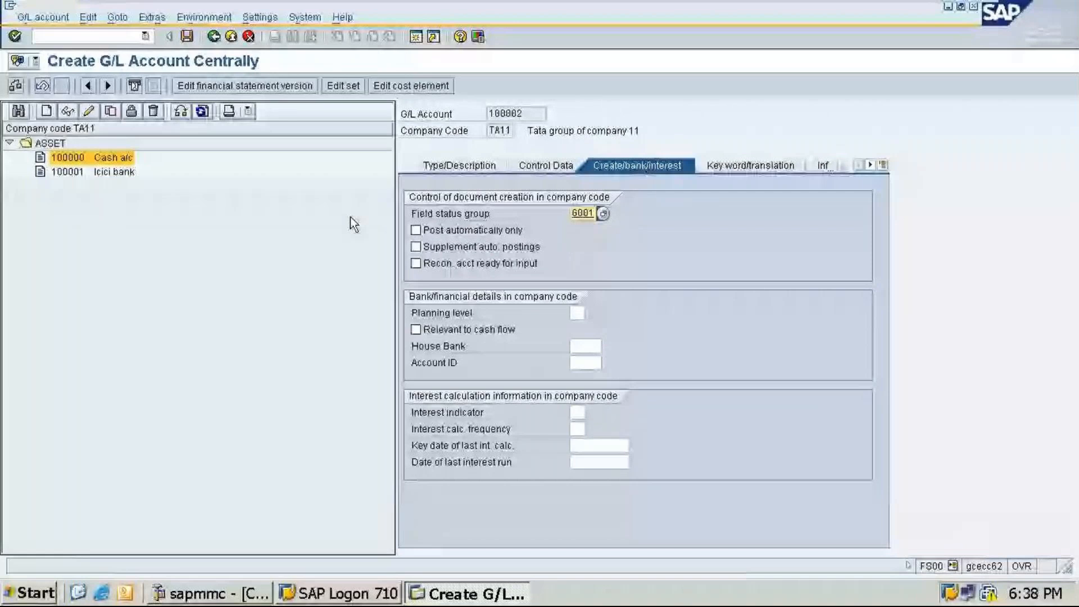
pyautogui.hotkey('ctrl', 's')
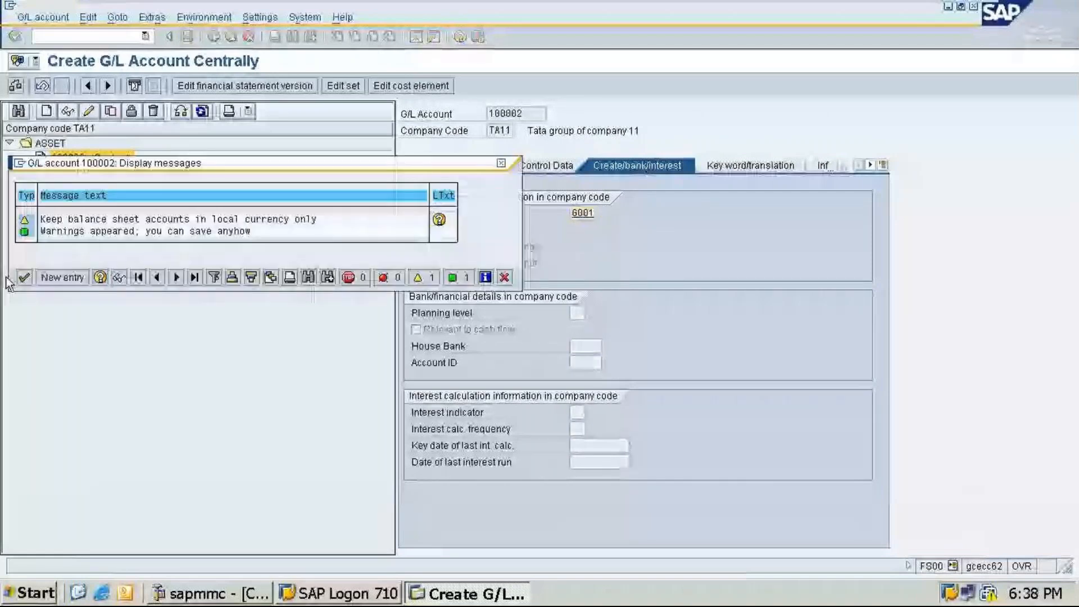
pyautogui.click(24, 278)
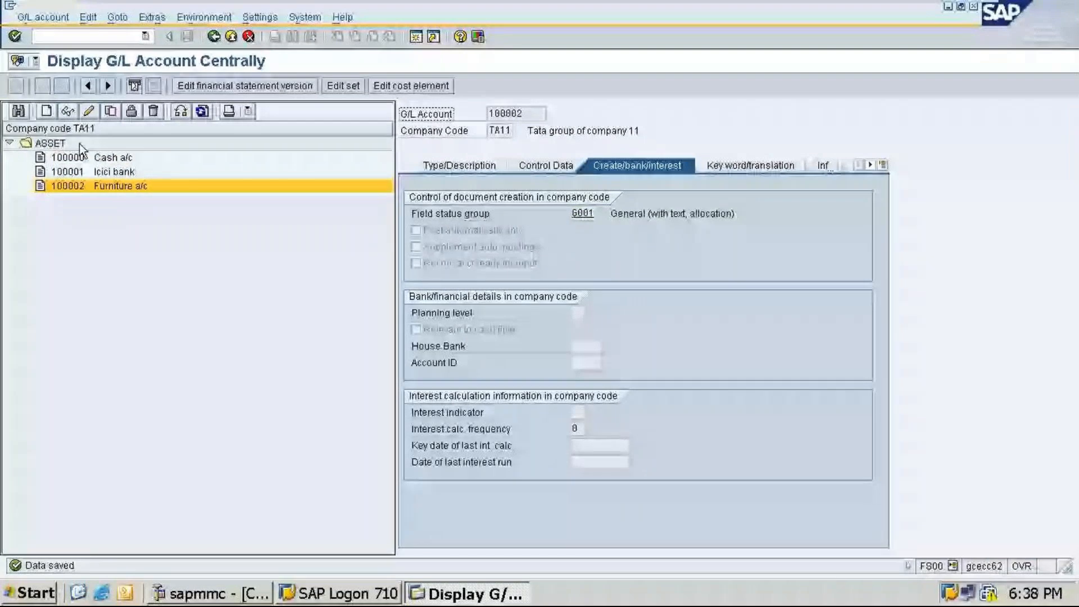
# Step: Start creating a new G/L account 100003 in company code TA11
pyautogui.click(46, 111)
pyautogui.write('100003')
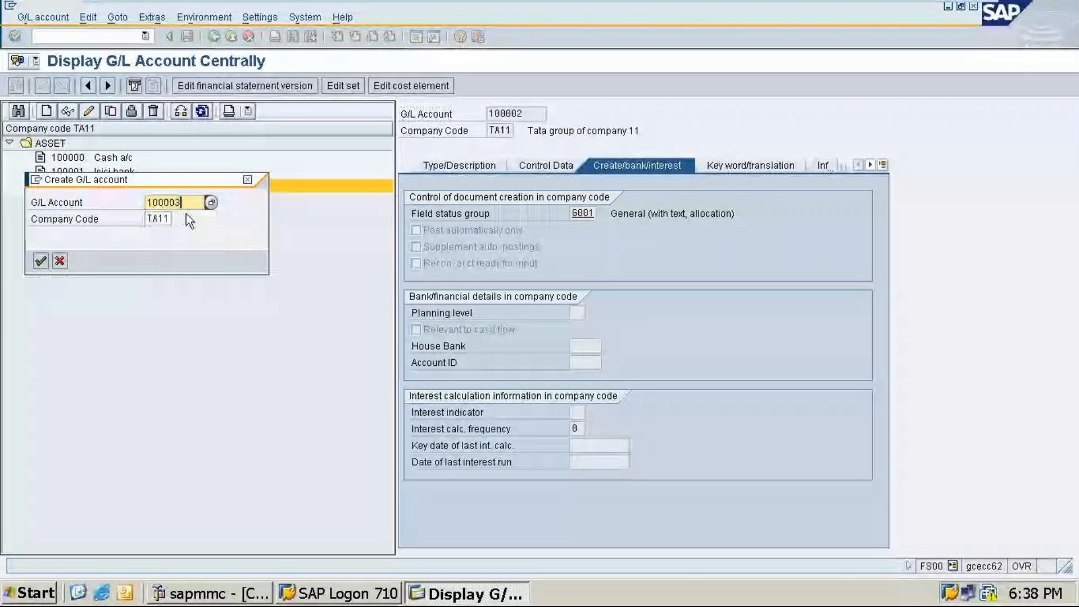
pyautogui.press('Return')
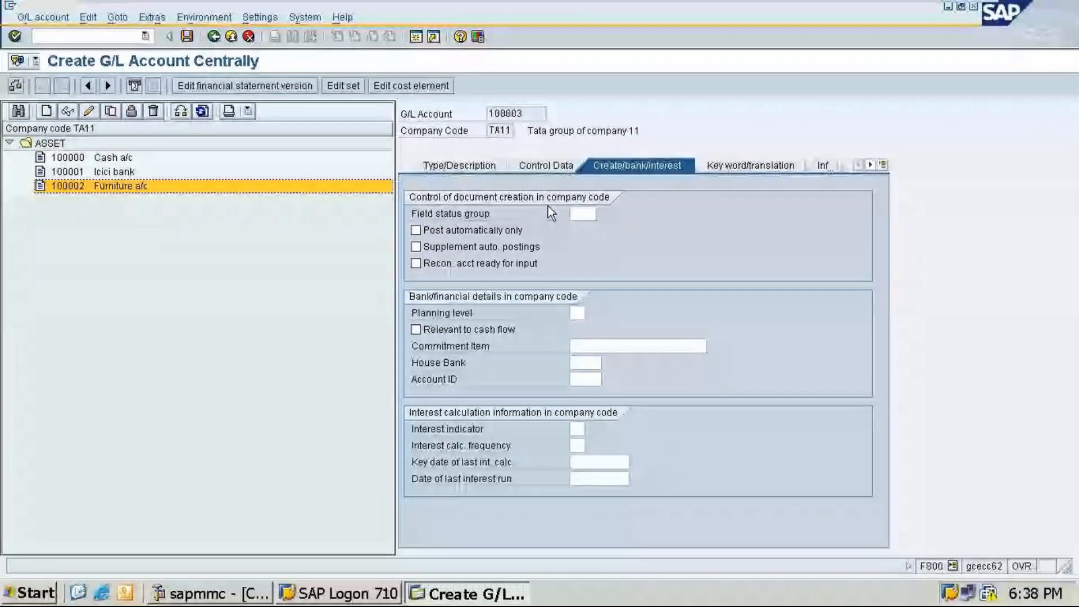
# Step: In the creation/bank/interest data, set the field status group to G001
pyautogui.click(583, 213)
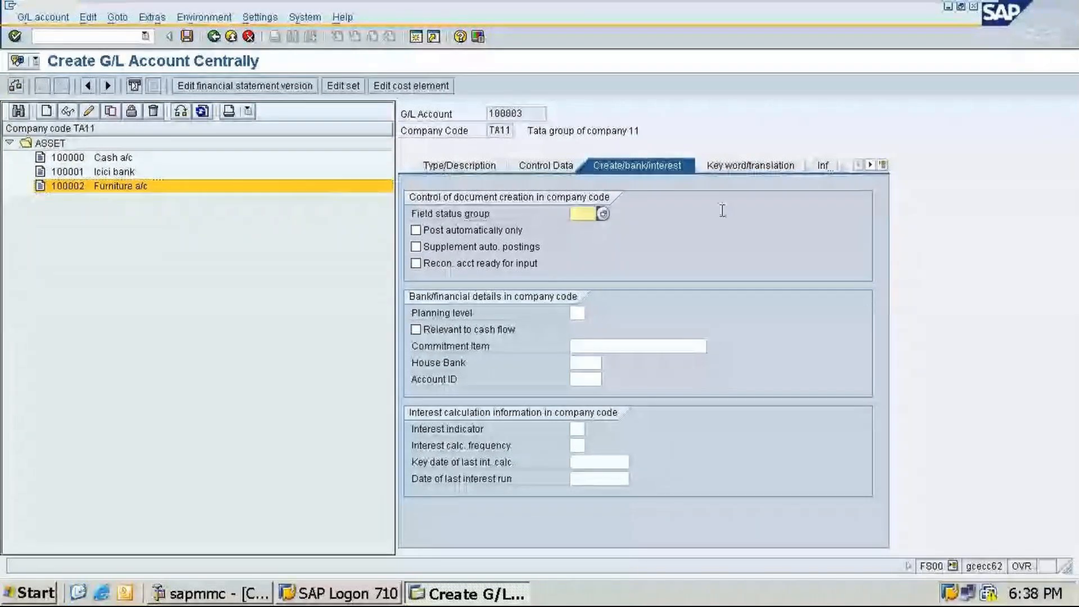
pyautogui.click(583, 213)
pyautogui.click(583, 225)
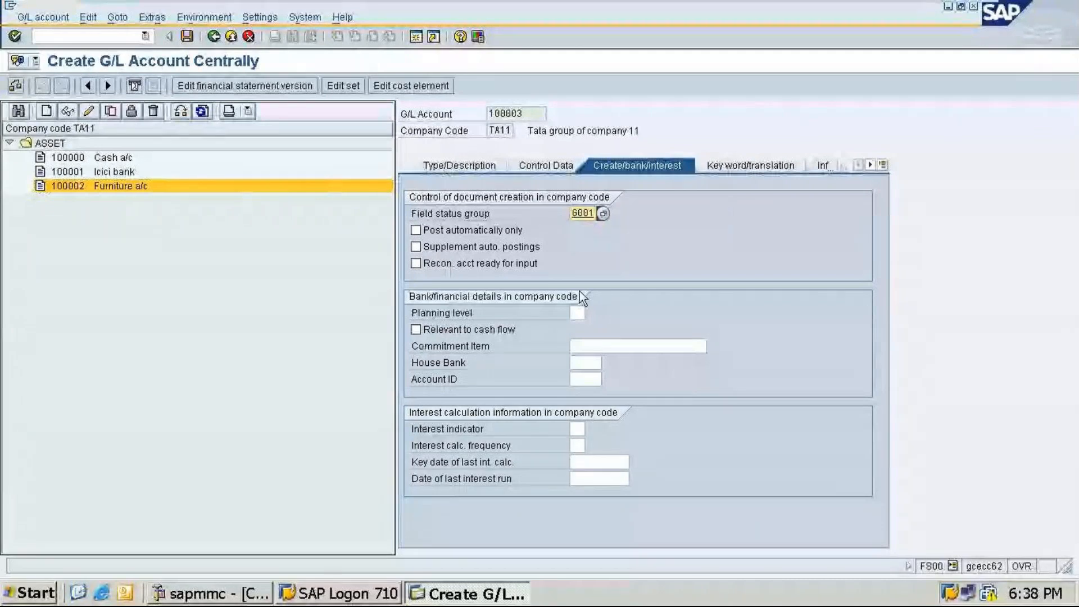
# Step: In the type/description data, set the account group to ASSET and make it a balance sheet account
pyautogui.click(559, 165)
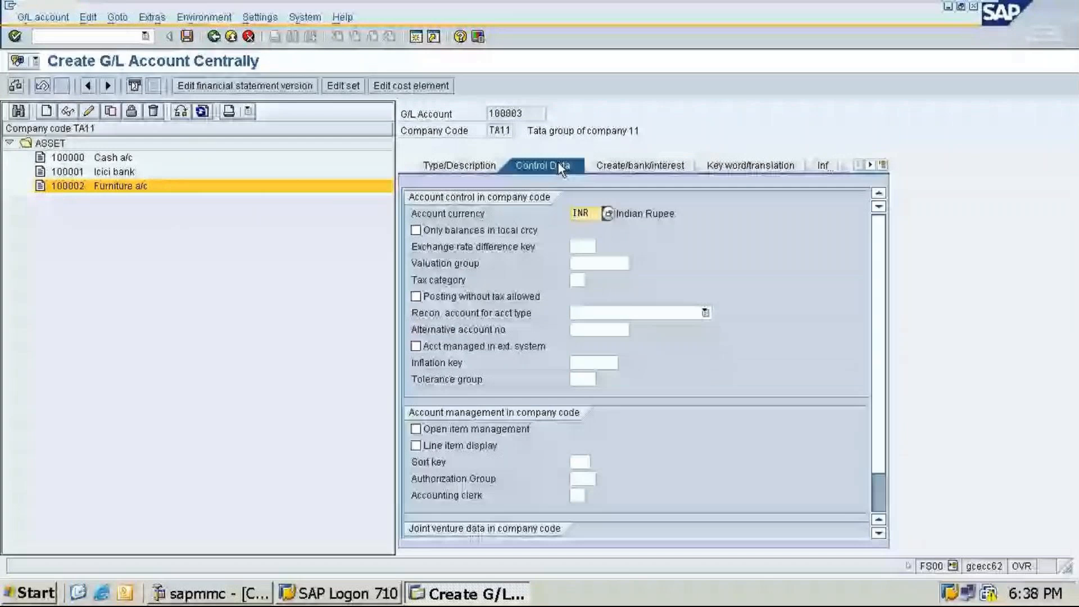
pyautogui.click(478, 166)
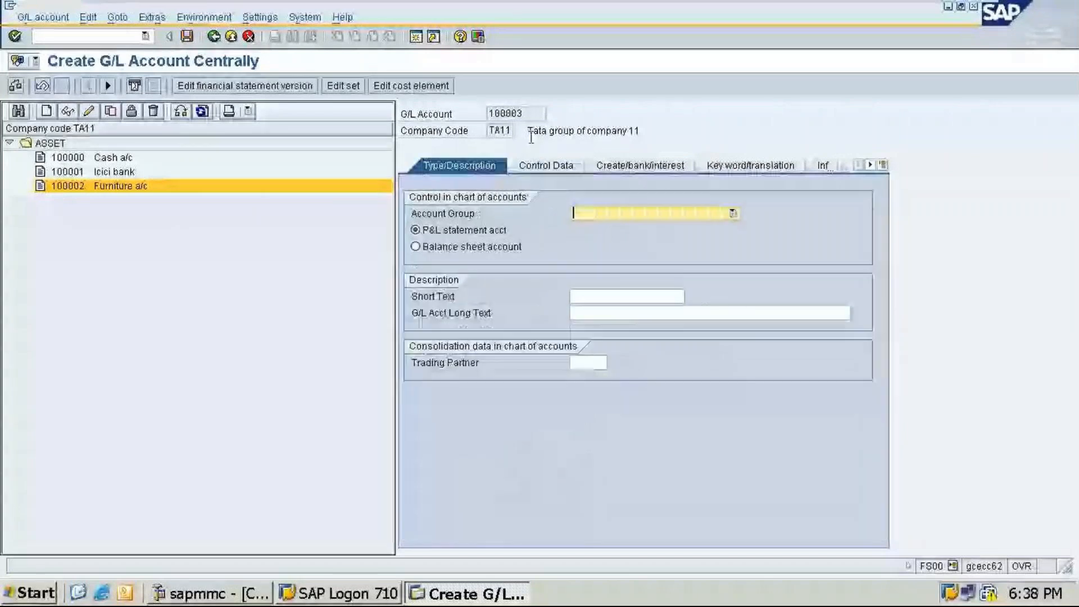
pyautogui.write('ASSET')
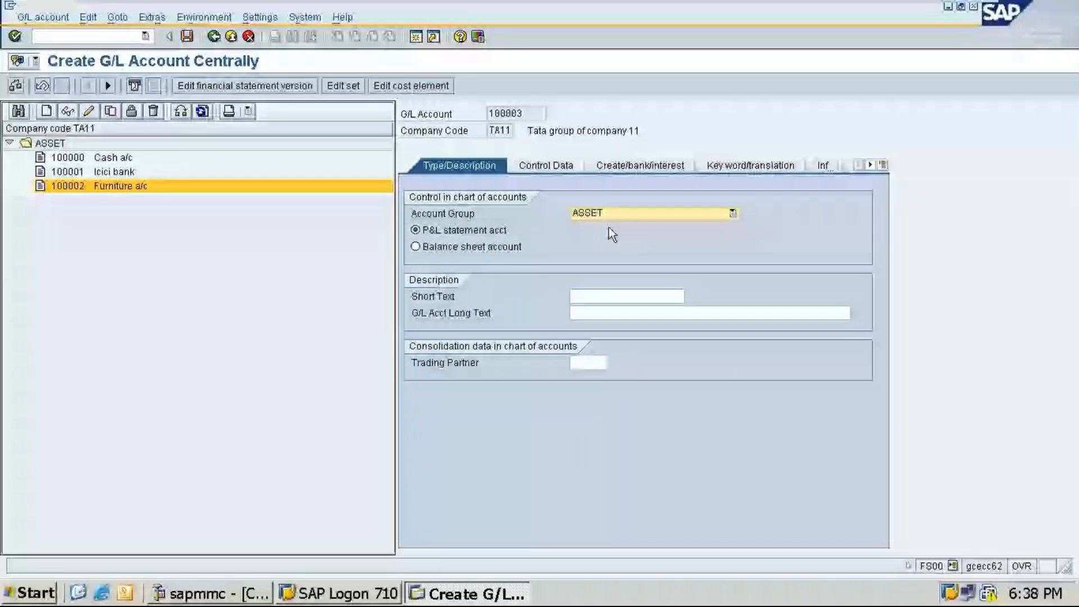
pyautogui.click(465, 250)
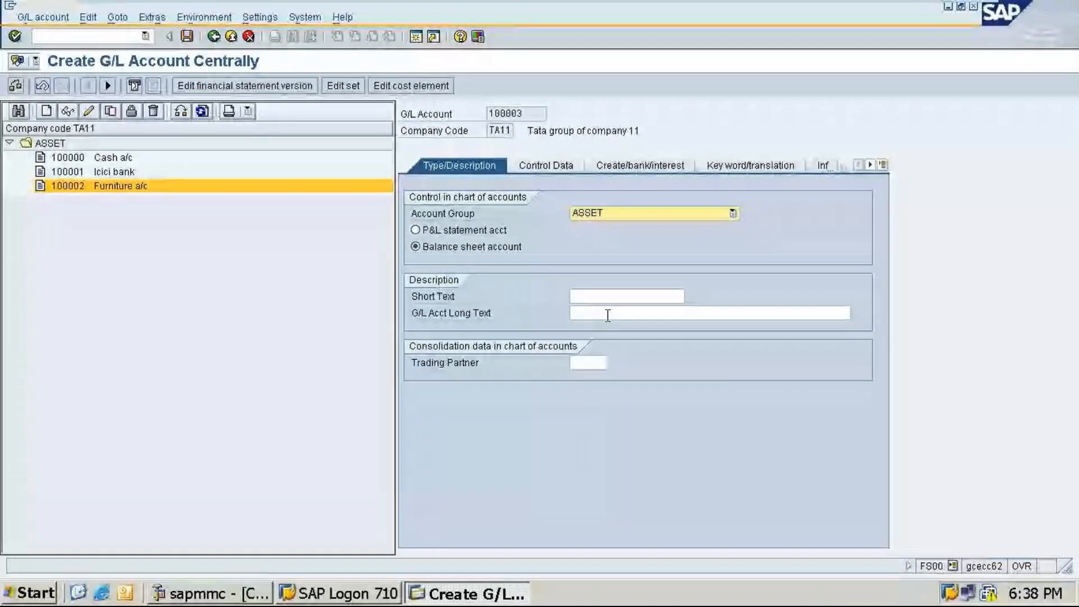
# Step: Enter the short text Computer a/c and the long text Computer account
pyautogui.click(618, 298)
pyautogui.write('Computer ')
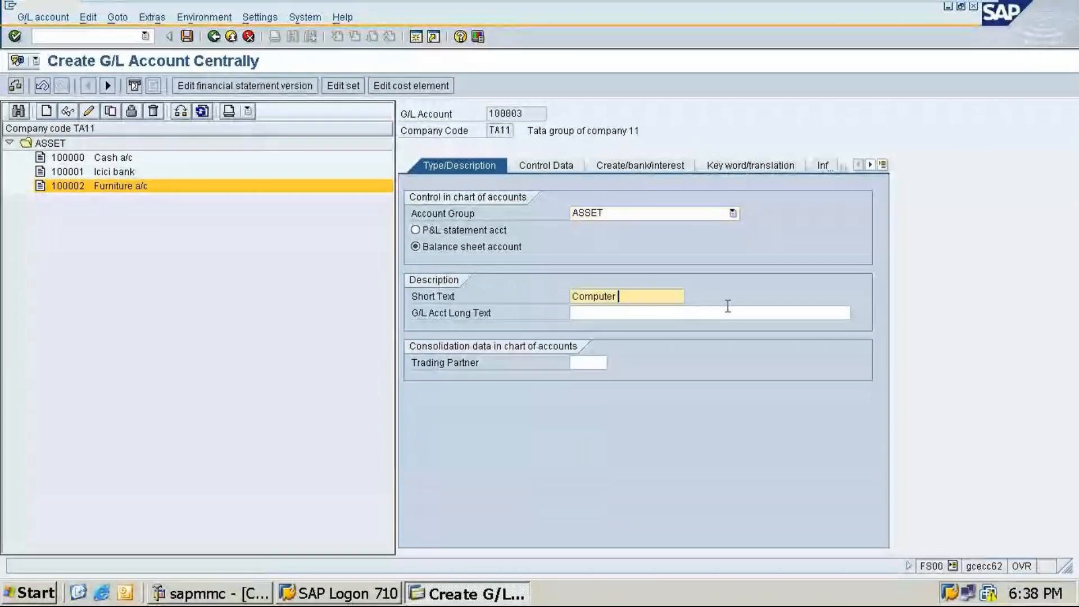
pyautogui.write('a/c')
pyautogui.press('Tab')
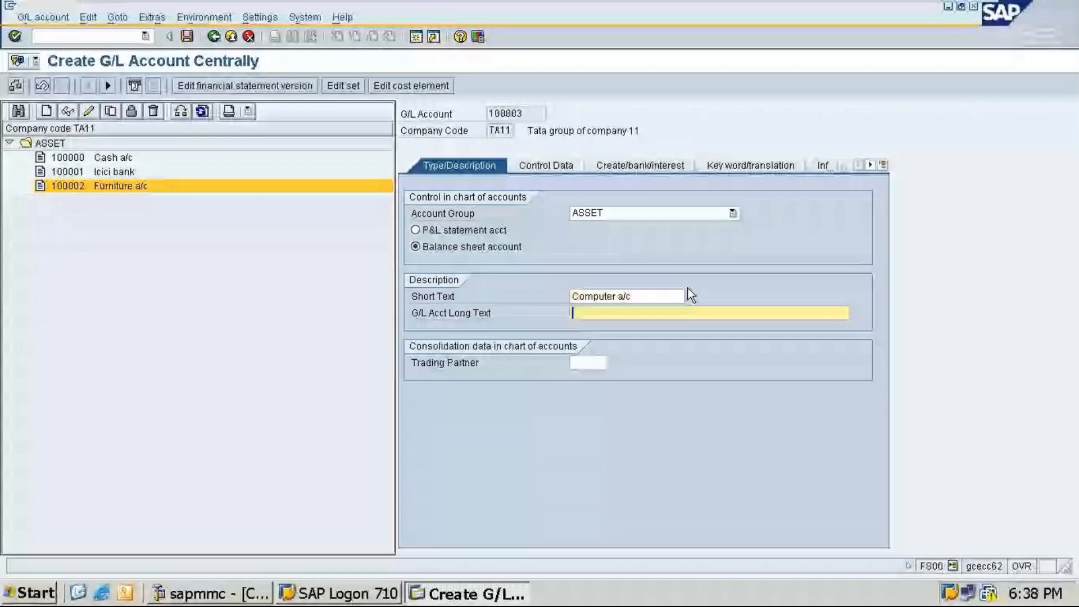
pyautogui.write('Computer')
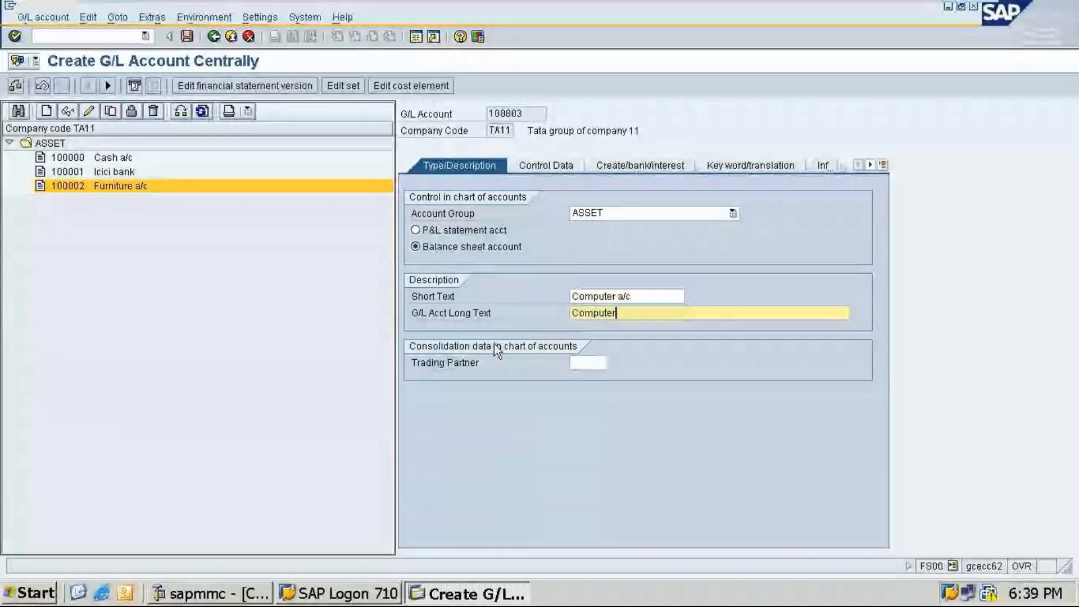
pyautogui.write(' account')
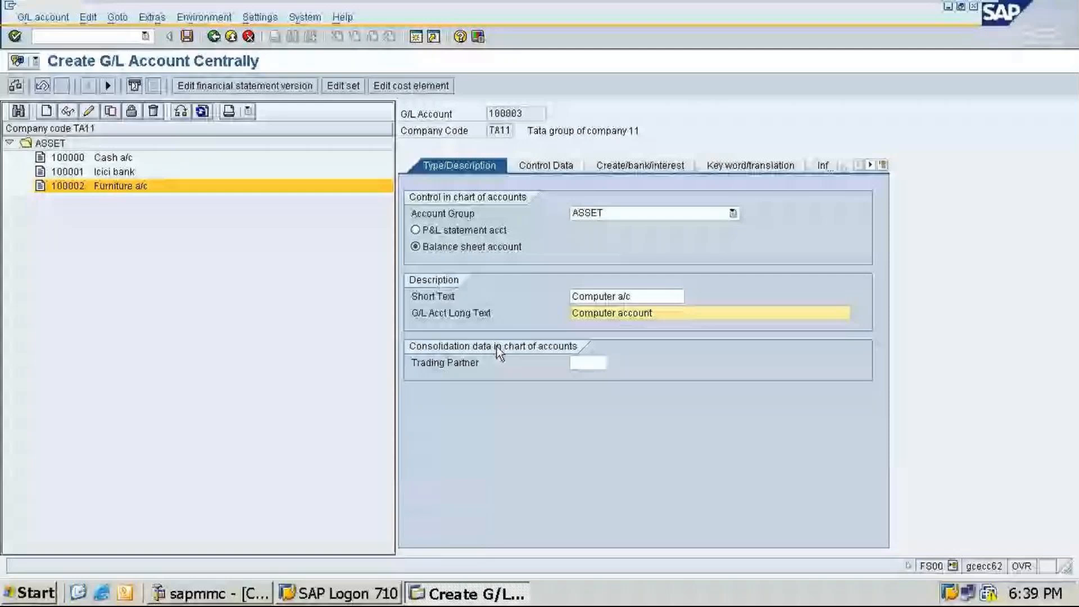
# Step: In the control data, set the sort key to 001
pyautogui.click(544, 165)
pyautogui.click(583, 462)
pyautogui.write('00')
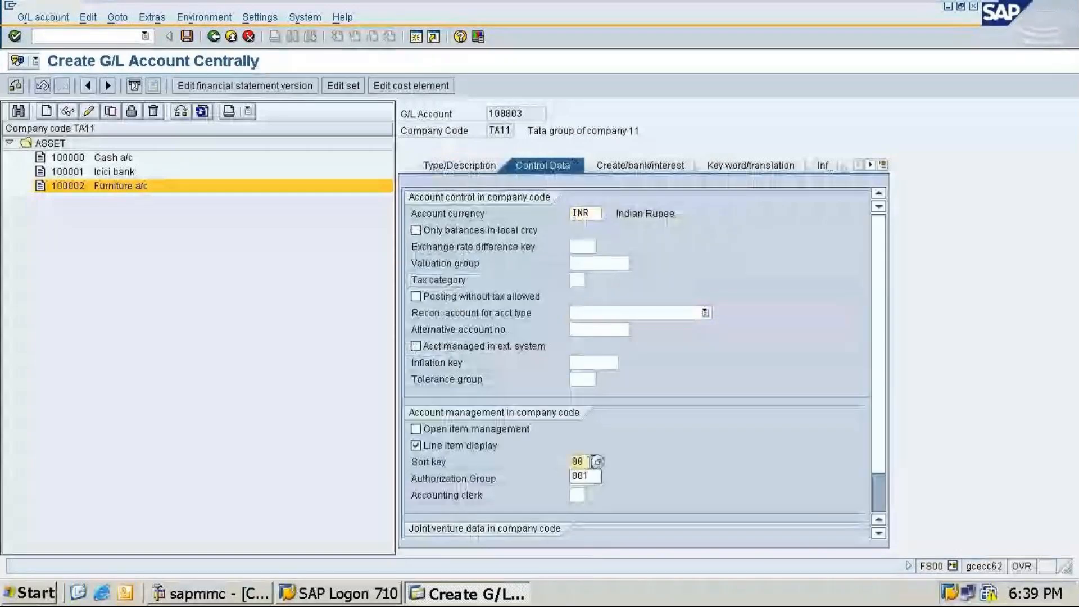
pyautogui.write('1')
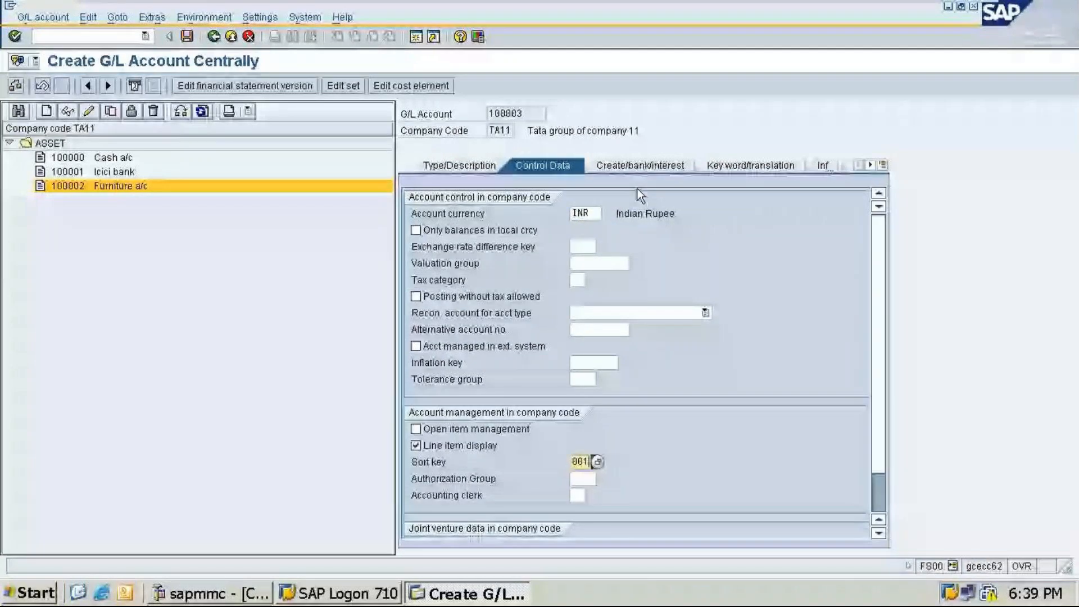
# Step: Review the creation/bank/interest data and save the G/L account 100003
pyautogui.click(640, 165)
pyautogui.click(187, 37)
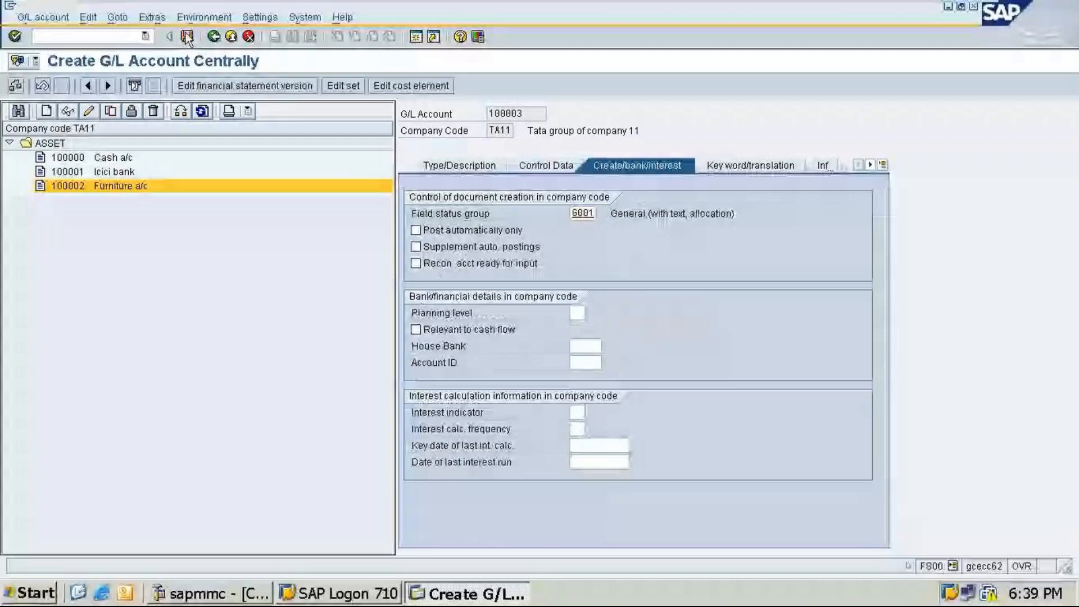
pyautogui.press('Return')
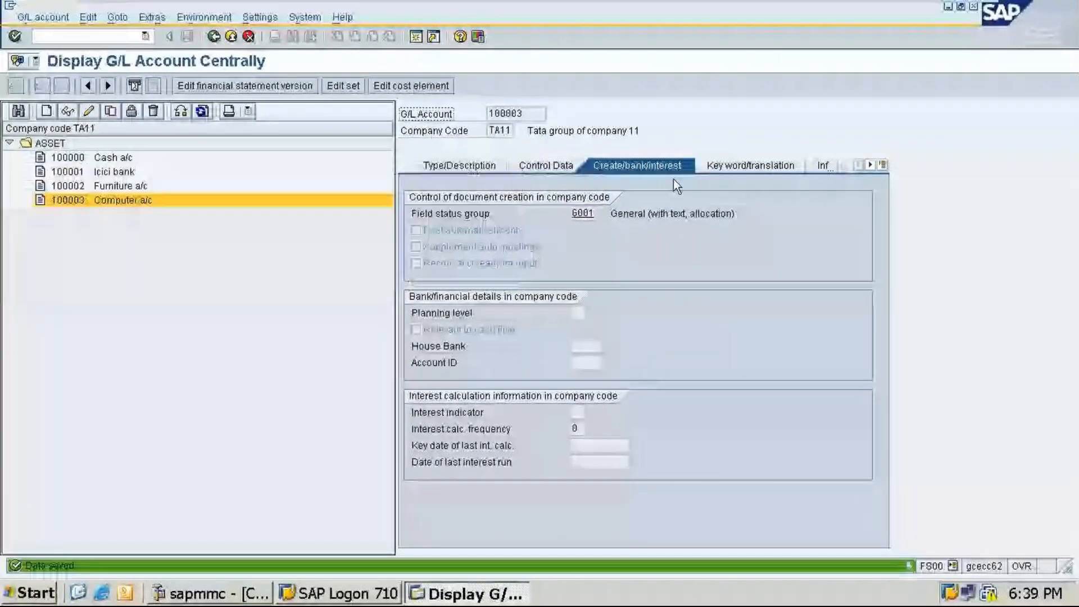
# Step: Start creating a new G/L account 200000 in company code TA11
pyautogui.click(47, 112)
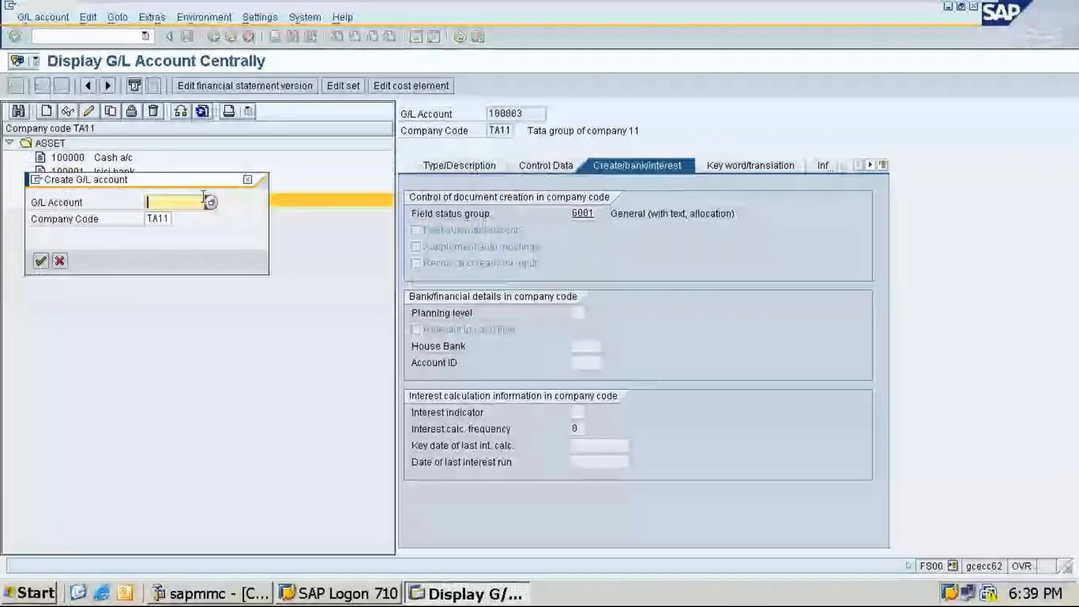
pyautogui.write('2000')
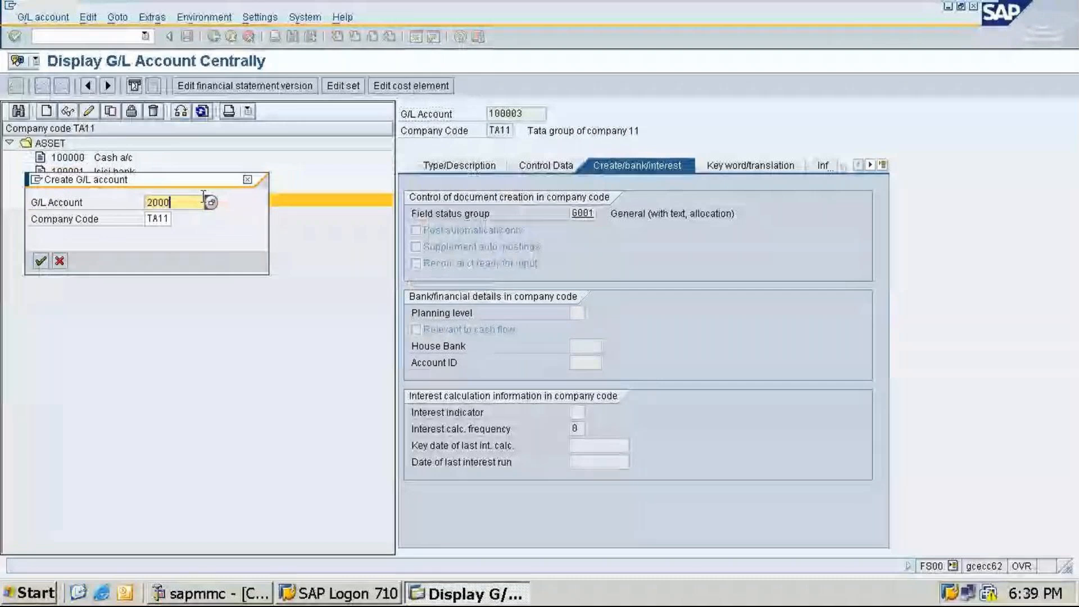
pyautogui.write('00')
pyautogui.click(40, 262)
# Step: Make account 200000 a balance sheet account in the LIABILITY account group
pyautogui.click(475, 167)
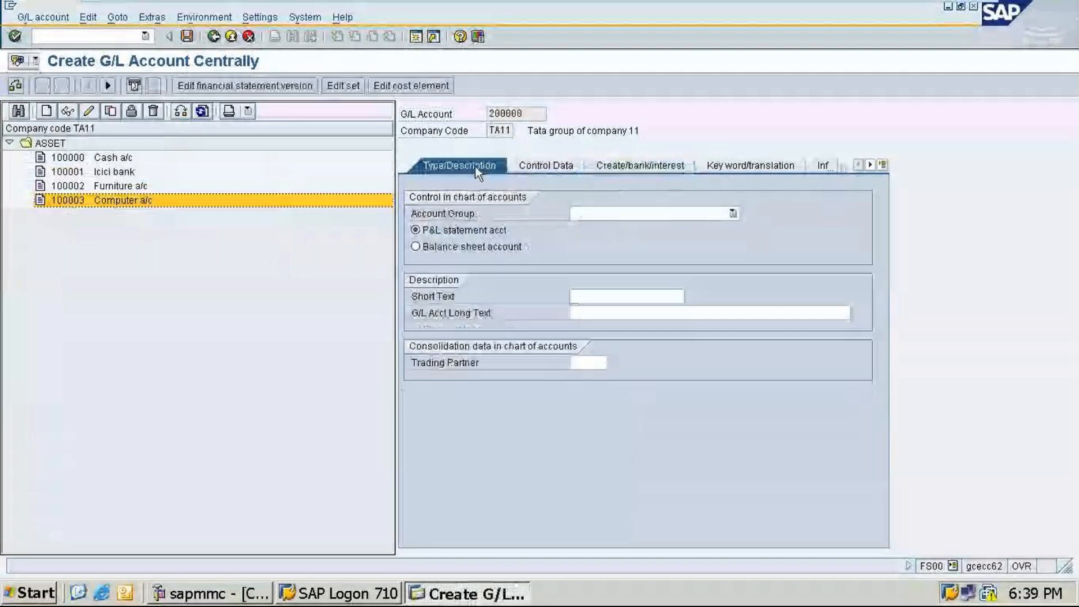
pyautogui.click(416, 247)
pyautogui.click(733, 213)
pyautogui.click(590, 268)
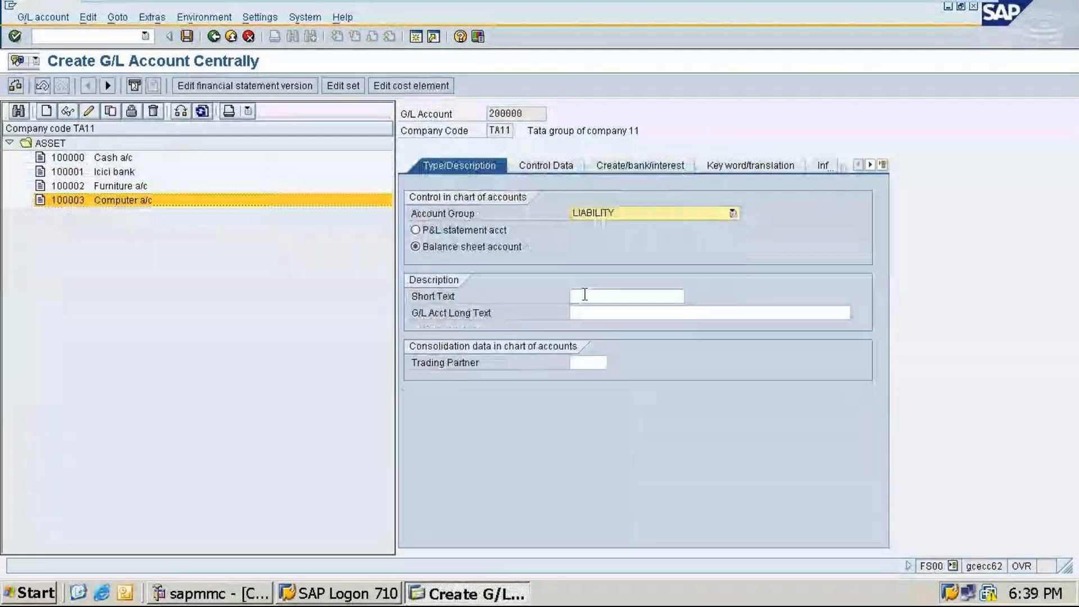
# Step: Enter the short text Co's capital a/c and the long text Co's capital account
pyautogui.click(584, 294)
pyautogui.write("Co's")
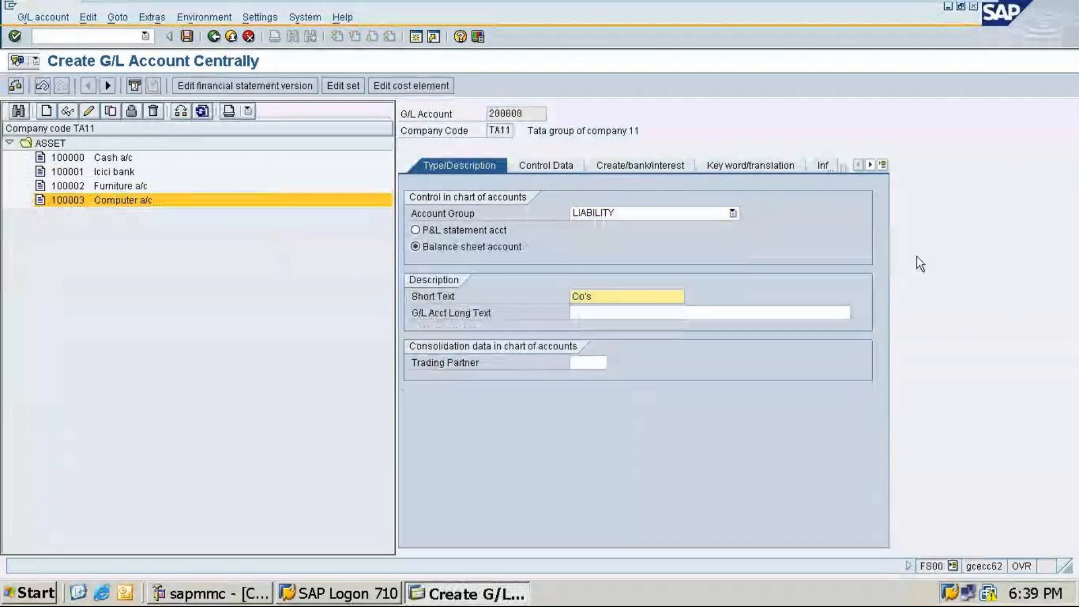
pyautogui.write(' capita')
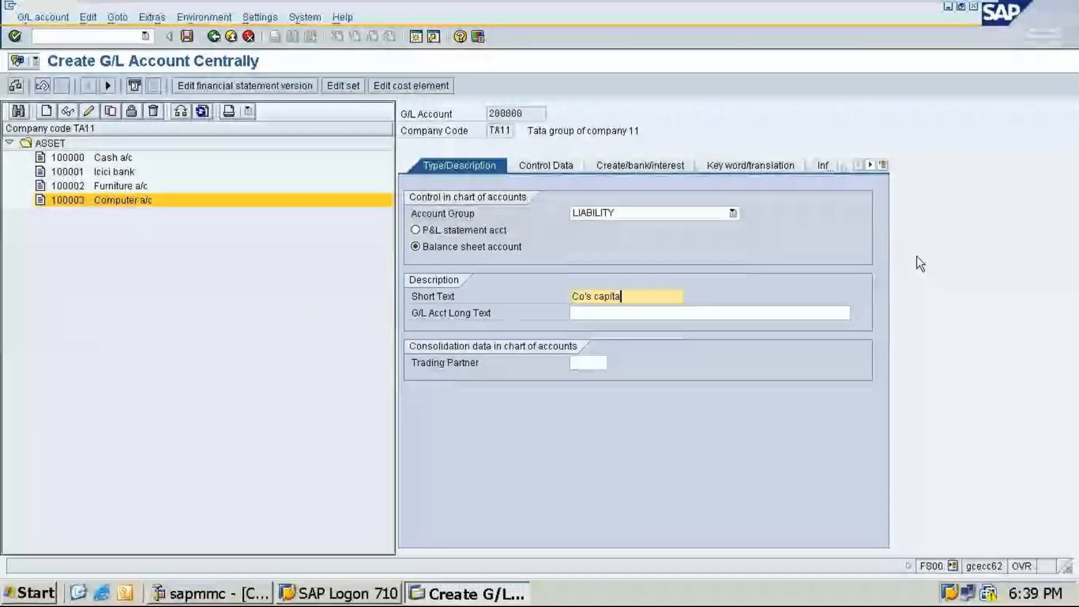
pyautogui.write('l a/c')
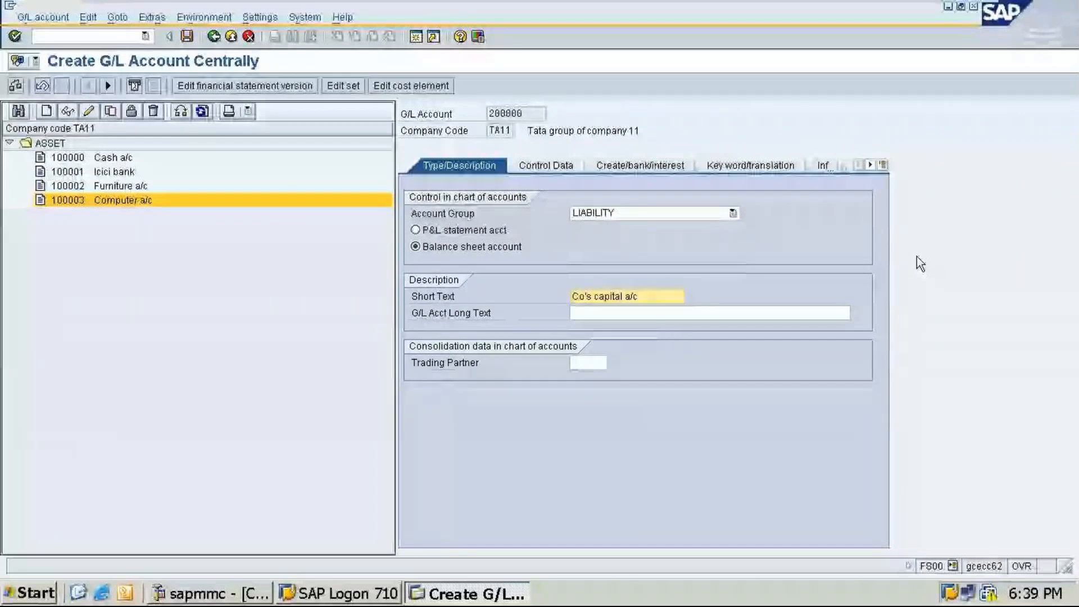
pyautogui.click(728, 314)
pyautogui.write('C')
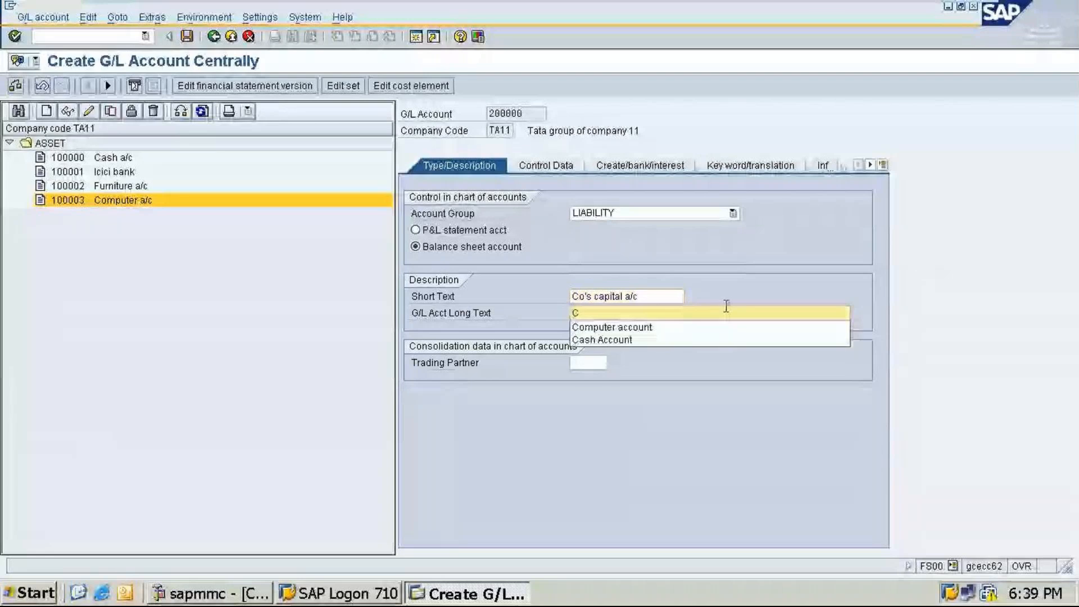
pyautogui.write("o's c")
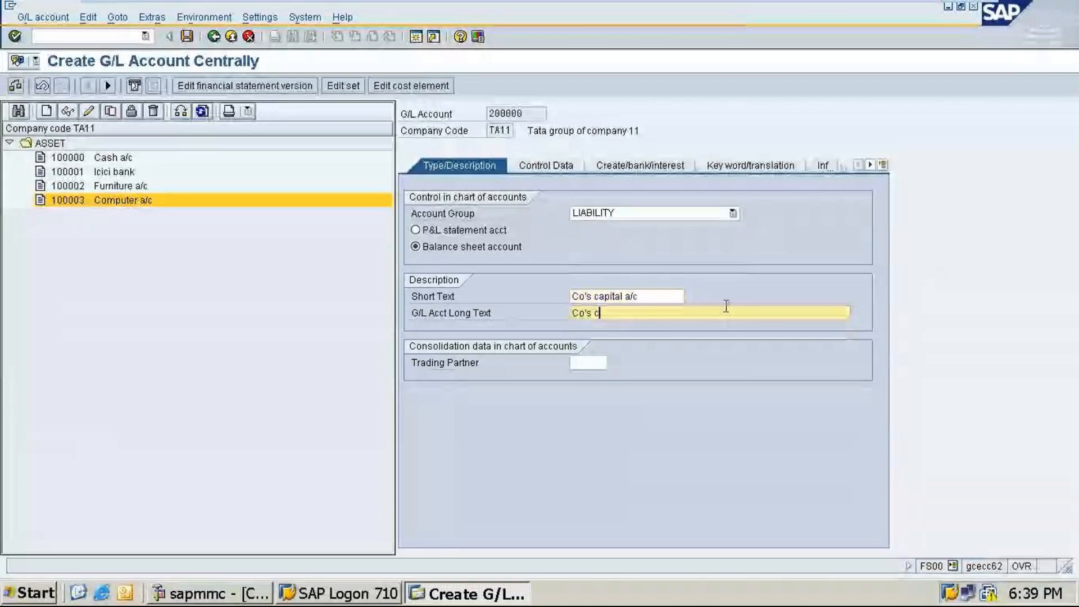
pyautogui.write('a')
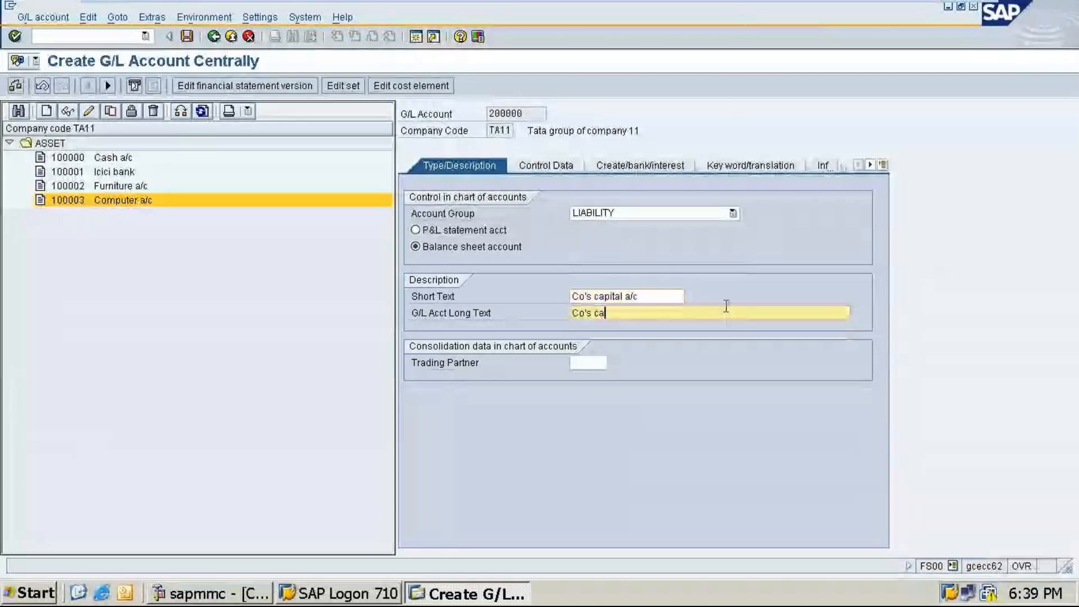
pyautogui.write('pital')
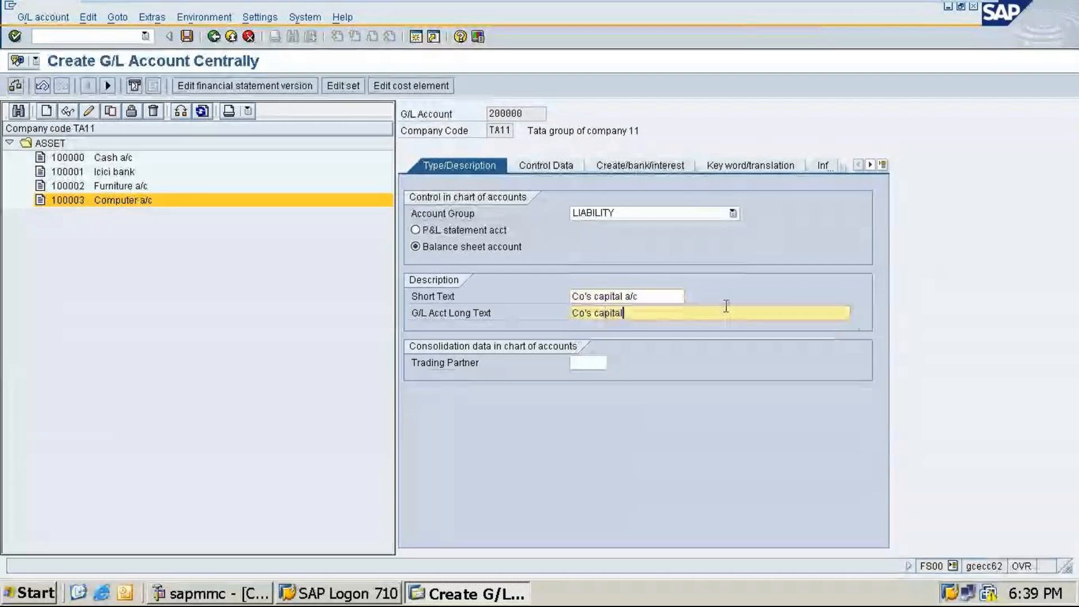
pyautogui.write(' account')
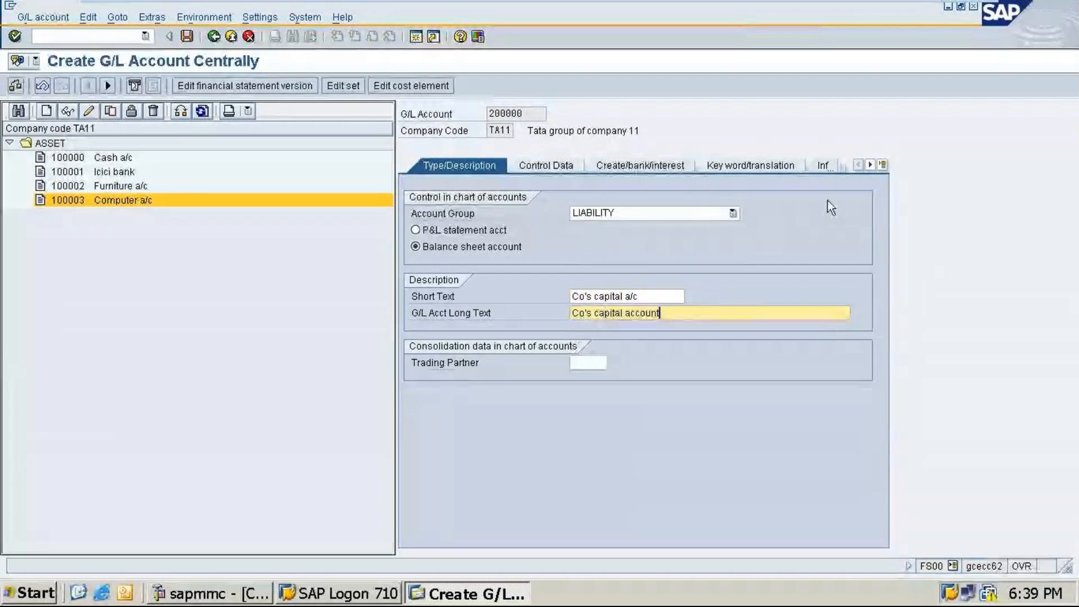
# Step: In the control data, enable line item display and set the sort key to 001
pyautogui.click(551, 163)
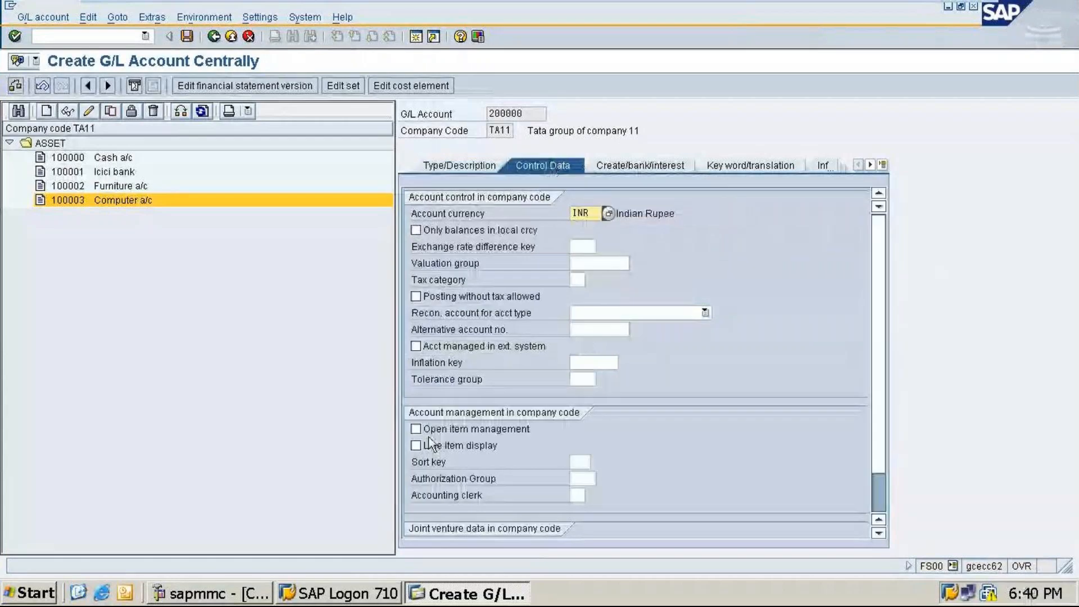
pyautogui.click(431, 445)
pyautogui.click(584, 461)
pyautogui.write('0')
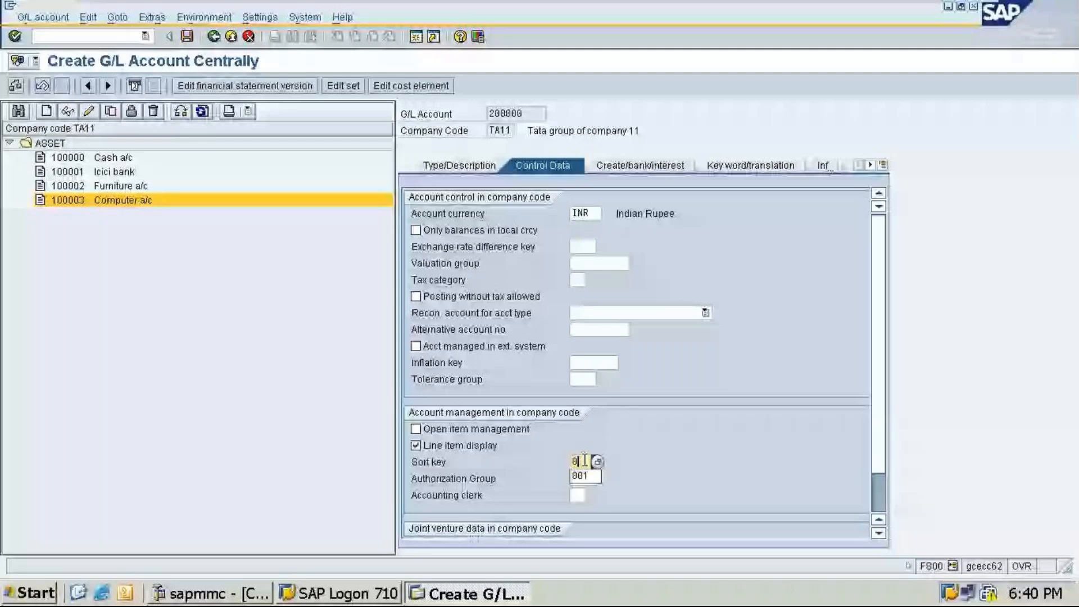
pyautogui.click(581, 476)
# Step: Set the field status group to G001 and save G/L account 200000
pyautogui.click(638, 165)
pyautogui.click(583, 214)
pyautogui.write('g')
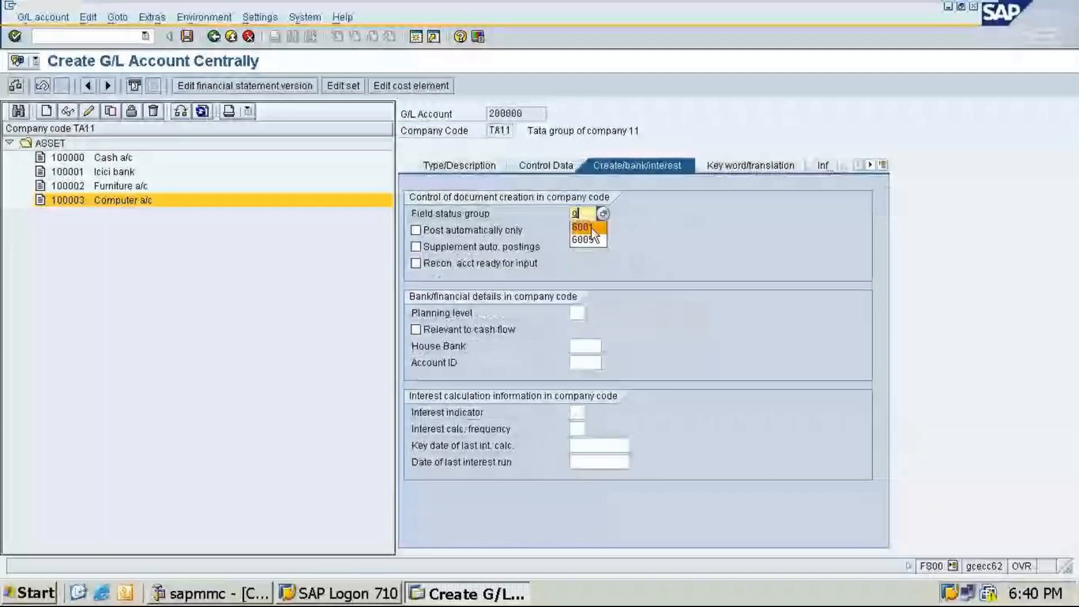
pyautogui.click(592, 228)
pyautogui.hotkey('ctrl', 's')
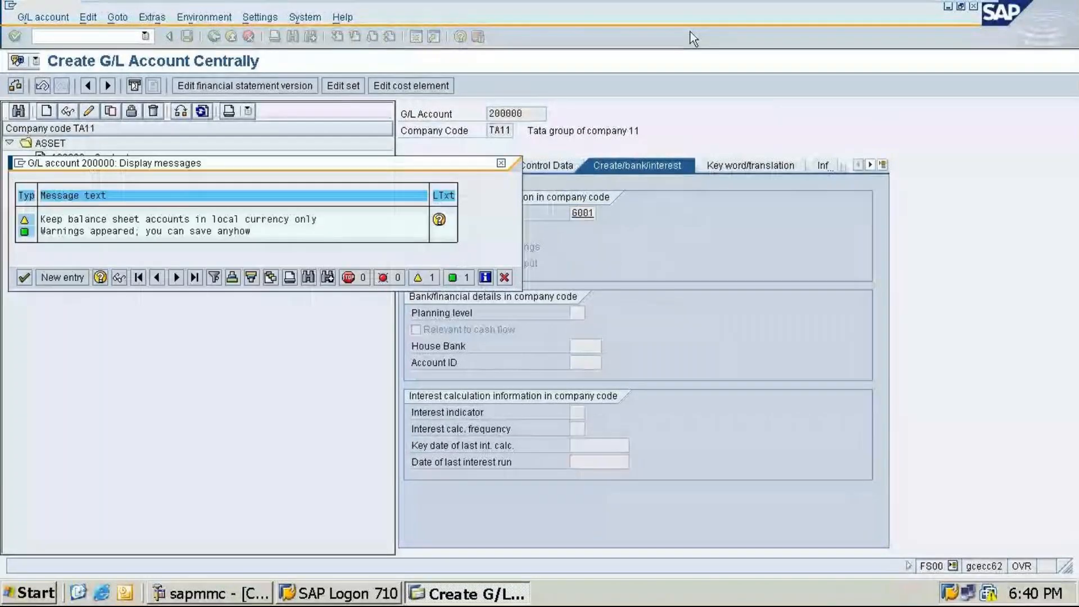
pyautogui.press('Return')
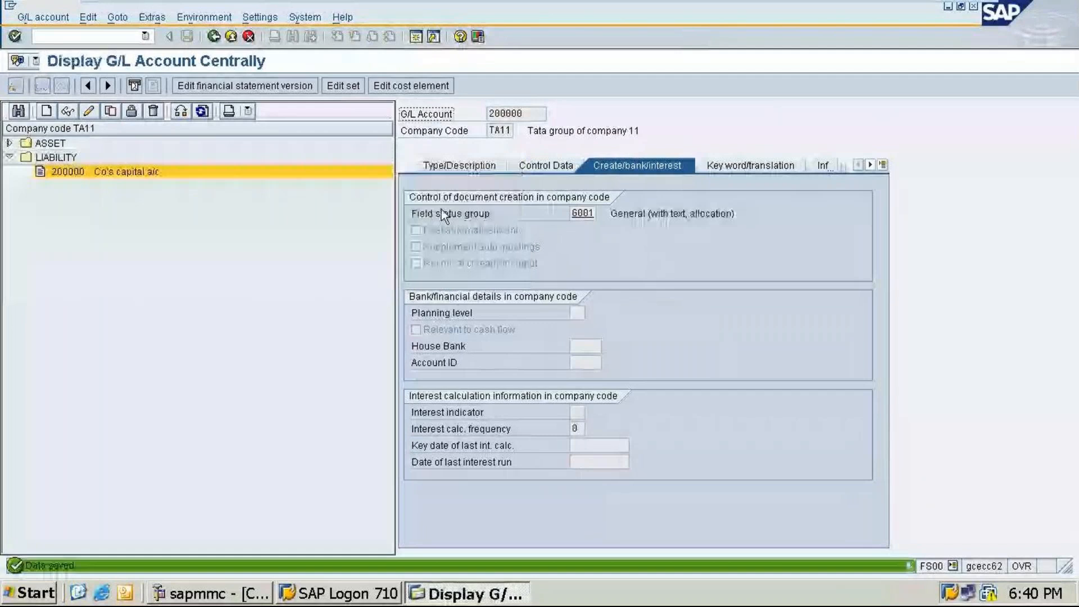
# Step: Start creating a new G/L account 200001 in company code TA11
pyautogui.click(10, 143)
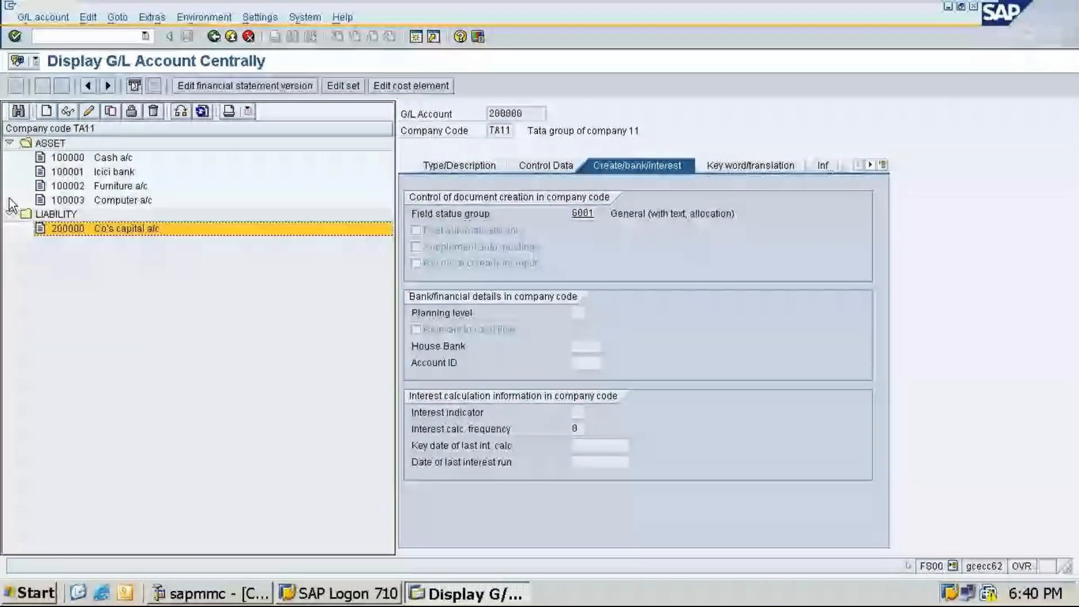
pyautogui.click(46, 112)
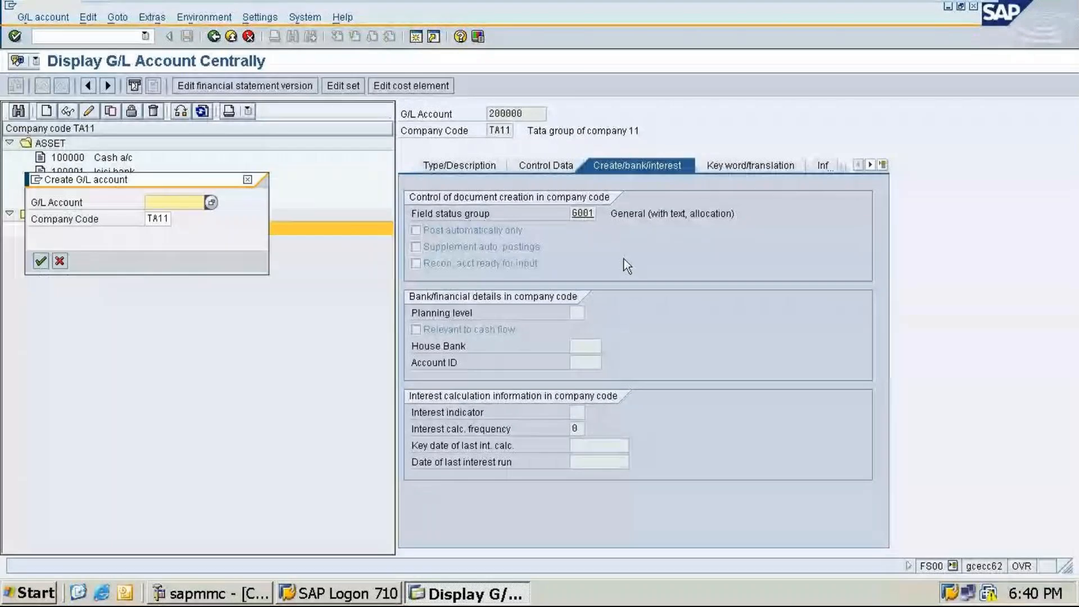
pyautogui.write('2')
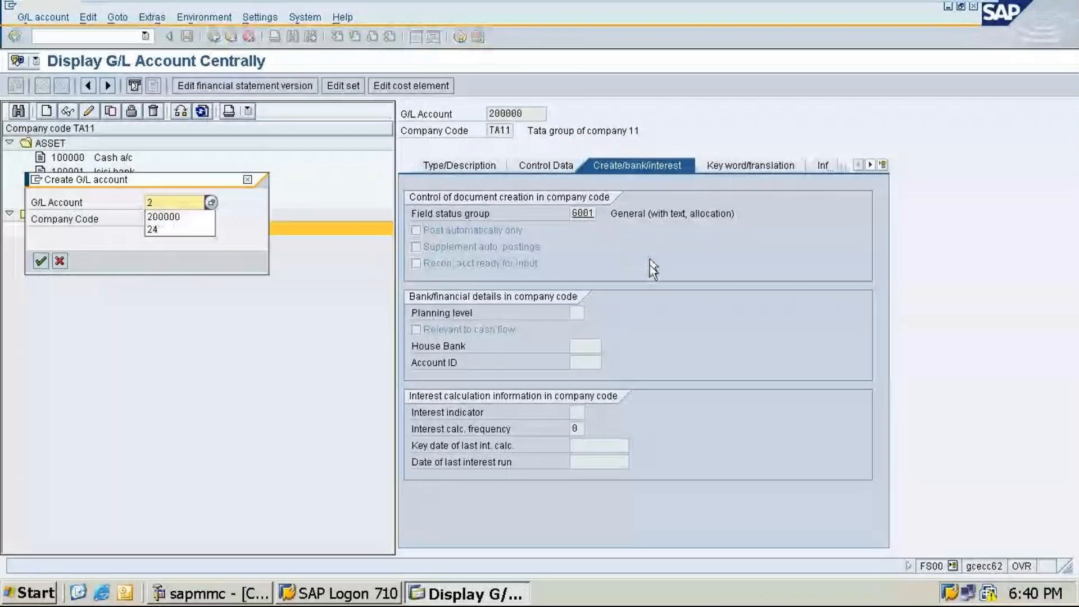
pyautogui.write('00001')
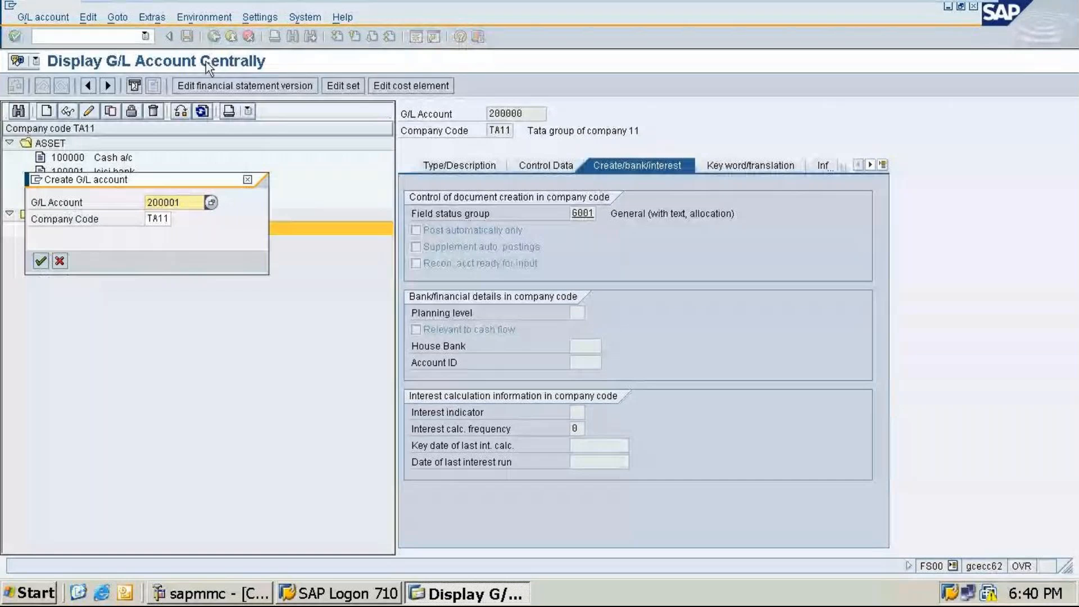
pyautogui.press('Return')
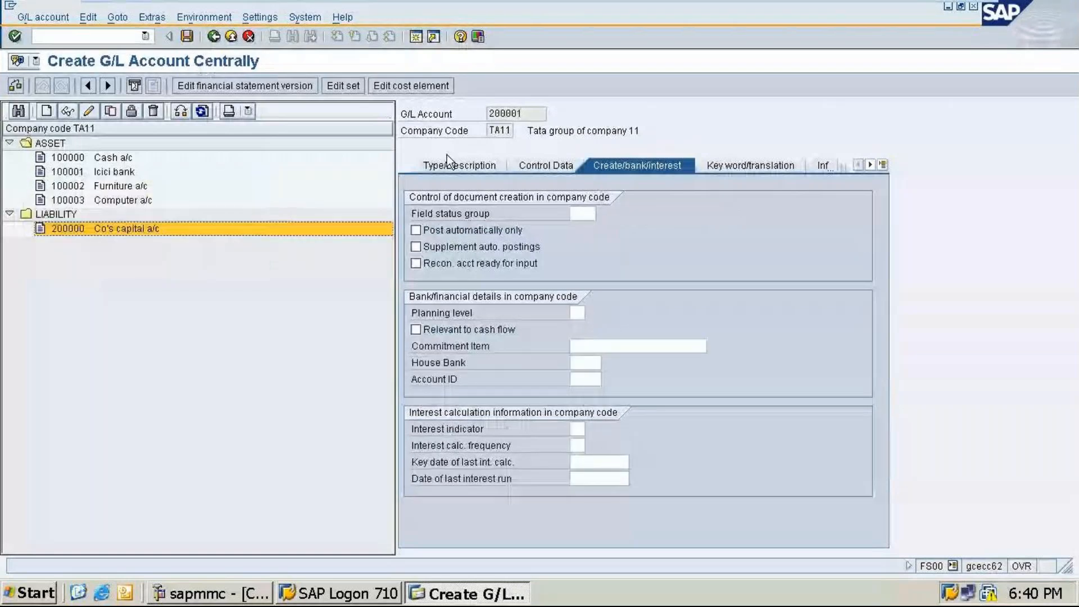
# Step: Set the account group of account 200001 to LIABILITY
pyautogui.click(452, 164)
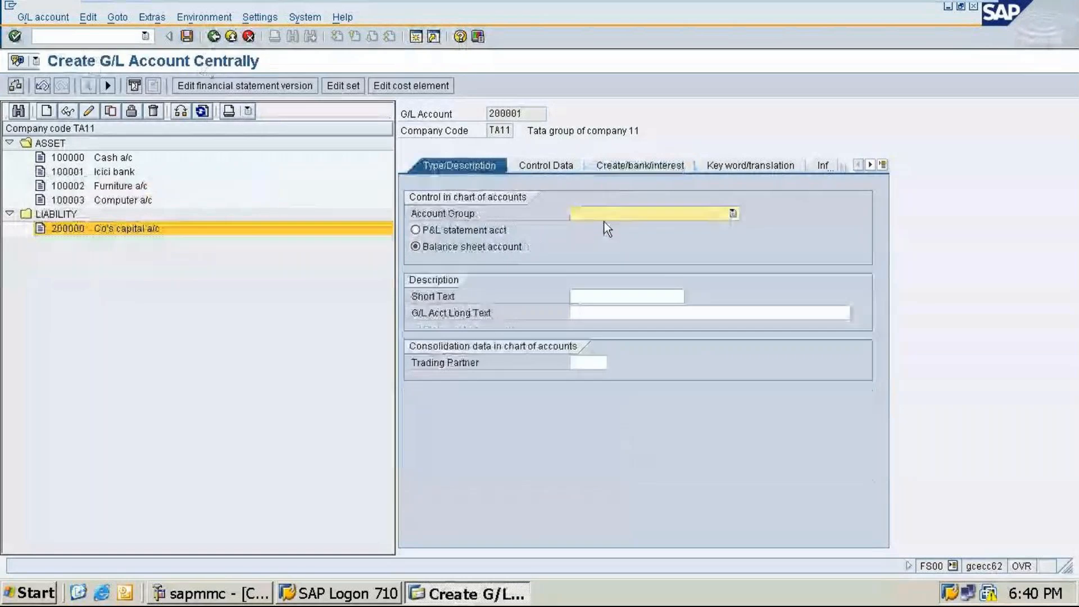
pyautogui.write('LIABILITY')
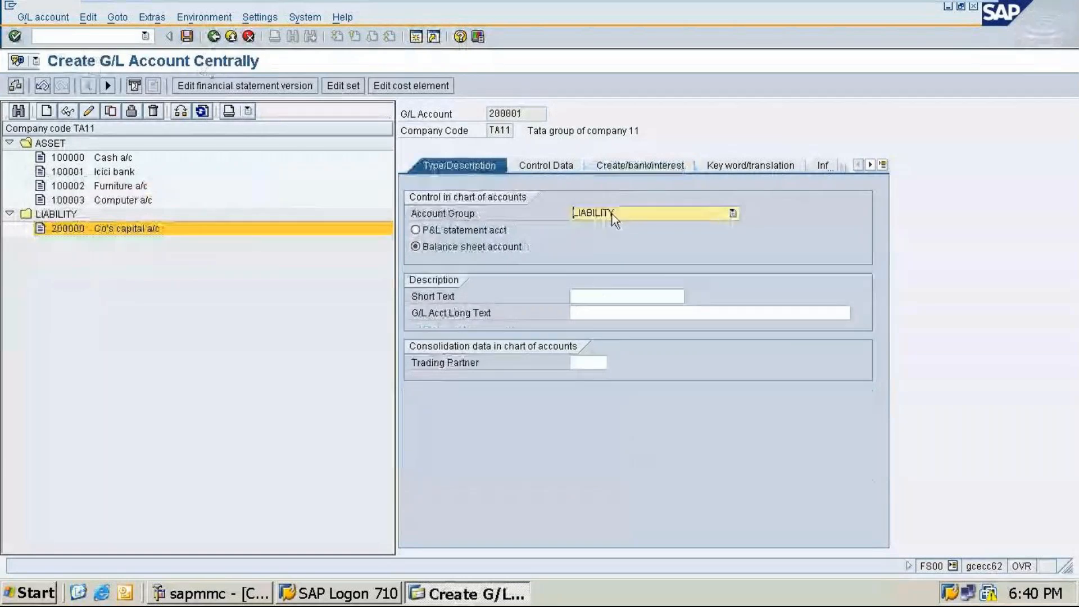
pyautogui.scroll(1, 613, 215)
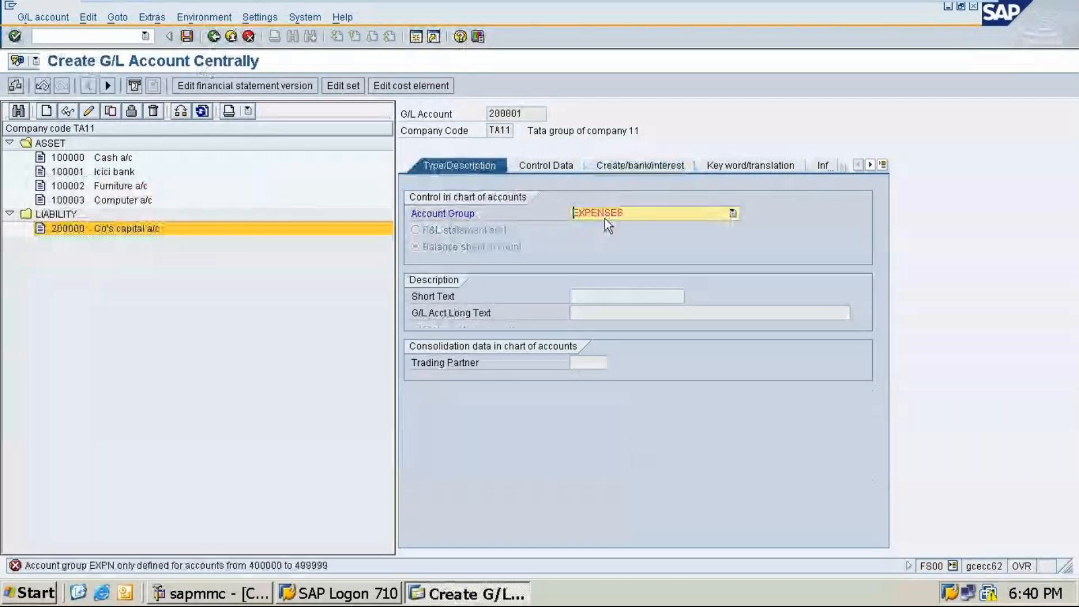
pyautogui.click(621, 214)
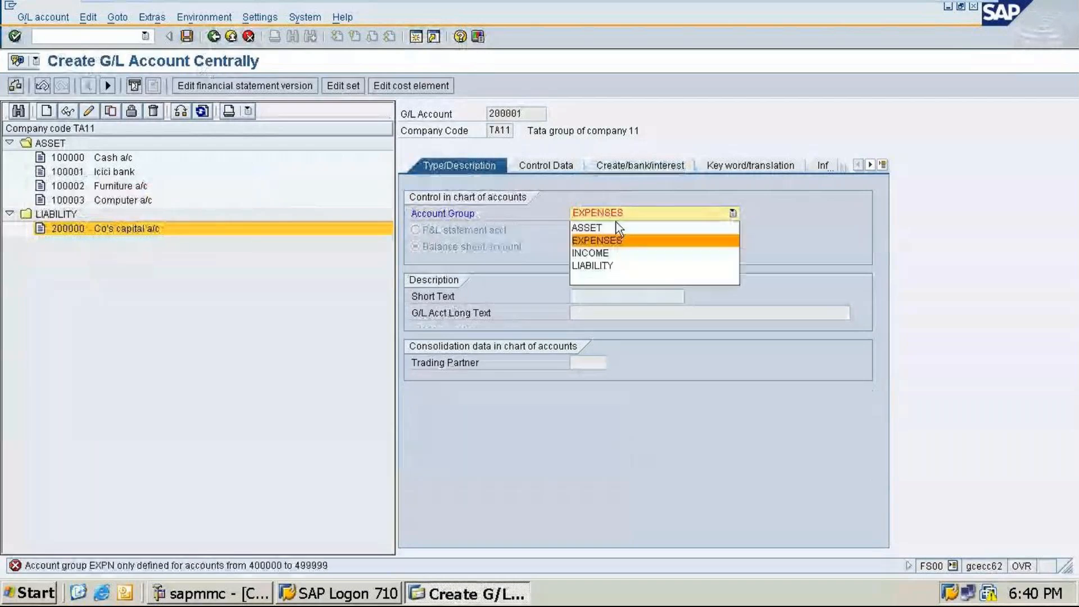
pyautogui.click(595, 265)
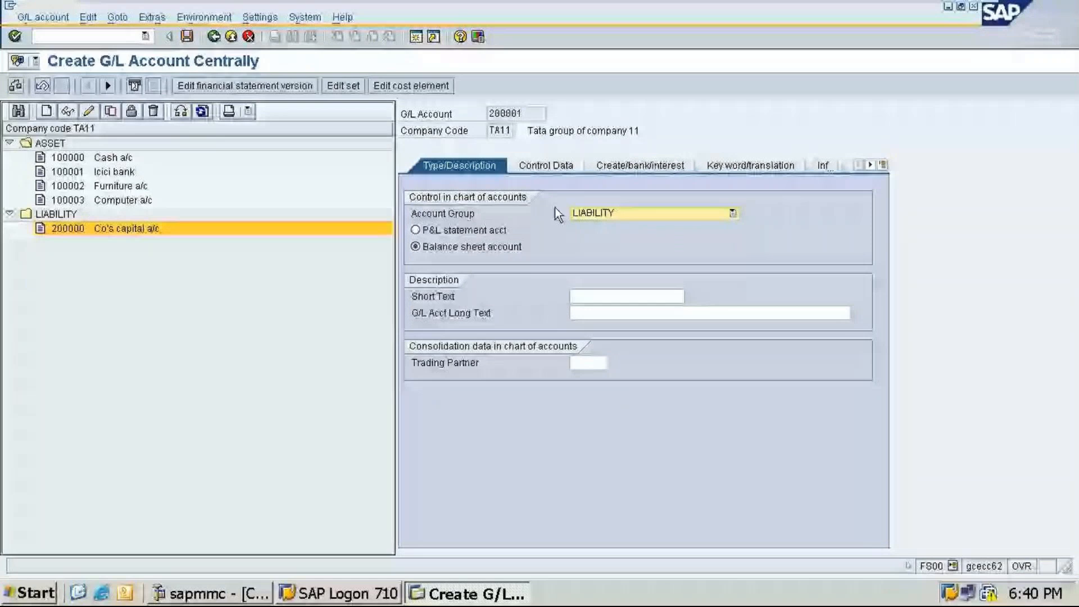
# Step: Enter the short text Sundry creditor a/c and the long text Sundry creditor account
pyautogui.press('Tab')
pyautogui.press('Tab')
pyautogui.write('Sundru')
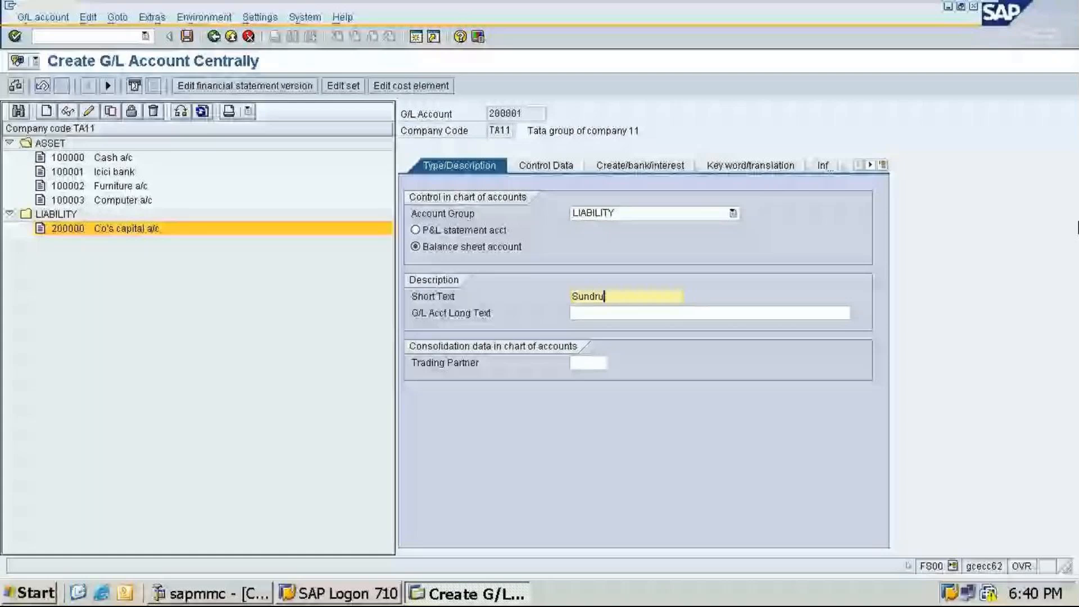
pyautogui.press('BackSpace')
pyautogui.write('y creditor')
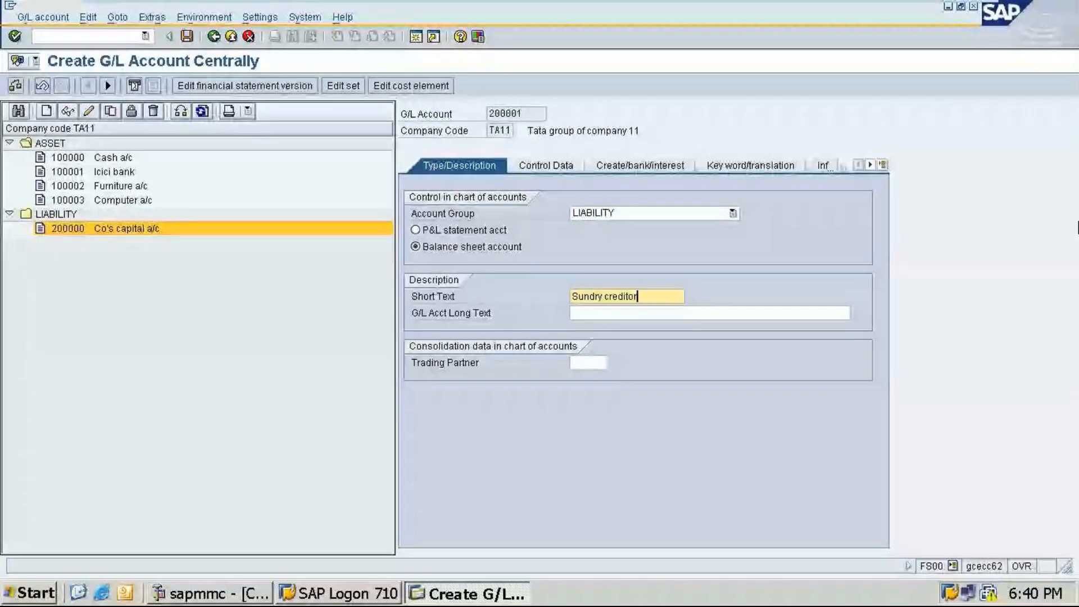
pyautogui.click(629, 312)
pyautogui.write('Sun')
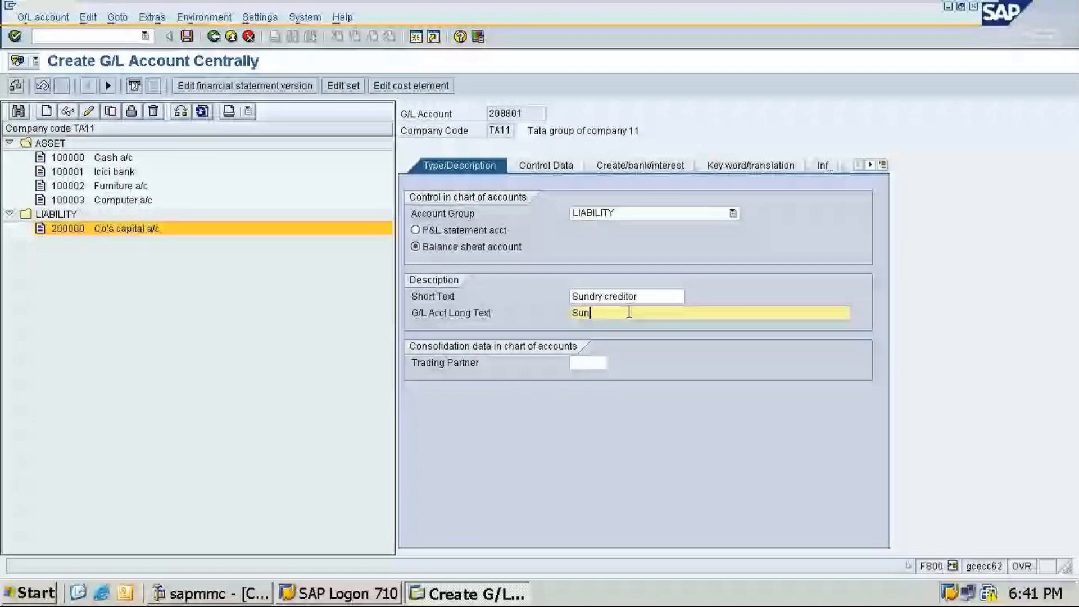
pyautogui.write('dry ')
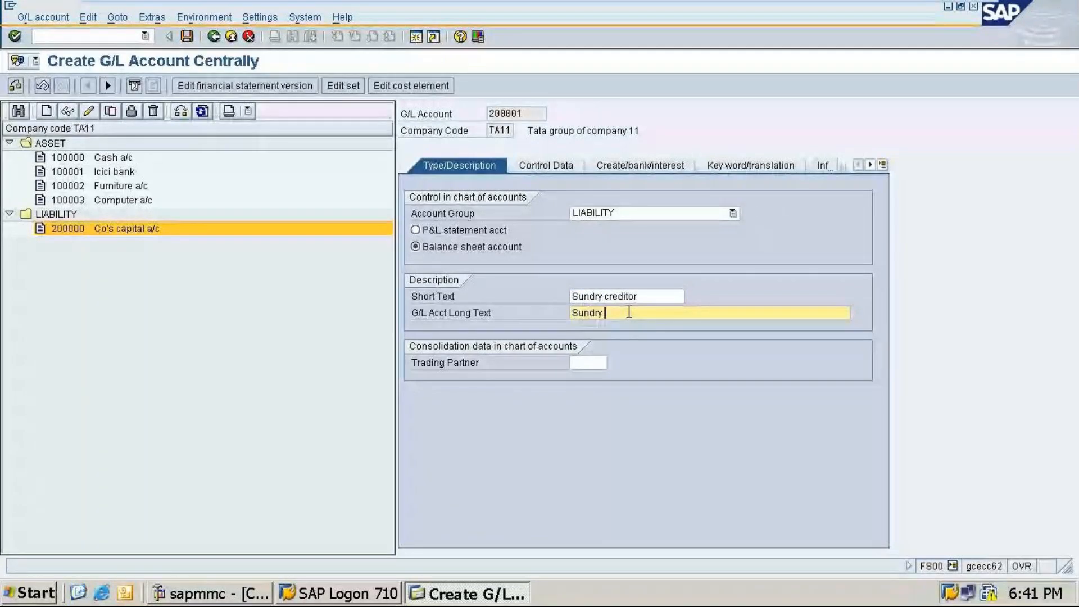
pyautogui.write('creditor acco')
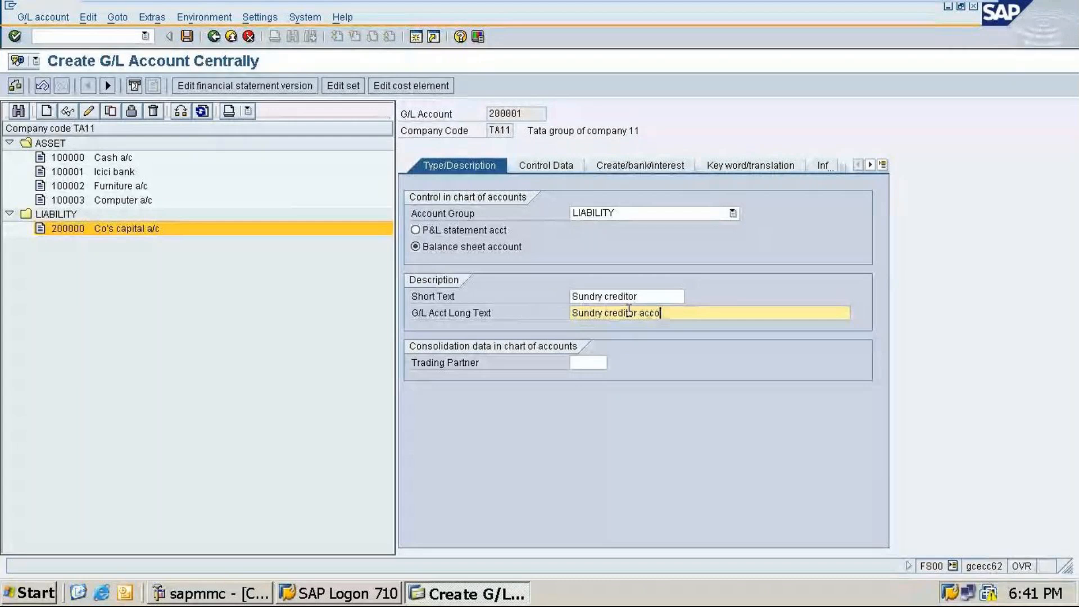
pyautogui.write('unt')
pyautogui.click(661, 296)
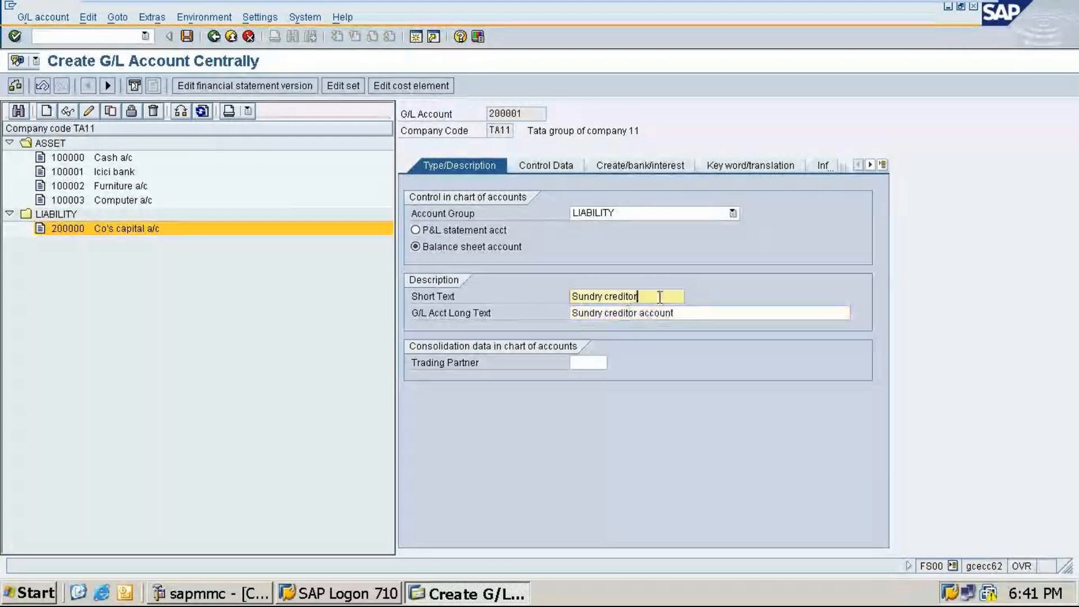
pyautogui.write('a/c')
# Step: In the control data, make it a Vendors reconciliation account with line item display and sort key 001
pyautogui.click(538, 169)
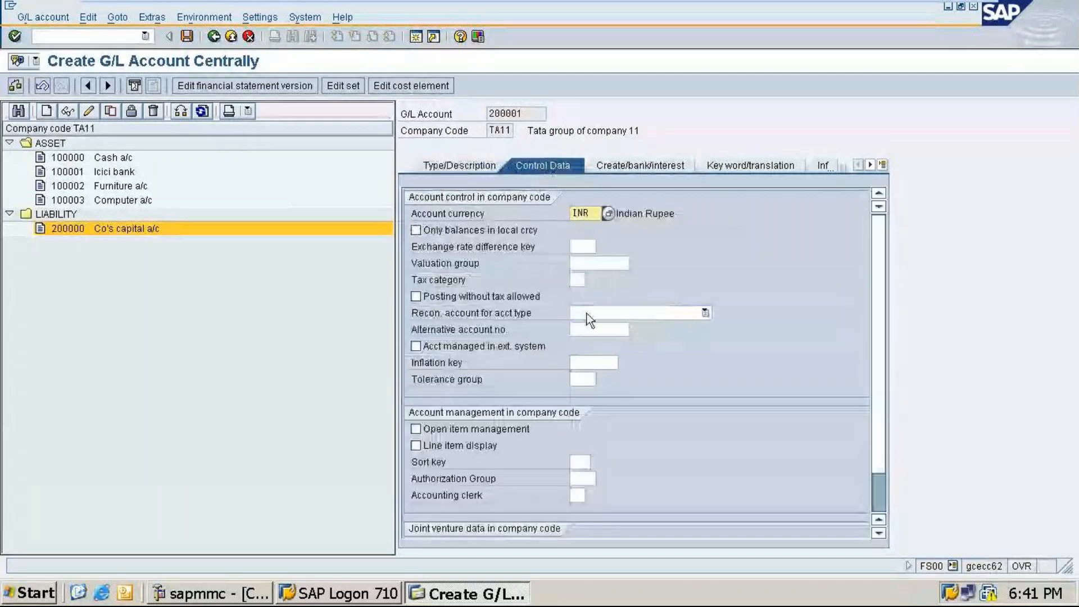
pyautogui.click(586, 313)
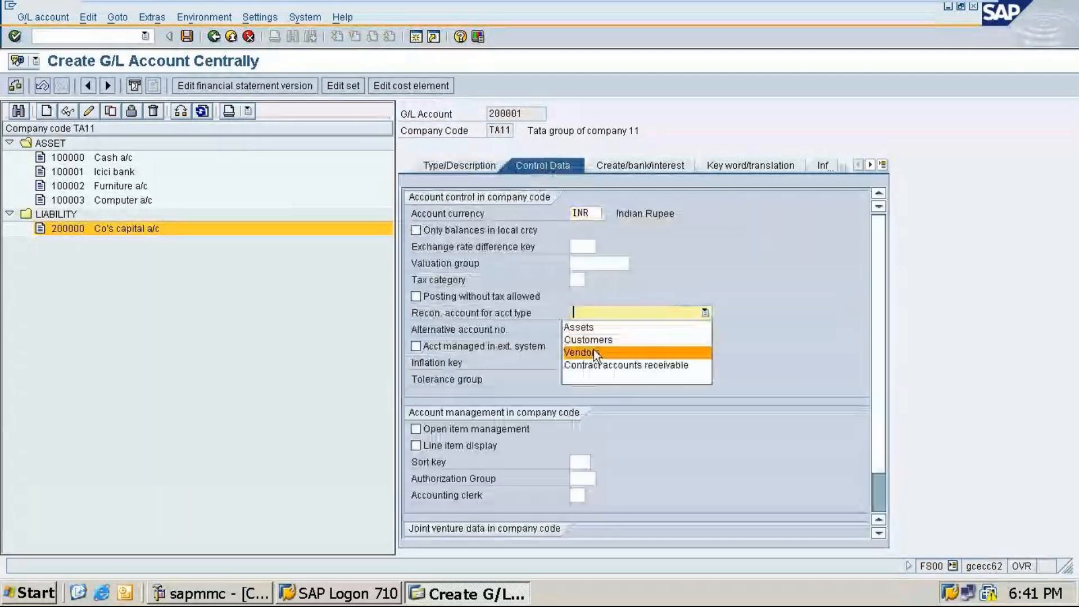
pyautogui.click(593, 353)
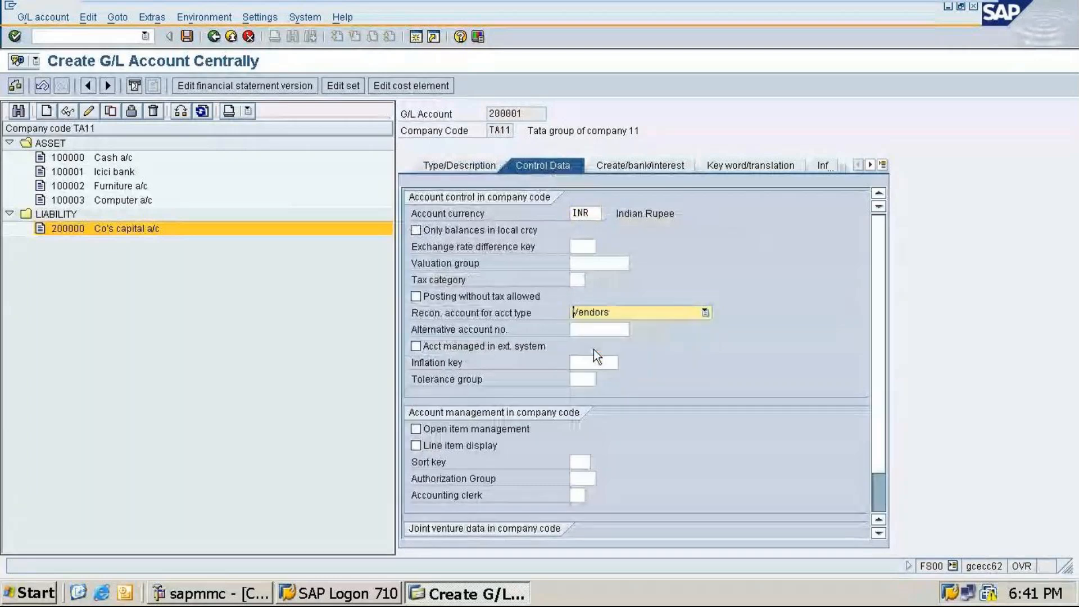
pyautogui.click(427, 444)
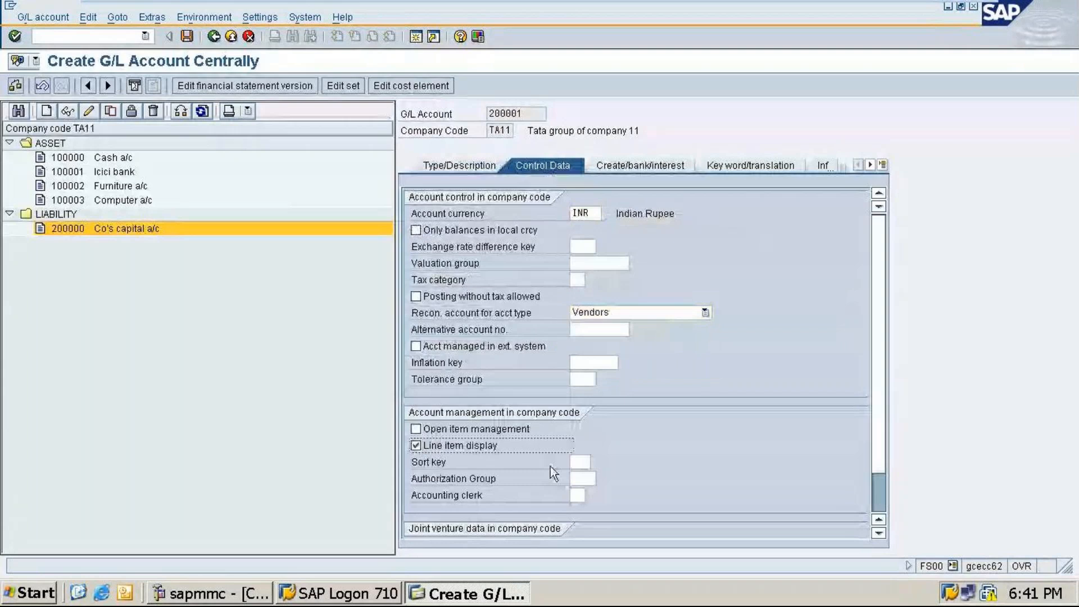
pyautogui.press('Tab')
pyautogui.write('001')
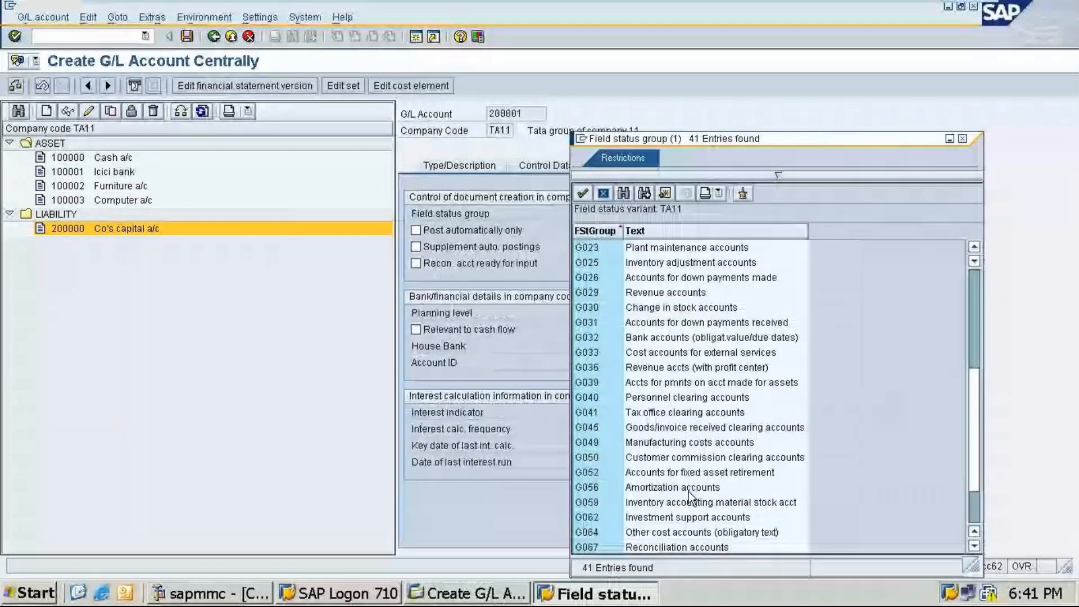
# Step: Choose a field status group for account 200001 from the list
pyautogui.doubleClick(912, 323)
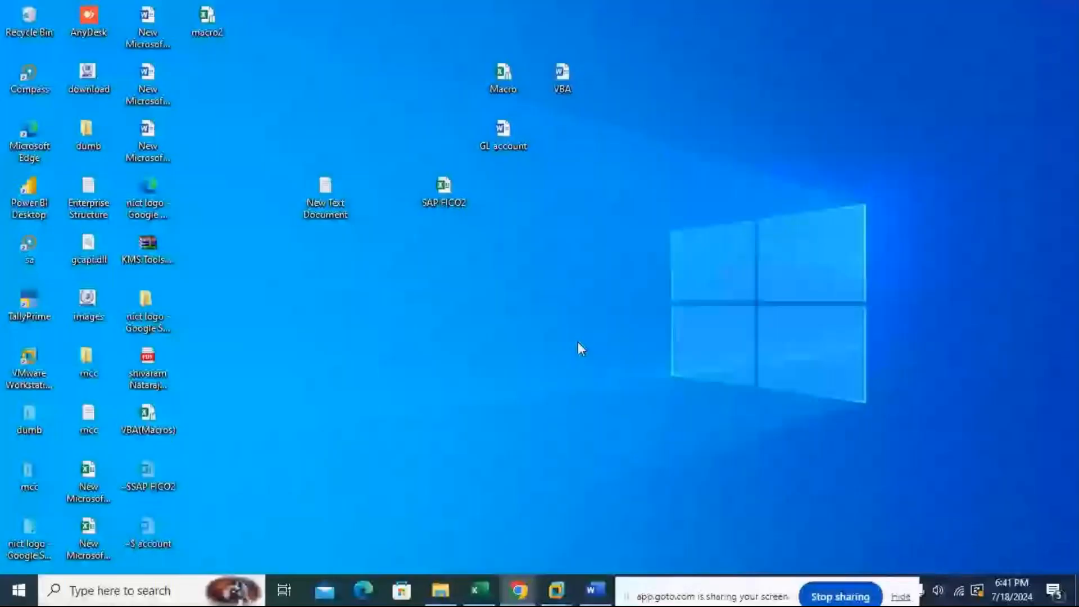
pyautogui.click(518, 591)
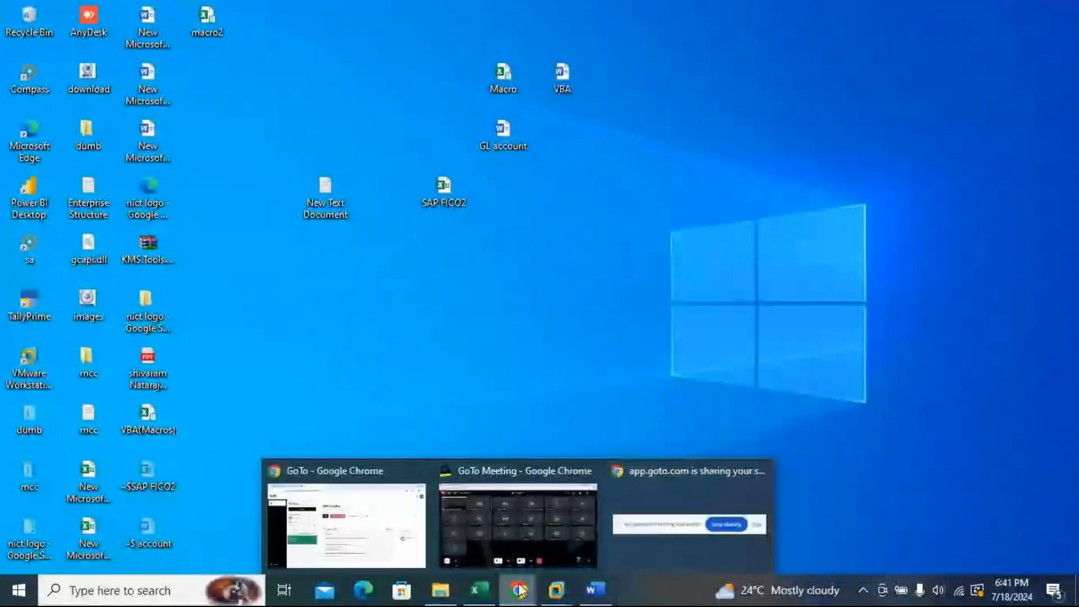
pyautogui.click(518, 525)
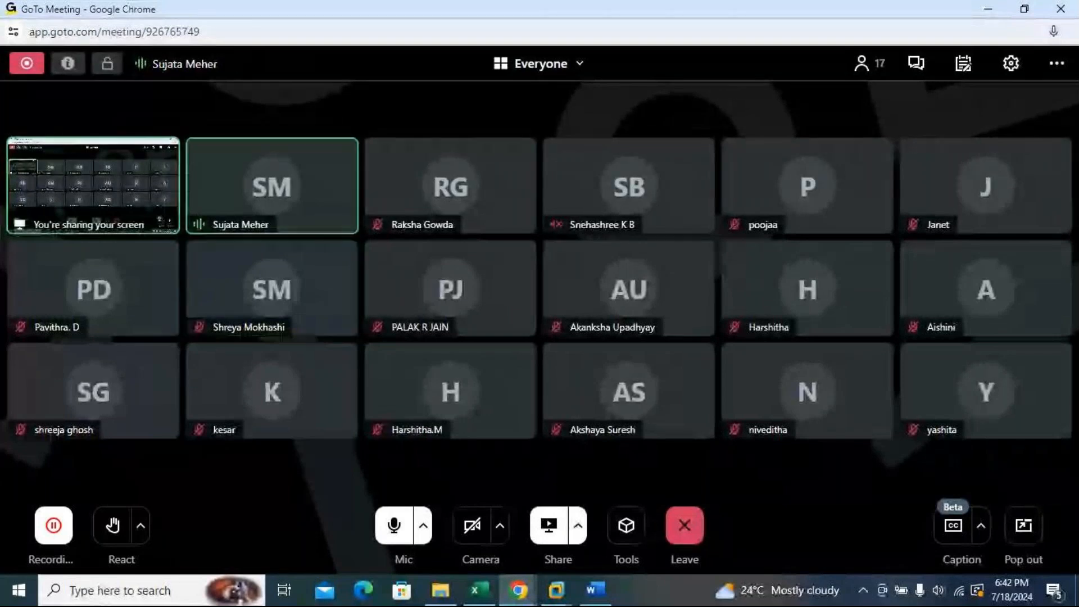
pyautogui.click(991, 12)
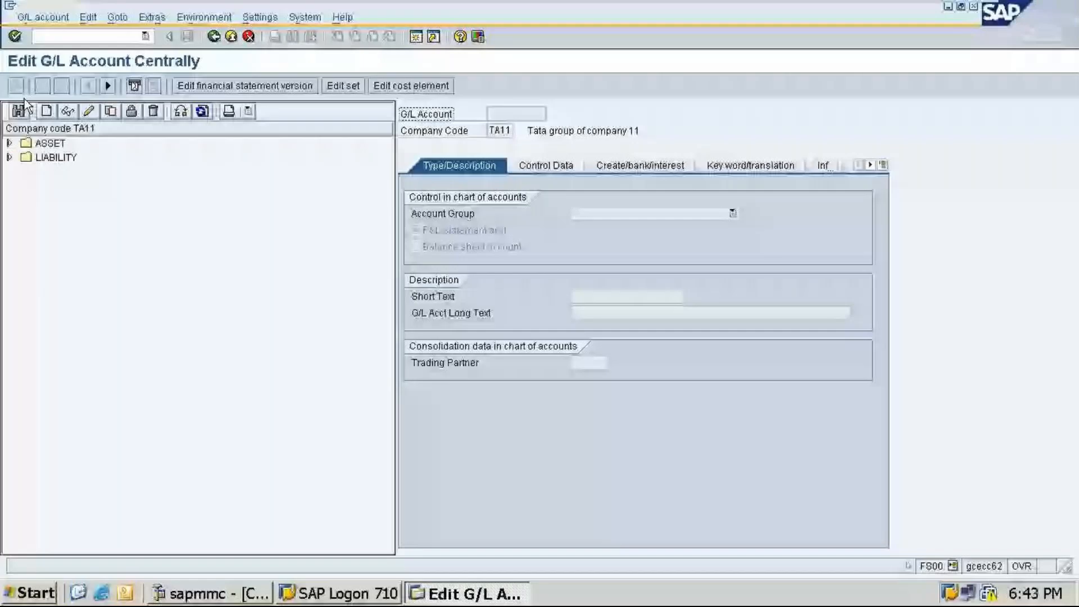
# Step: Open the cash account and browse its list of field status groups
pyautogui.doubleClick(48, 143)
pyautogui.click(59, 158)
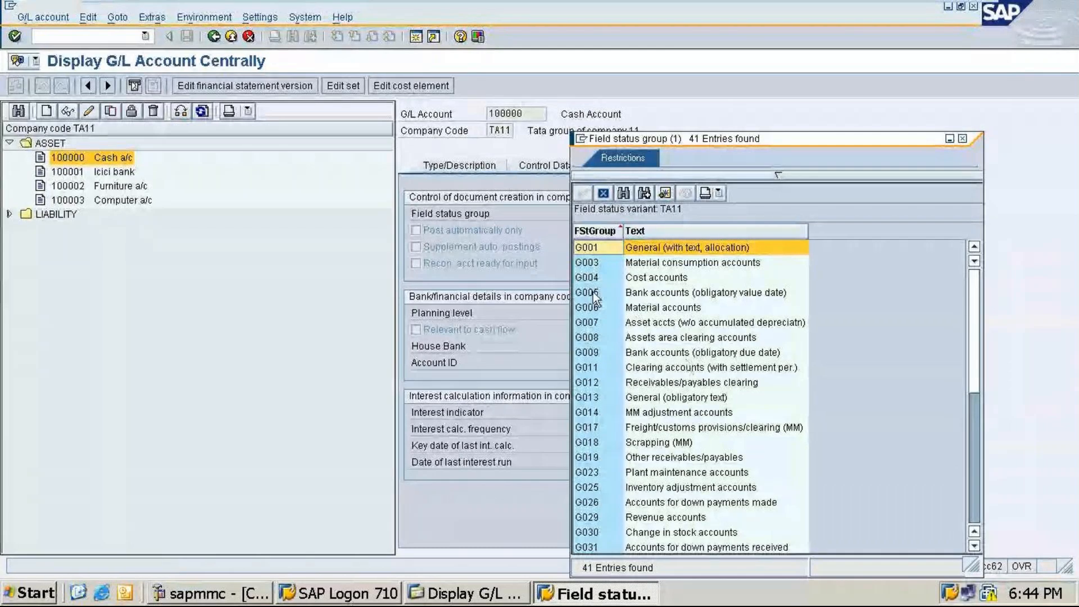
pyautogui.scroll(-1, 592, 292)
pyautogui.scroll(1, 646, 275)
pyautogui.scroll(-3, 700, 354)
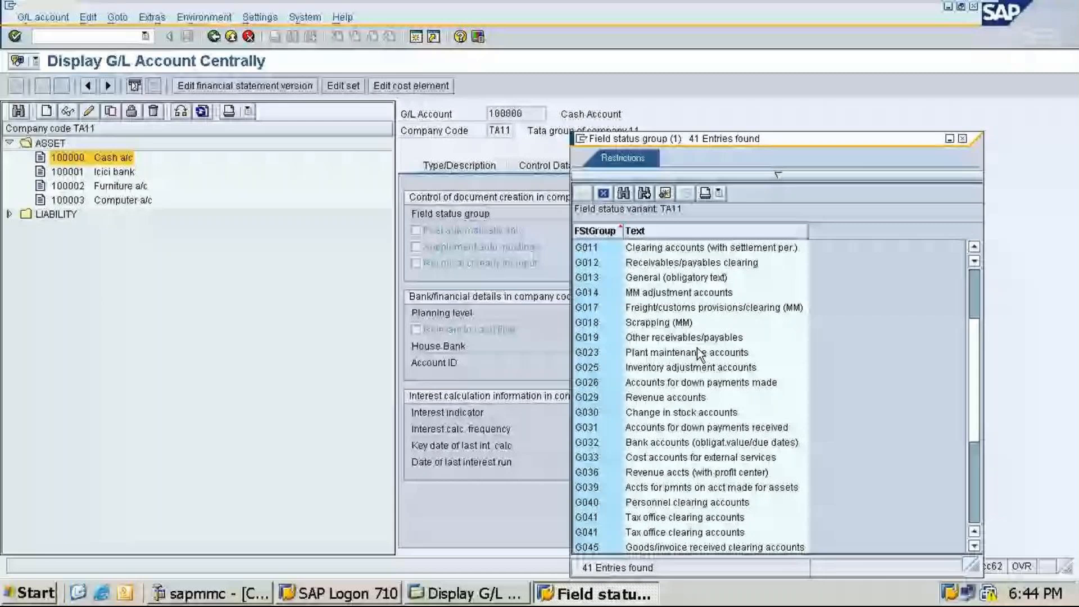
pyautogui.scroll(-5, 699, 353)
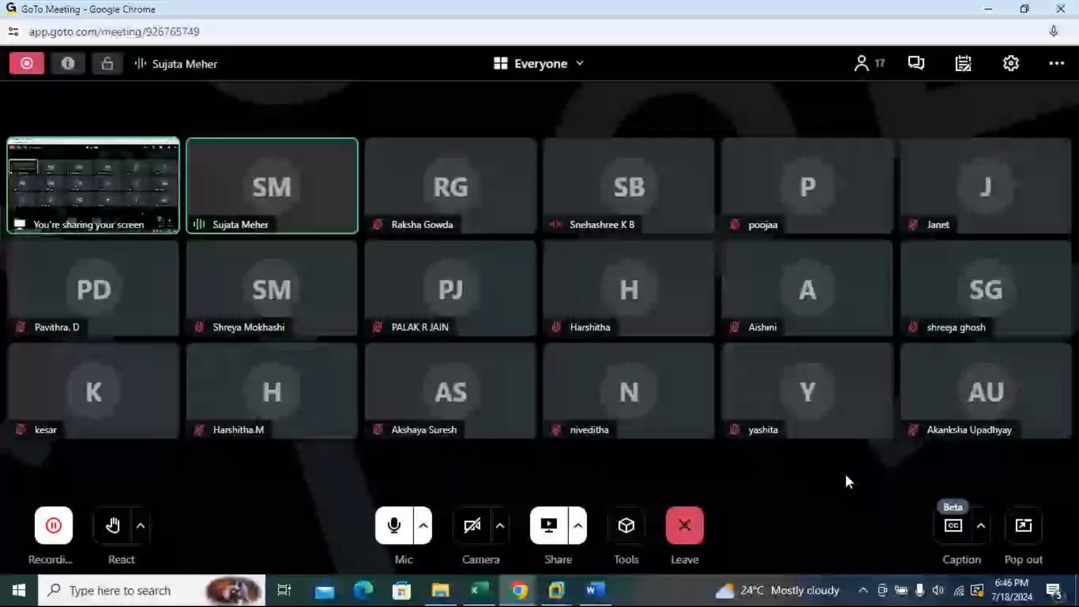
pyautogui.click(985, 10)
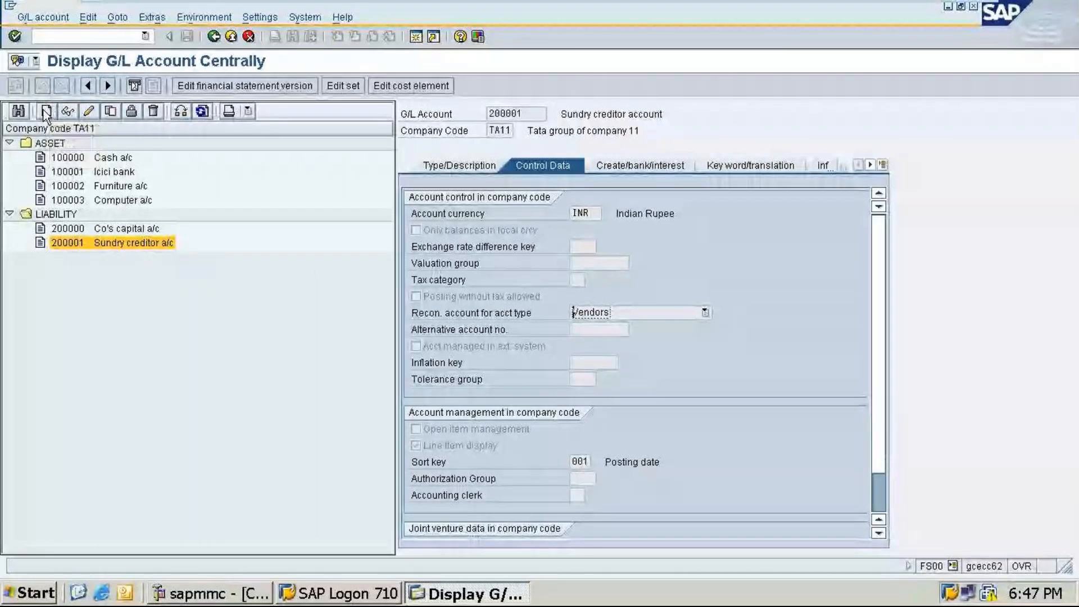
# Step: Start creating a new G/L account 300000 in company code TA11
pyautogui.click(46, 112)
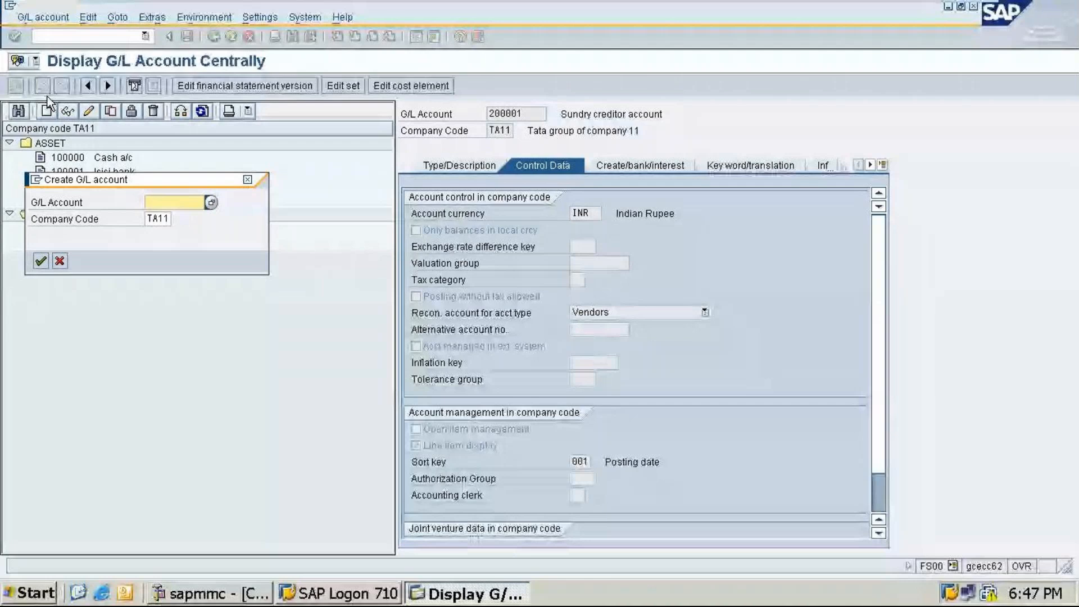
pyautogui.write('300')
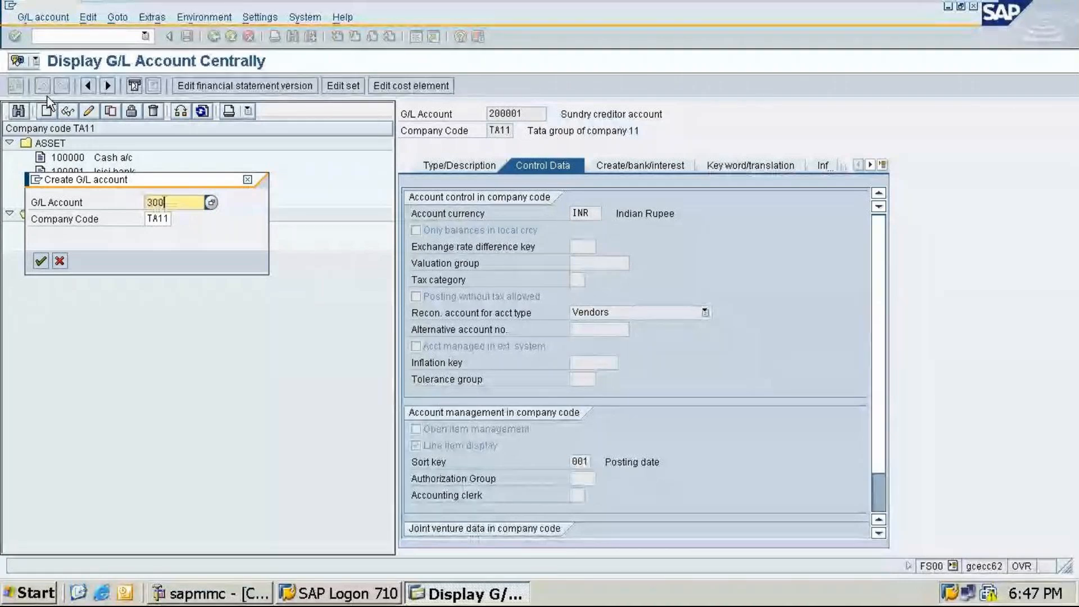
pyautogui.write('000')
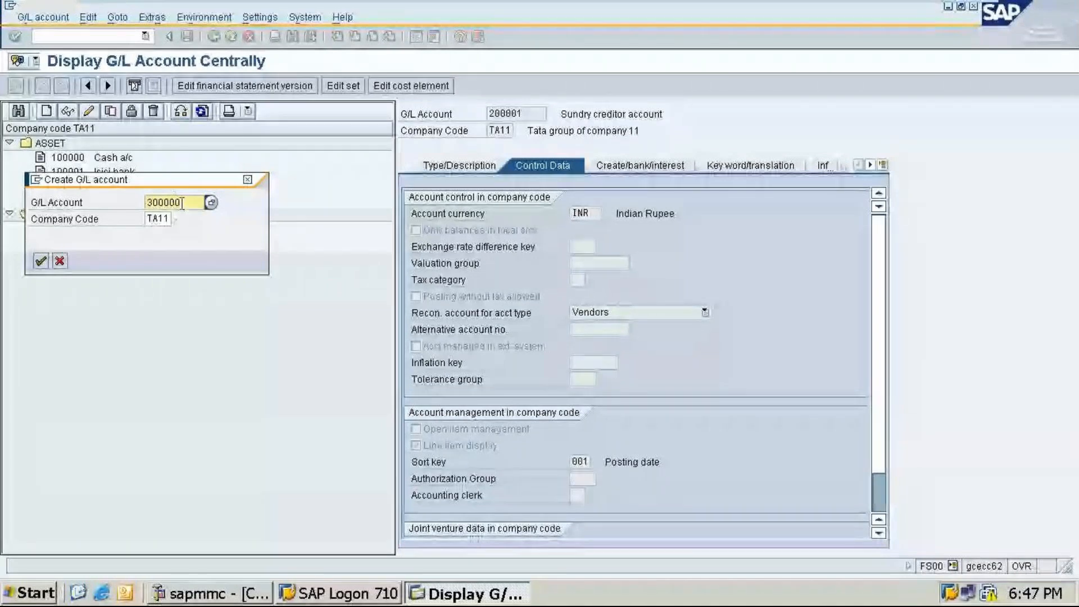
pyautogui.click(41, 261)
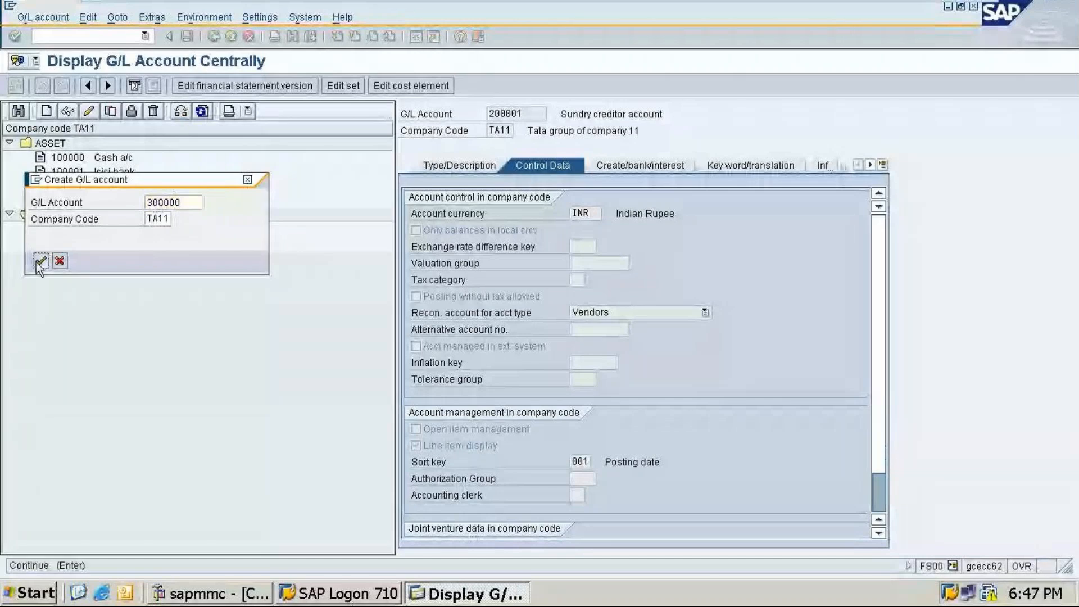
# Step: Define account 300000 as a P&L statement account in group INCOME with short text commission recd a/c and long text Commission received account
pyautogui.click(452, 167)
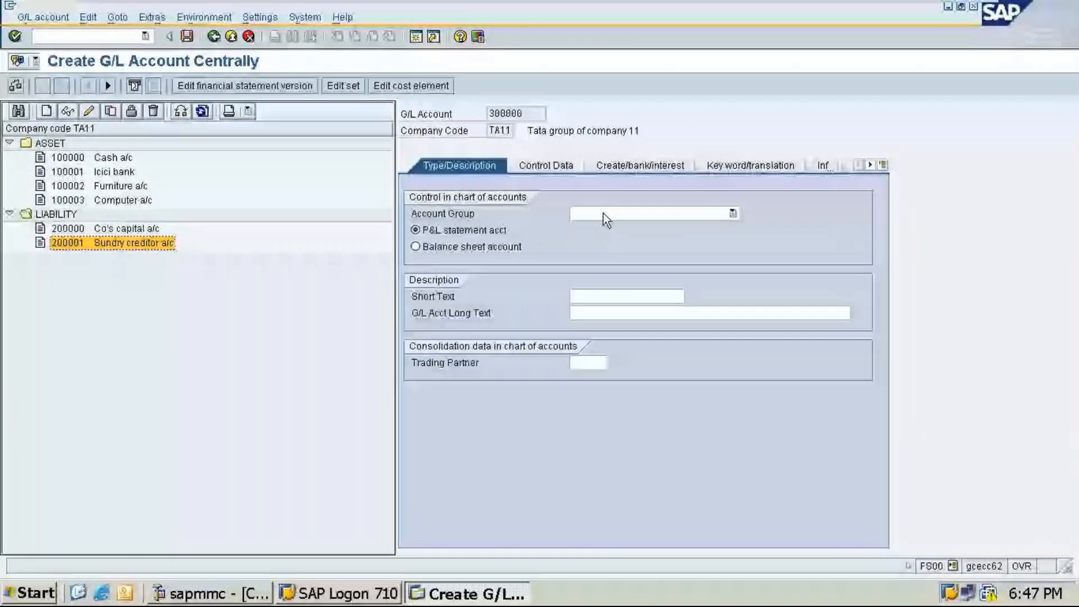
pyautogui.click(415, 230)
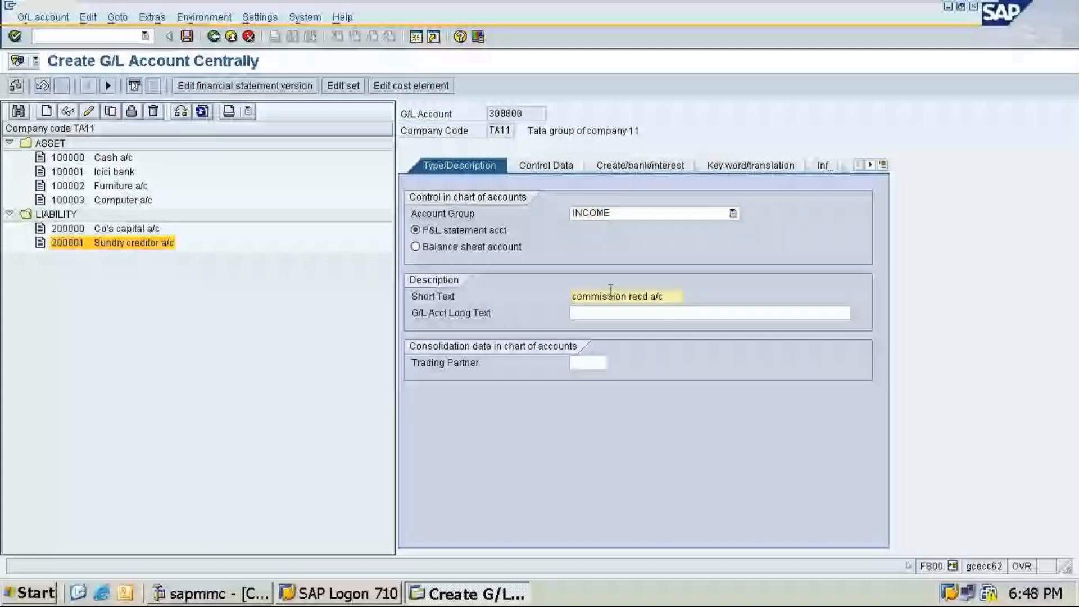
pyautogui.click(649, 312)
pyautogui.write('C')
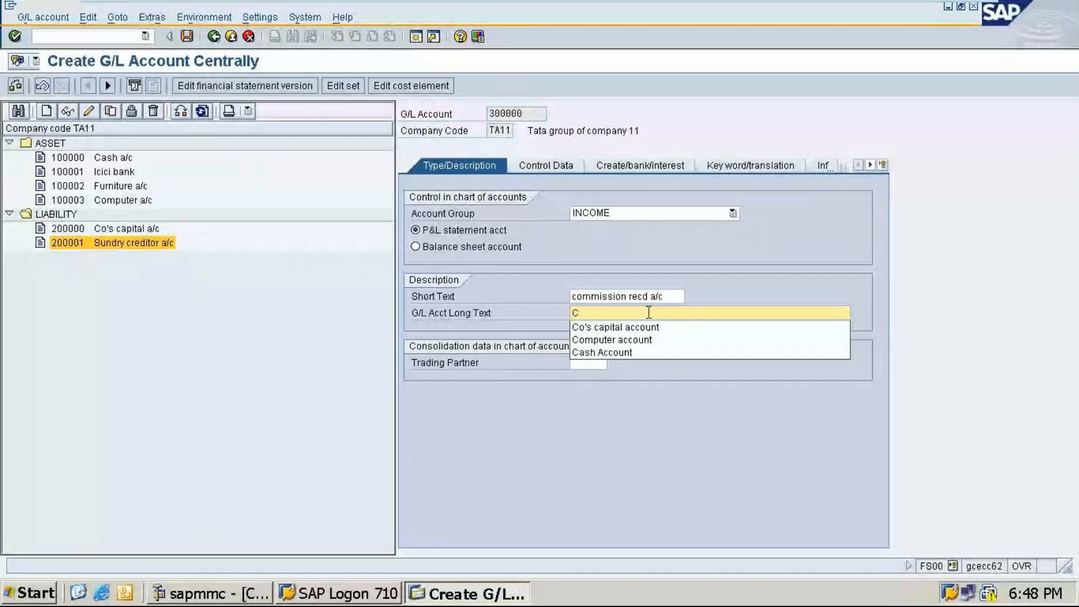
pyautogui.write('om')
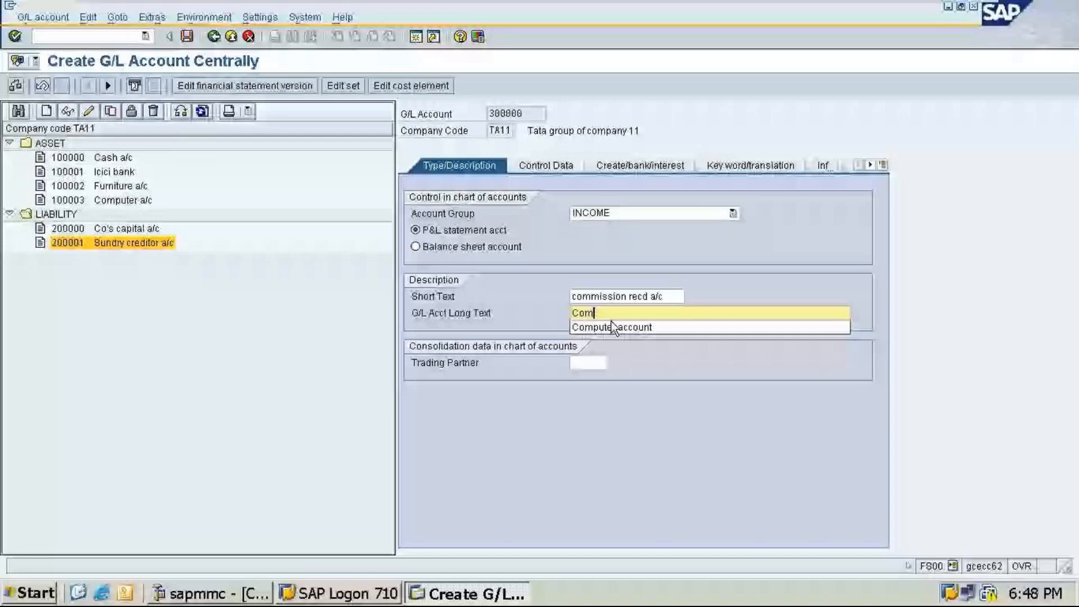
pyautogui.write('mission received account')
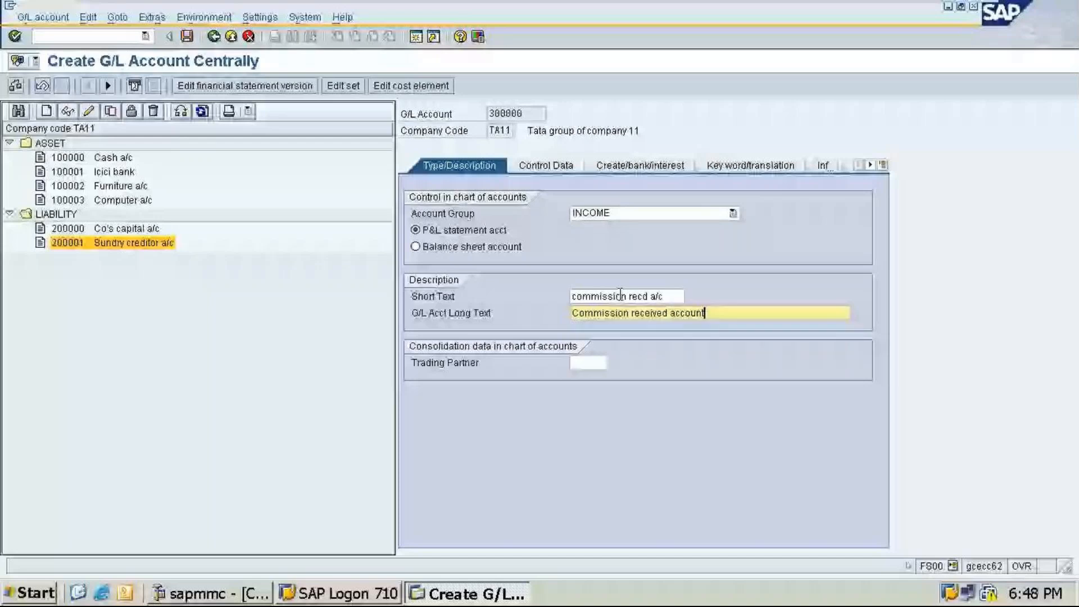
# Step: Save account 300000 with field status group G001
pyautogui.hotkey('shift', 'Tab')
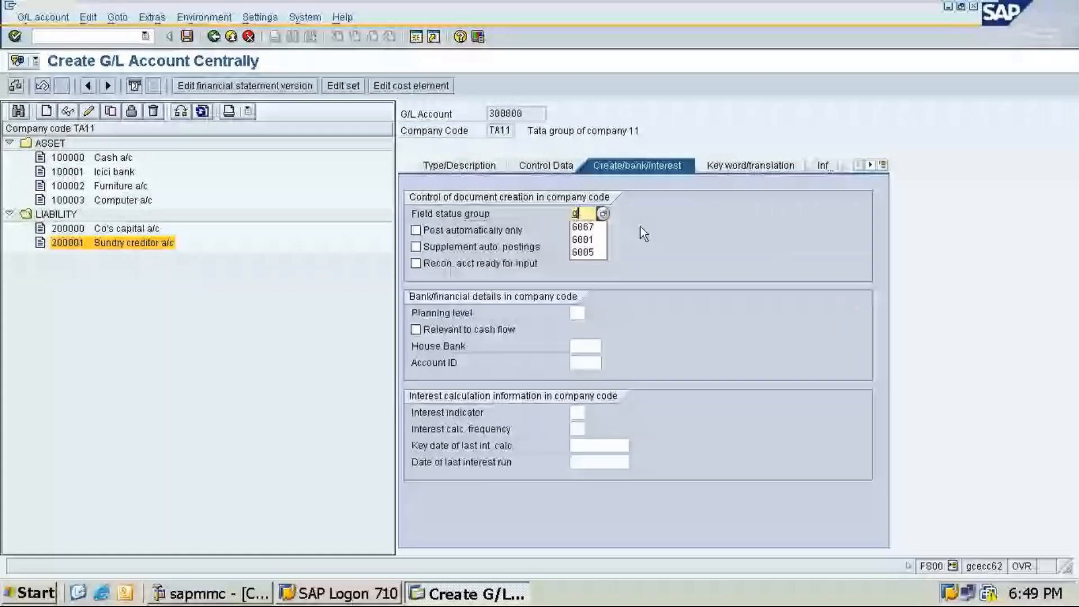
pyautogui.press('Return')
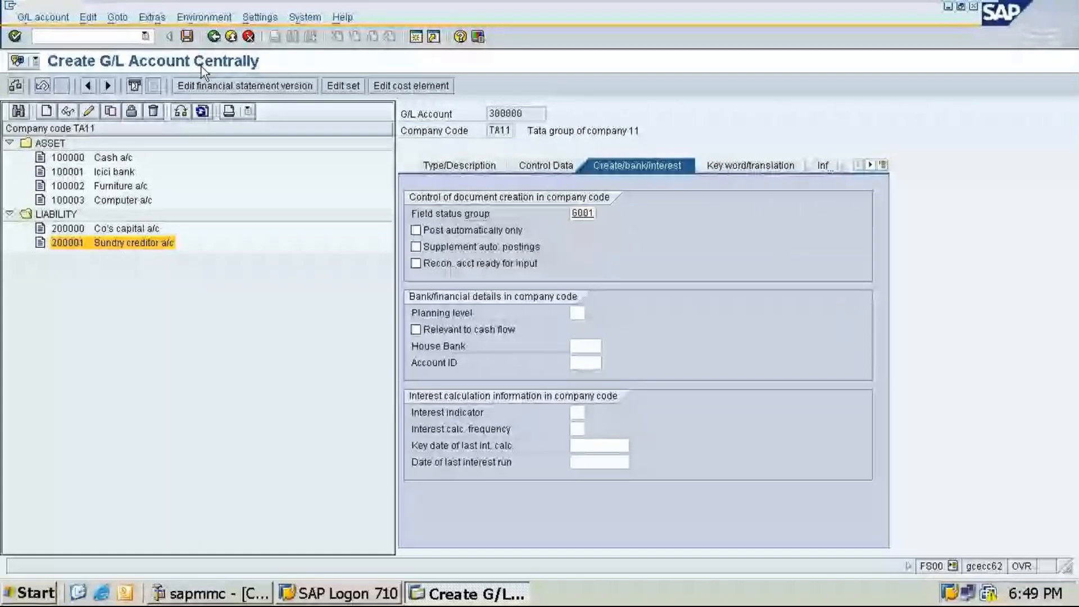
pyautogui.hotkey('ctrl', 's')
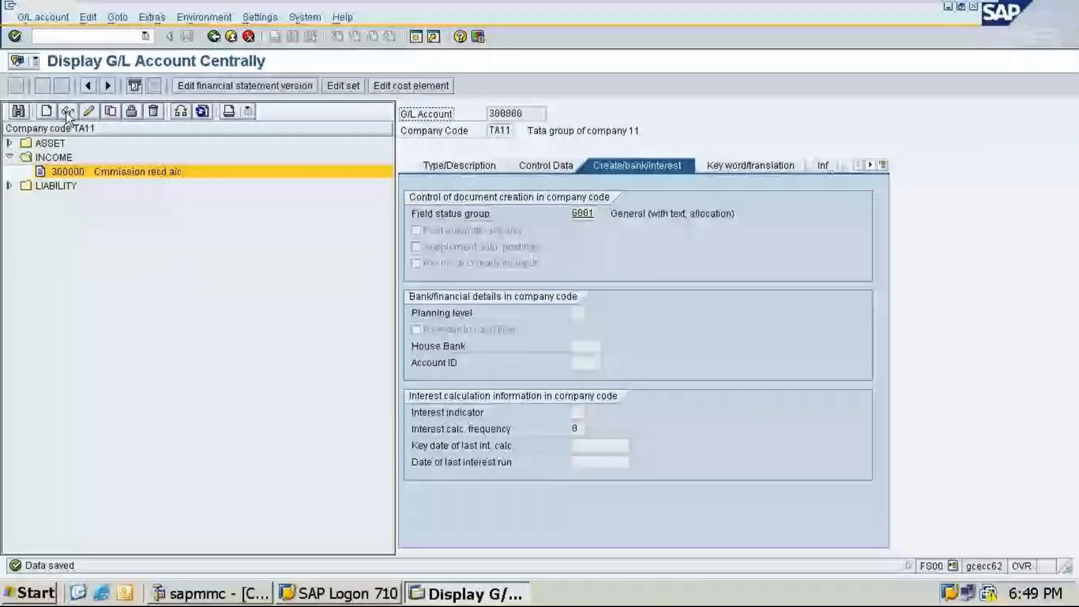
# Step: Change account 300000's short text to Comission recd a/c and save it
pyautogui.click(67, 112)
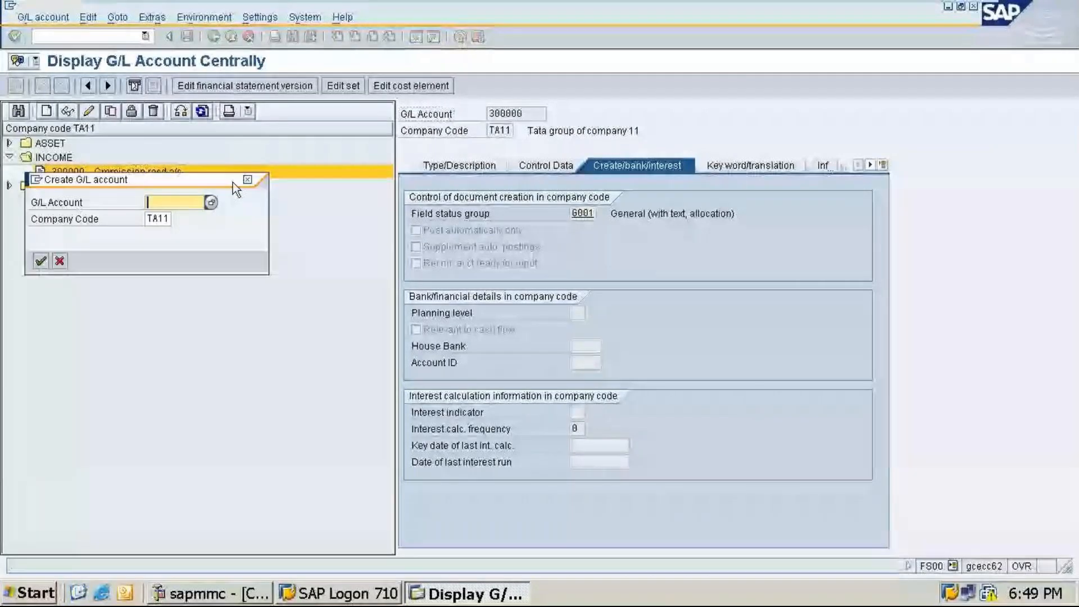
pyautogui.click(247, 179)
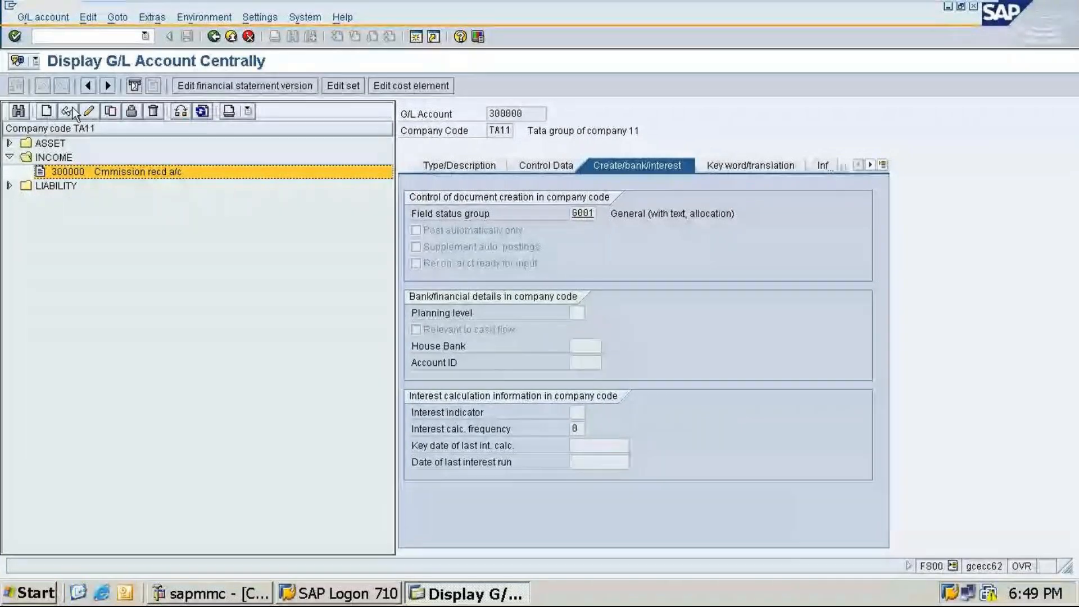
pyautogui.click(90, 111)
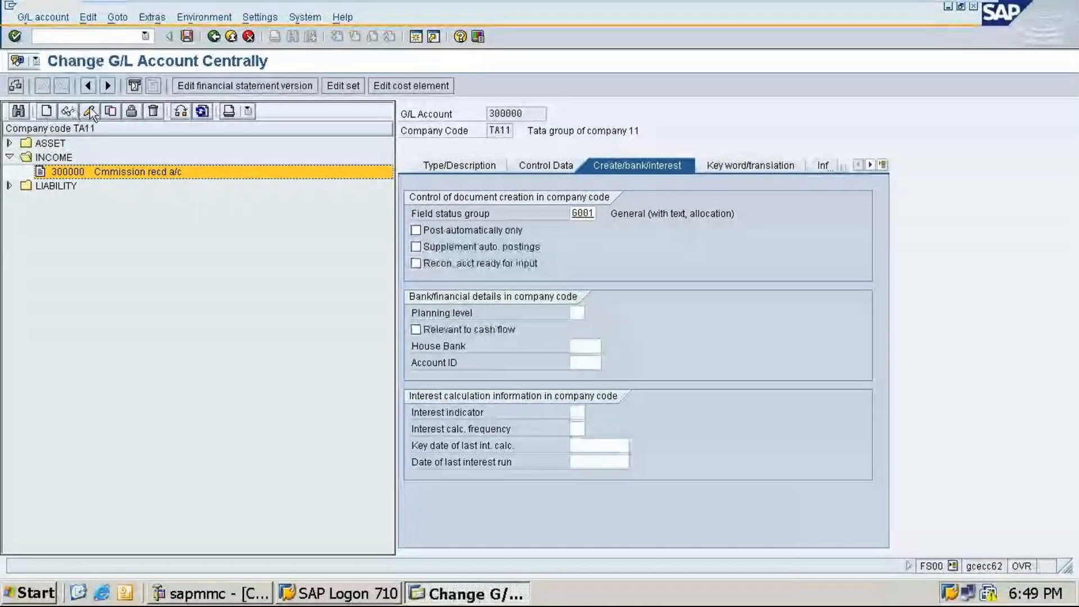
pyautogui.click(459, 166)
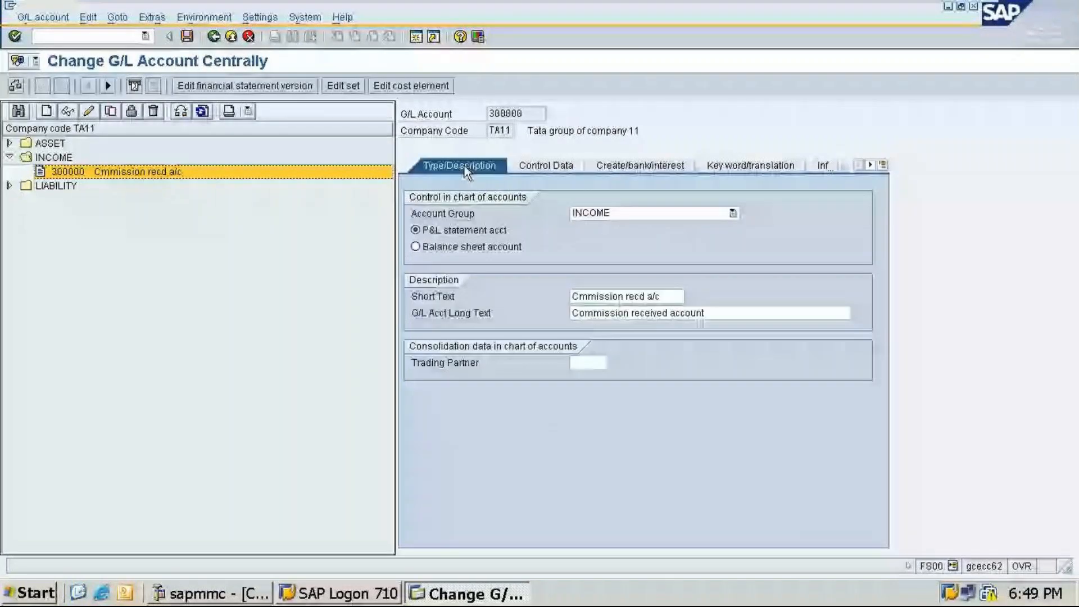
pyautogui.click(580, 296)
pyautogui.write('o')
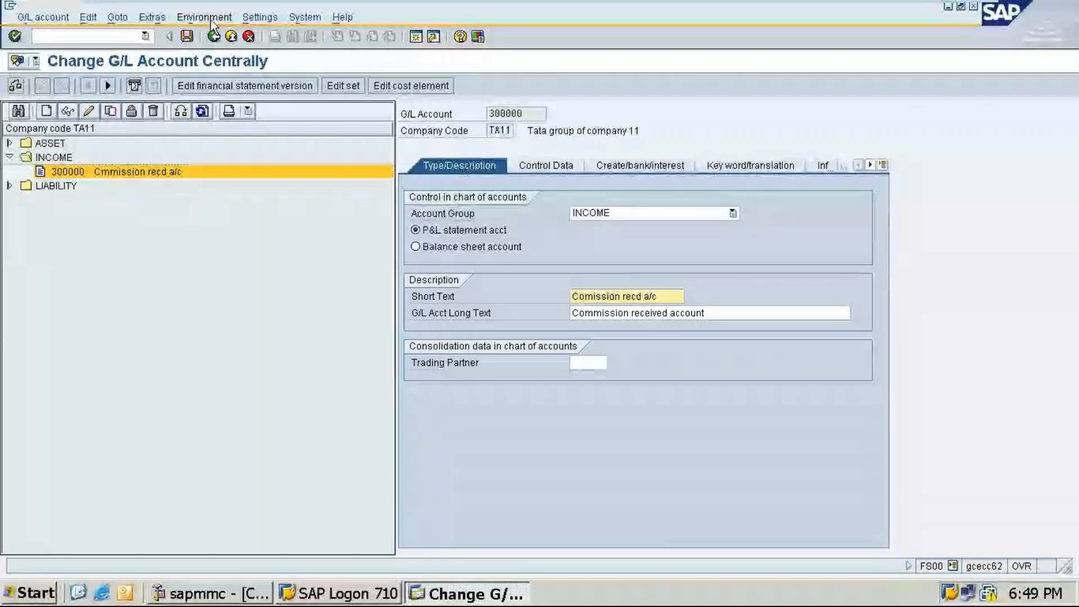
pyautogui.click(187, 36)
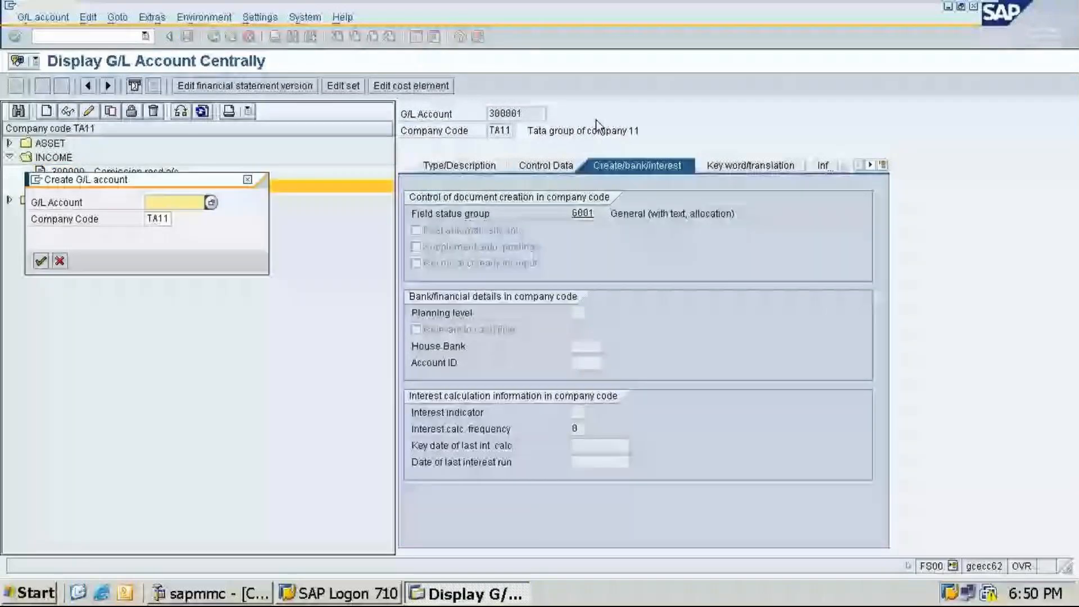
# Step: Start creating a new G/L account 300002 in company code TA11
pyautogui.write('3')
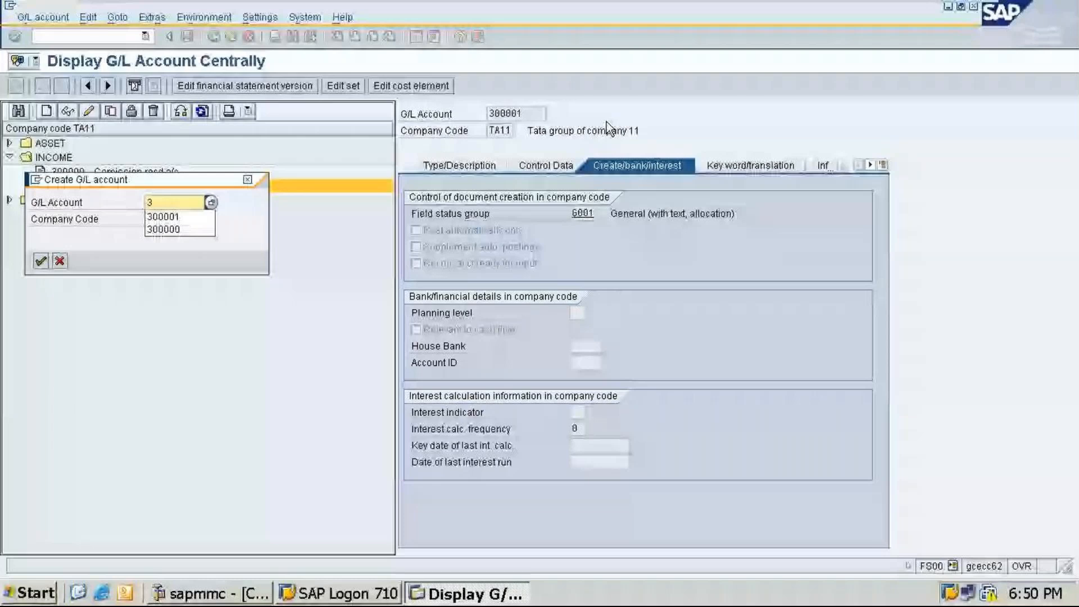
pyautogui.click(193, 220)
pyautogui.press('BackSpace')
pyautogui.write('2')
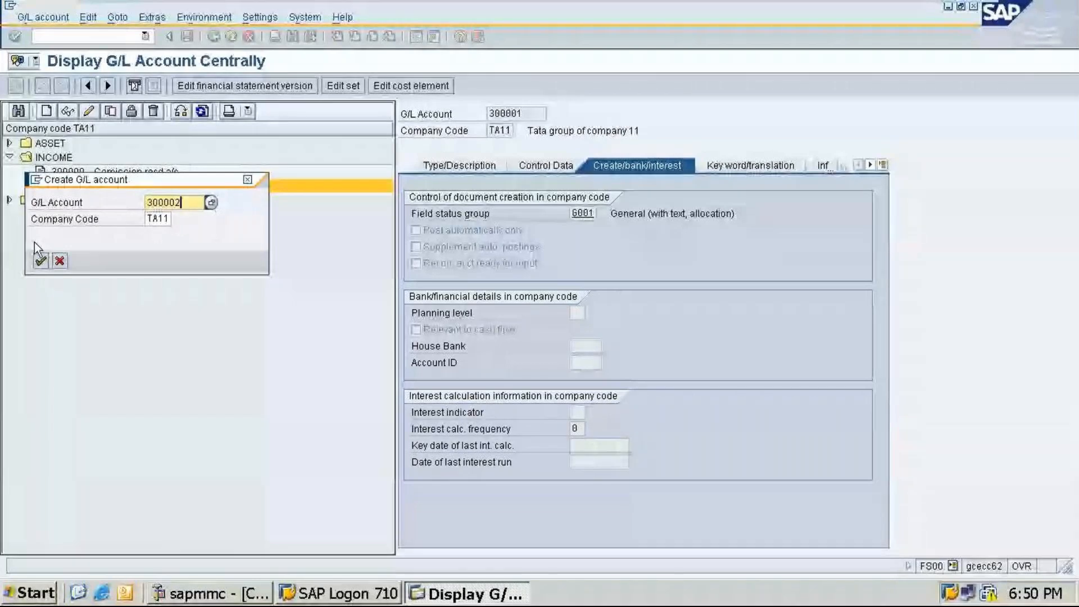
pyautogui.click(41, 261)
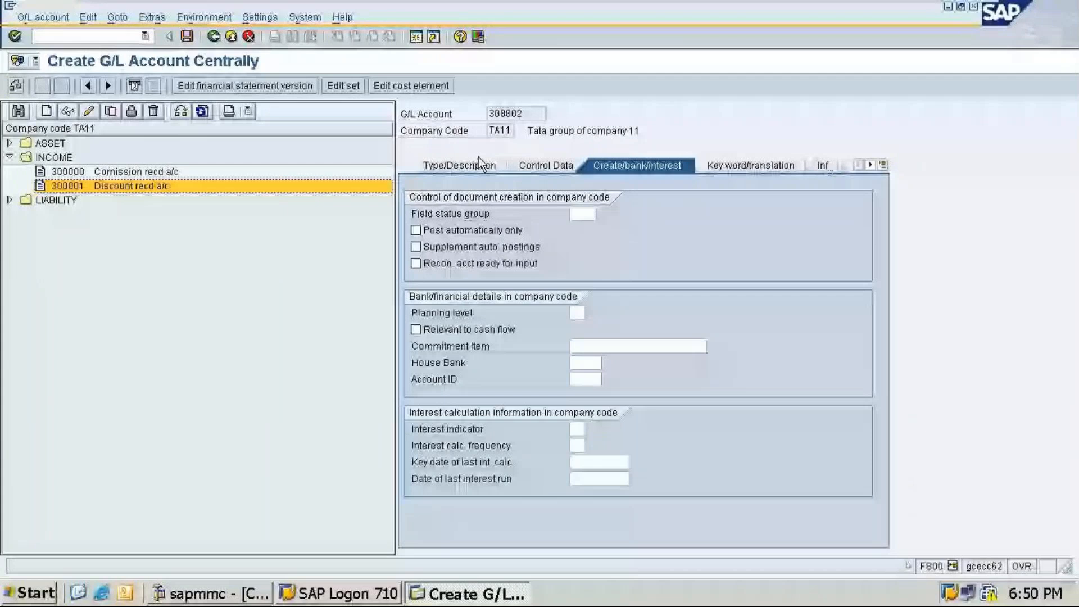
# Step: Set account 300002's account group to INCOME and enter the short text Interest recd a/c
pyautogui.click(478, 159)
pyautogui.click(646, 213)
pyautogui.click(618, 252)
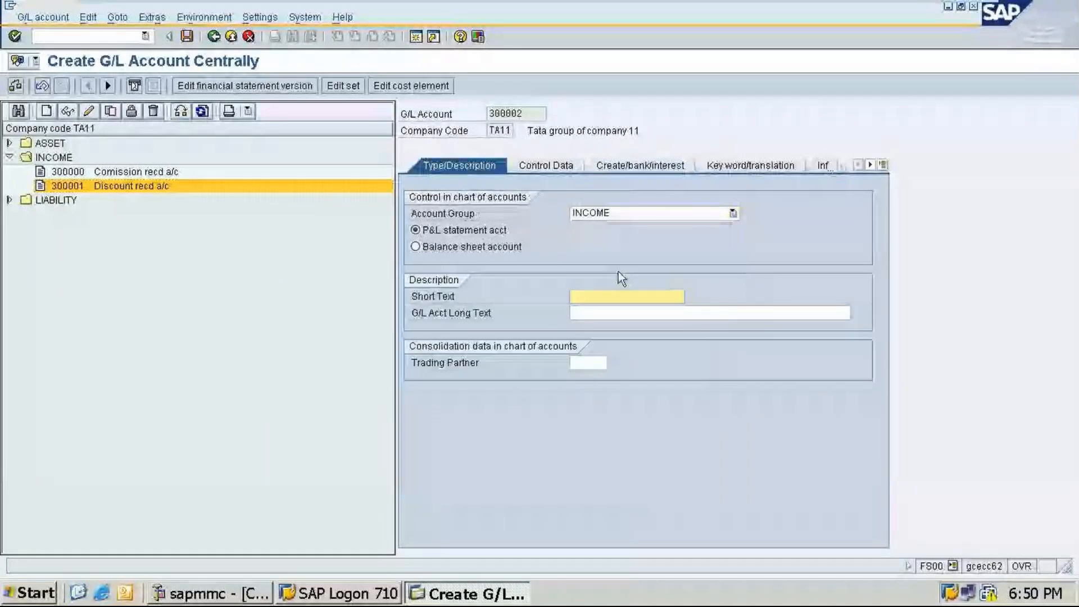
pyautogui.write('I')
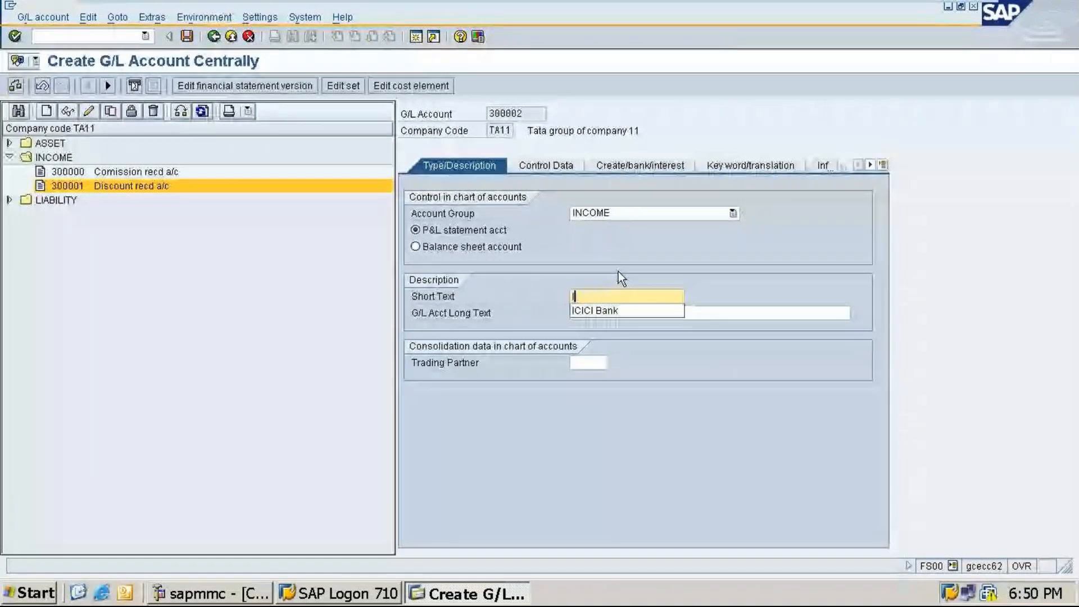
pyautogui.write('nterest ')
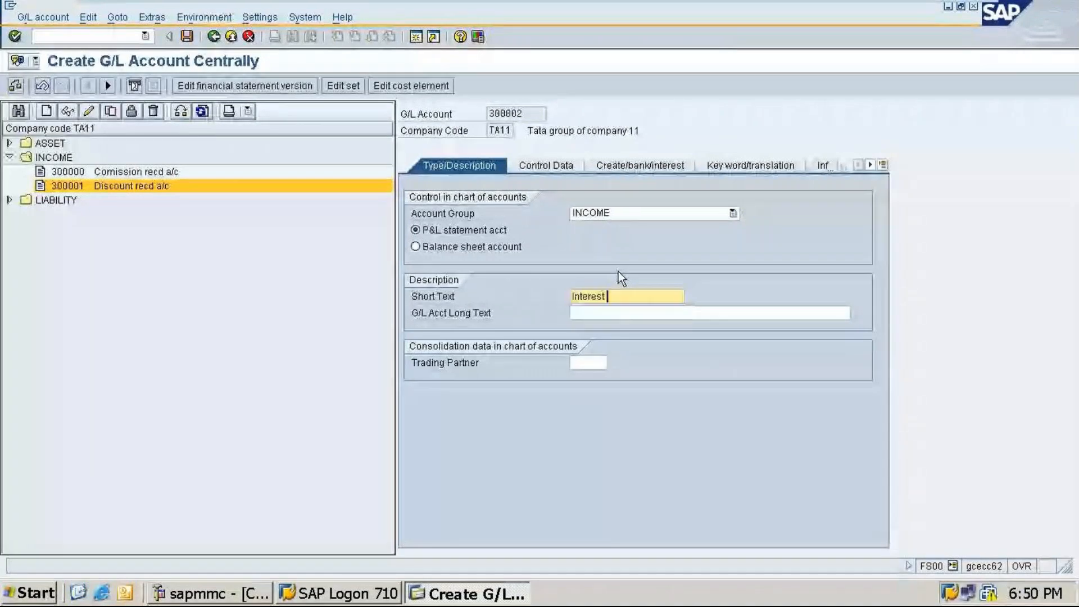
pyautogui.write('rece')
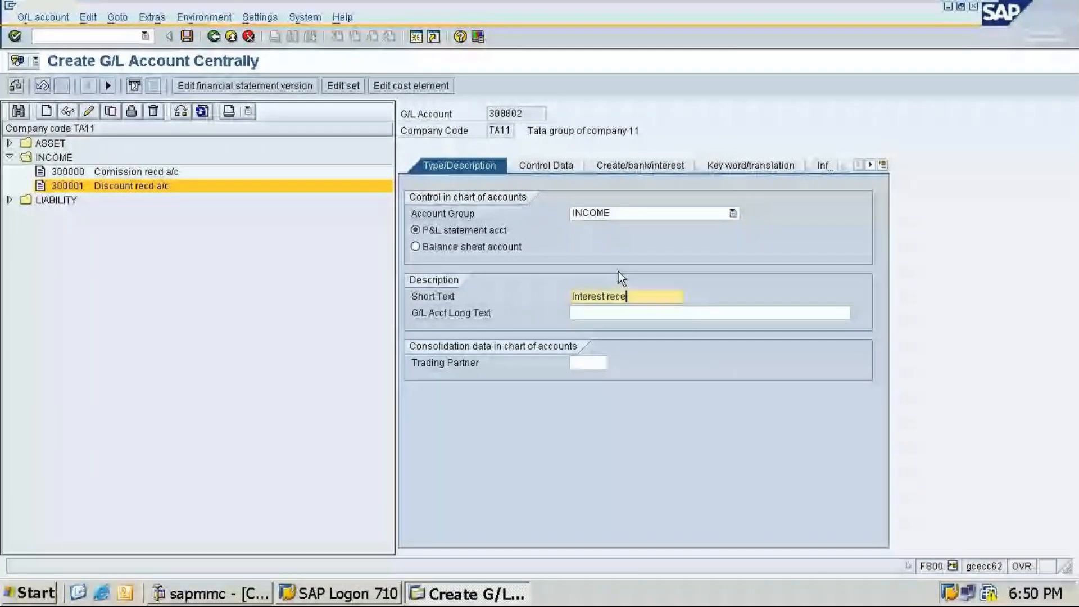
pyautogui.press('BackSpace')
pyautogui.write('d a')
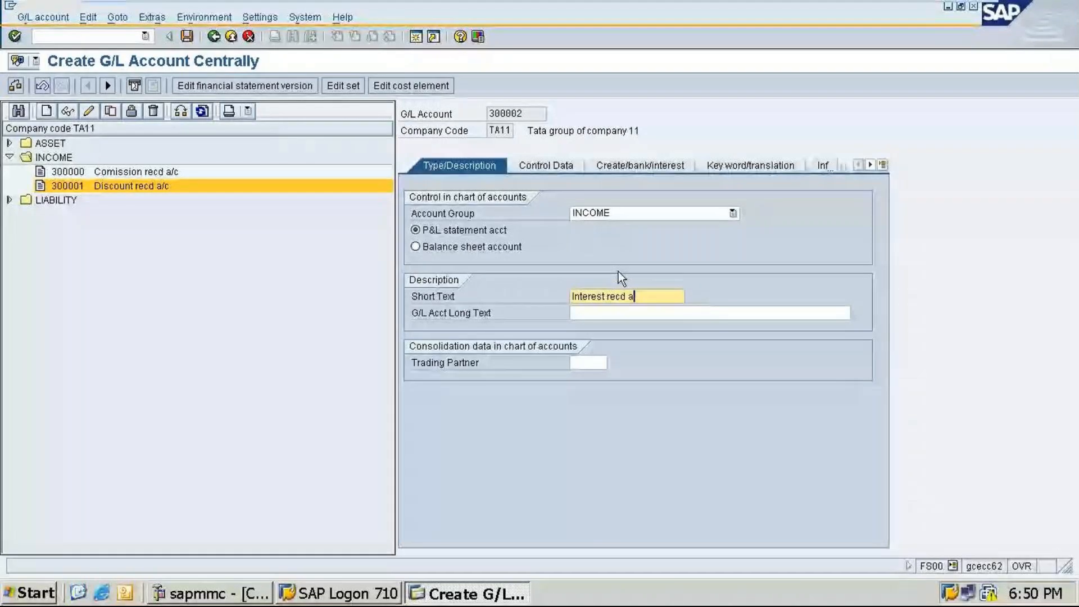
pyautogui.write('/c')
pyautogui.click(628, 315)
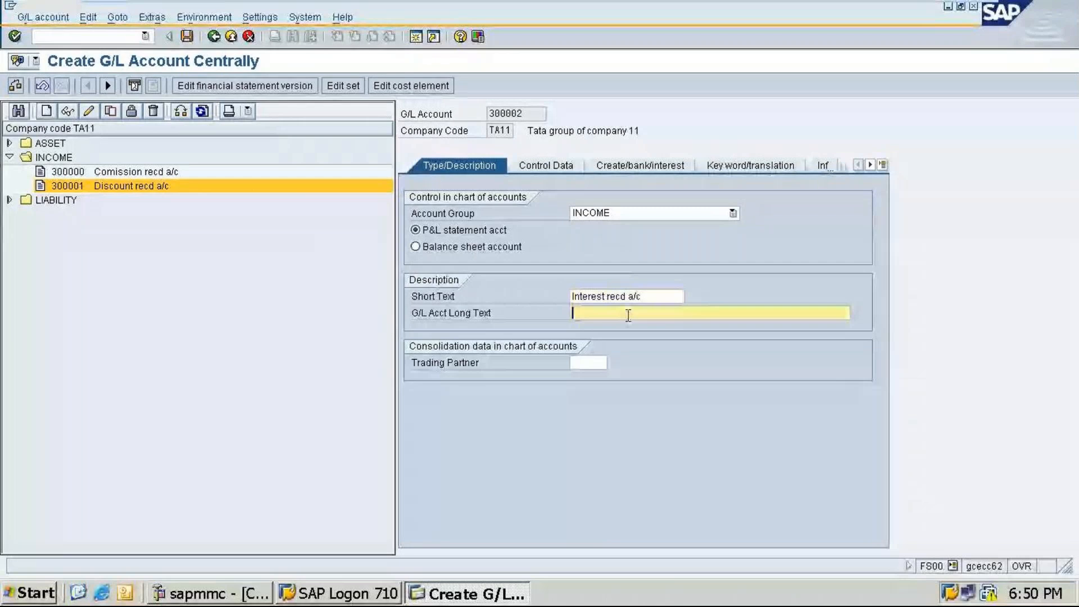
# Step: Add the long text Interest received account and save account 300002 with field status group G001
pyautogui.write('Interest rec')
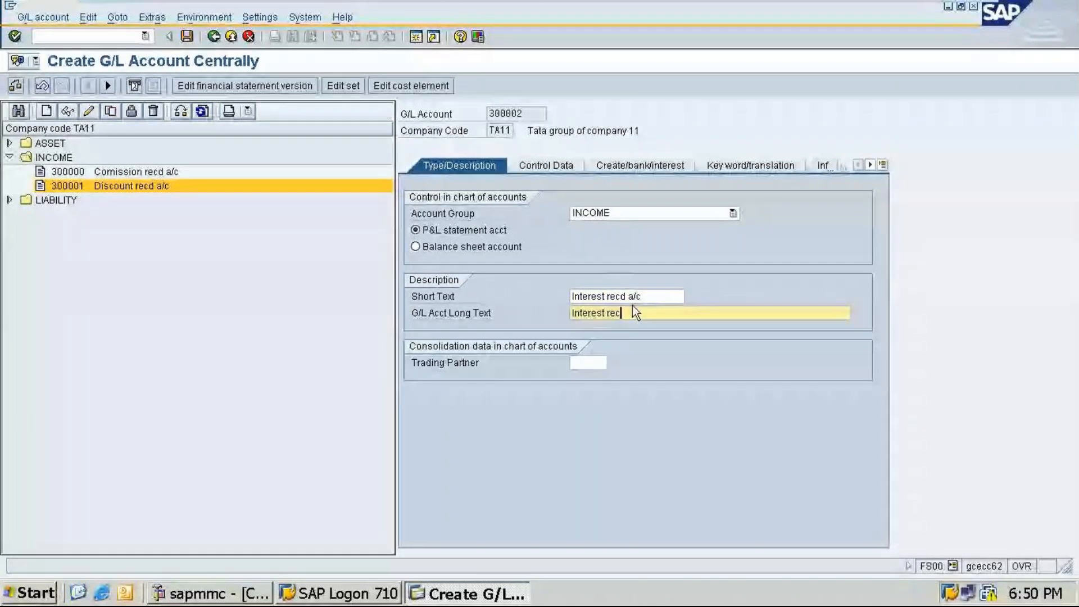
pyautogui.write('eived account')
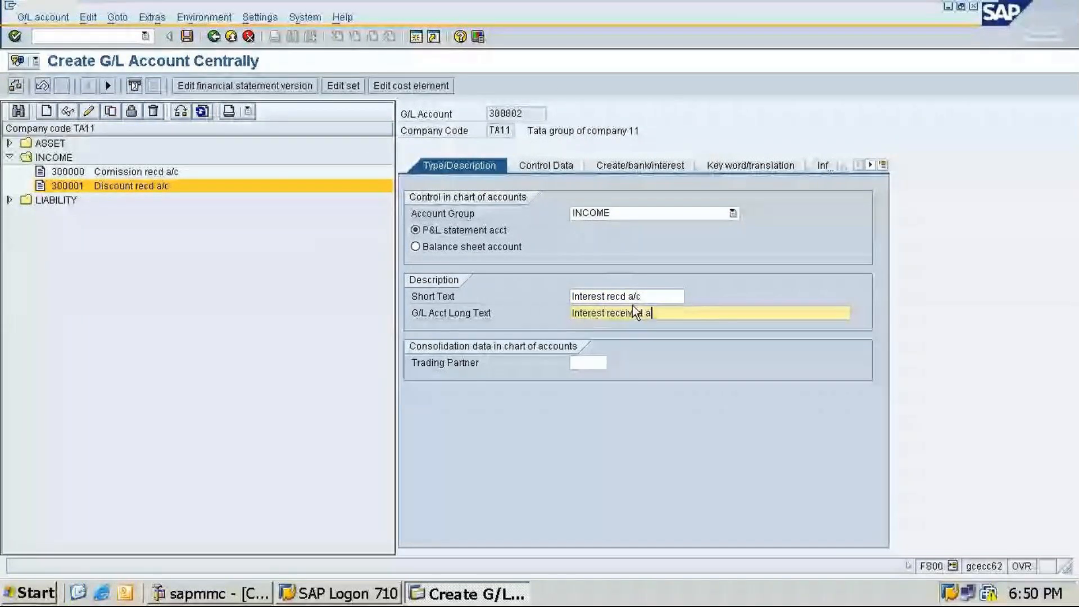
pyautogui.click(551, 167)
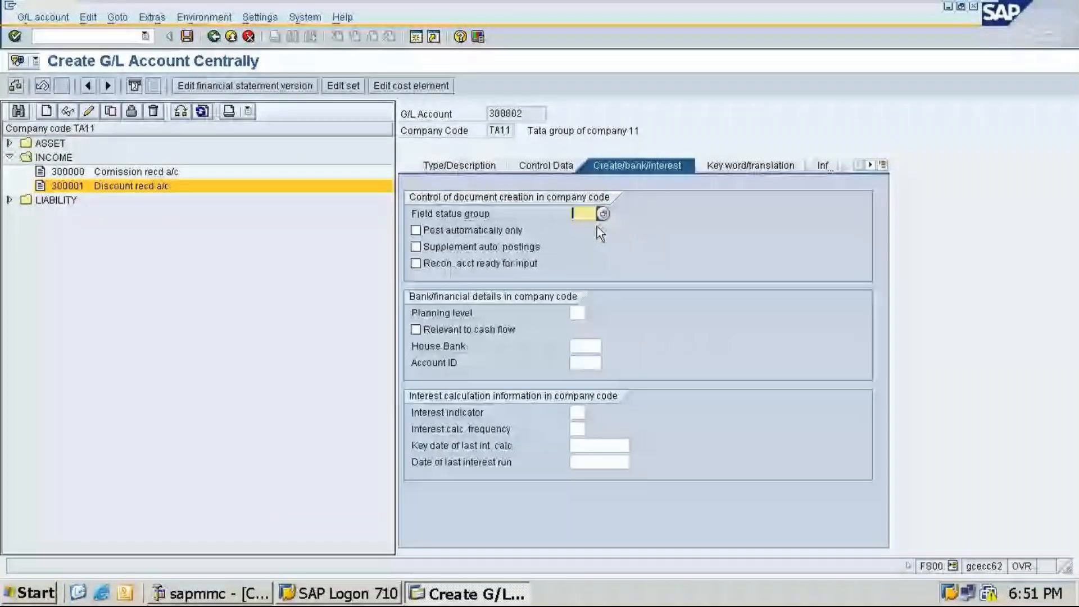
pyautogui.write('g')
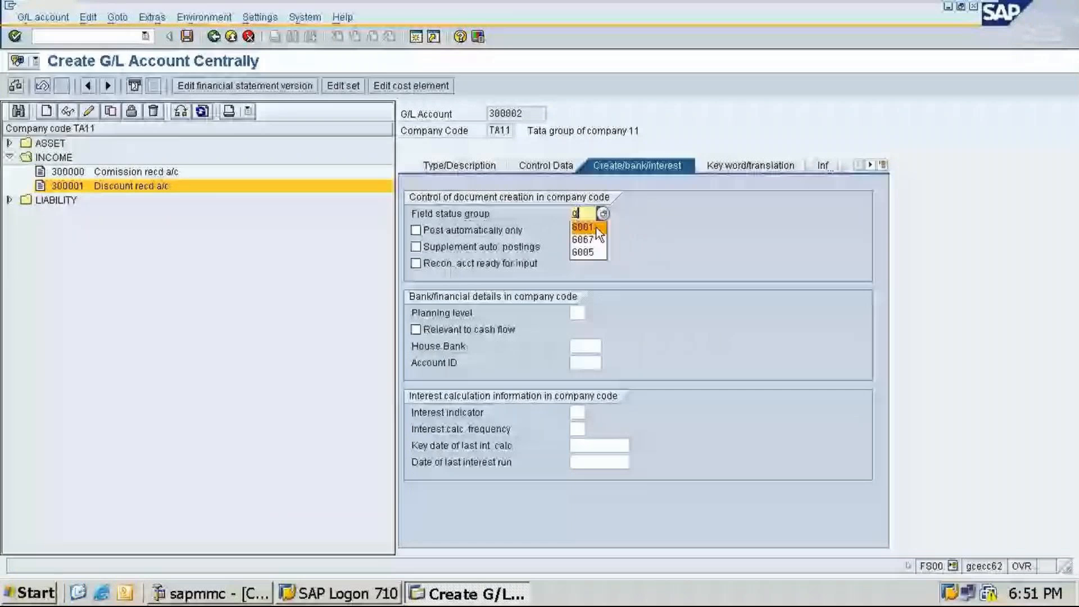
pyautogui.click(596, 228)
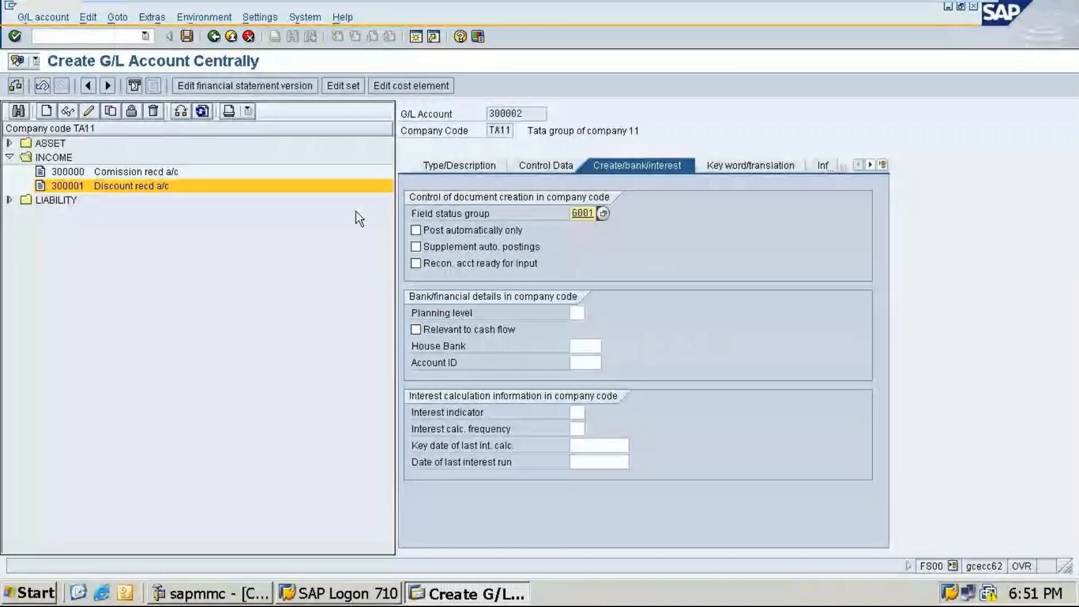
pyautogui.hotkey('ctrl', 's')
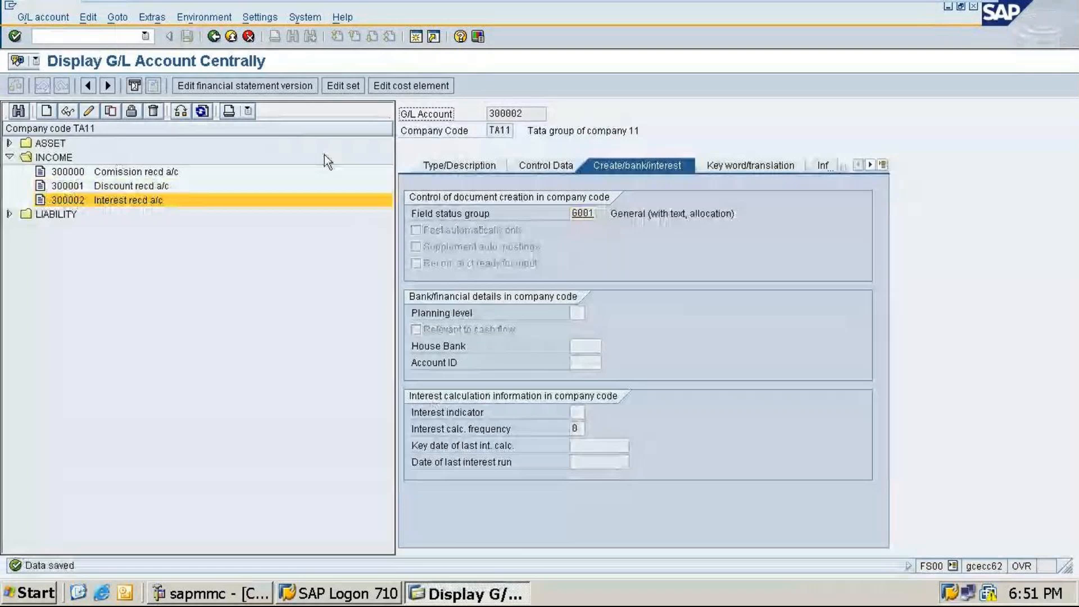
# Step: Start creating a new G/L account 400000 in company code TA11
pyautogui.click(47, 111)
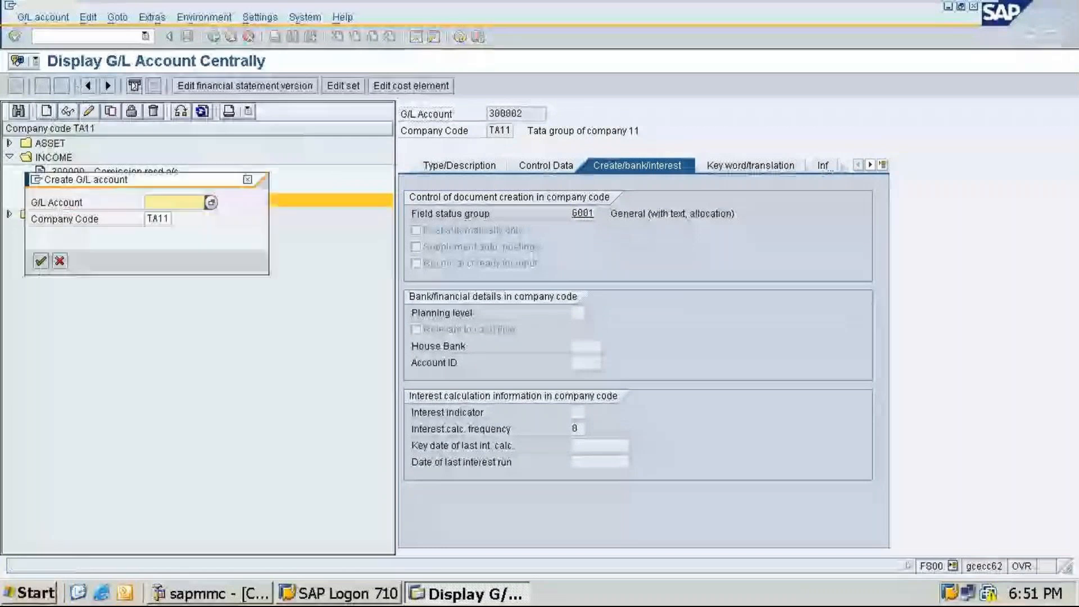
pyautogui.write('4000')
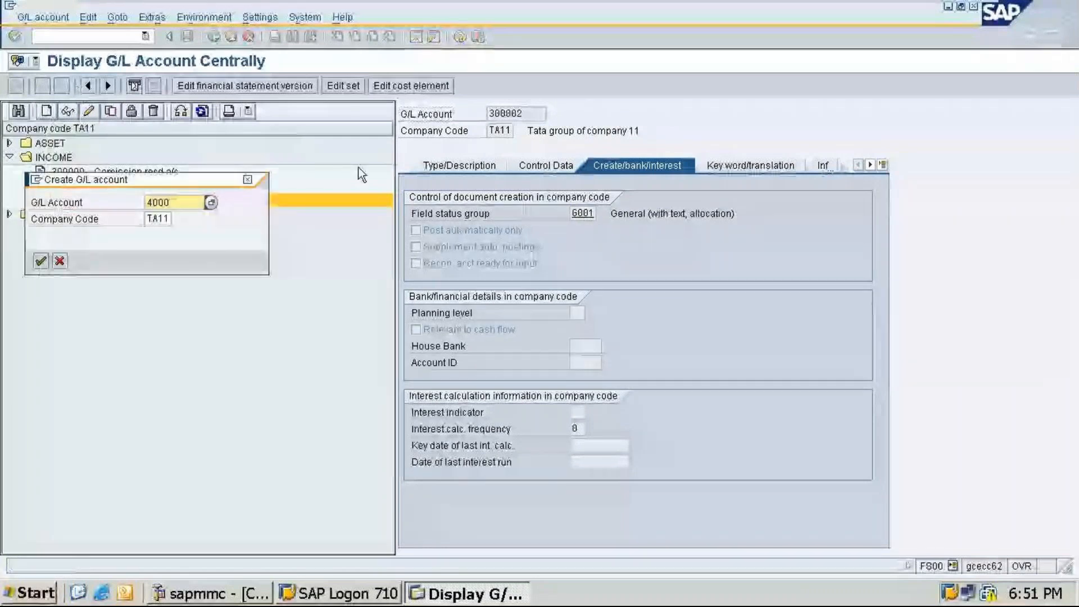
pyautogui.write('00')
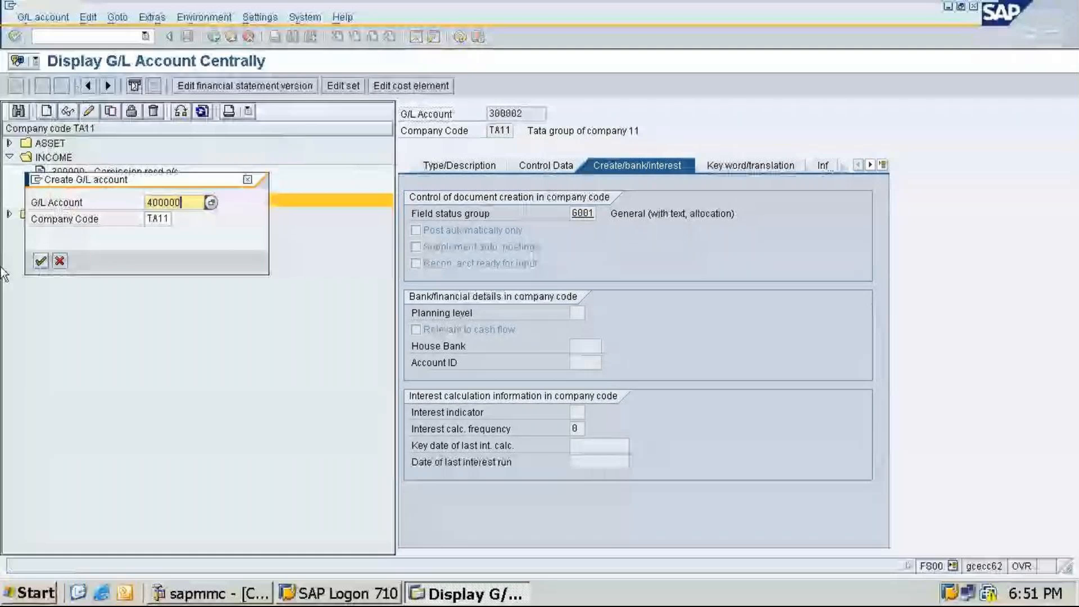
pyautogui.press('Return')
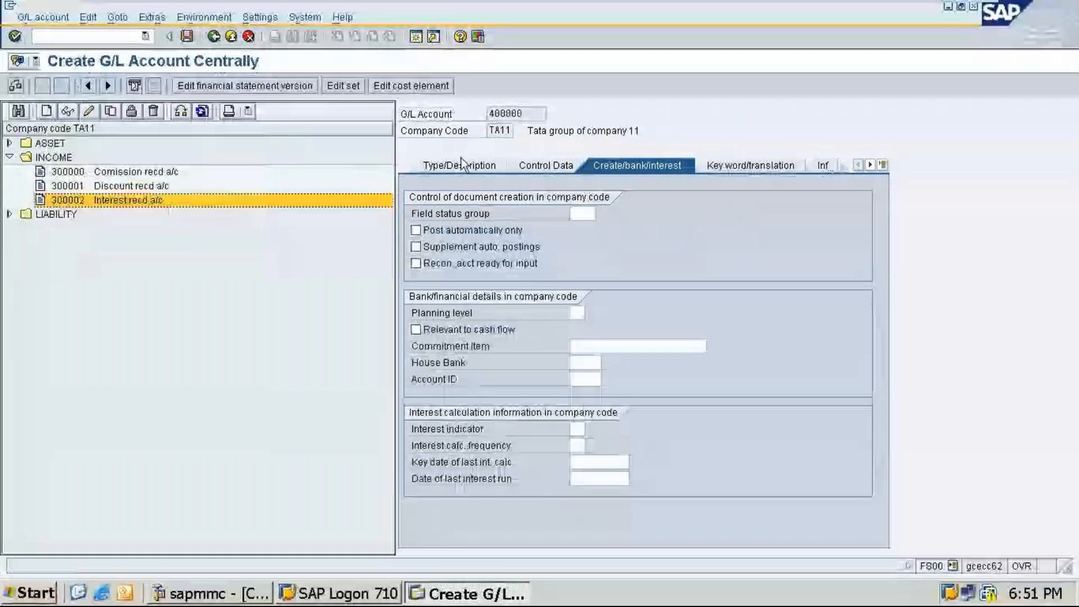
# Step: Set account 400000's account group to EXPENSES and enter the short text Rent paid a/c
pyautogui.click(462, 164)
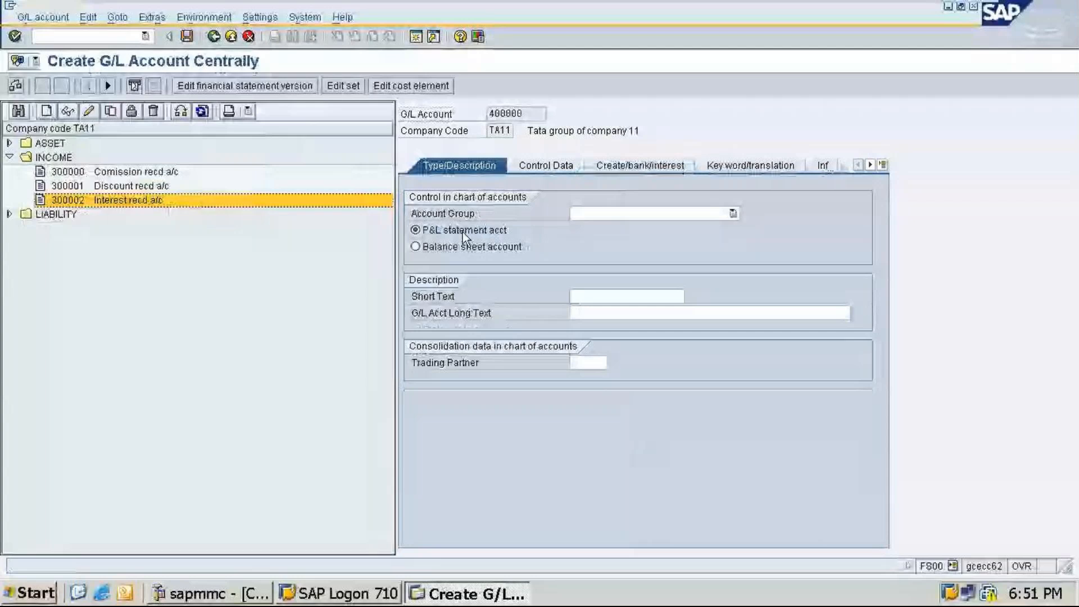
pyautogui.click(732, 213)
pyautogui.click(605, 238)
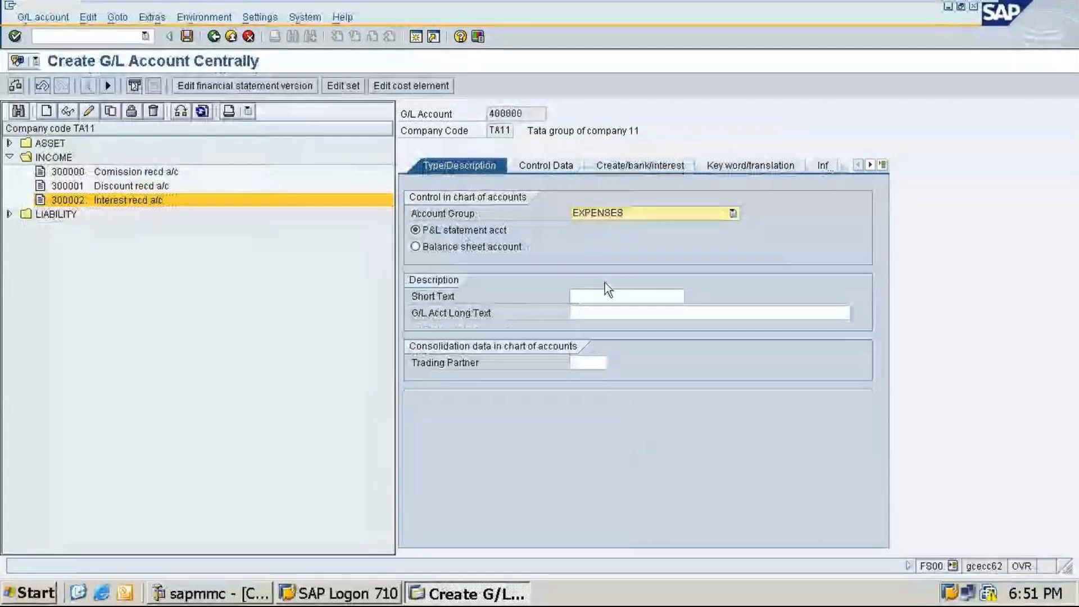
pyautogui.click(603, 295)
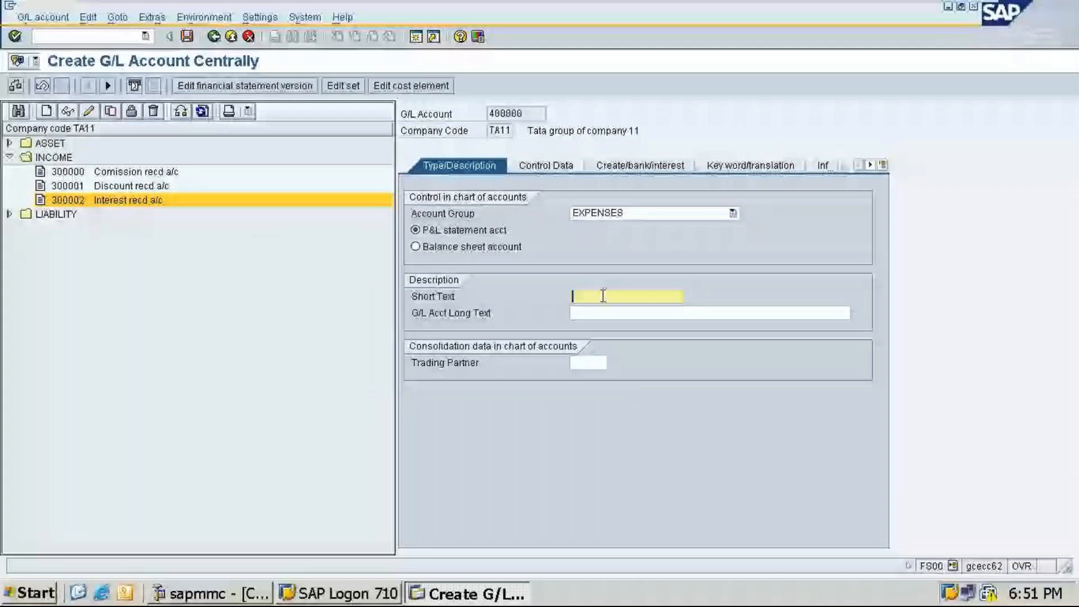
pyautogui.write('Rent paid a/c')
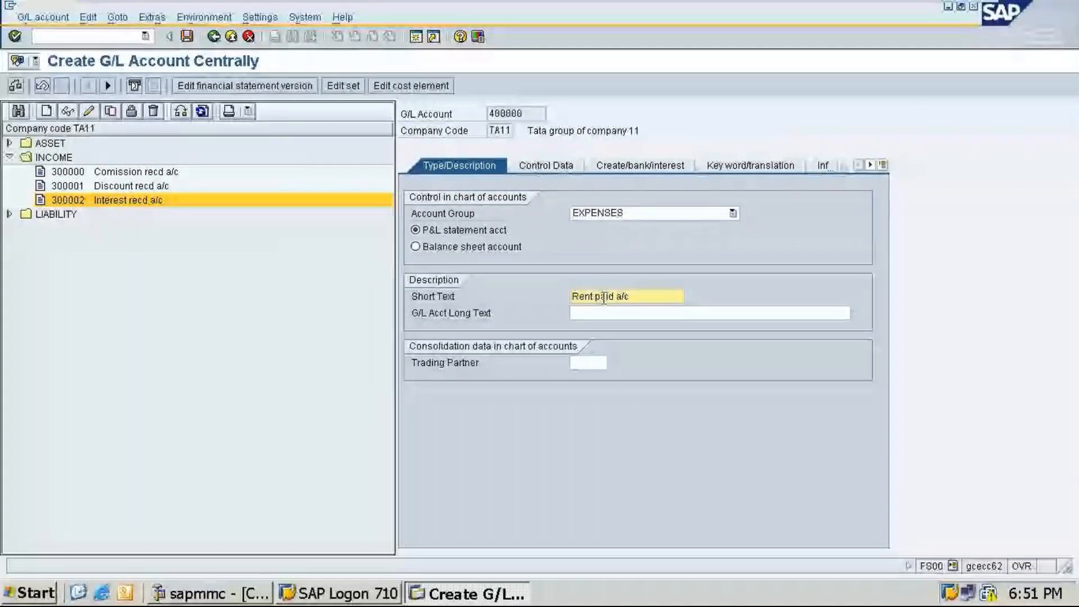
# Step: Enter the G/L account long text Rent paid account
pyautogui.click(596, 315)
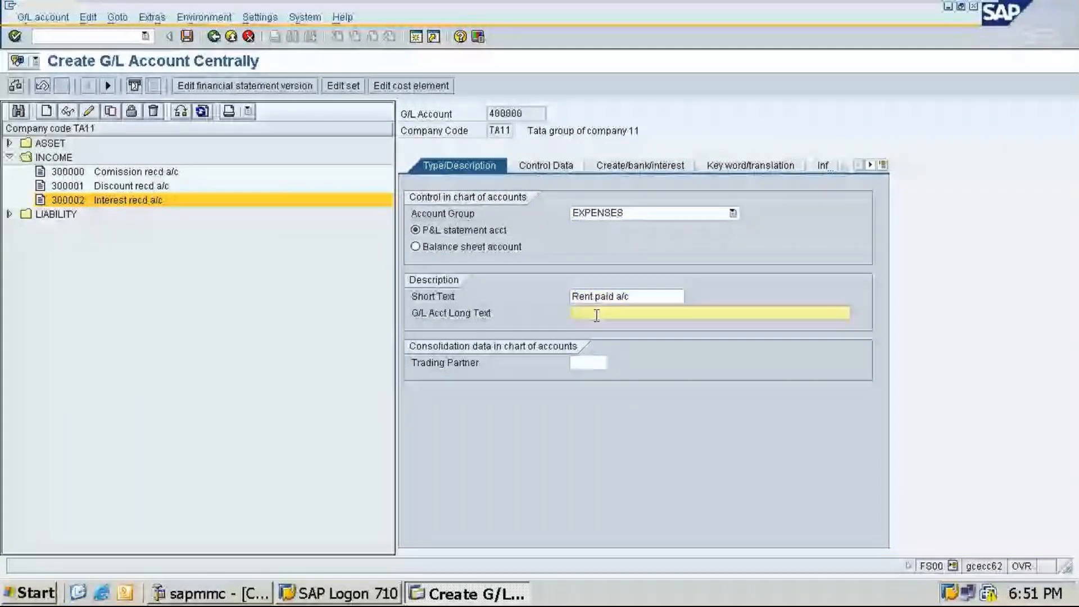
pyautogui.write('Rent ')
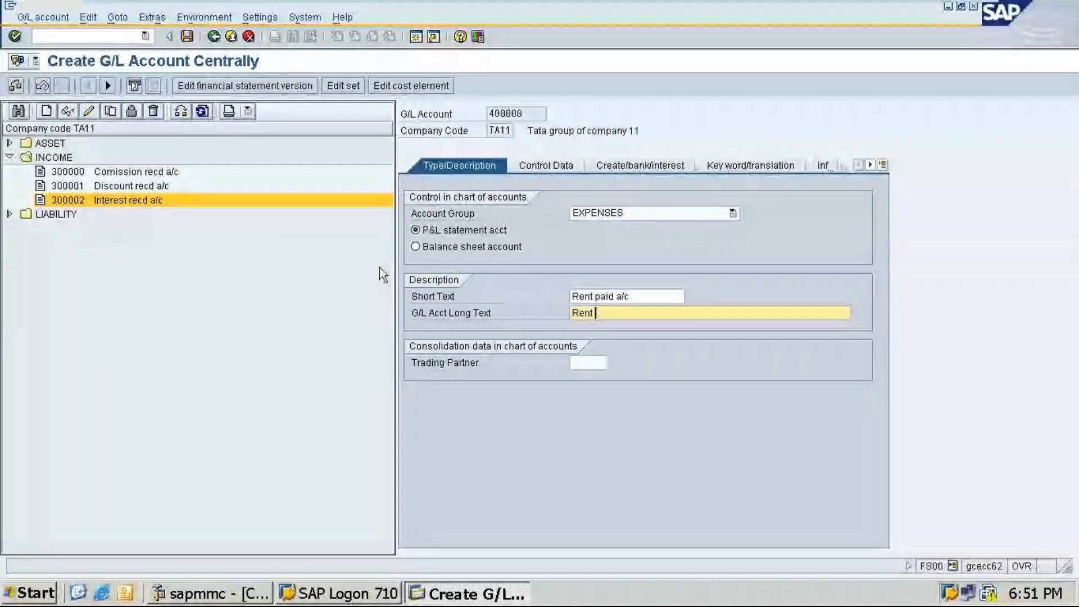
pyautogui.write('paid account')
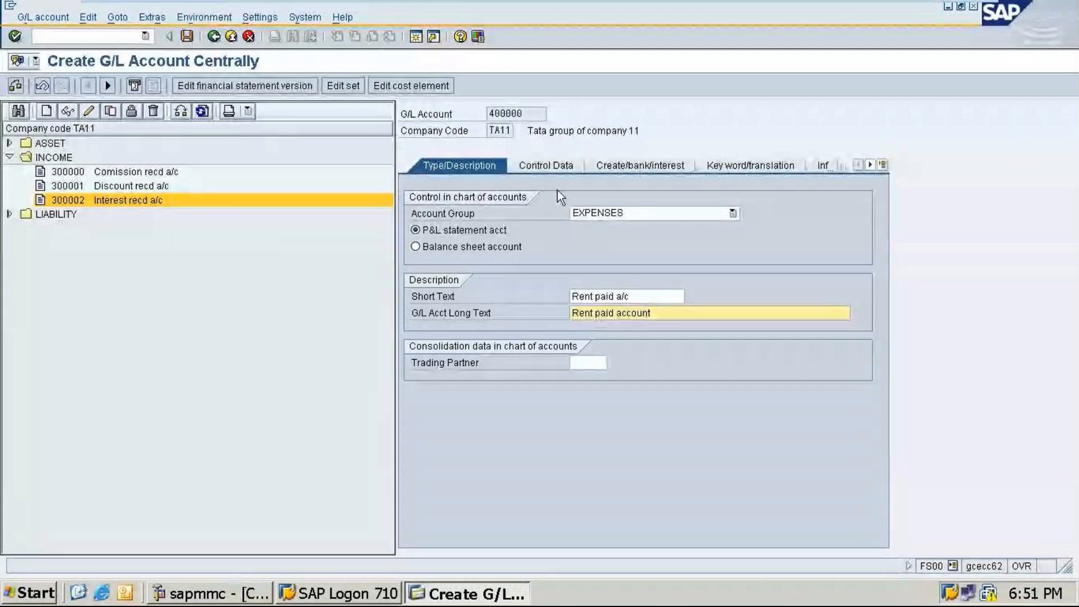
# Step: Enable line item display with sort key 001 and save account 400000 with field status group G001
pyautogui.click(546, 165)
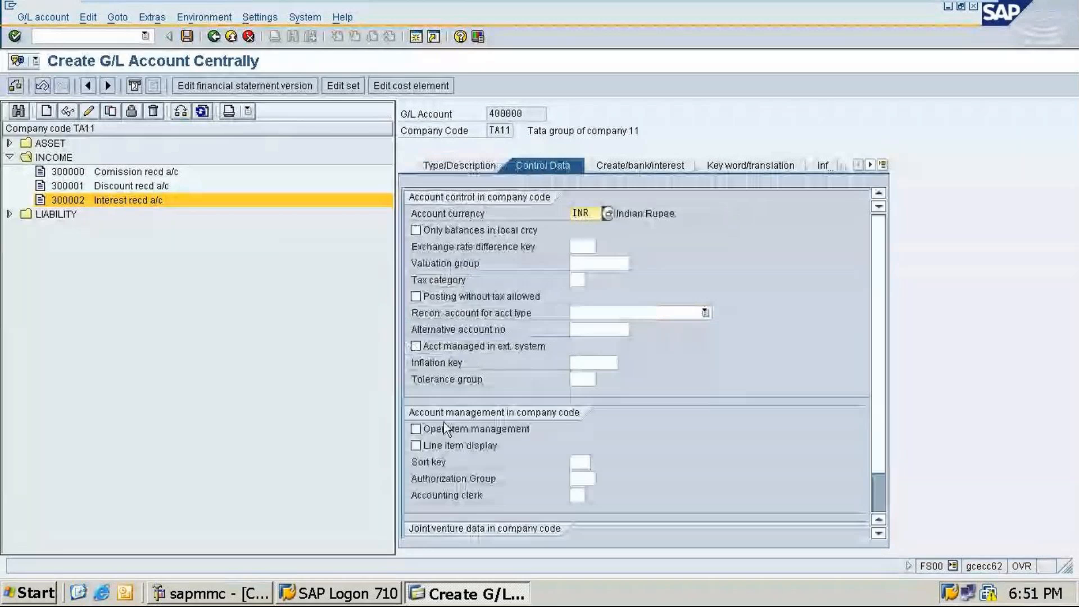
pyautogui.click(416, 446)
pyautogui.click(582, 461)
pyautogui.write('001')
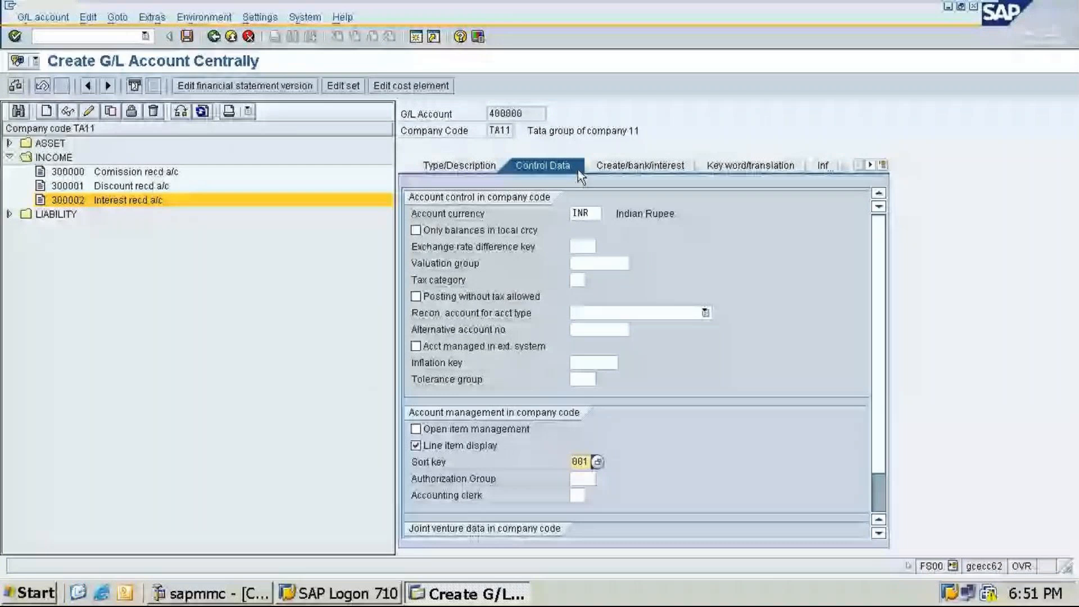
pyautogui.click(621, 170)
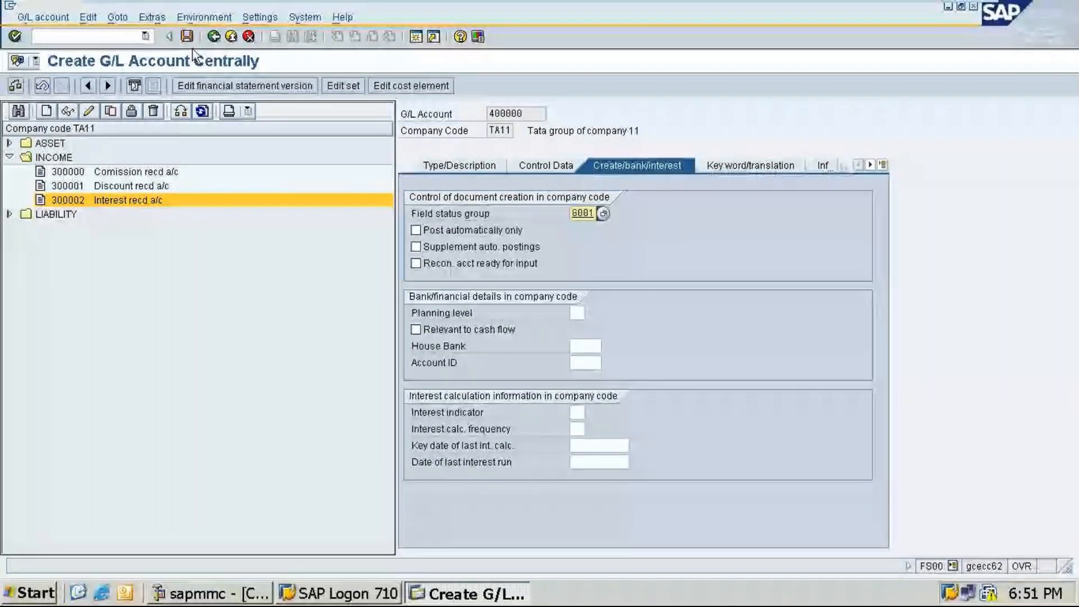
pyautogui.click(187, 36)
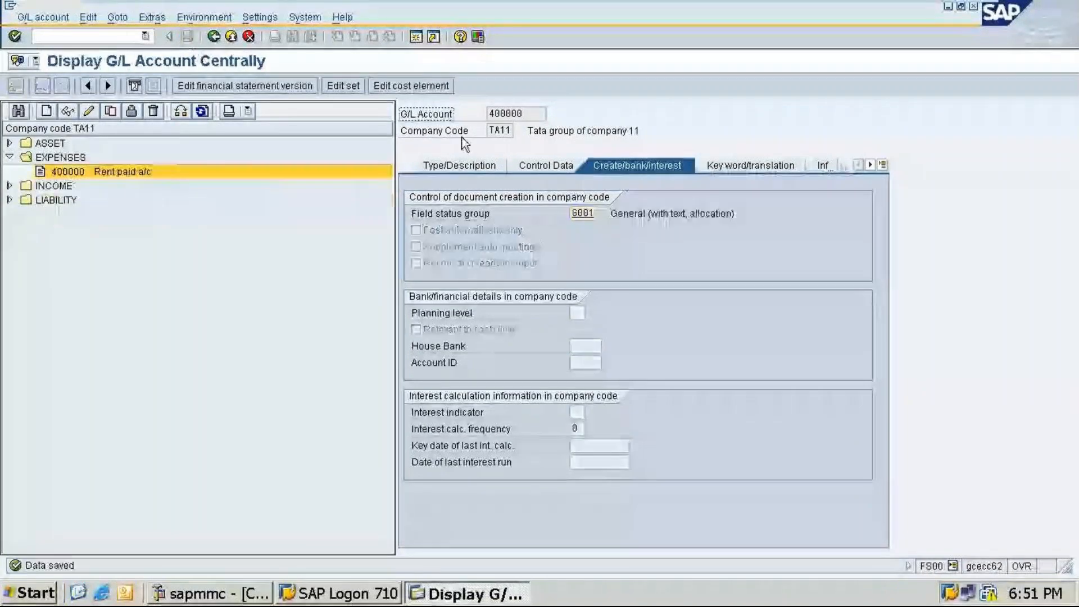
# Step: Start creating a new G/L account 400001 in company code TA11
pyautogui.click(46, 114)
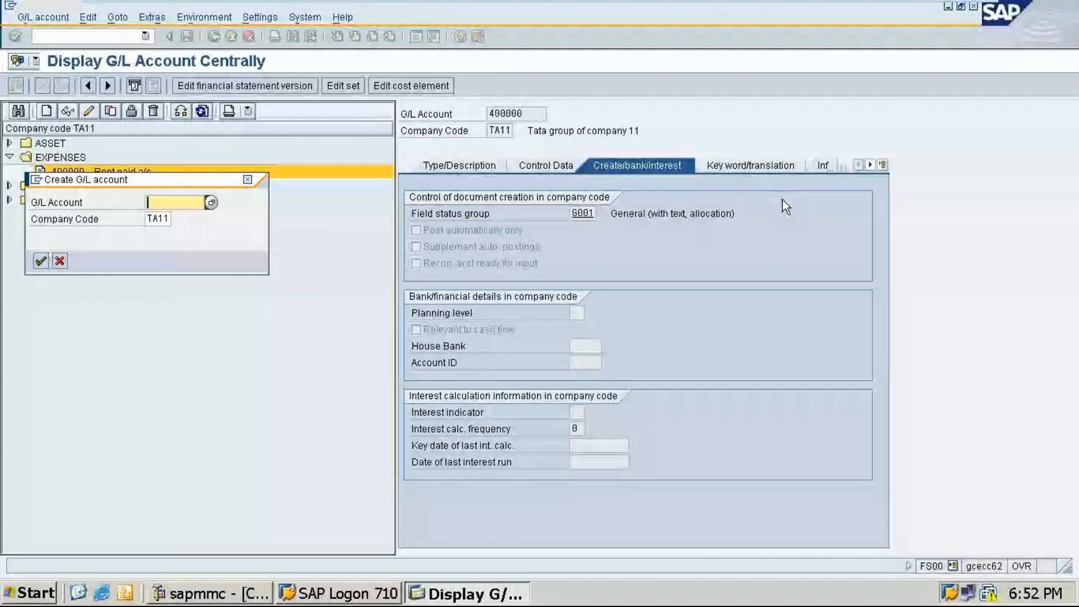
pyautogui.write('4')
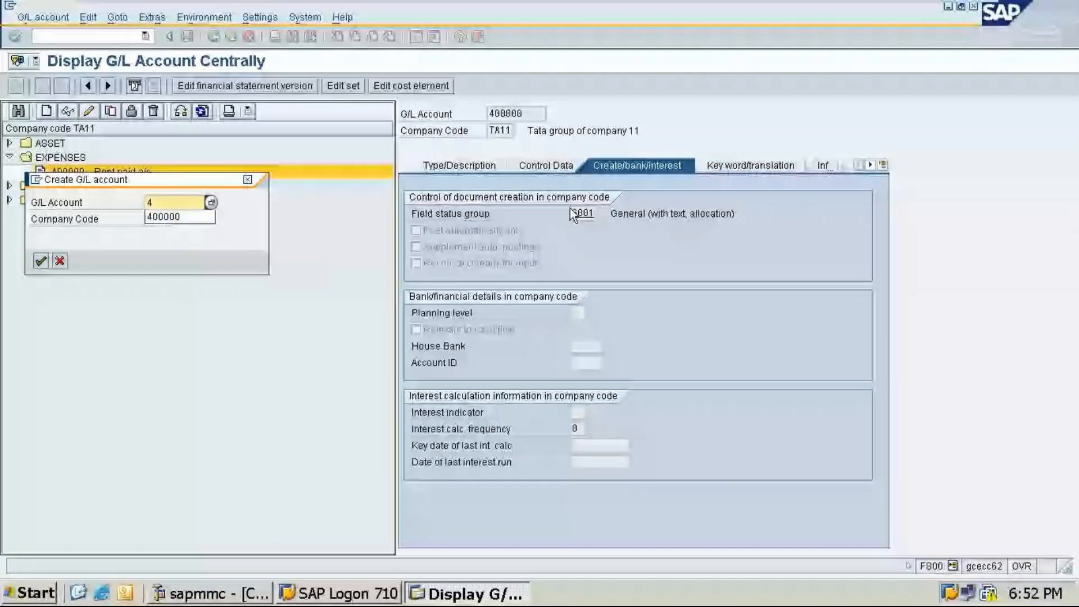
pyautogui.press('Down')
pyautogui.press('Return')
pyautogui.press('Return')
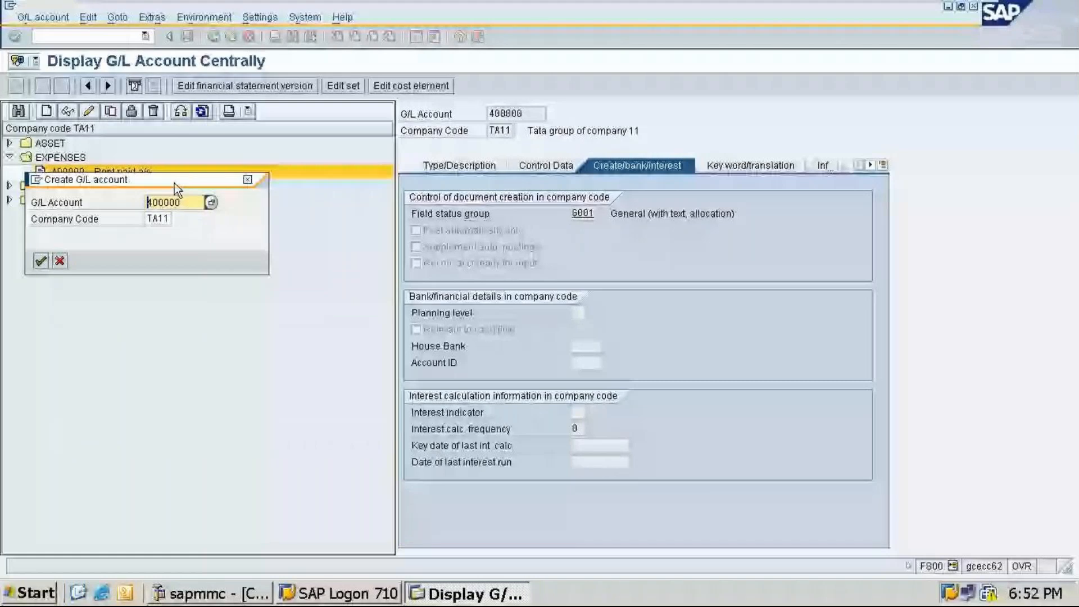
pyautogui.moveTo(175, 183); pyautogui.dragTo(215, 199)
pyautogui.write('400001')
pyautogui.press('Return')
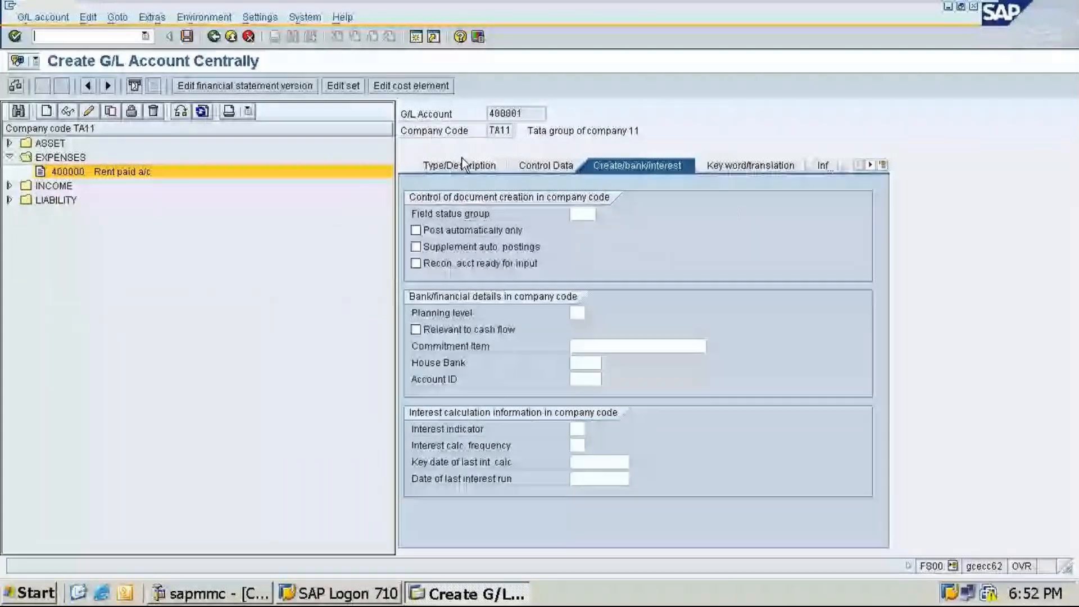
# Step: Set account 400001's account group to EXPENSES and enter the short text Purchase a/c
pyautogui.click(462, 164)
pyautogui.click(592, 213)
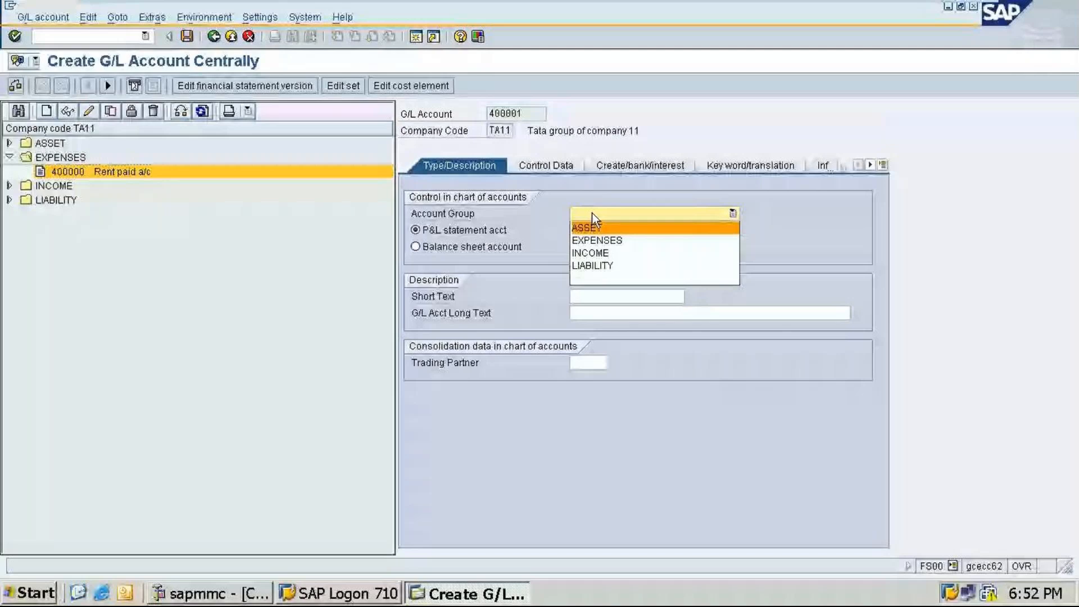
pyautogui.click(597, 240)
pyautogui.click(607, 294)
pyautogui.write('Purc')
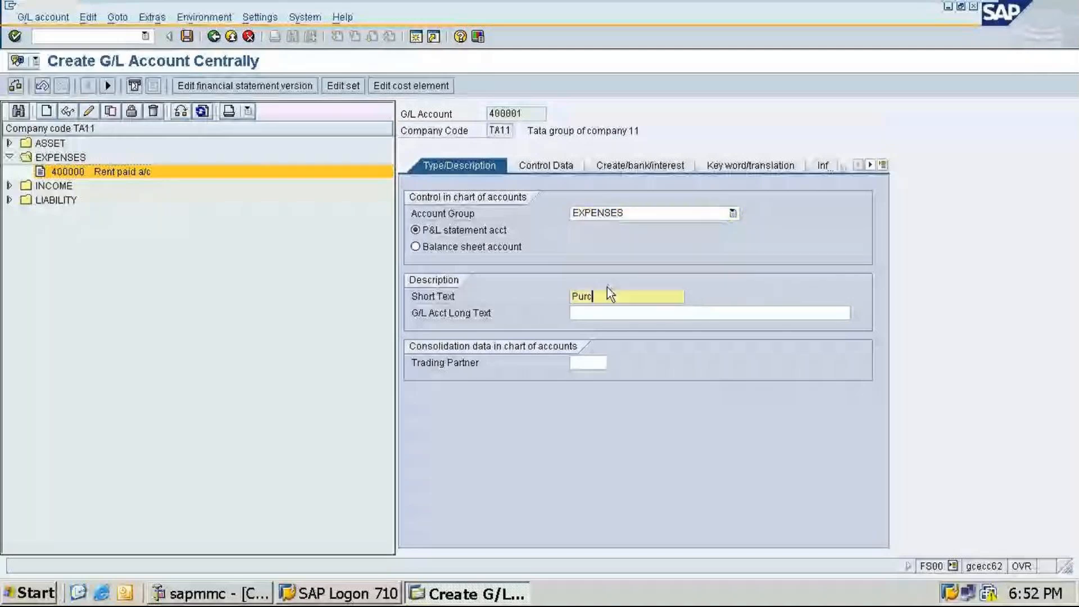
pyautogui.write('hase a/c')
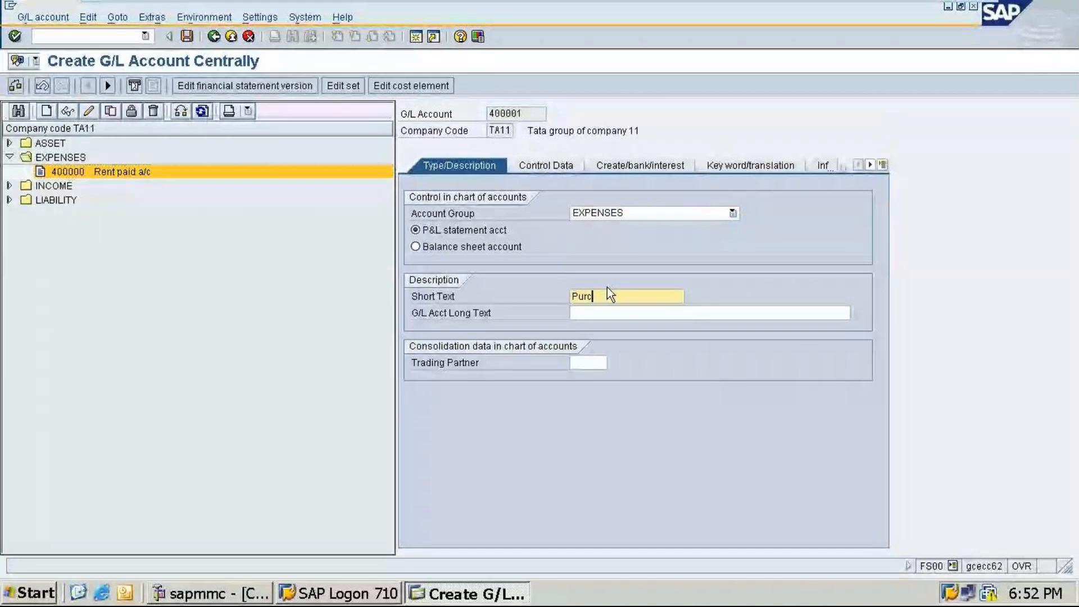
# Step: Enter the G/L account long text Purchase accoount
pyautogui.click(593, 312)
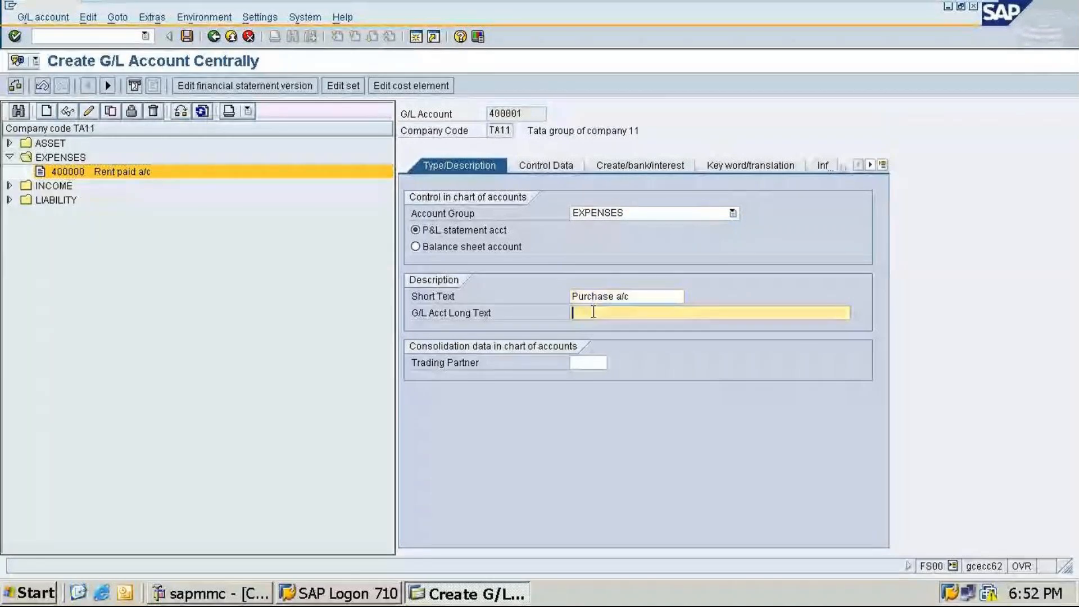
pyautogui.write('Purchase')
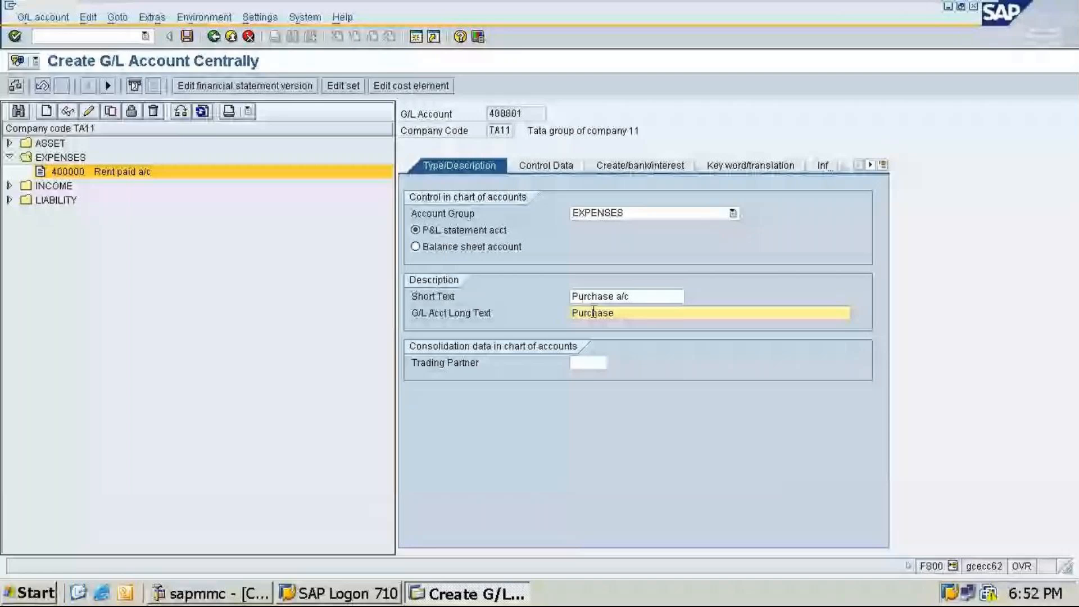
pyautogui.write('account')
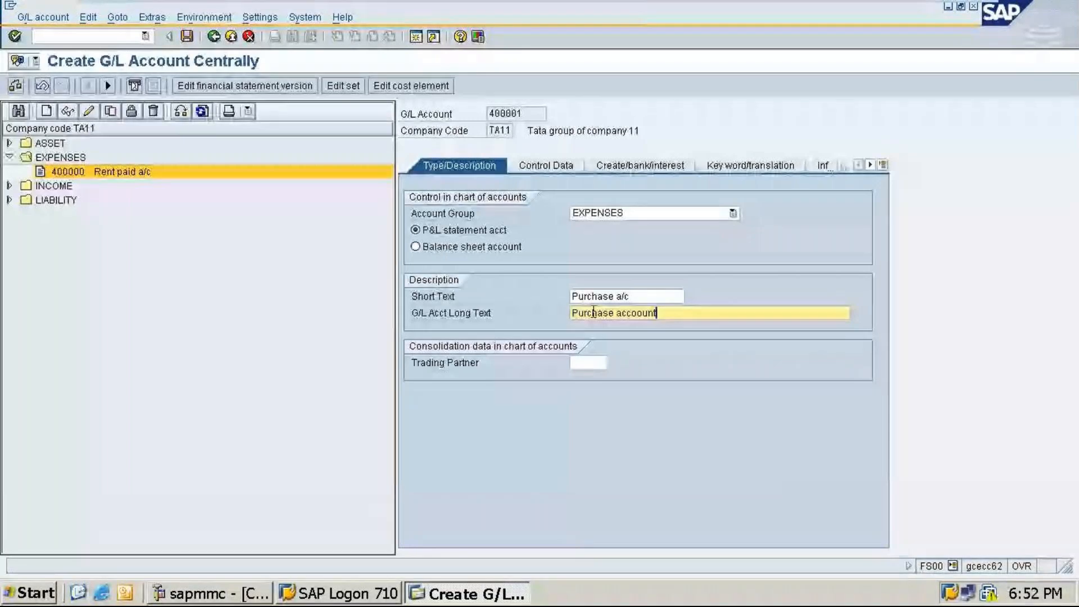
# Step: Enable line item display with sort key 001 for account 400001
pyautogui.click(543, 166)
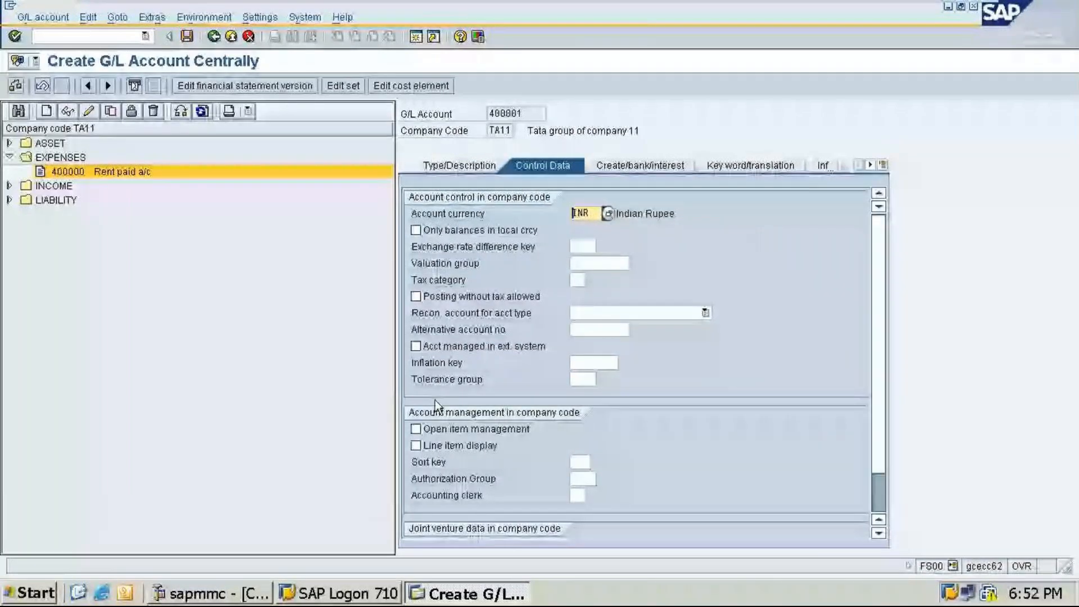
pyautogui.click(431, 446)
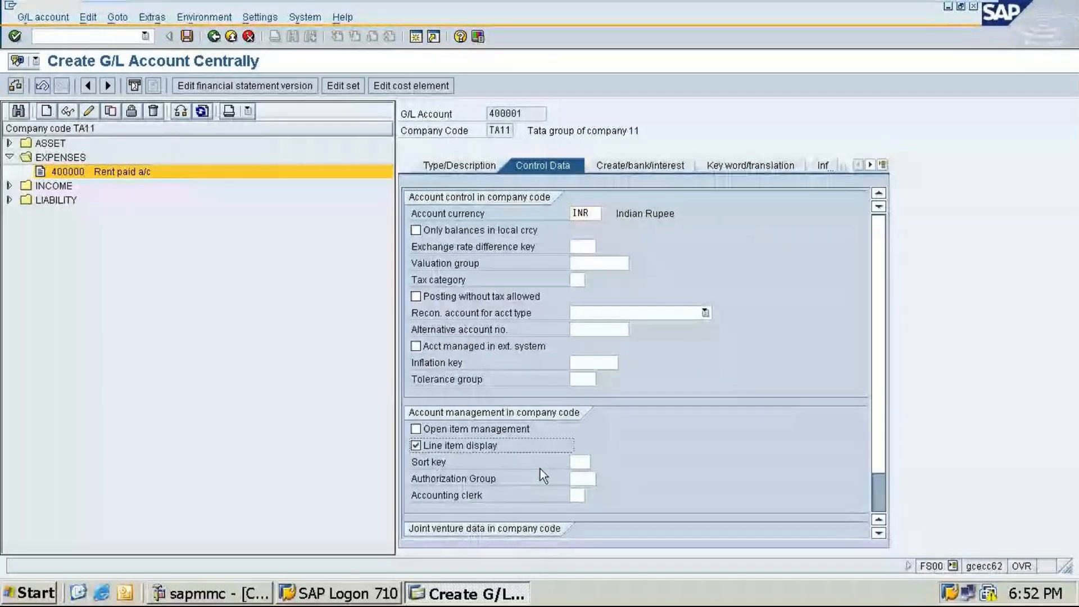
pyautogui.click(585, 462)
pyautogui.write('001')
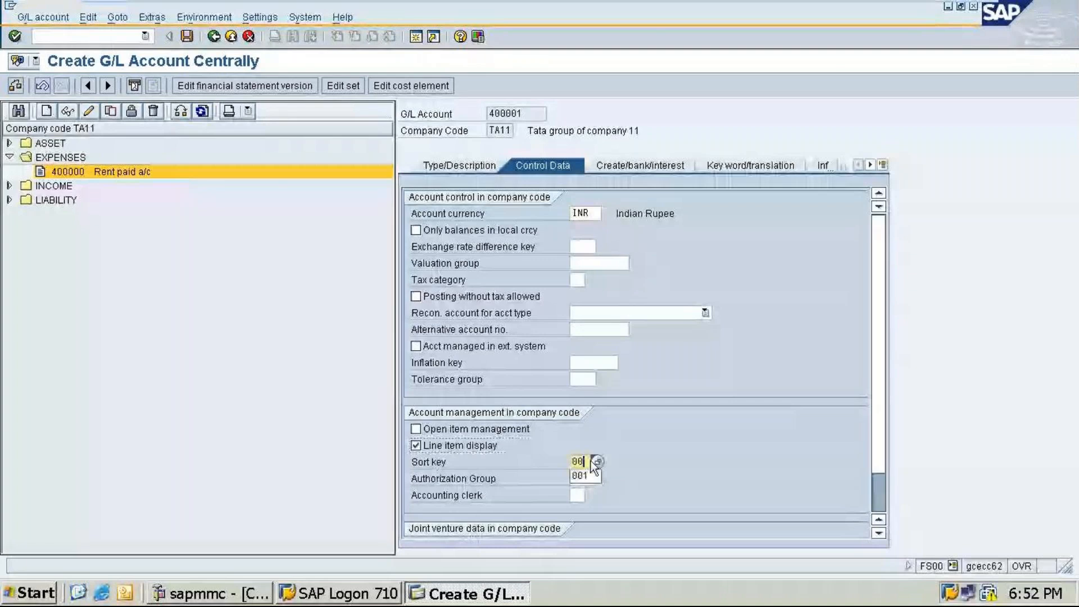
# Step: Set account 400001's field status group to G001 and save the account
pyautogui.click(634, 164)
pyautogui.write('g')
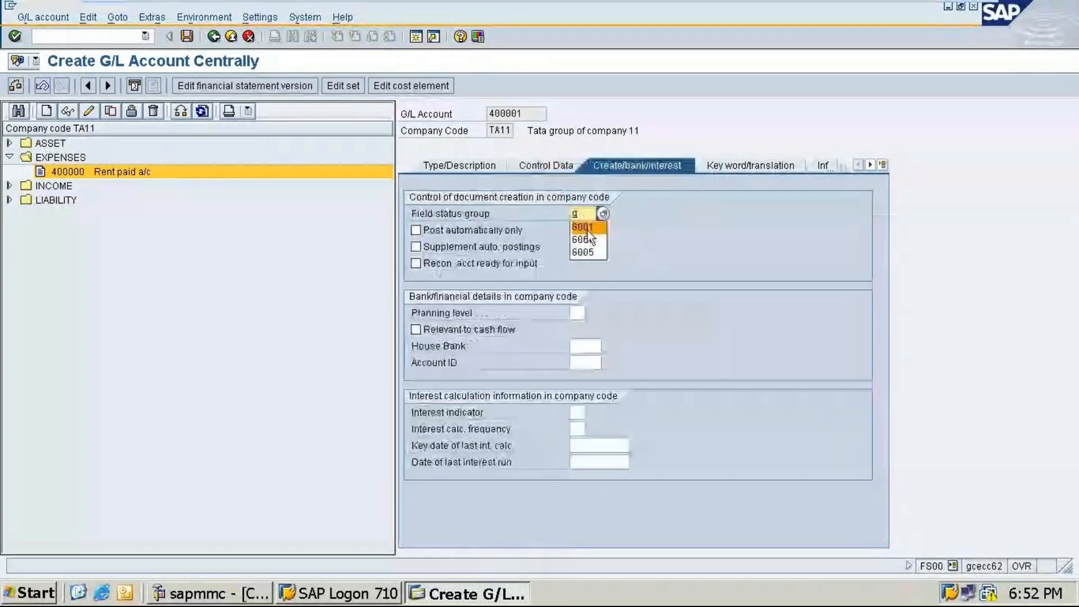
pyautogui.click(588, 230)
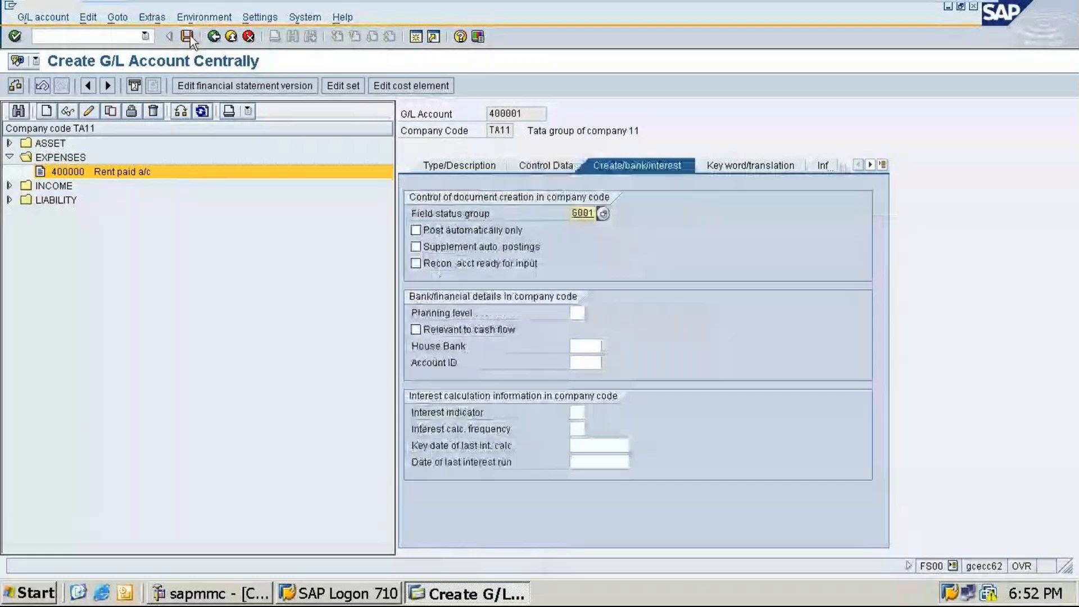
pyautogui.click(187, 36)
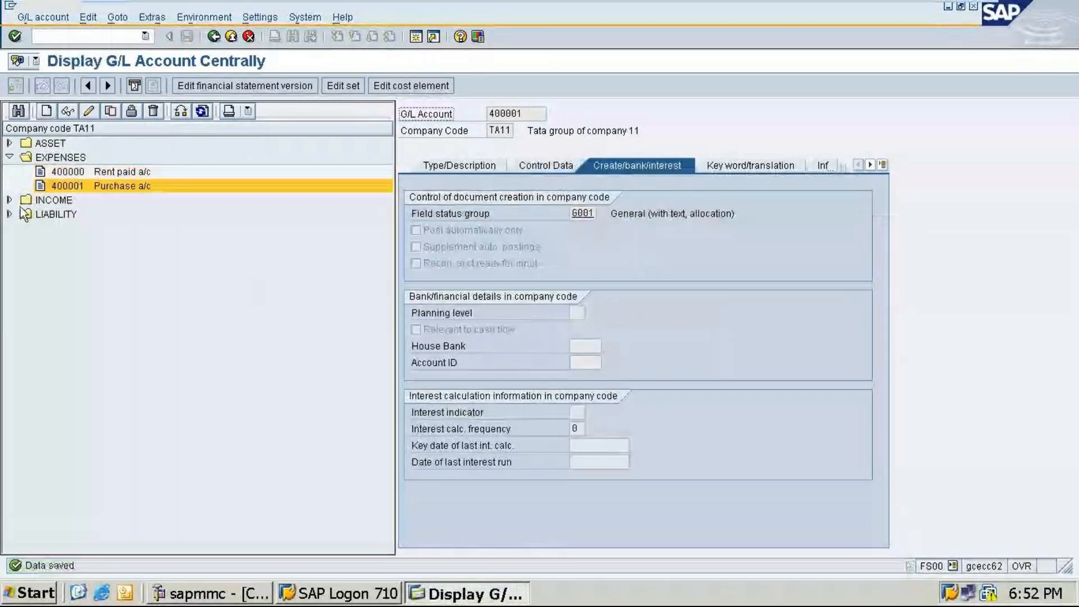
# Step: Start creating a new G/L account 300003 in company code TA11
pyautogui.click(9, 200)
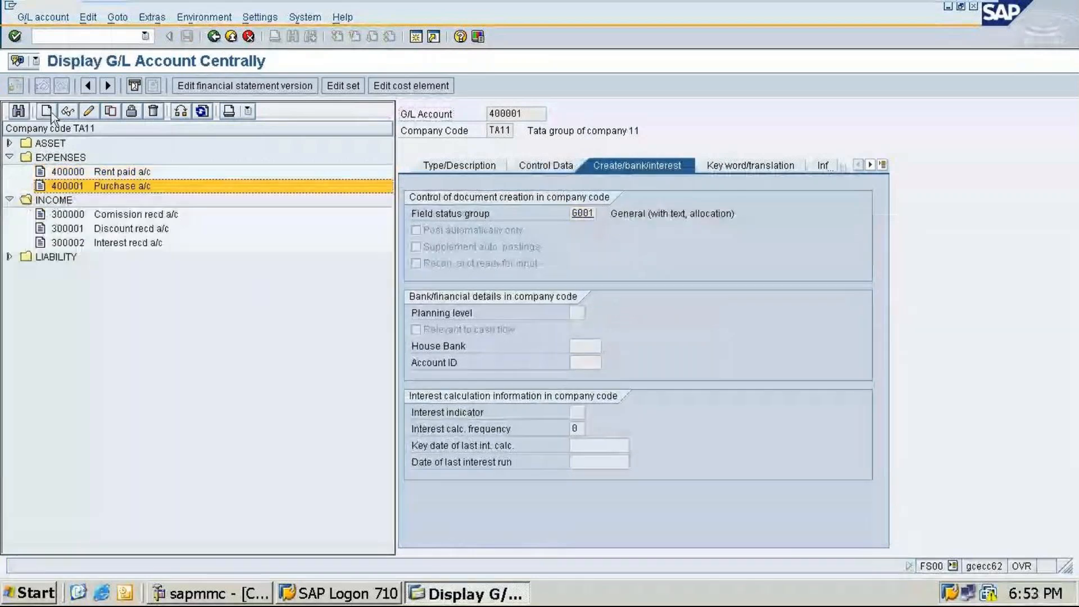
pyautogui.click(48, 112)
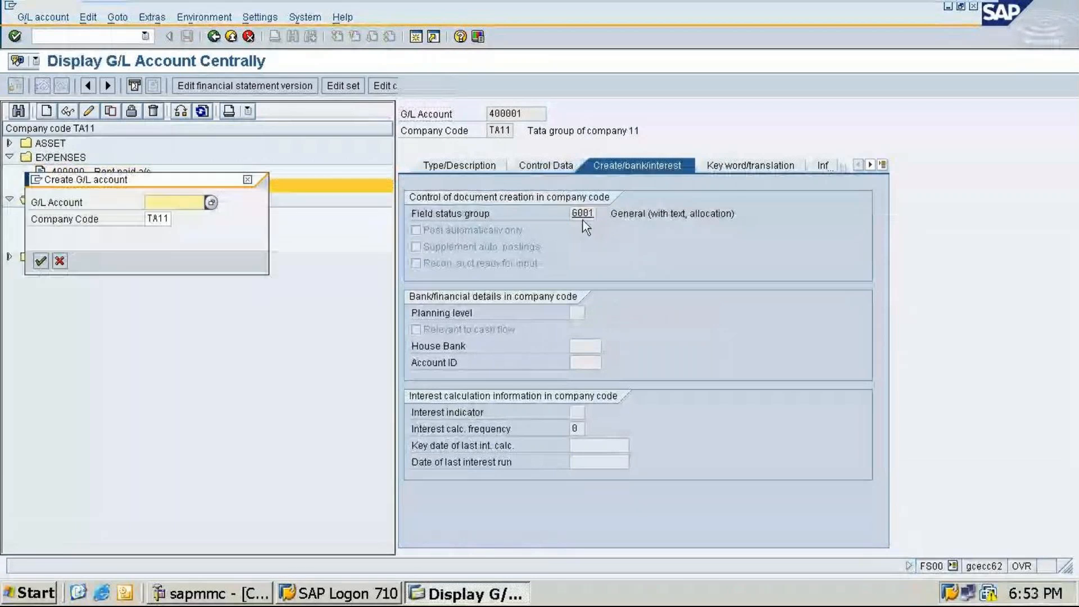
pyautogui.write('3')
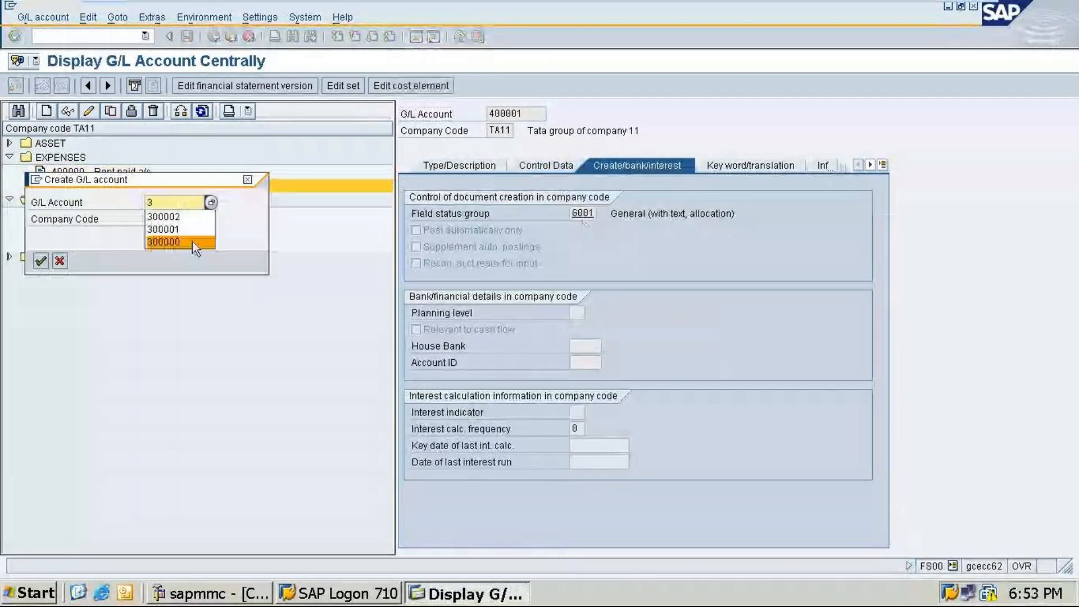
pyautogui.write('00003')
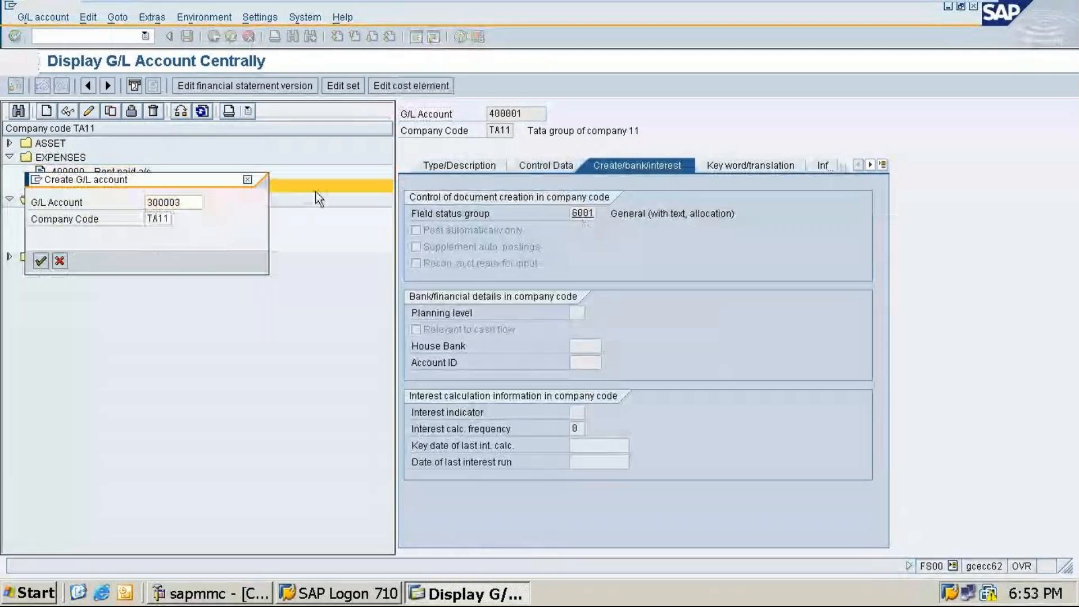
pyautogui.press('Return')
# Step: Set account 300003's account group to INCOME
pyautogui.click(471, 164)
pyautogui.click(641, 214)
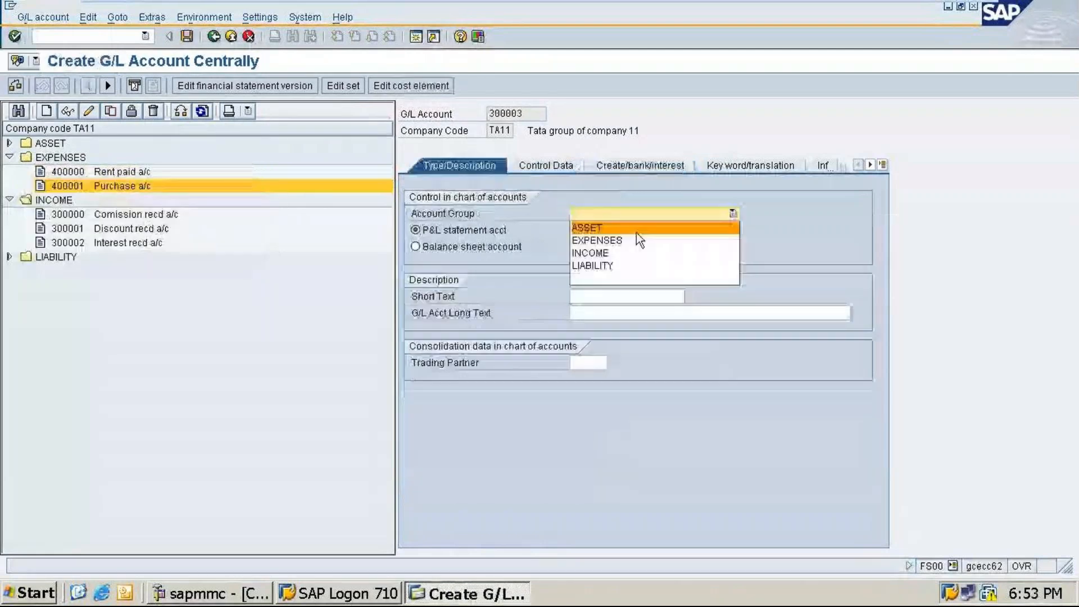
pyautogui.click(623, 253)
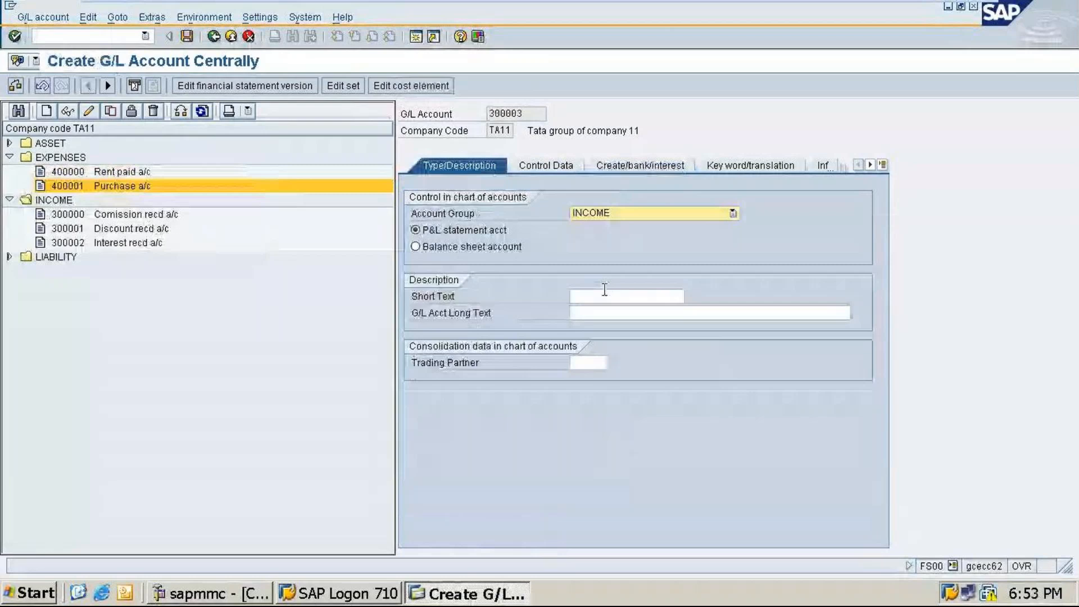
# Step: Enter the short text Sales a/c and the long text Sales account for account 300003
pyautogui.click(607, 296)
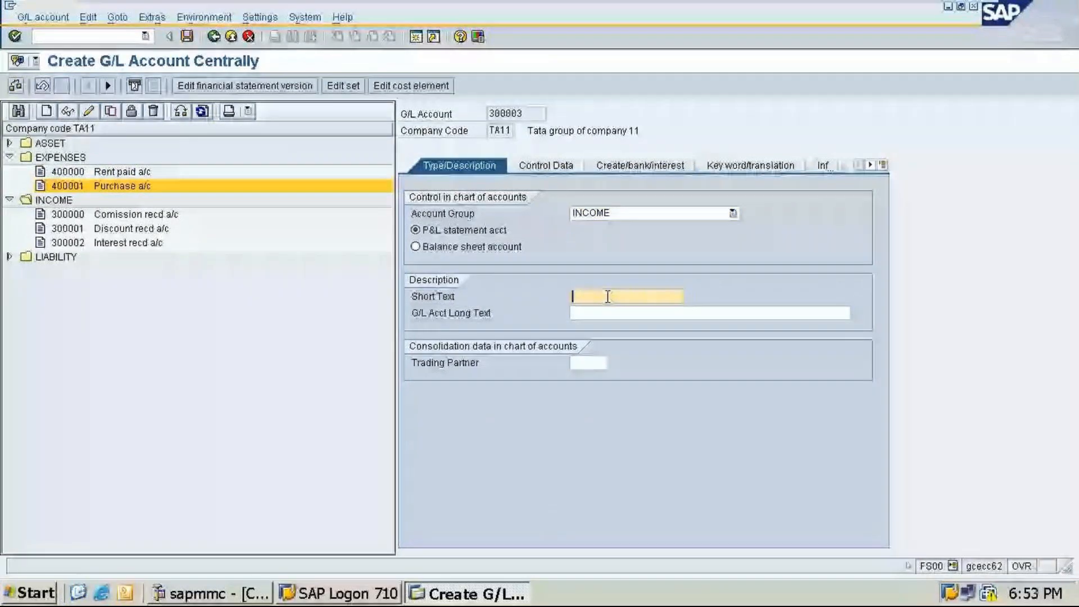
pyautogui.write('Sales')
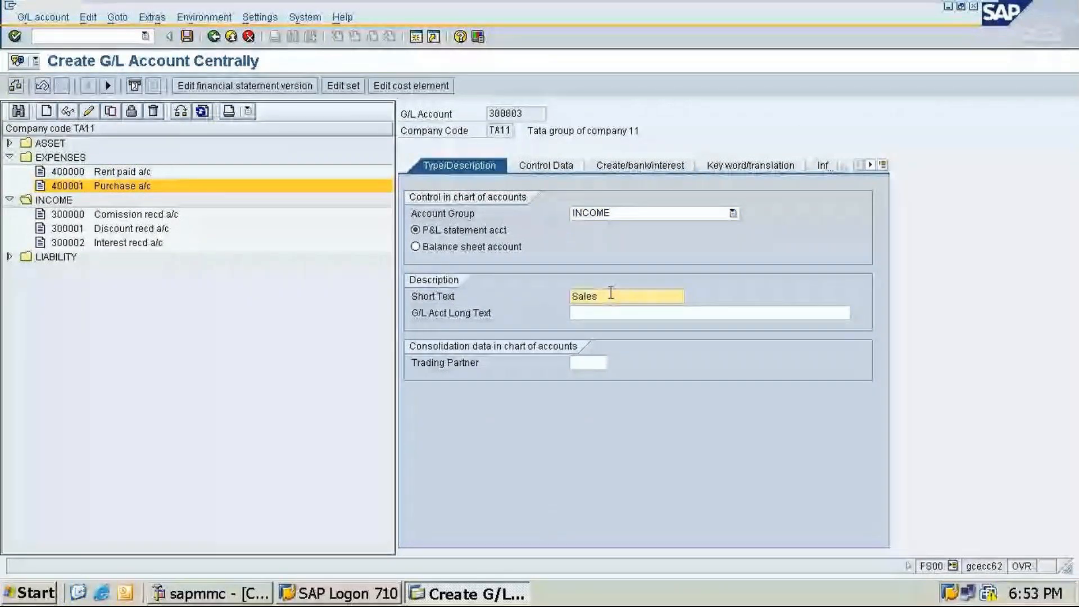
pyautogui.write(' a/c')
pyautogui.press('Tab')
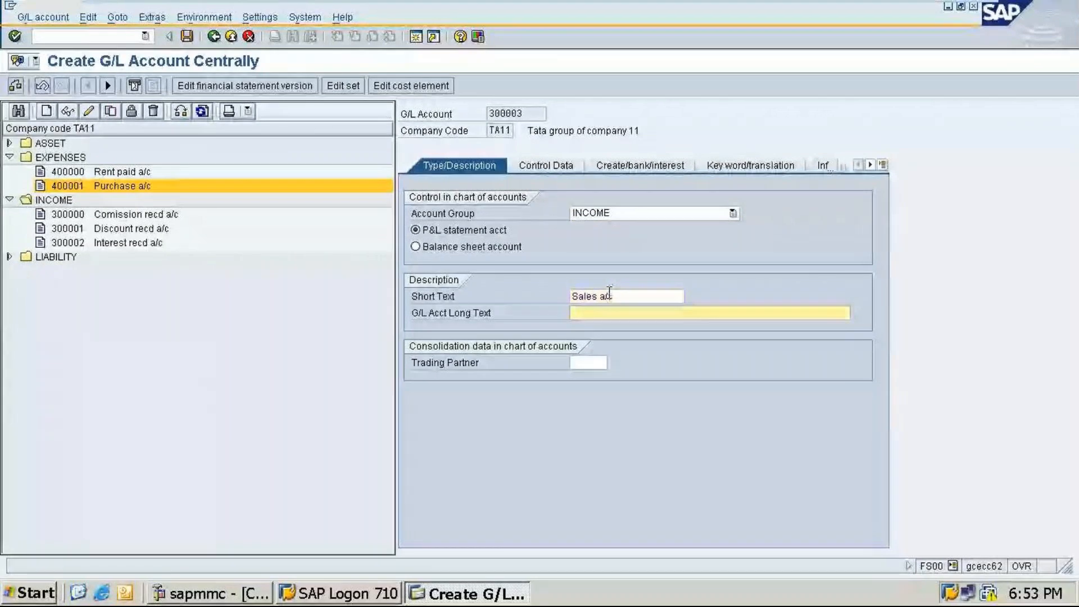
pyautogui.write('Sales account')
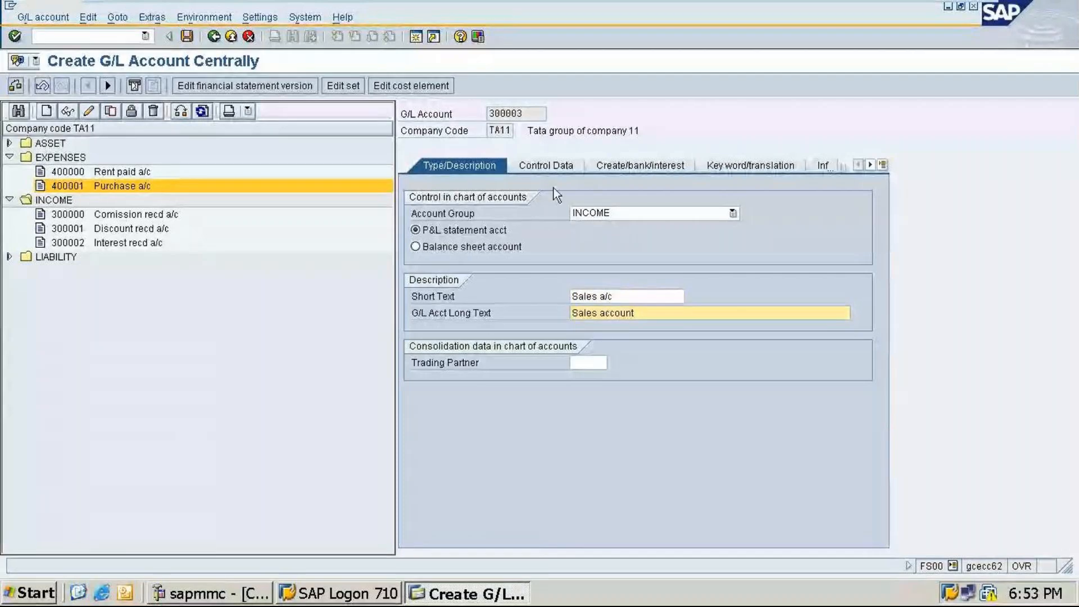
# Step: Enable line item display with sort key 001 and save account 300003
pyautogui.click(545, 166)
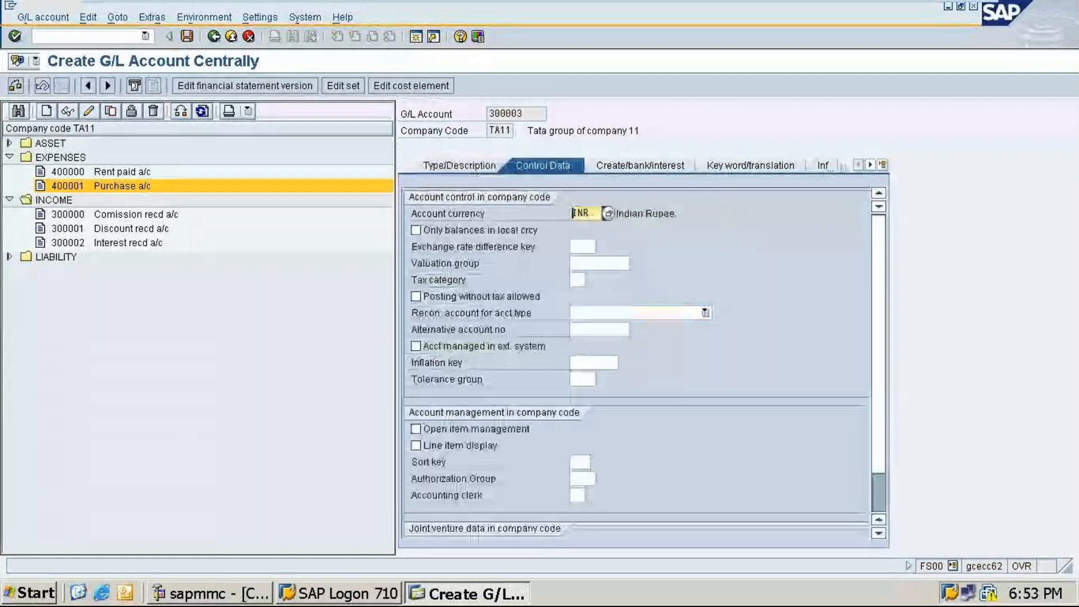
pyautogui.click(415, 445)
pyautogui.click(580, 461)
pyautogui.write('001')
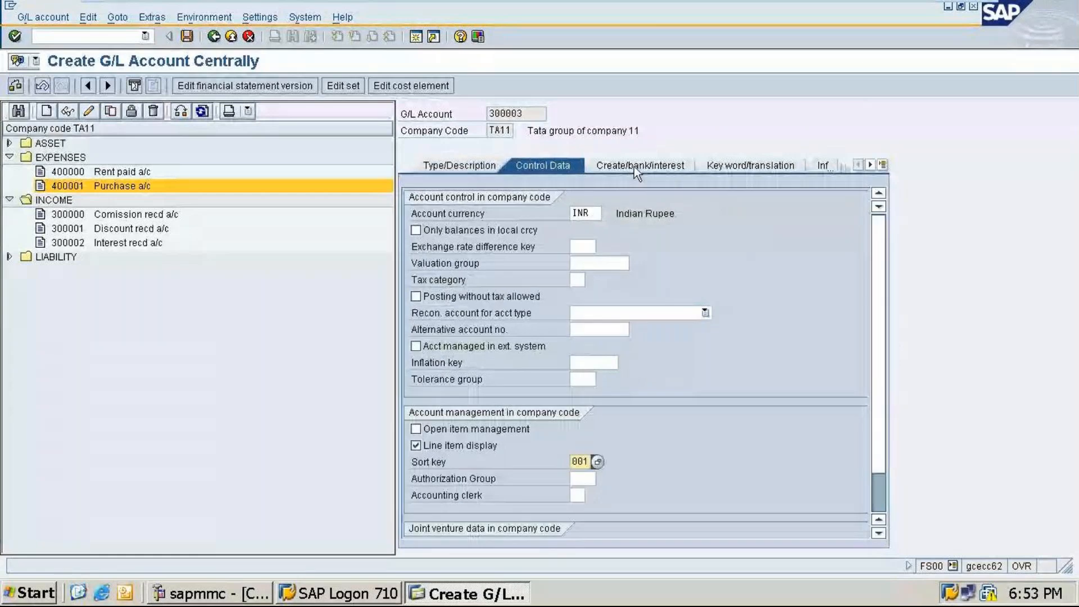
pyautogui.click(635, 166)
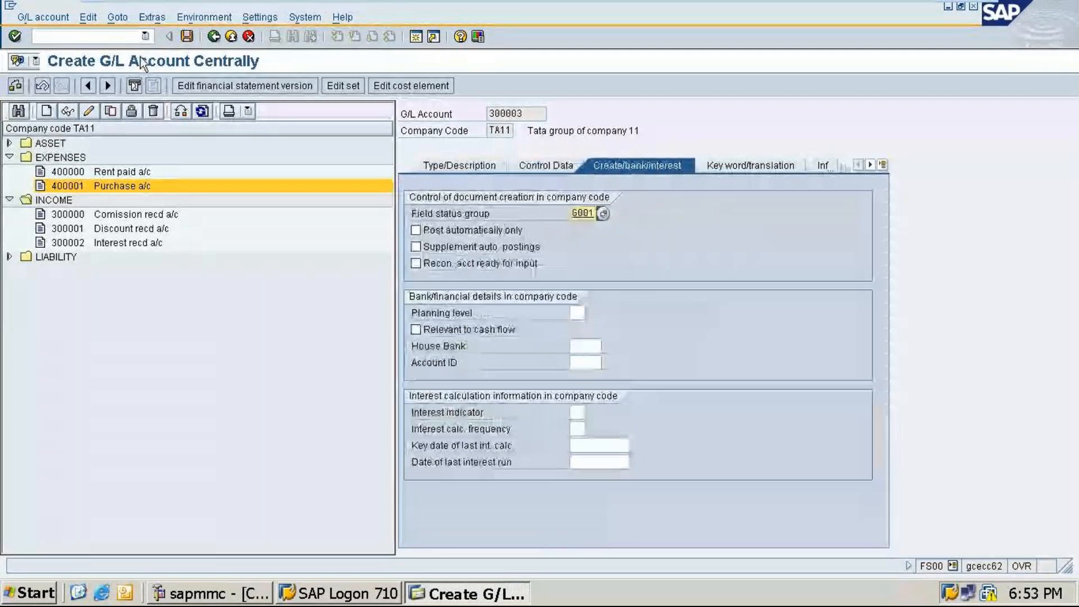
pyautogui.click(187, 37)
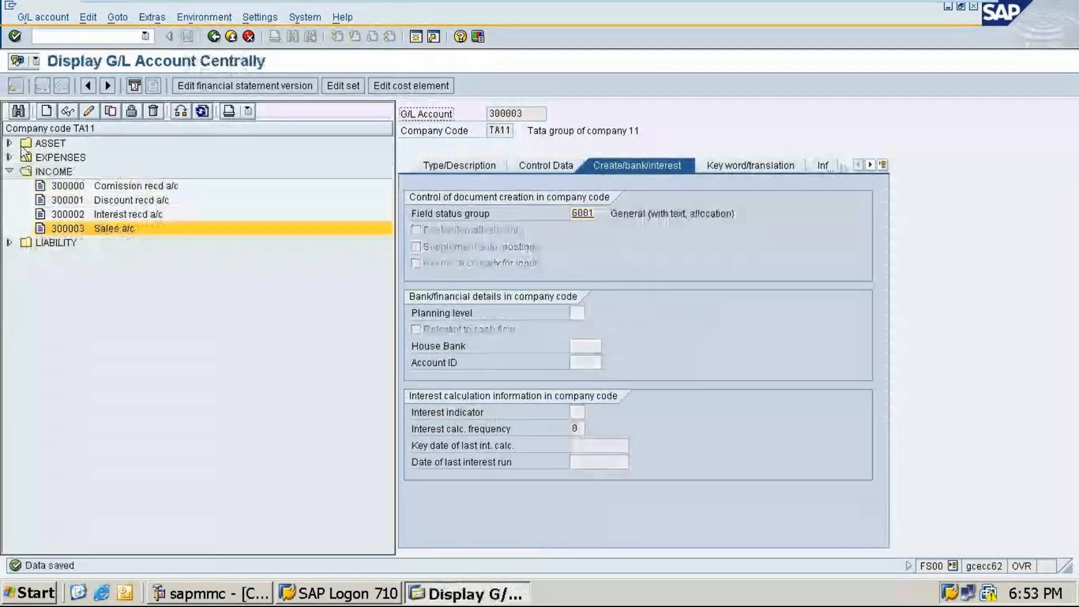
# Step: Start creating a new G/L account 100004 in company code TA11
pyautogui.doubleClick(23, 145)
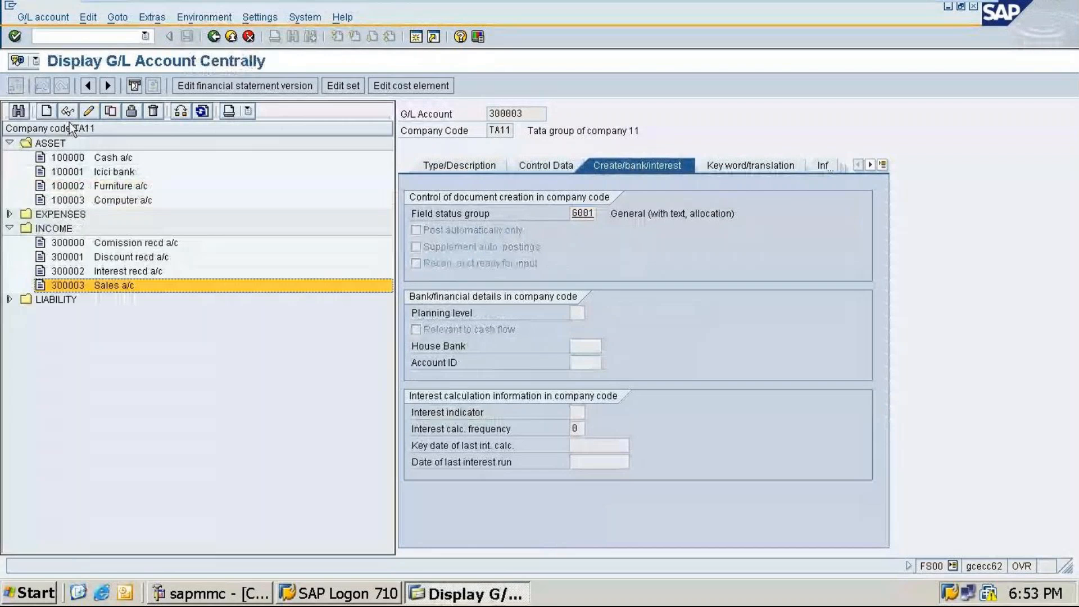
pyautogui.click(46, 111)
pyautogui.write('1')
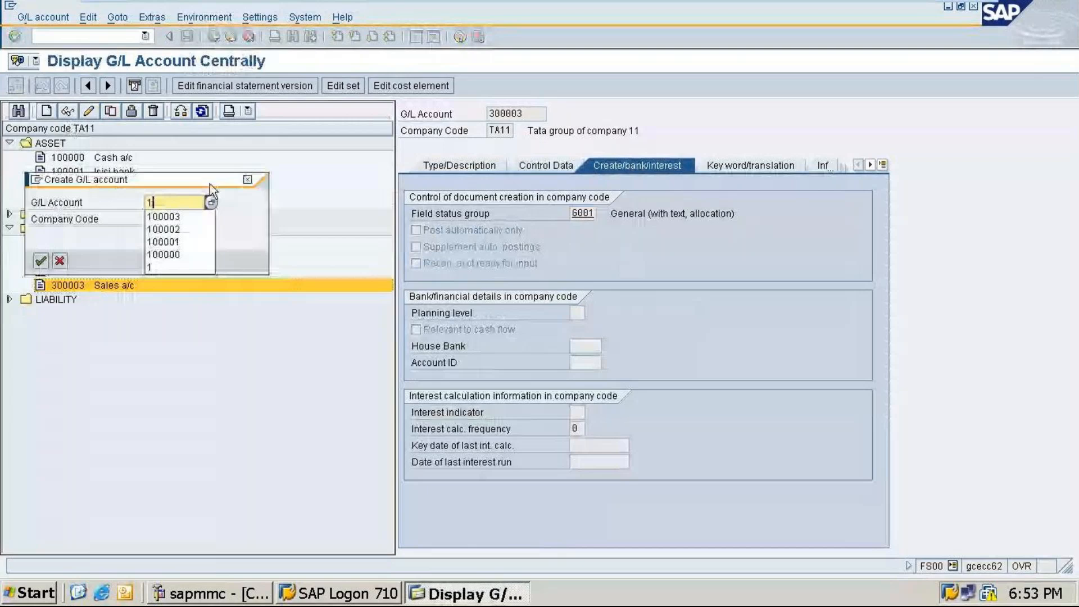
pyautogui.write('0000')
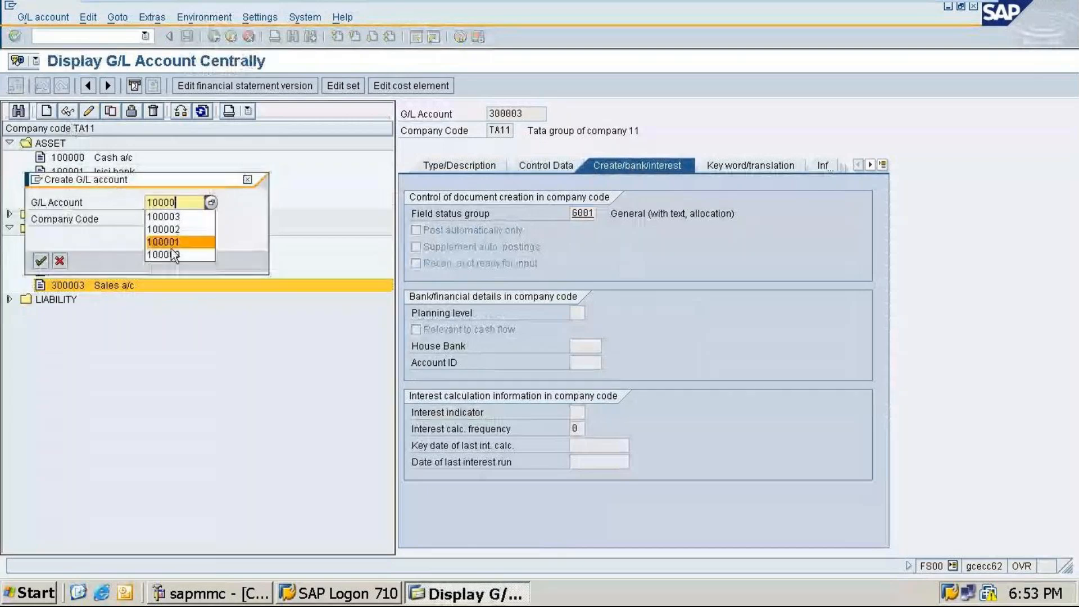
pyautogui.click(175, 255)
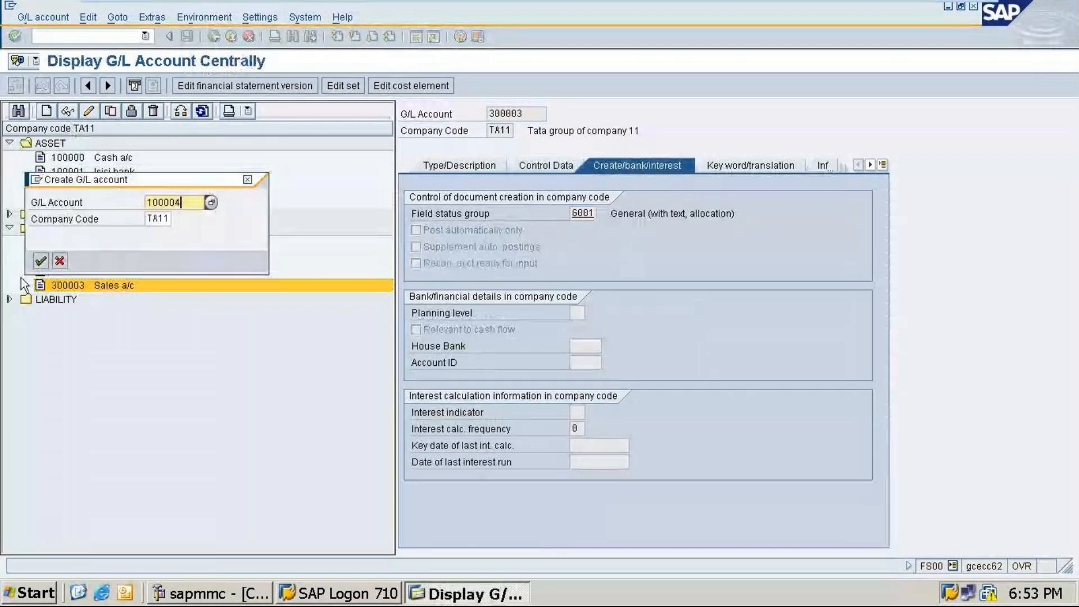
pyautogui.press('Return')
# Step: Set account 100004's account group to ASSET as a balance sheet account
pyautogui.click(607, 213)
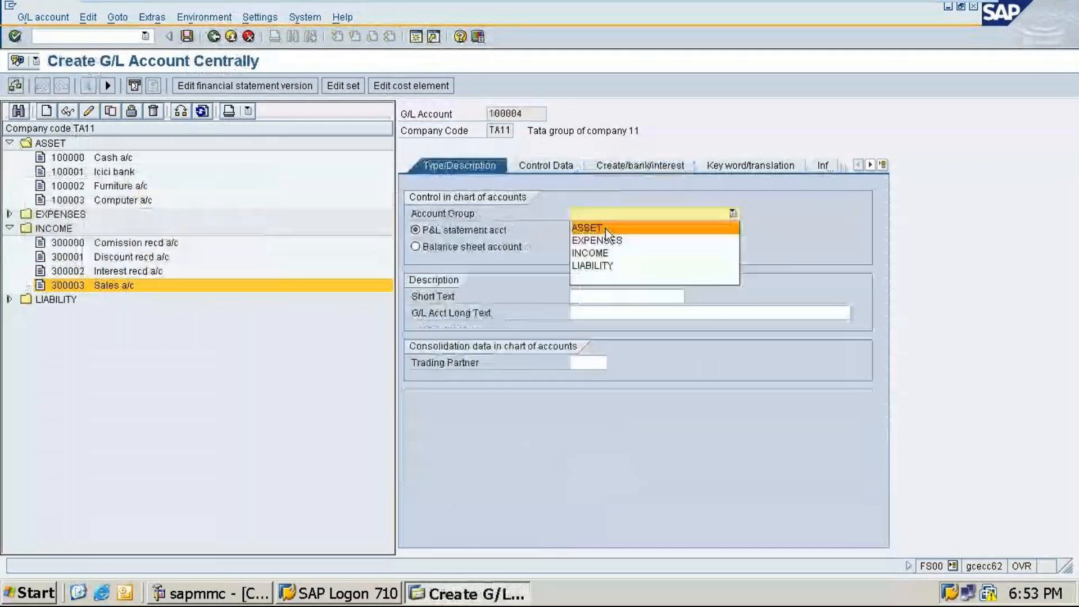
pyautogui.click(587, 228)
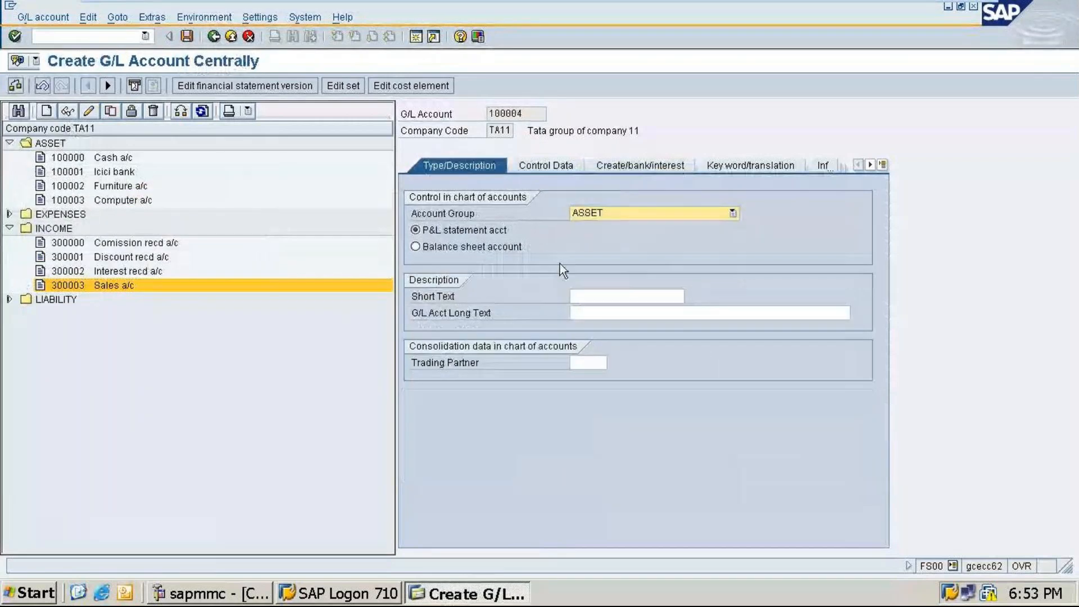
pyautogui.click(422, 247)
# Step: Enter the short text Sundry debtor a/c and the long text Sundry debtor account for account 100004
pyautogui.press('Tab')
pyautogui.write('Sundry')
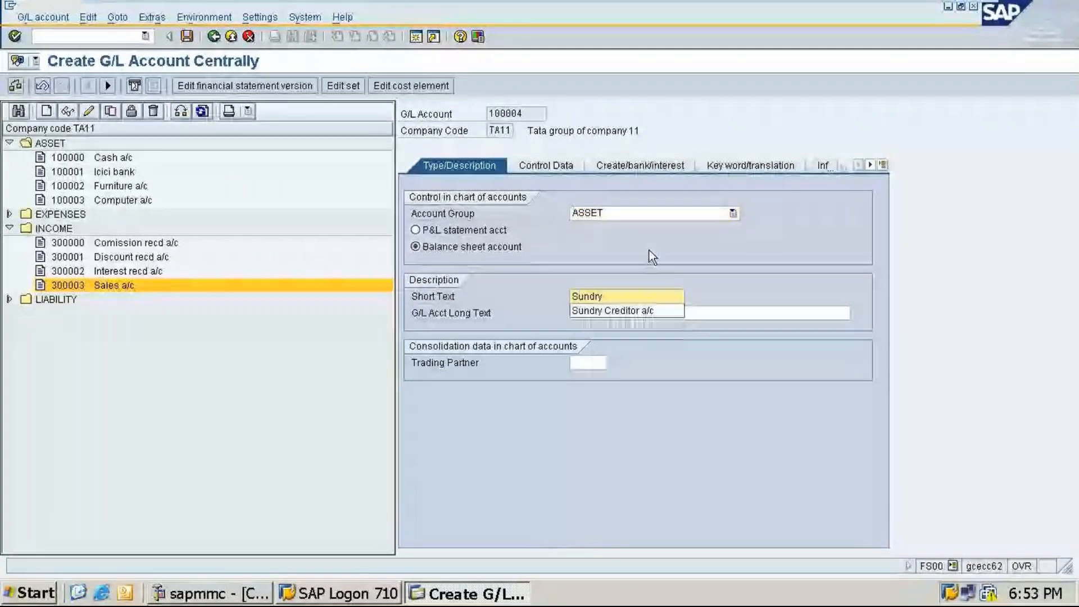
pyautogui.write(' debtor a/')
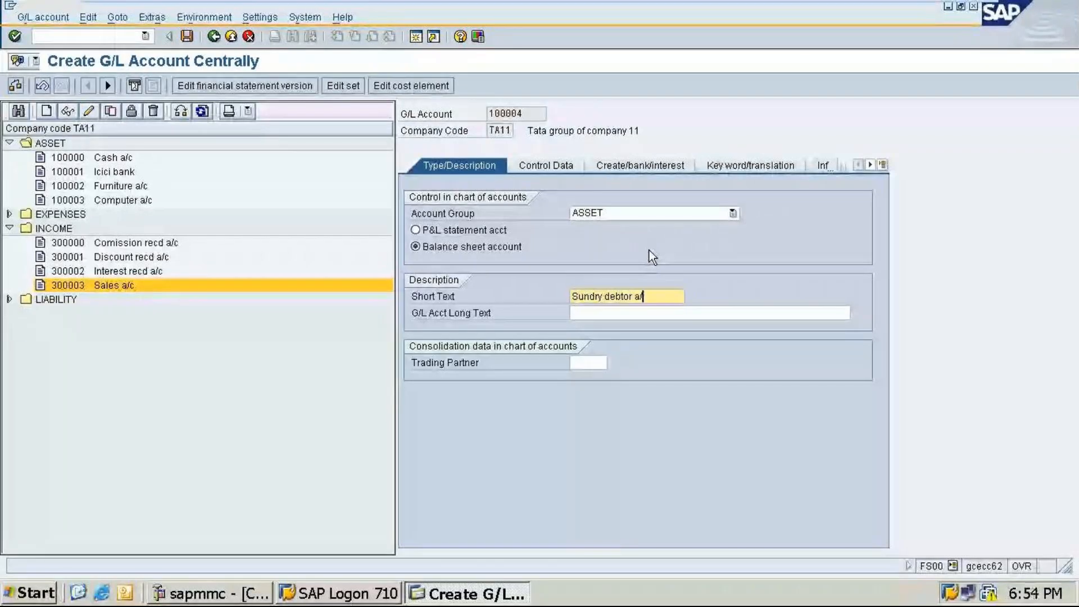
pyautogui.write('c')
pyautogui.click(607, 314)
pyautogui.write('Sundry')
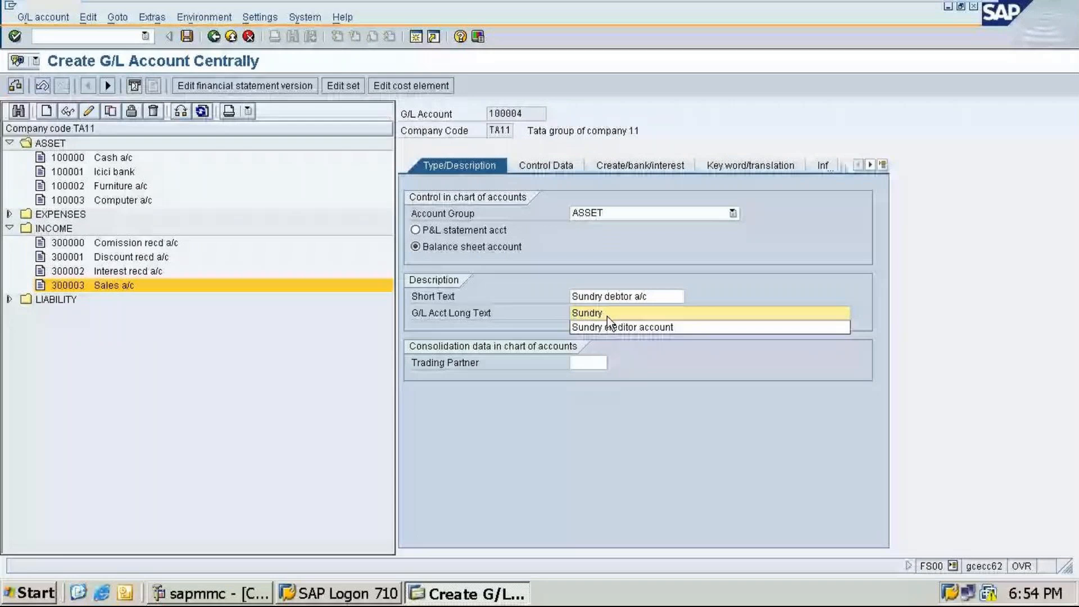
pyautogui.write(' debtor accoun')
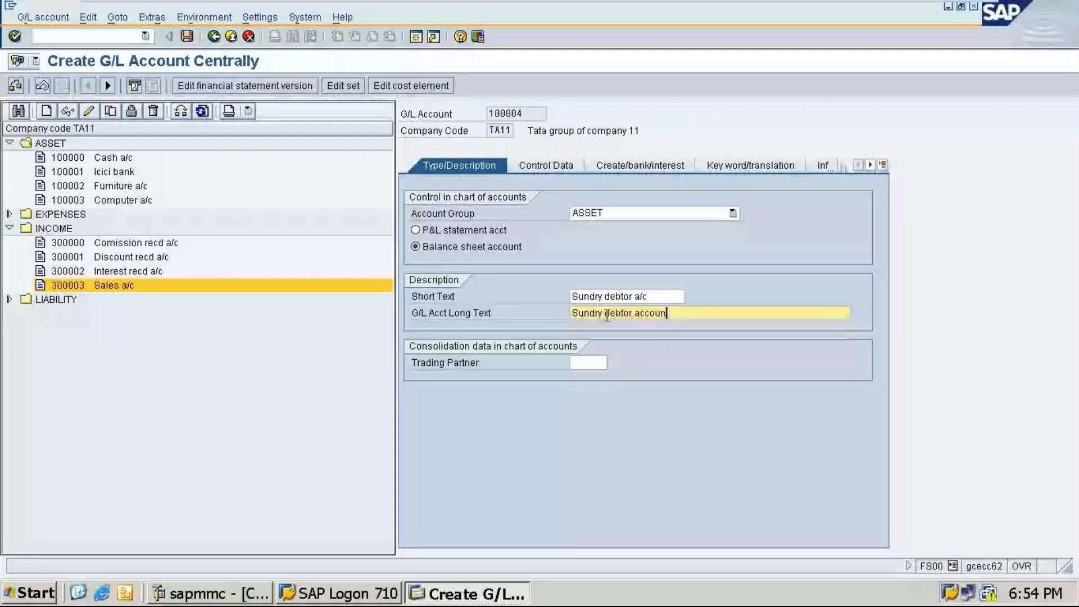
pyautogui.write('t')
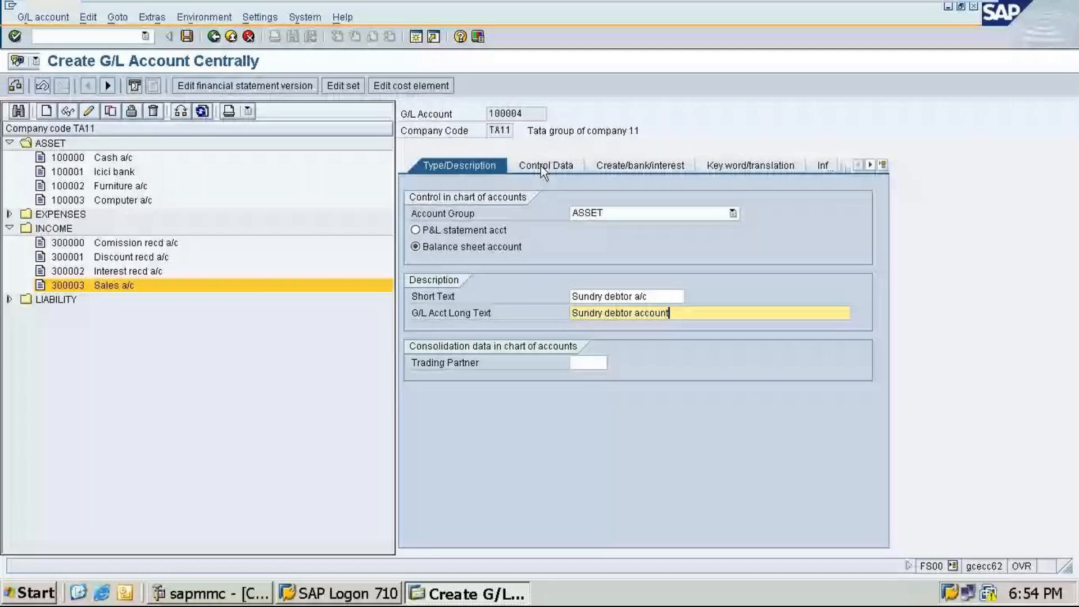
# Step: Enter sort key 001 and set the reconciliation account type to Customers for account 100004
pyautogui.click(541, 166)
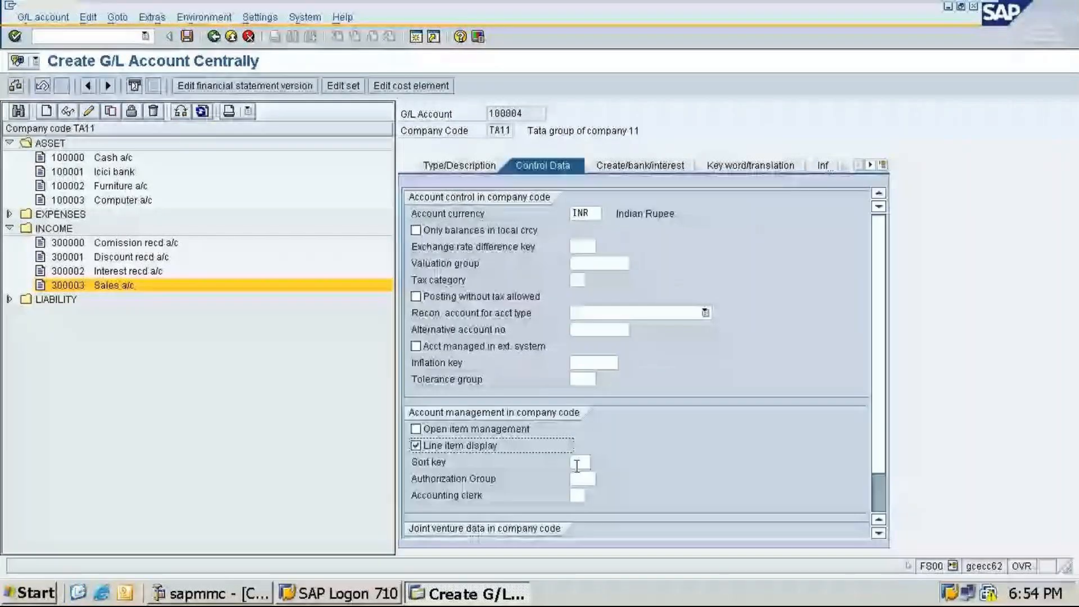
pyautogui.click(577, 464)
pyautogui.write('00')
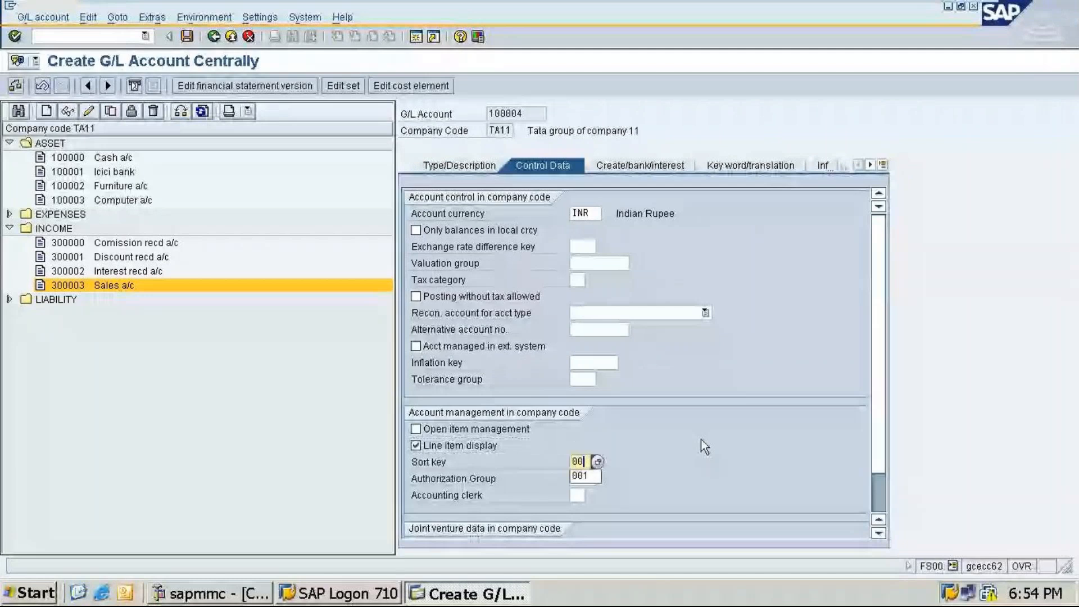
pyautogui.write('1')
pyautogui.click(669, 164)
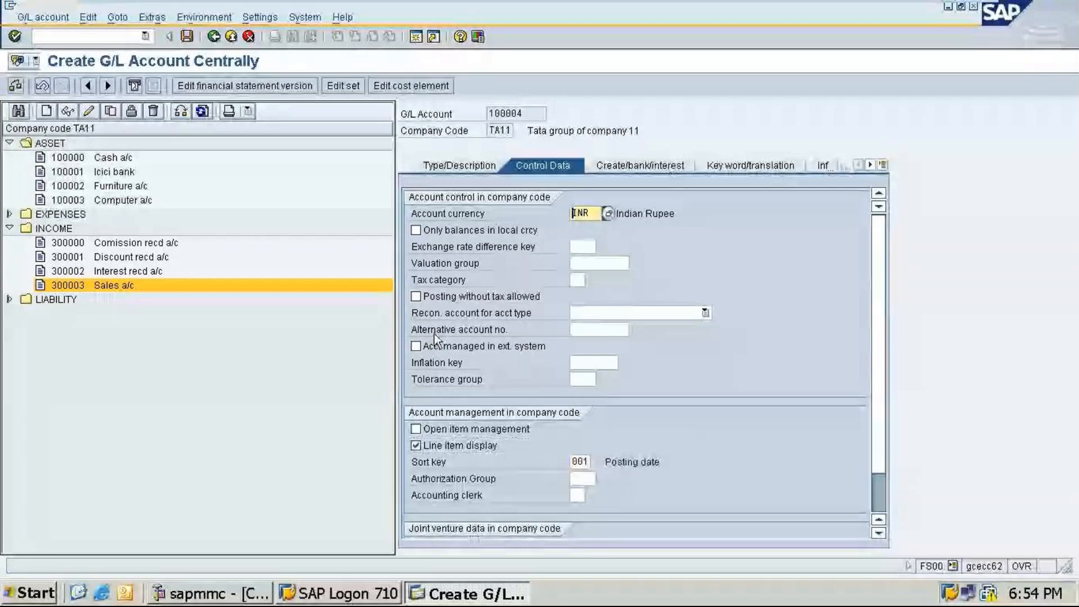
pyautogui.click(595, 313)
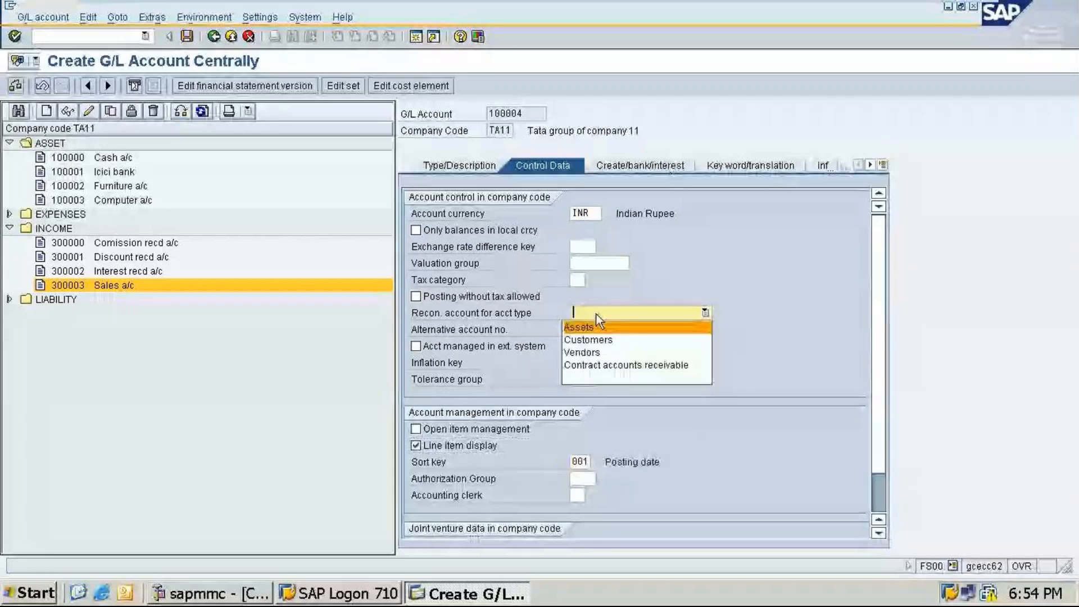
pyautogui.click(588, 339)
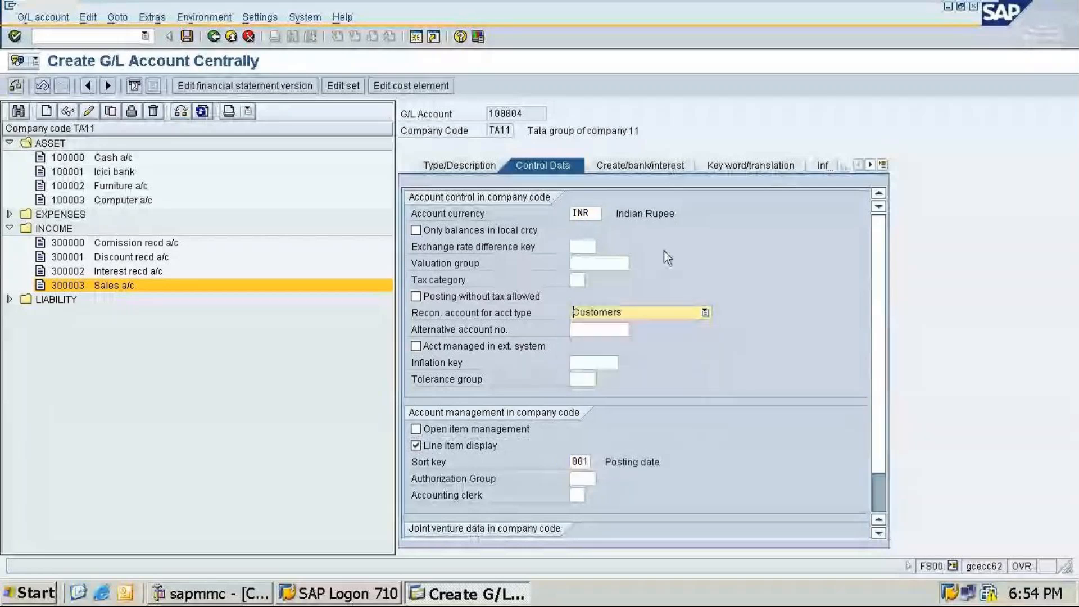
# Step: Set account 100004's field status group to G067
pyautogui.click(623, 163)
pyautogui.write('g')
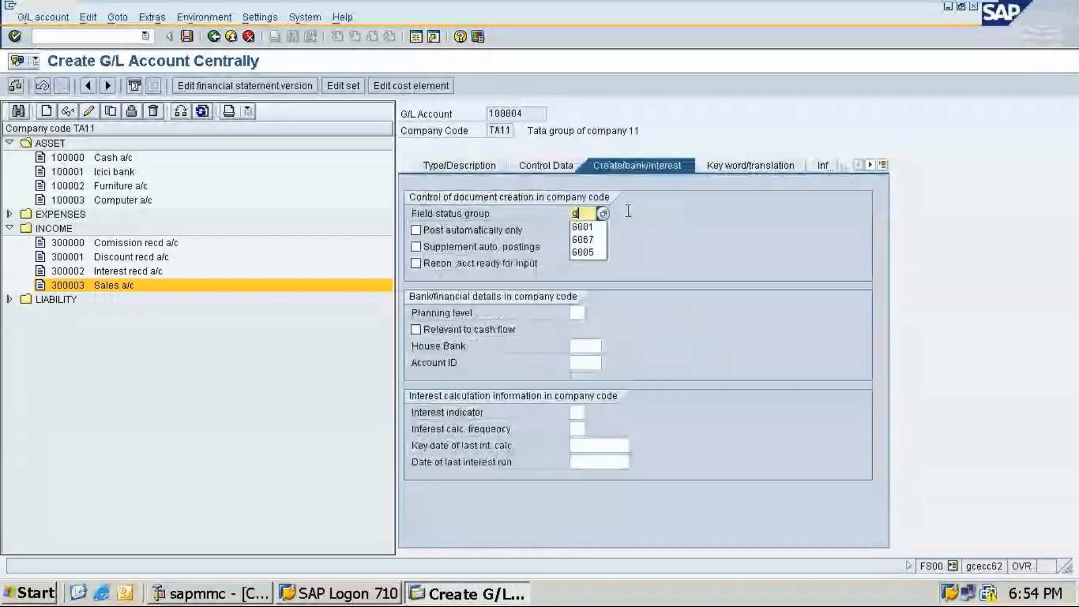
pyautogui.click(582, 240)
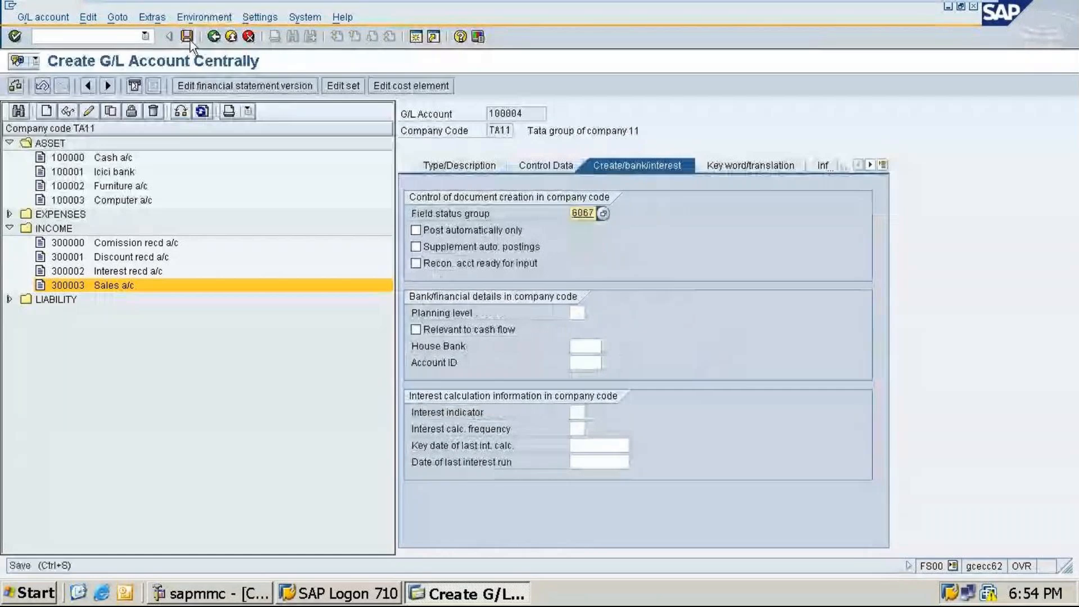
# Step: Save account 100004 and expand the INCOME, EXPENSES and LIABILITY folders in the account tree
pyautogui.click(189, 38)
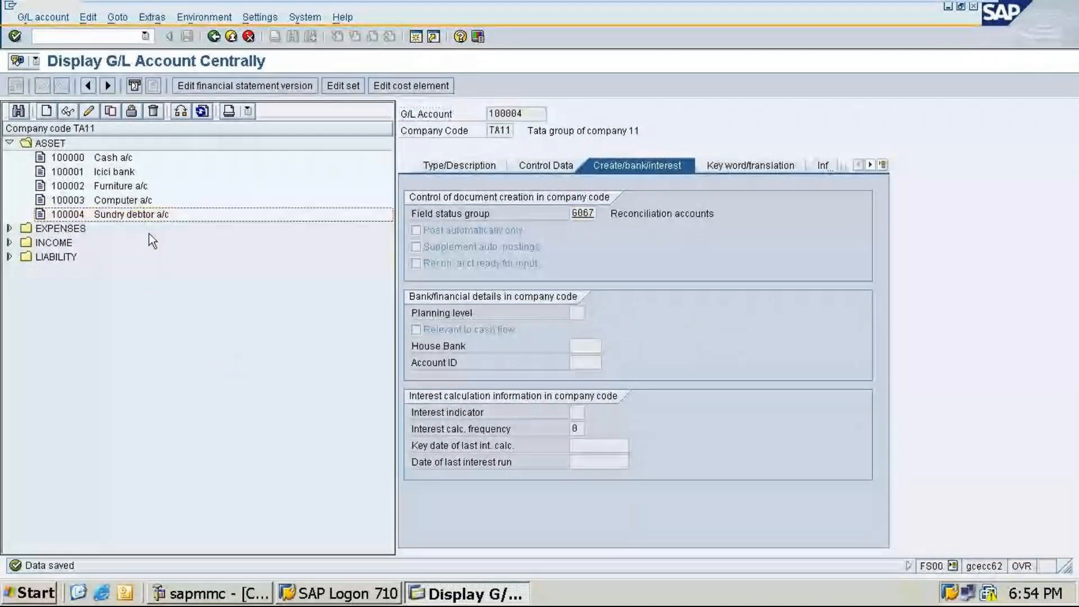
pyautogui.click(10, 243)
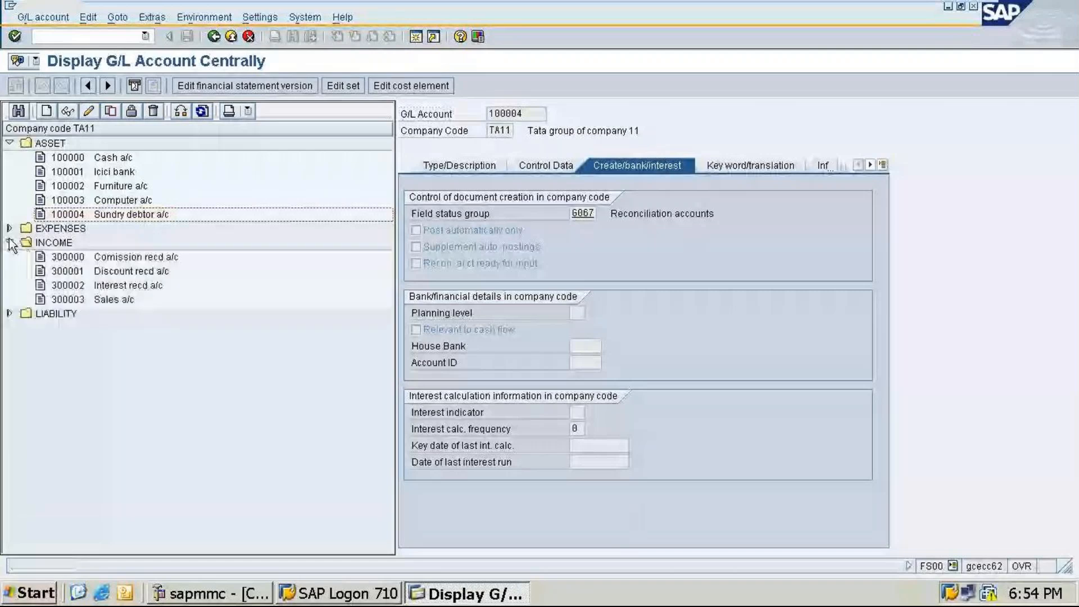
pyautogui.click(10, 229)
pyautogui.click(9, 342)
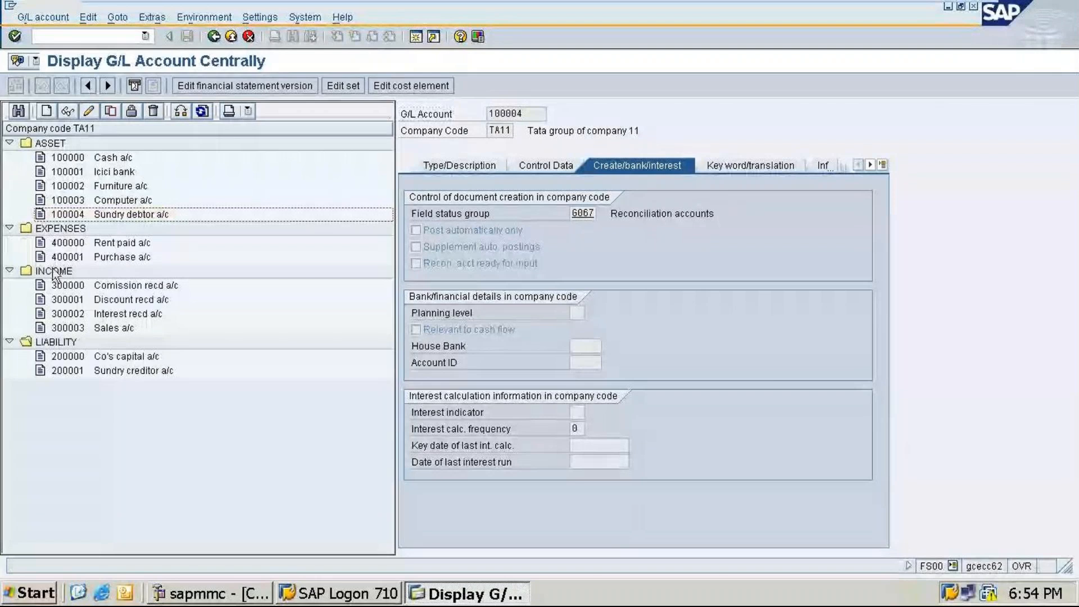
# Step: Start creating G/L account 400002 in company code TA11
pyautogui.click(47, 112)
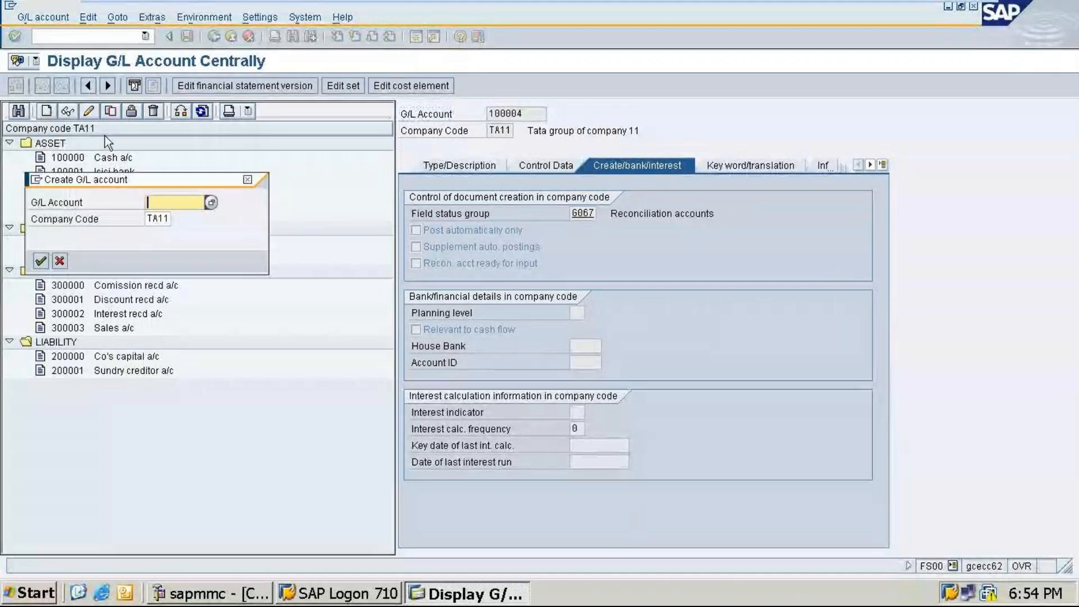
pyautogui.moveTo(128, 179); pyautogui.dragTo(192, 159)
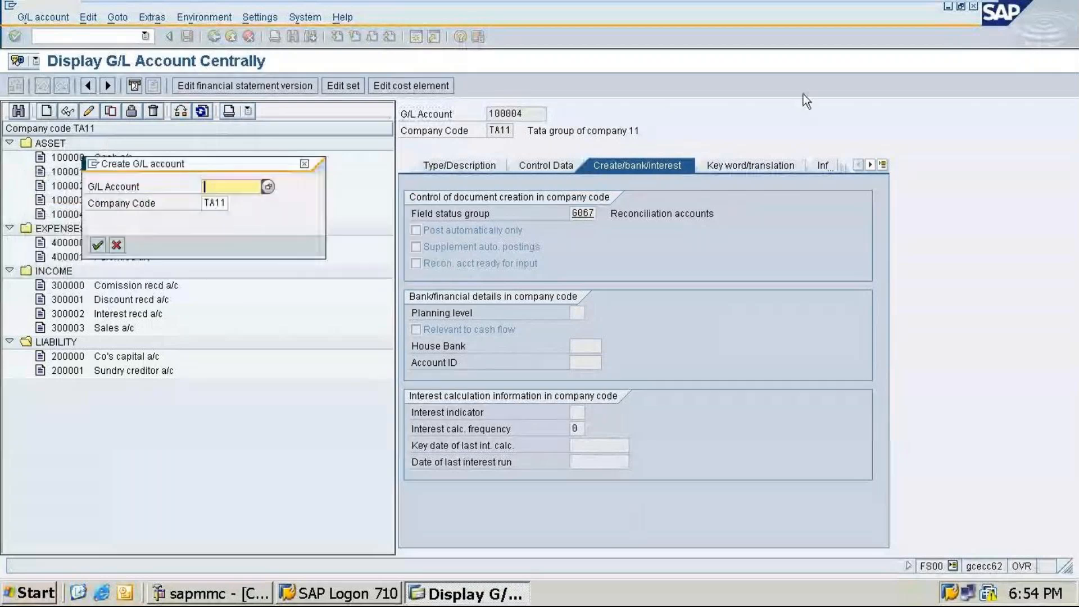
pyautogui.write('com')
pyautogui.press('BackSpace')
pyautogui.press('BackSpace')
pyautogui.press('BackSpace')
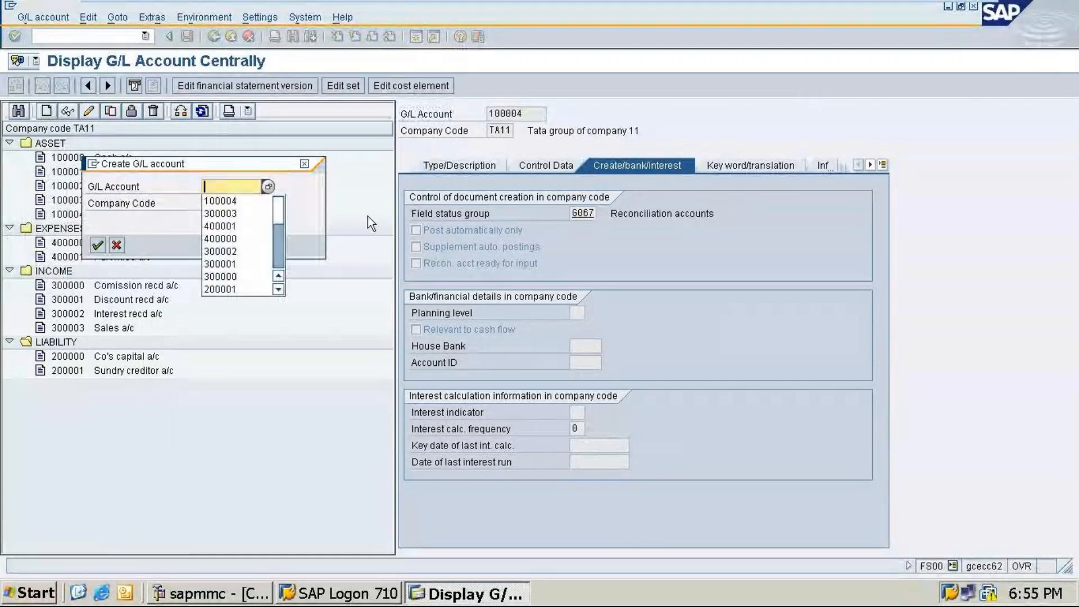
pyautogui.click(220, 238)
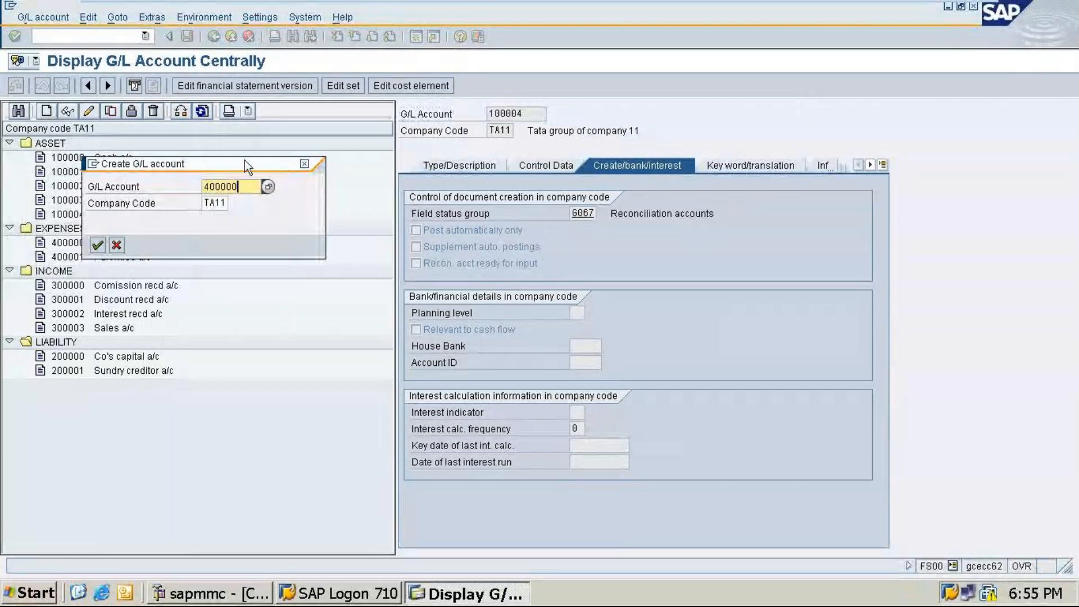
pyautogui.press('BackSpace')
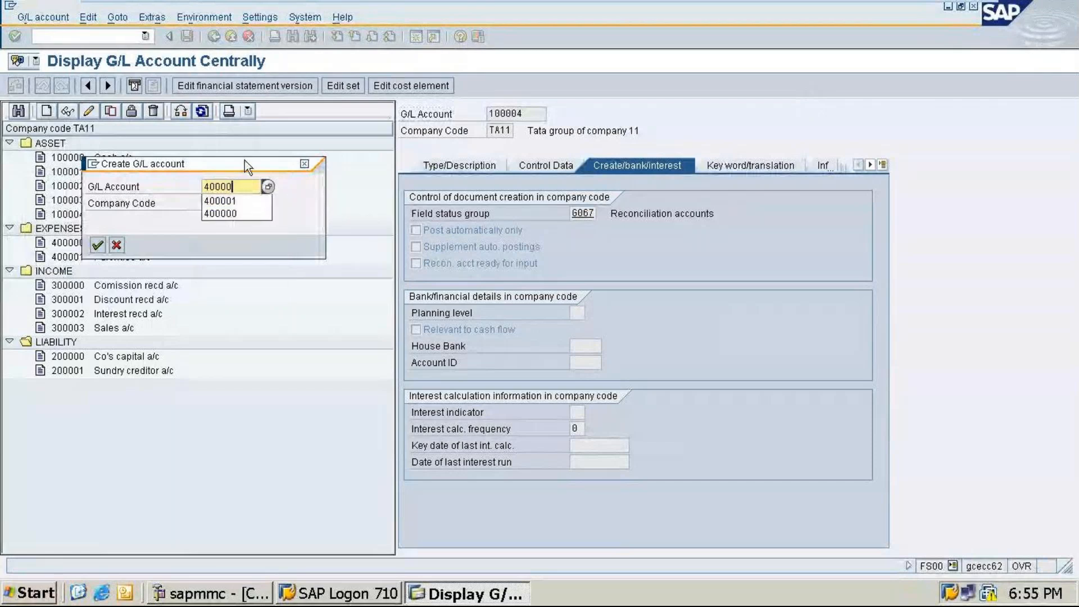
pyautogui.write('2')
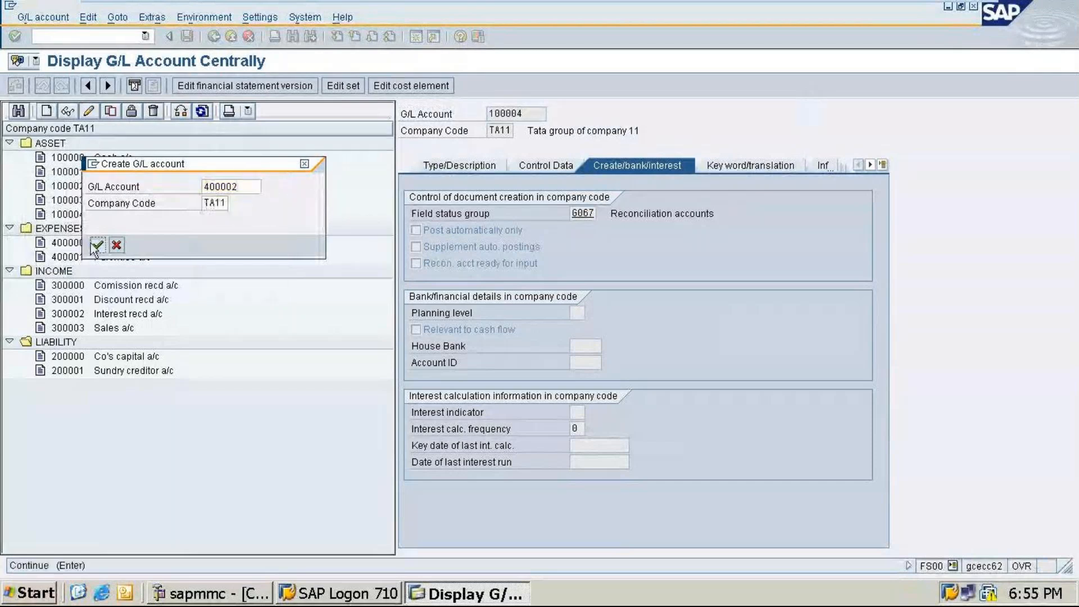
pyautogui.click(97, 245)
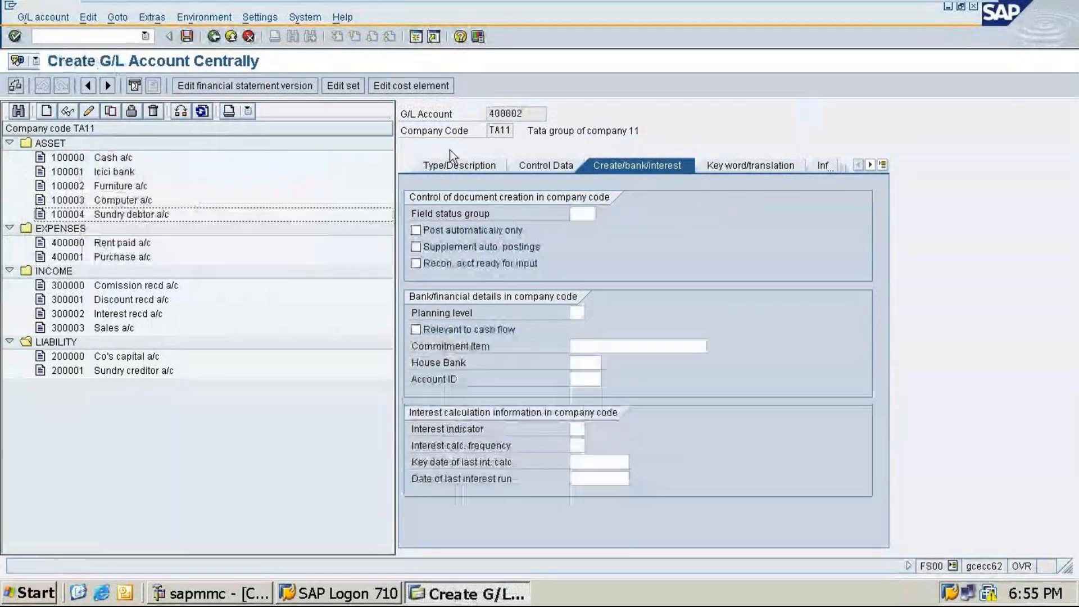
# Step: Enter the short text Commission paid and the long text Commission paid account for account 400002
pyautogui.click(454, 164)
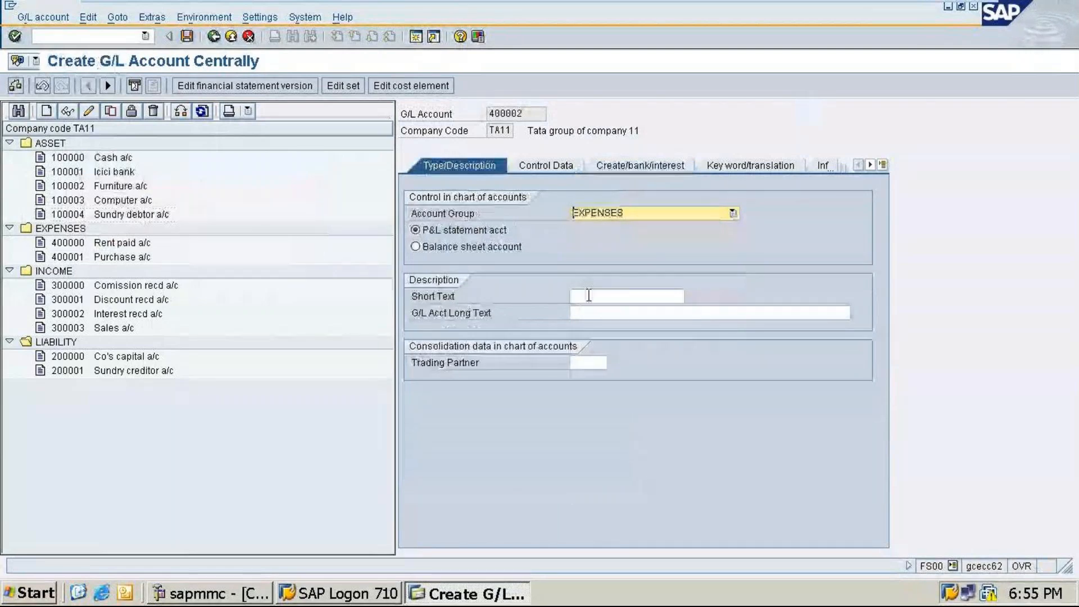
pyautogui.click(589, 295)
pyautogui.write('Co')
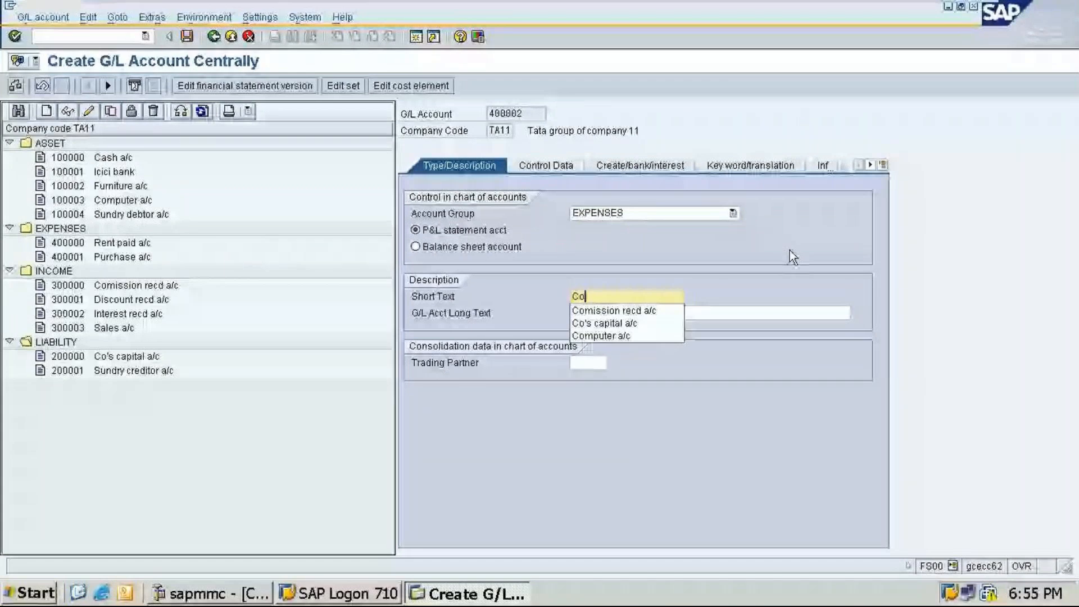
pyautogui.write('mm')
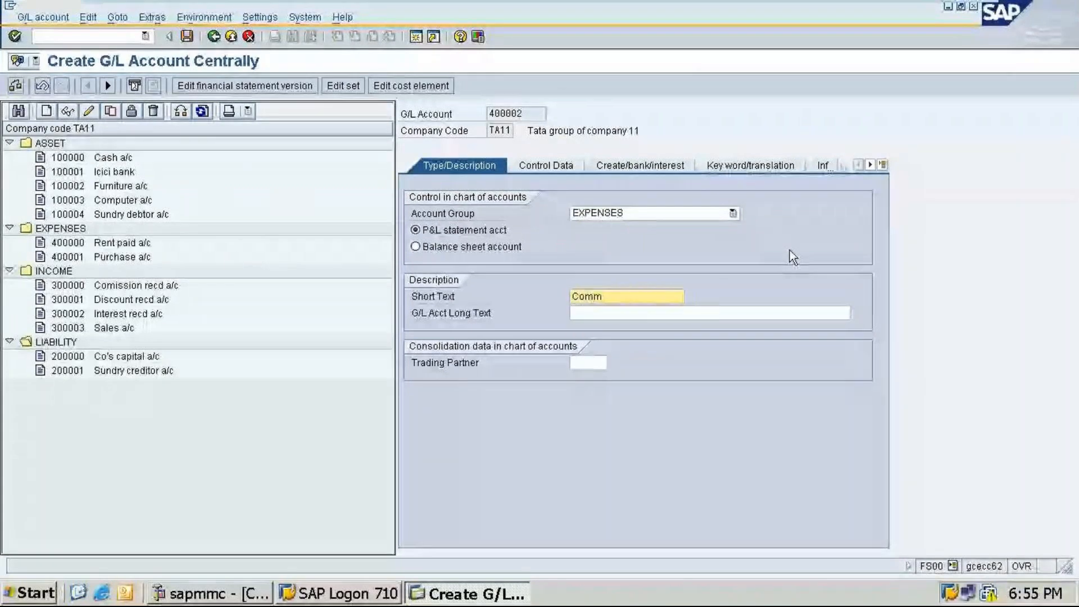
pyautogui.write('ission paid')
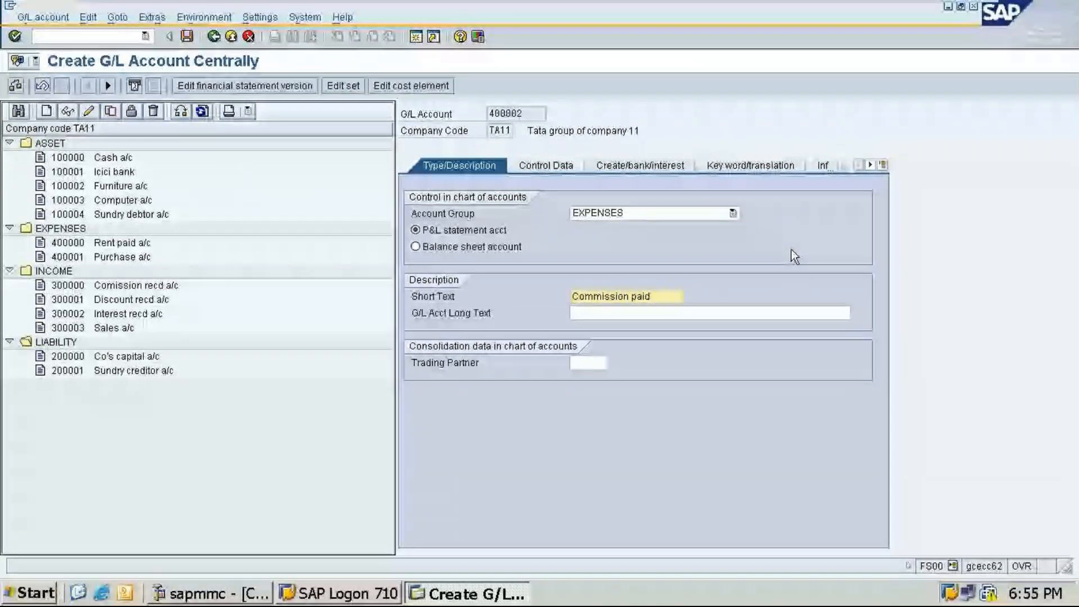
pyautogui.click(629, 314)
pyautogui.write('Co')
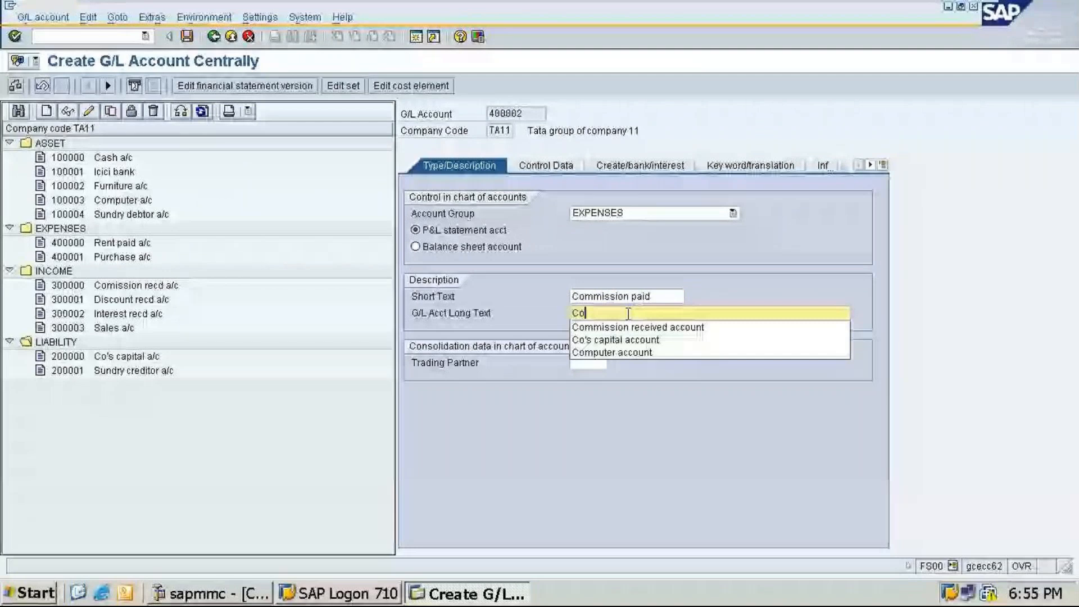
pyautogui.write('mmission paid')
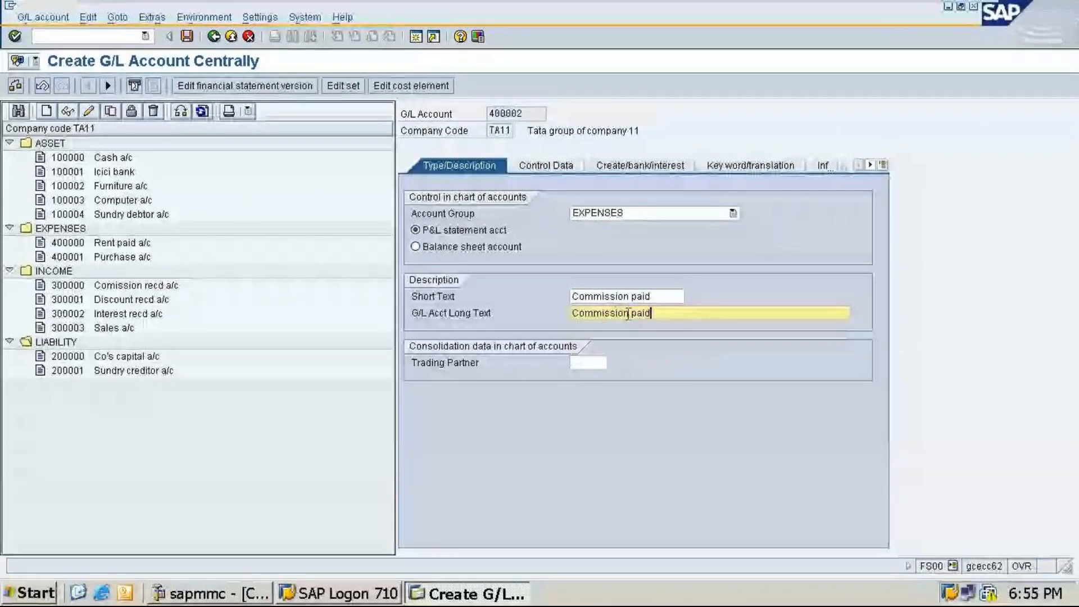
pyautogui.write(' a/')
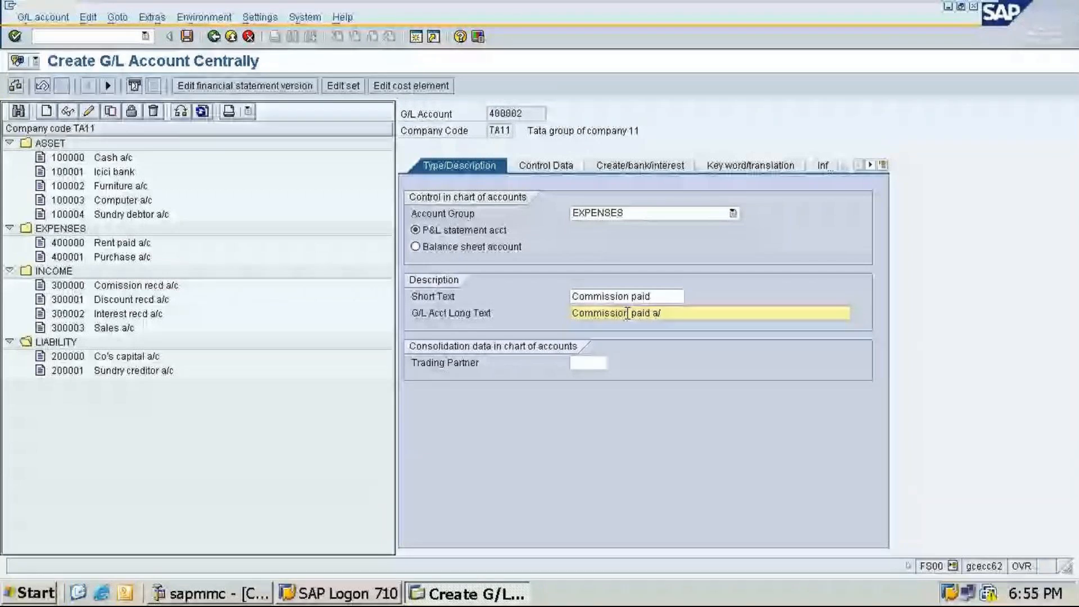
pyautogui.press('BackSpace')
pyautogui.write('ccou')
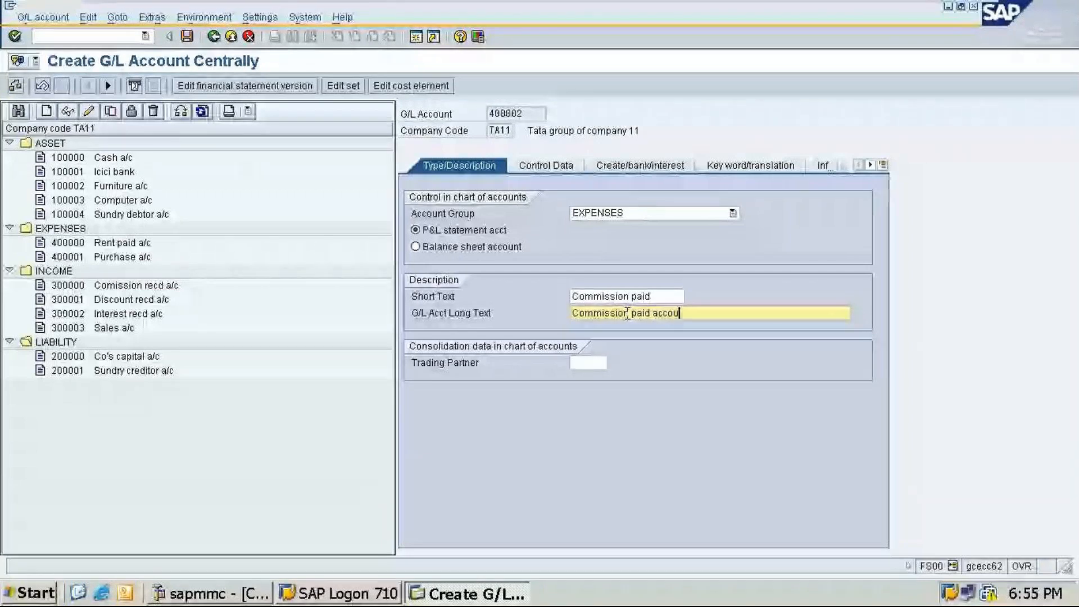
pyautogui.write('nt')
# Step: Set account 400002's field status group to G001 and save the account
pyautogui.click(640, 166)
pyautogui.click(579, 213)
pyautogui.write('g')
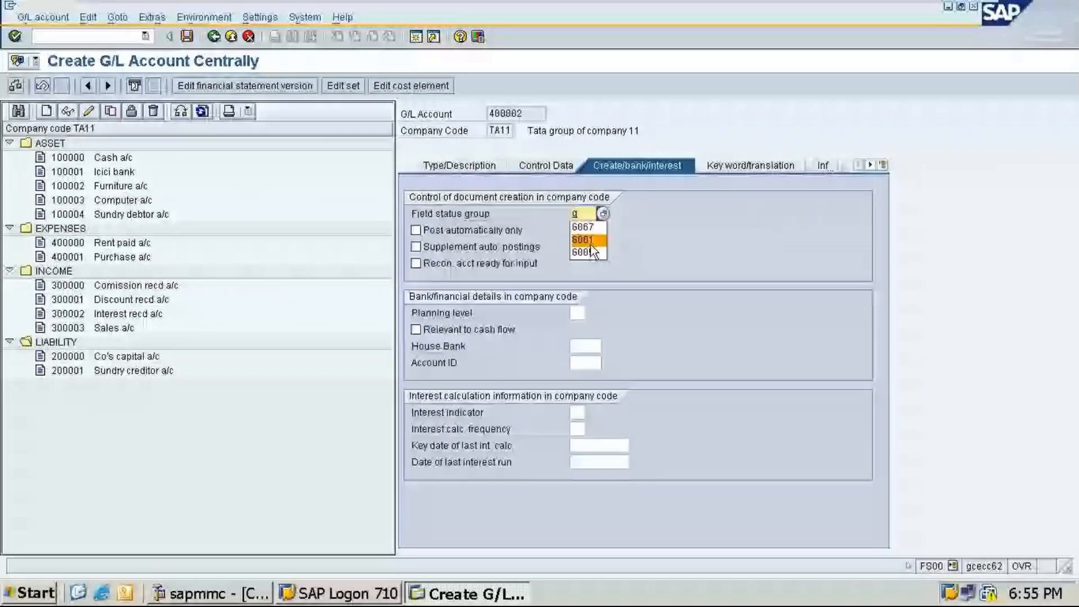
pyautogui.click(592, 243)
pyautogui.click(187, 38)
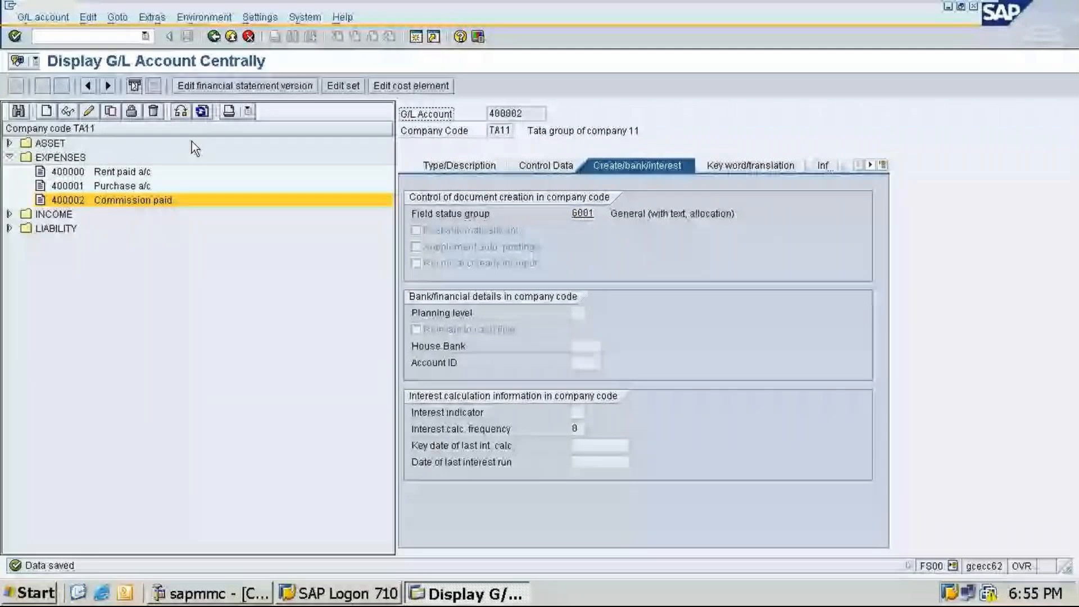
# Step: Start creating G/L account 400003 in company code TA11
pyautogui.click(46, 110)
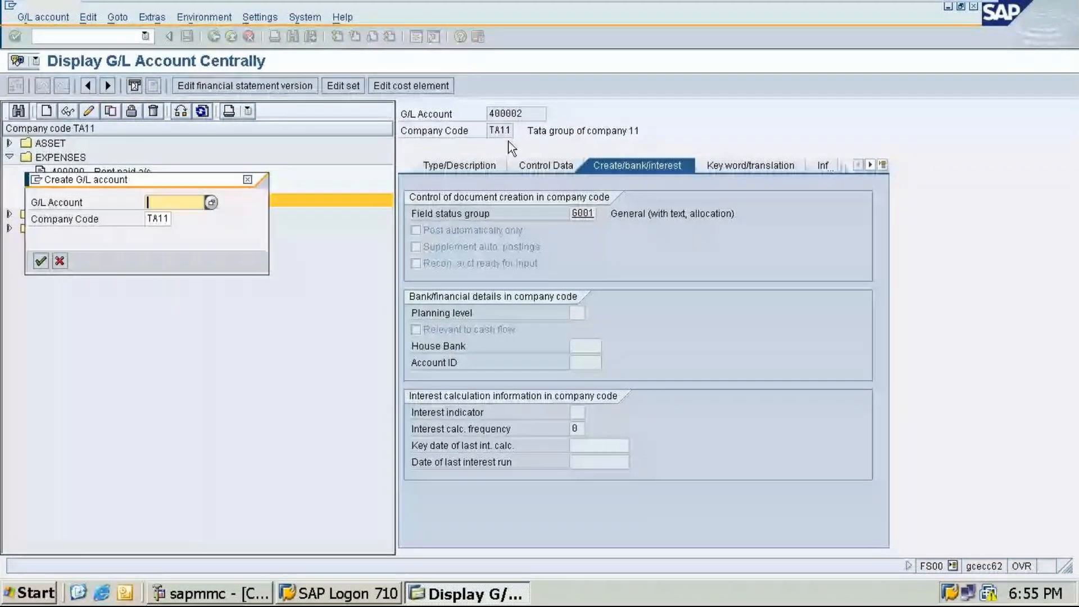
pyautogui.write('4')
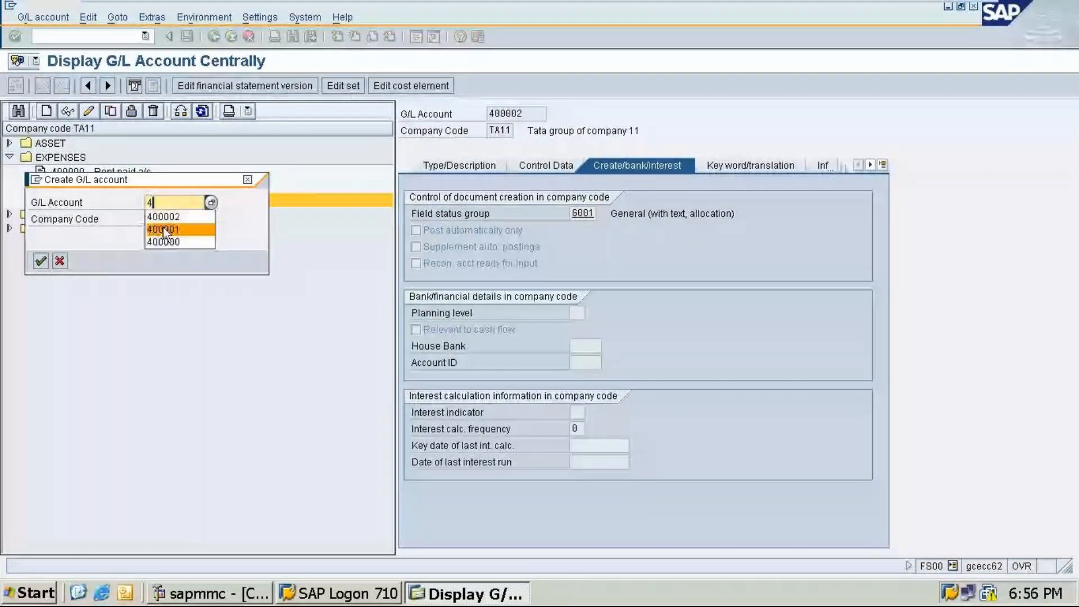
pyautogui.write('00003')
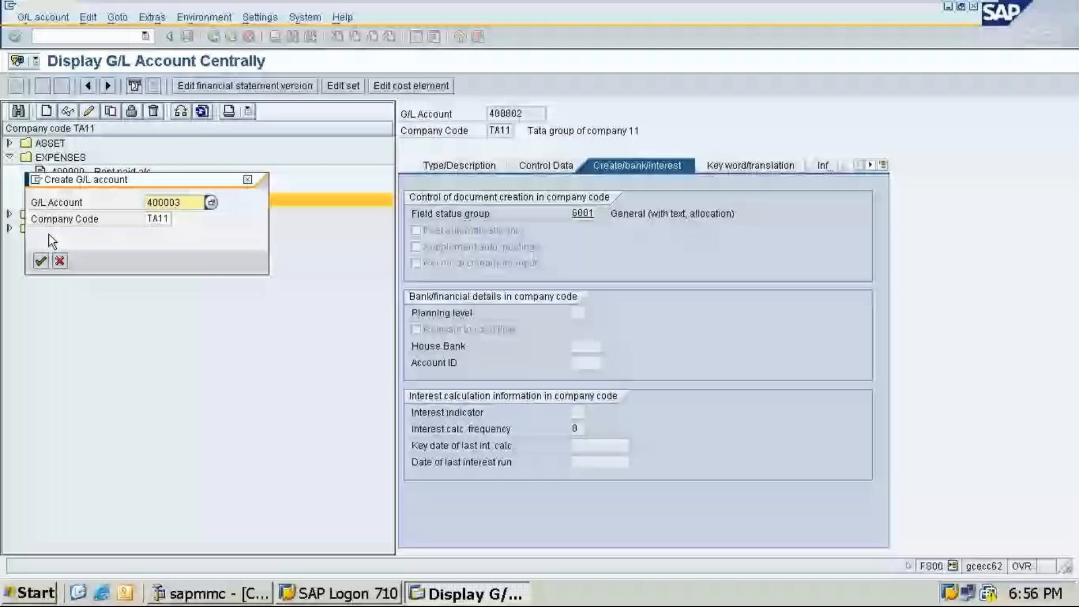
pyautogui.press('Return')
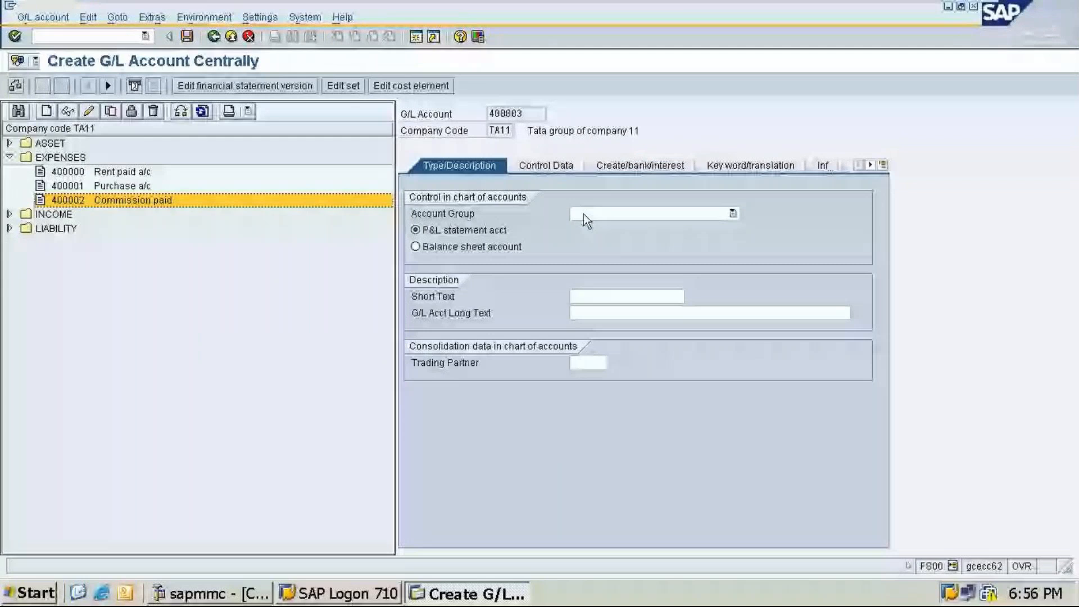
# Step: Set account 400003's group to EXPENSES and enter the short text Advertisement exp. and long text Advertisement expenses a/c
pyautogui.click(583, 215)
pyautogui.click(622, 292)
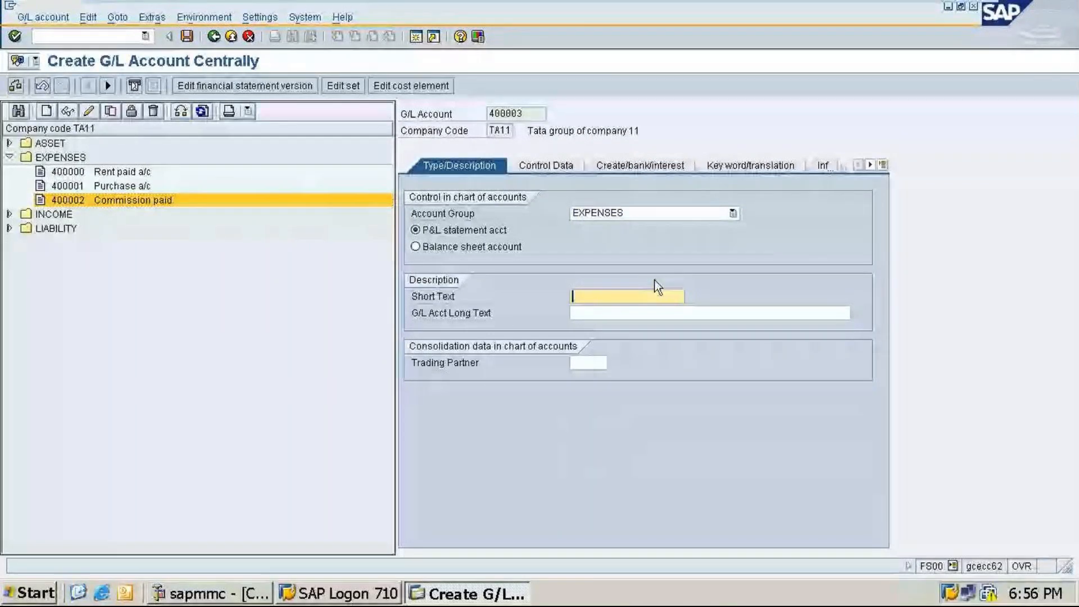
pyautogui.write('Advertisement exp')
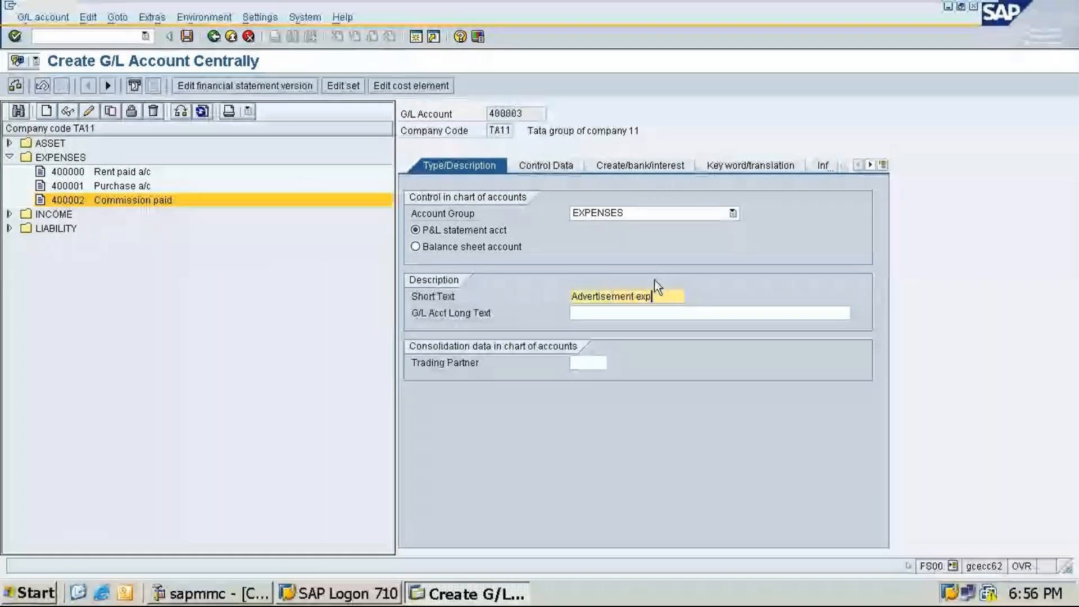
pyautogui.write('.')
pyautogui.click(648, 314)
pyautogui.write('Advertis')
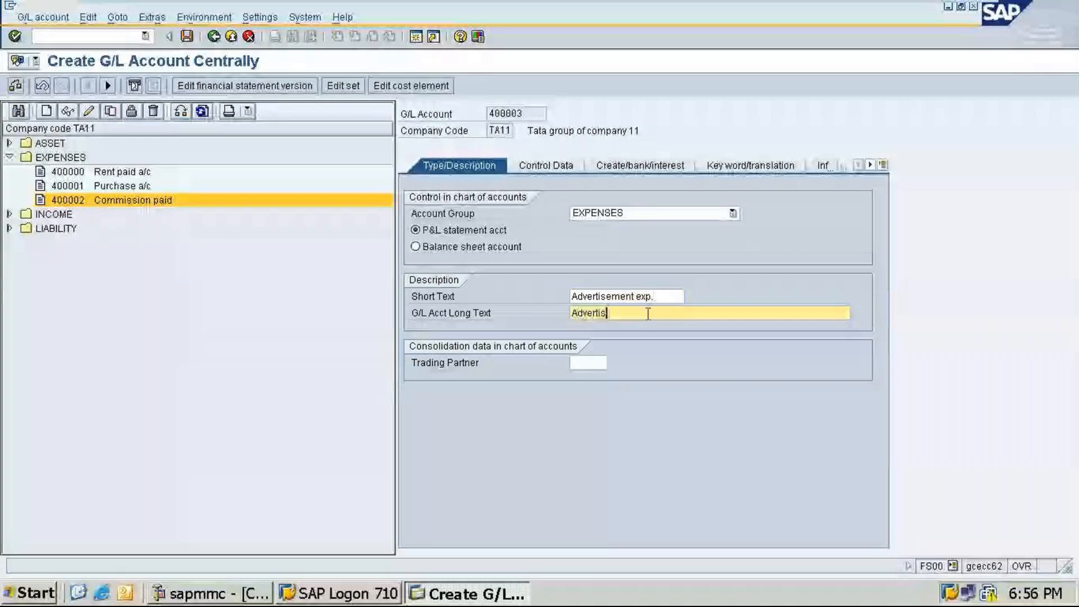
pyautogui.write('ement expe')
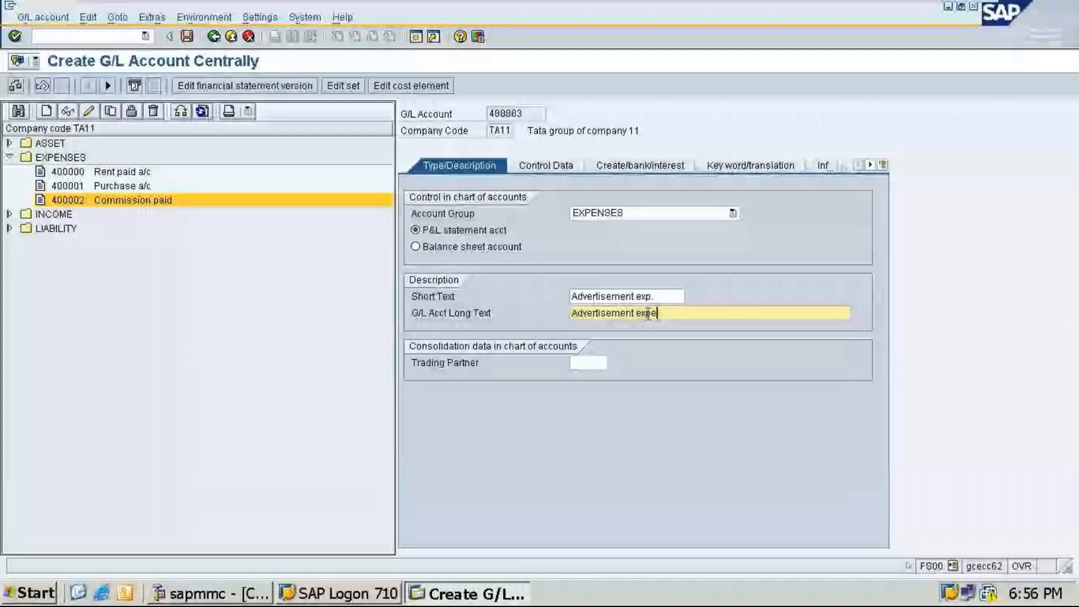
pyautogui.write('nses a/c')
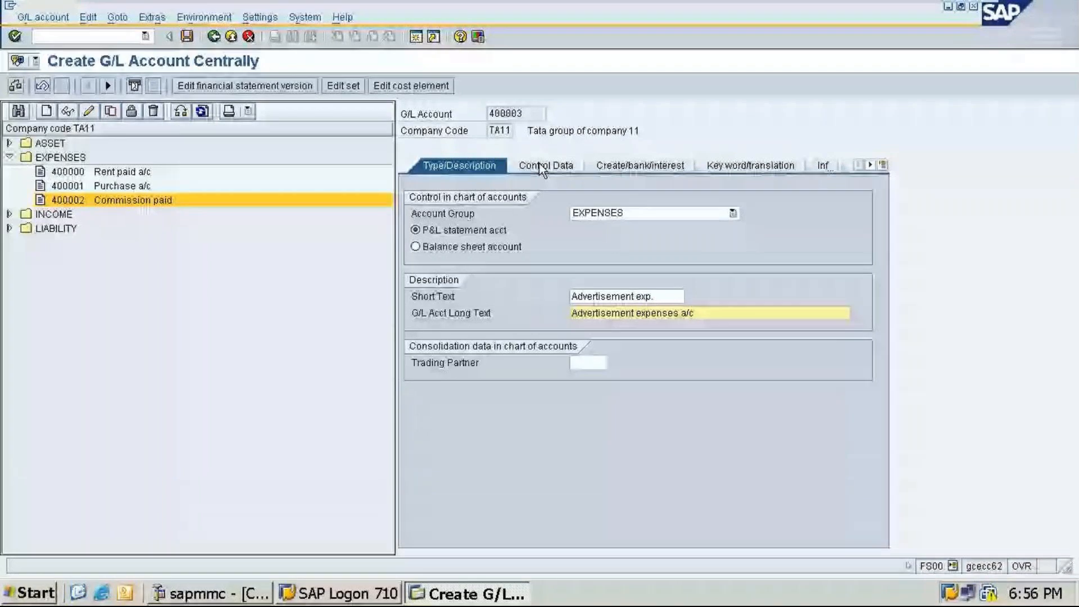
# Step: Enable line item display and enter sort key 001 for account 400003
pyautogui.click(539, 163)
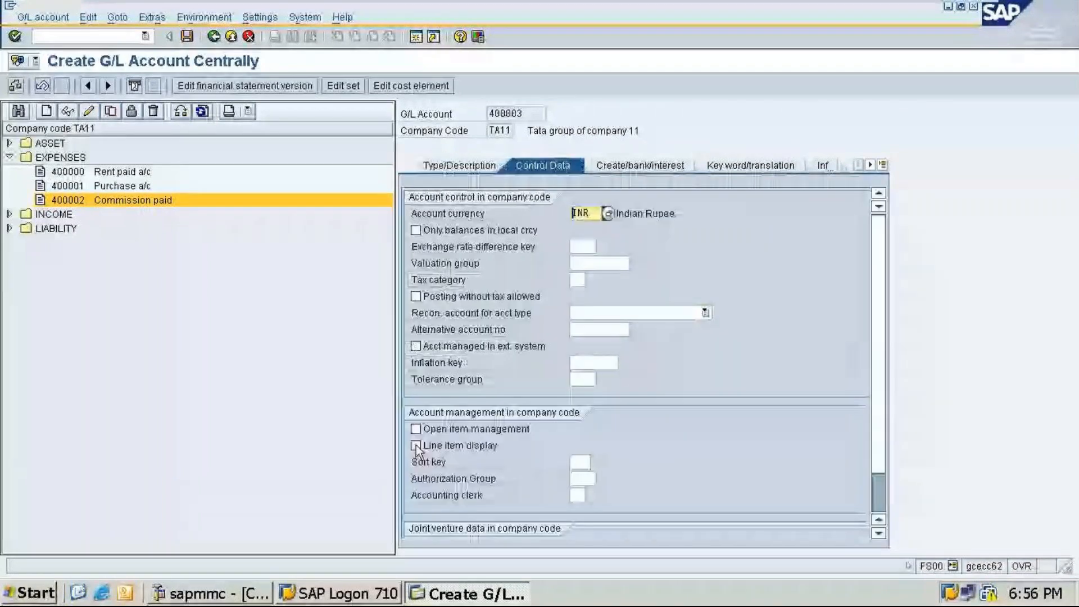
pyautogui.click(416, 445)
pyautogui.press('Tab')
pyautogui.write('001')
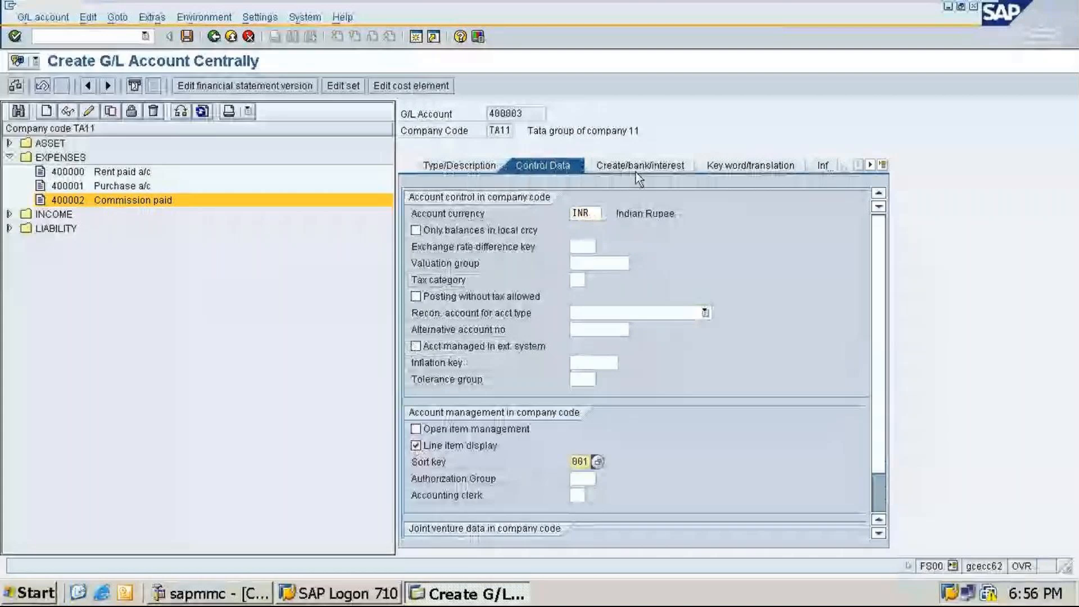
# Step: Set account 400003's field status group to G001 and save the account
pyautogui.click(636, 170)
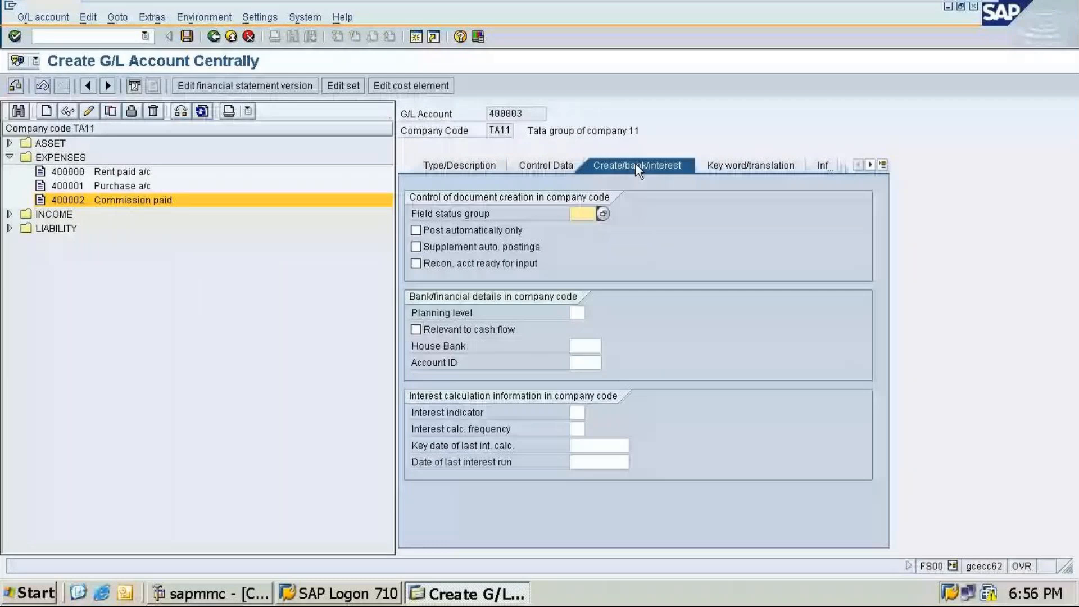
pyautogui.write('G001')
pyautogui.hotkey('ctrl', 's')
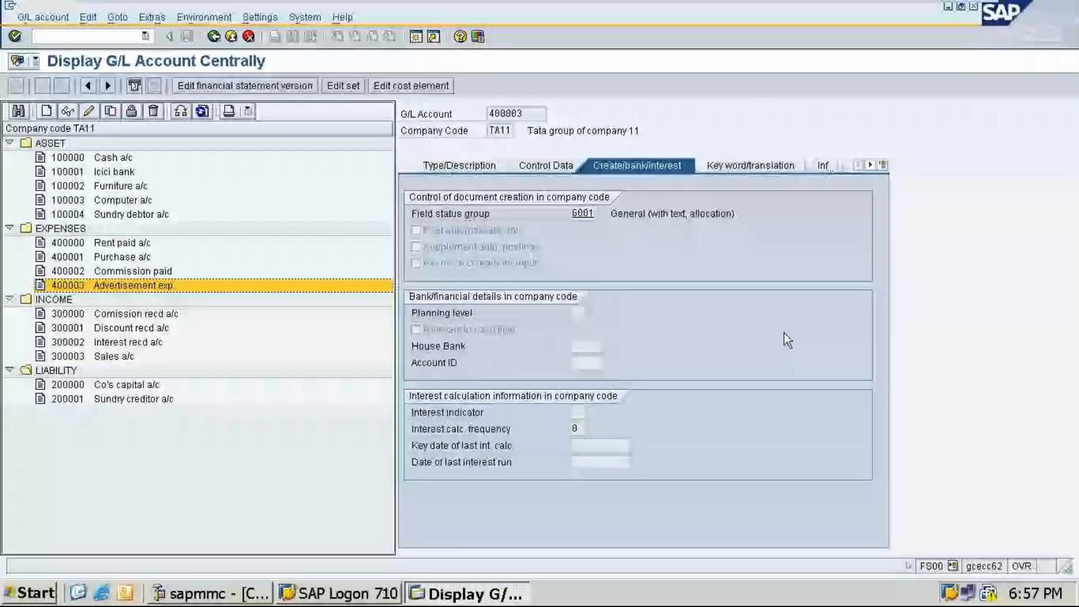
pyautogui.press('super+d')
pyautogui.click(518, 591)
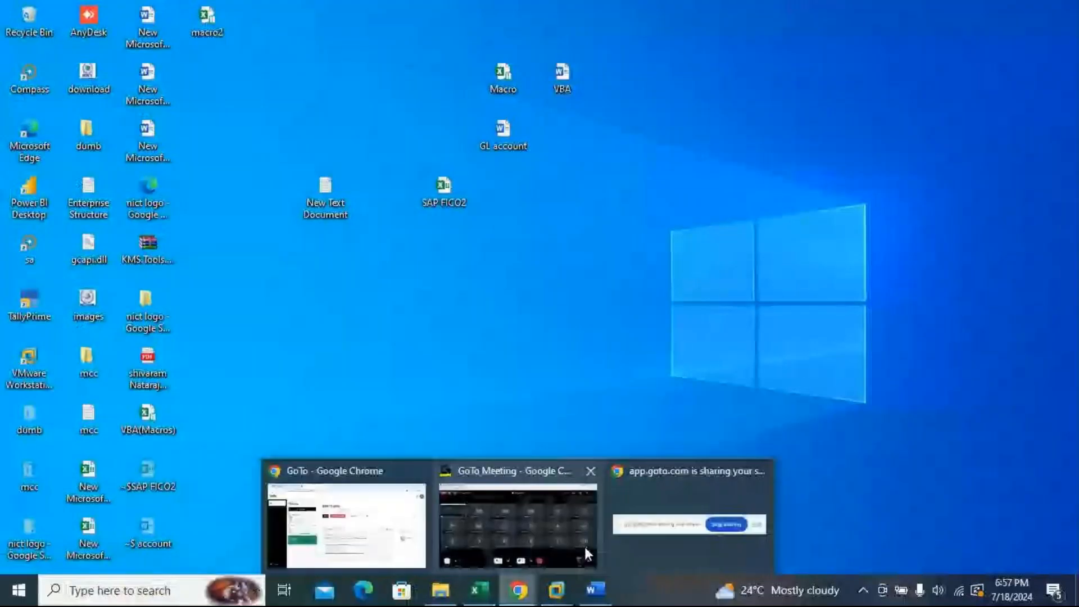
pyautogui.click(584, 544)
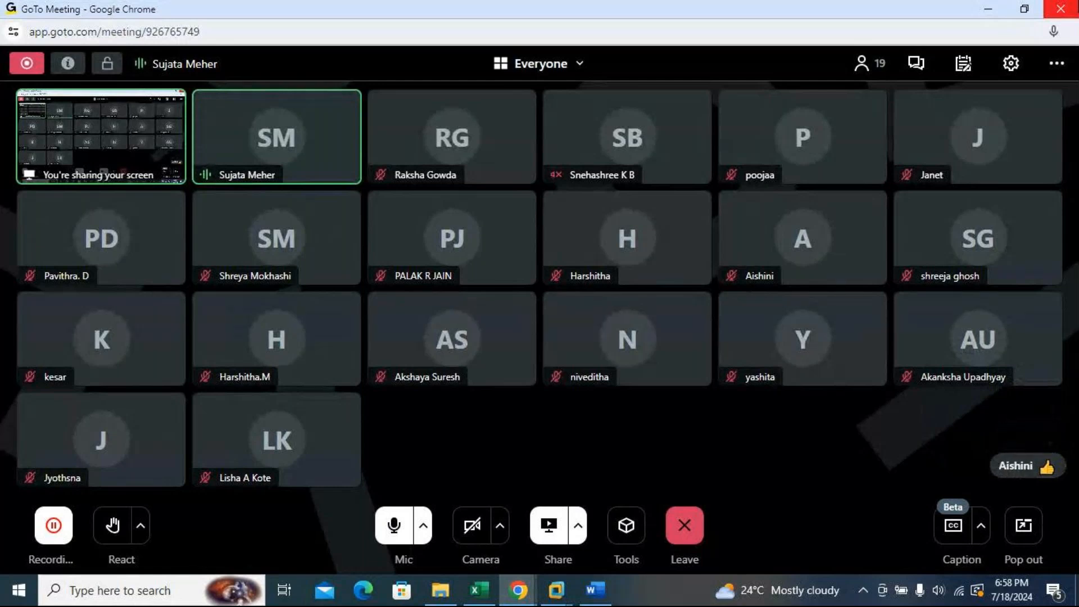
pyautogui.click(991, 9)
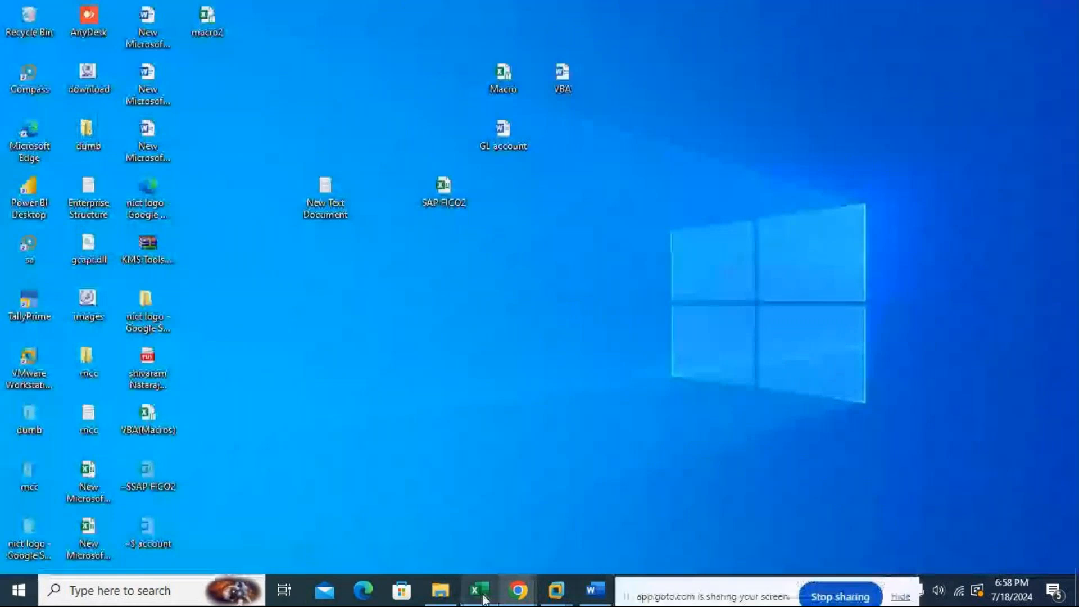
# Step: Return to the SAP window and review Cash a/c 100000's type/description, control data and field status settings
pyautogui.moveTo(518, 591)
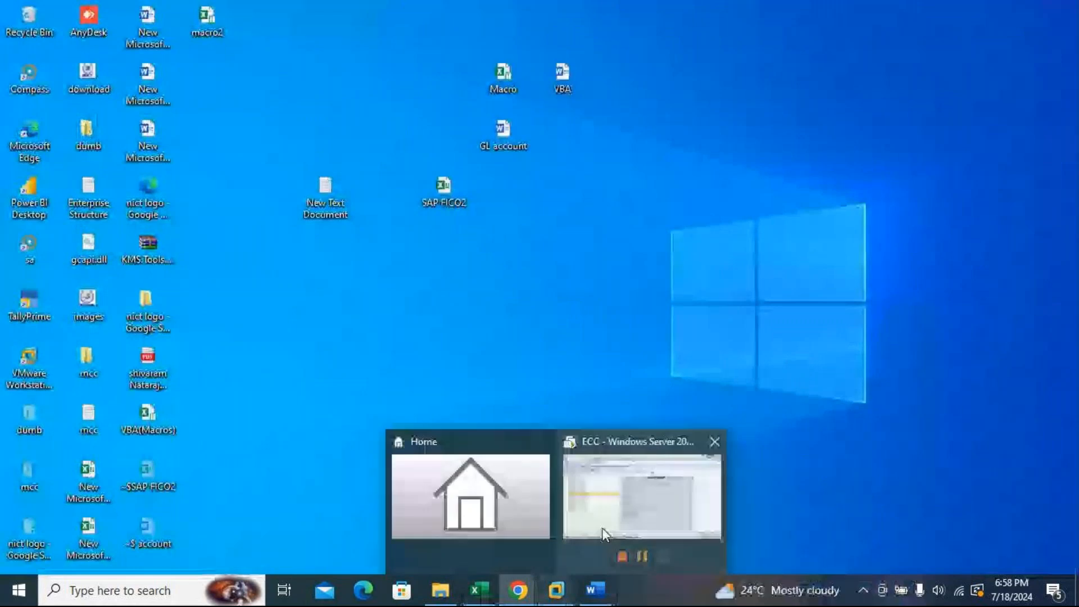
pyautogui.click(602, 528)
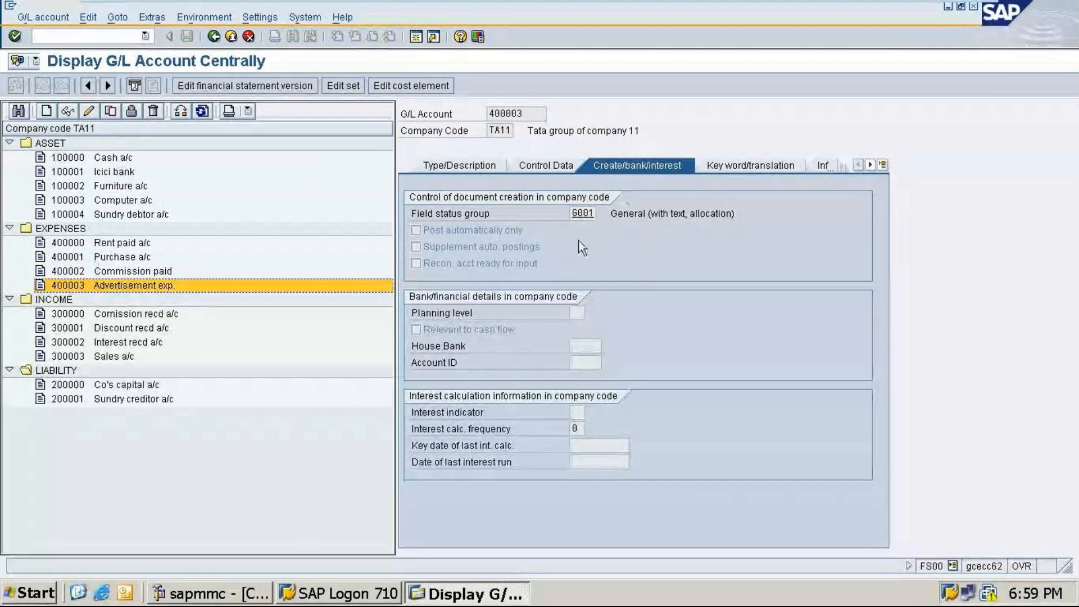
pyautogui.doubleClick(77, 159)
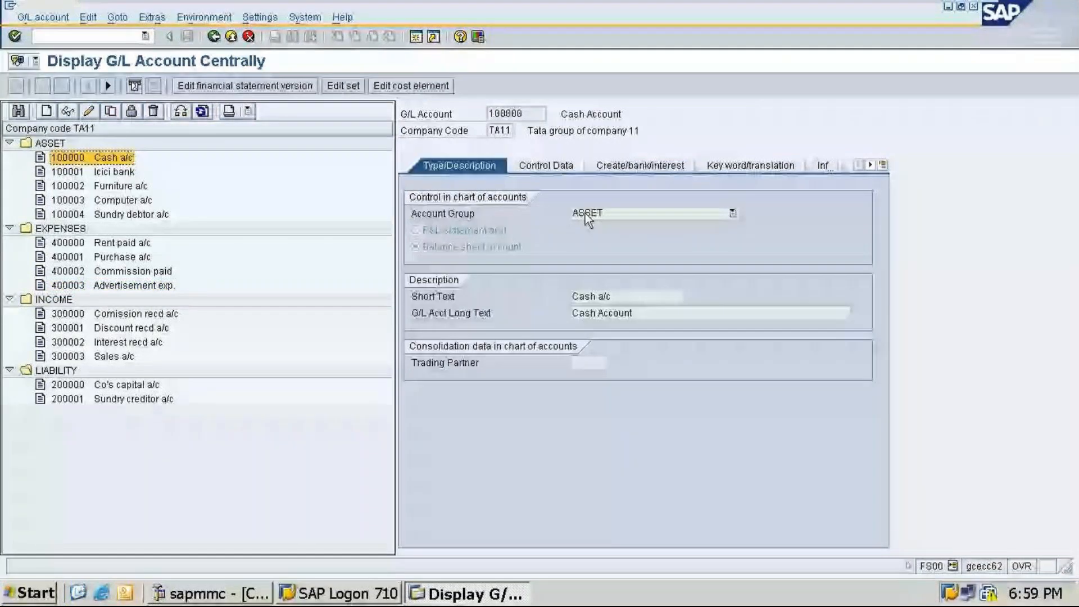
pyautogui.click(546, 166)
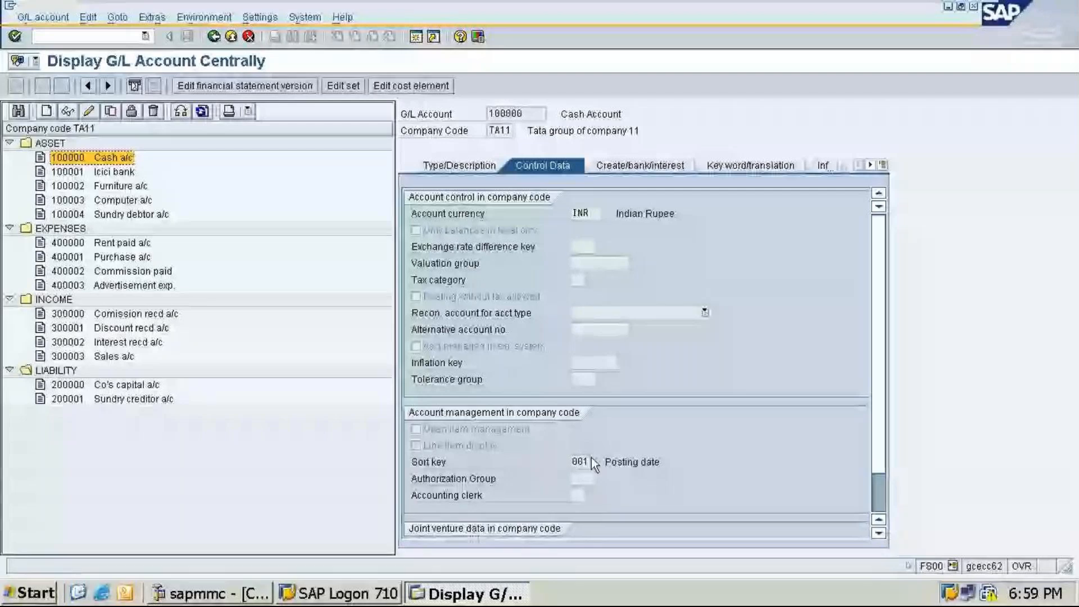
pyautogui.click(628, 170)
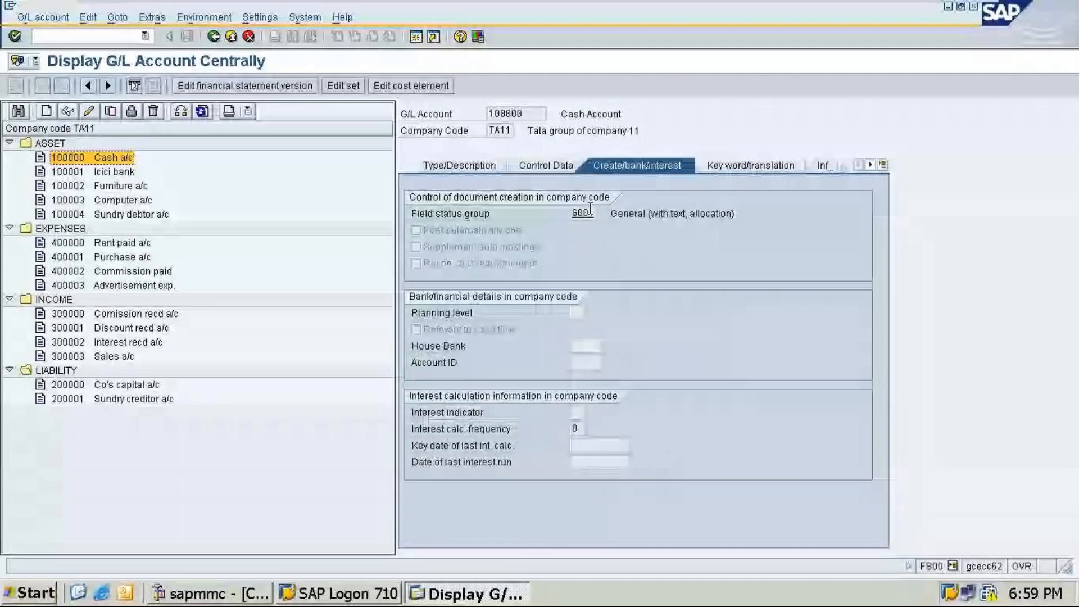
pyautogui.click(460, 167)
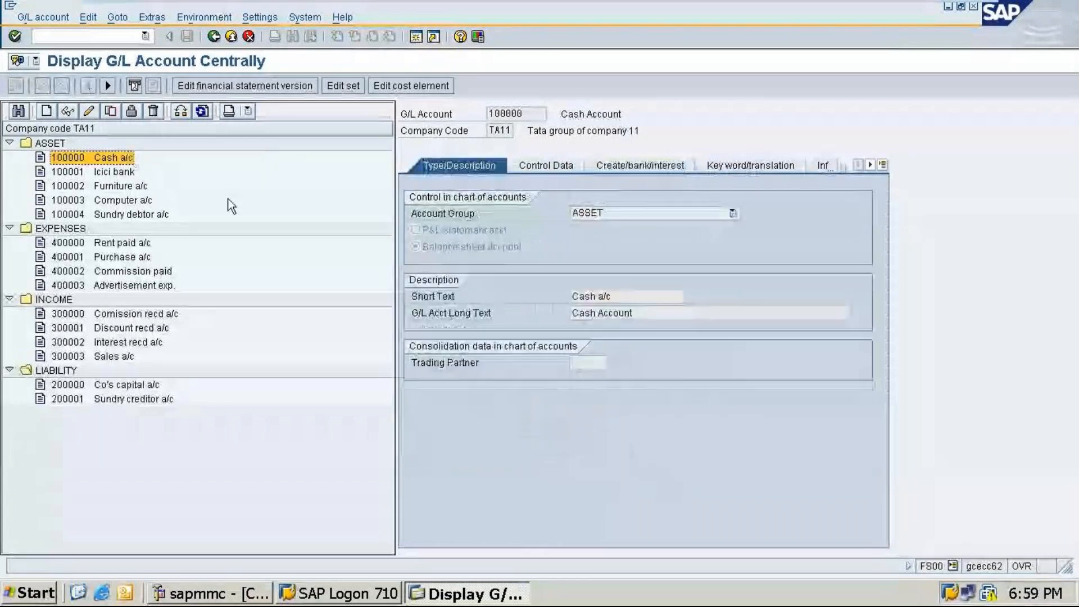
# Step: Display Sundry debtor a/c 100004 and examine its description, control data and field status settings
pyautogui.click(130, 215)
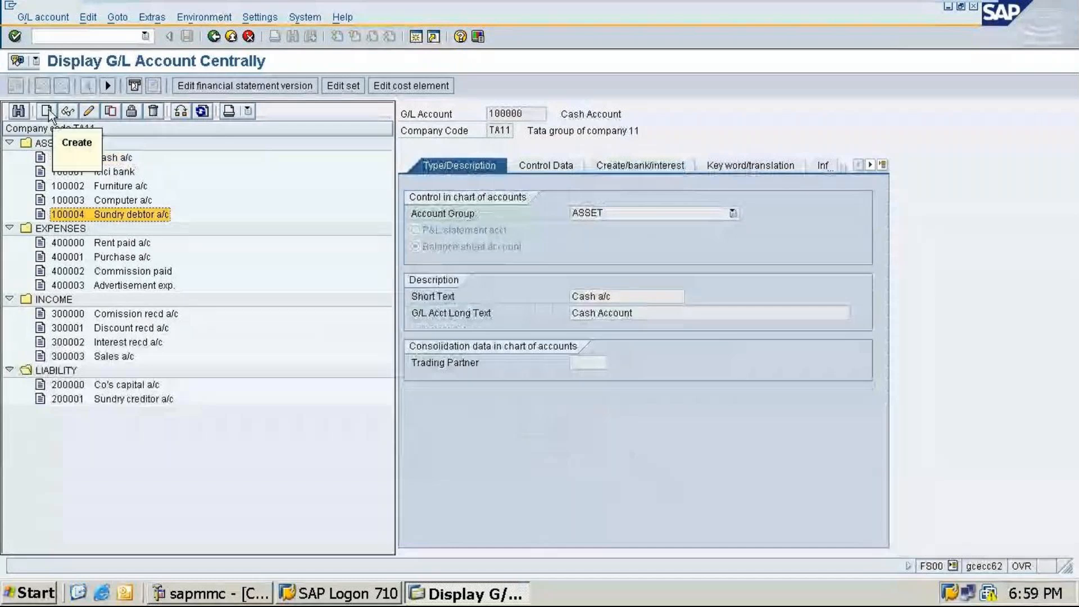
pyautogui.click(47, 112)
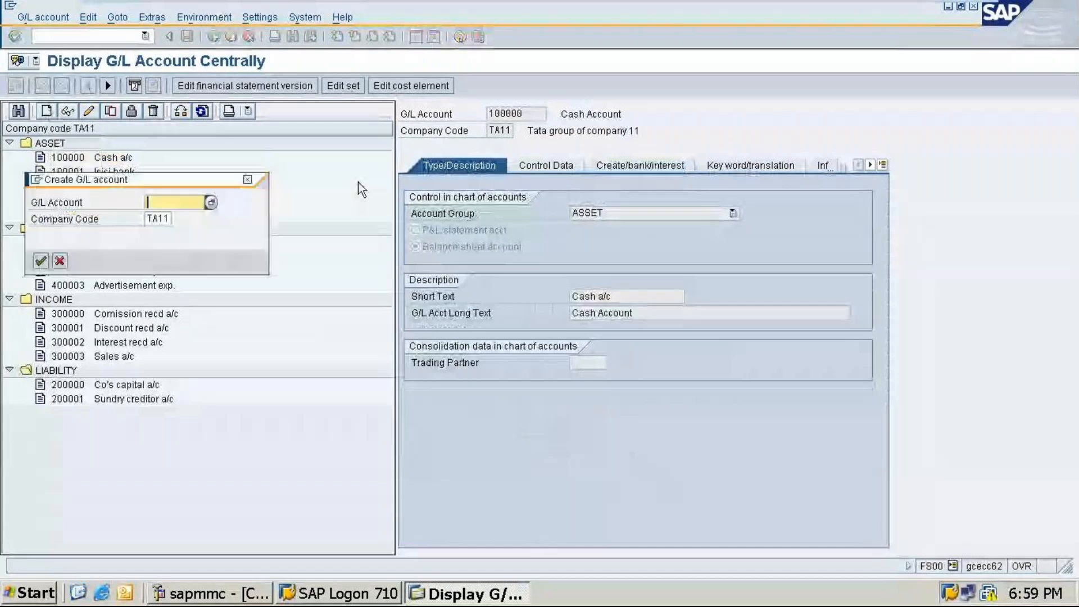
pyautogui.press('Escape')
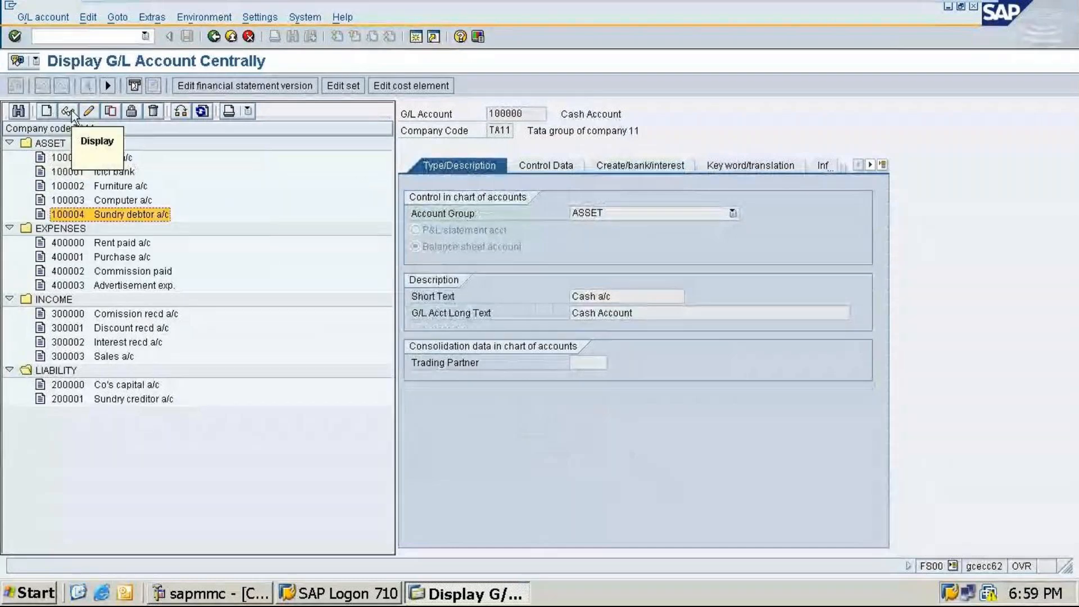
pyautogui.click(69, 112)
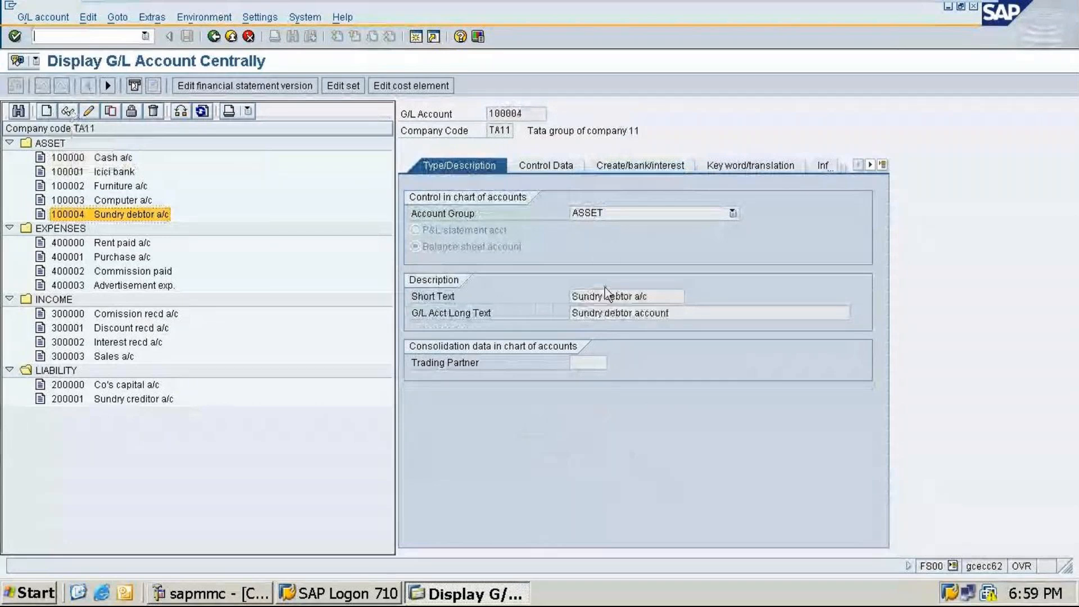
pyautogui.click(545, 166)
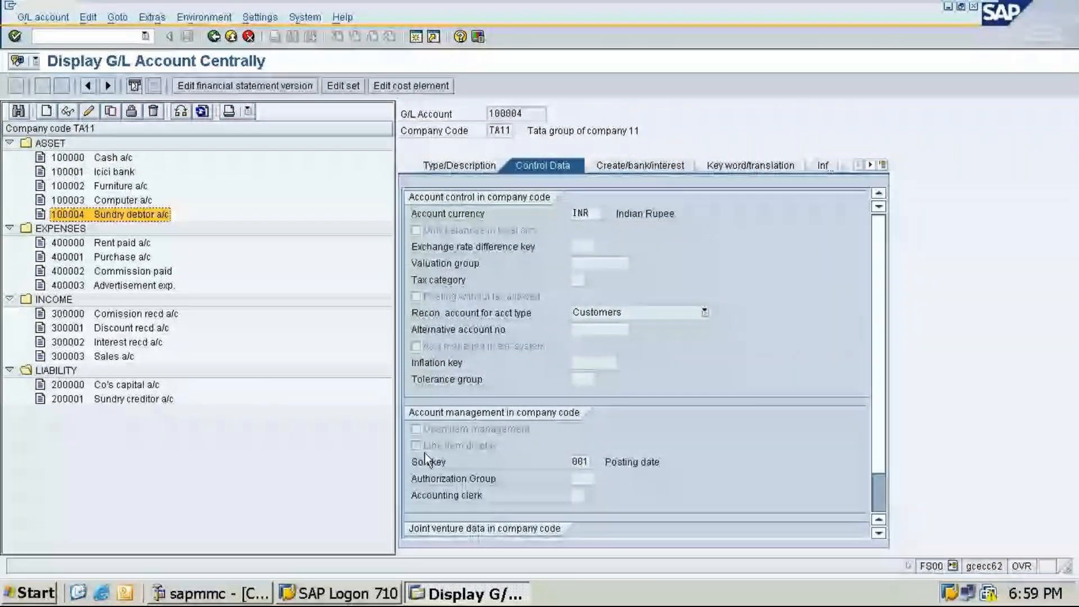
pyautogui.click(618, 161)
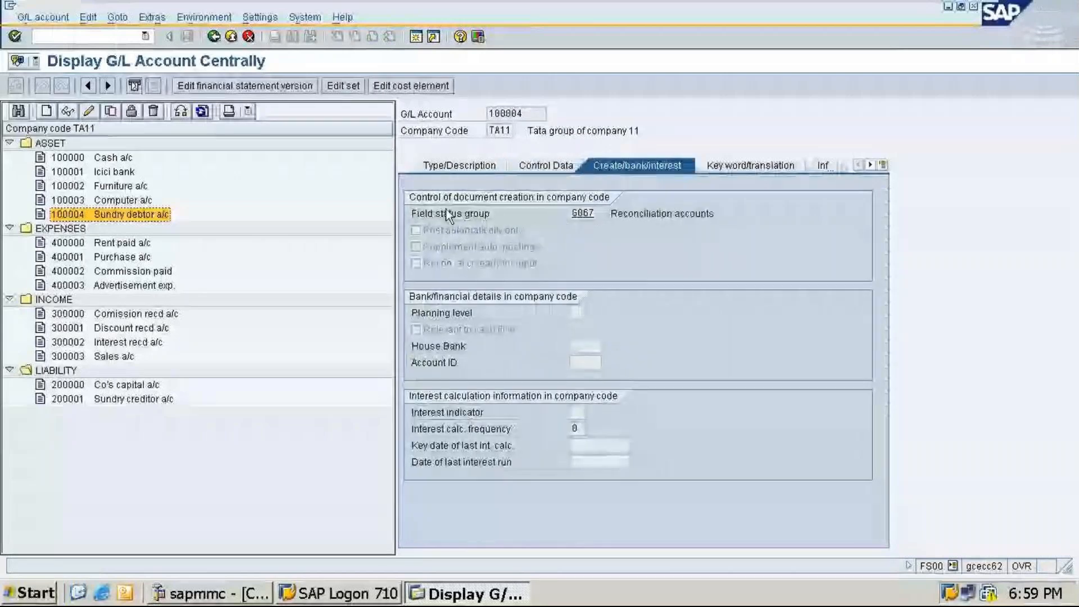
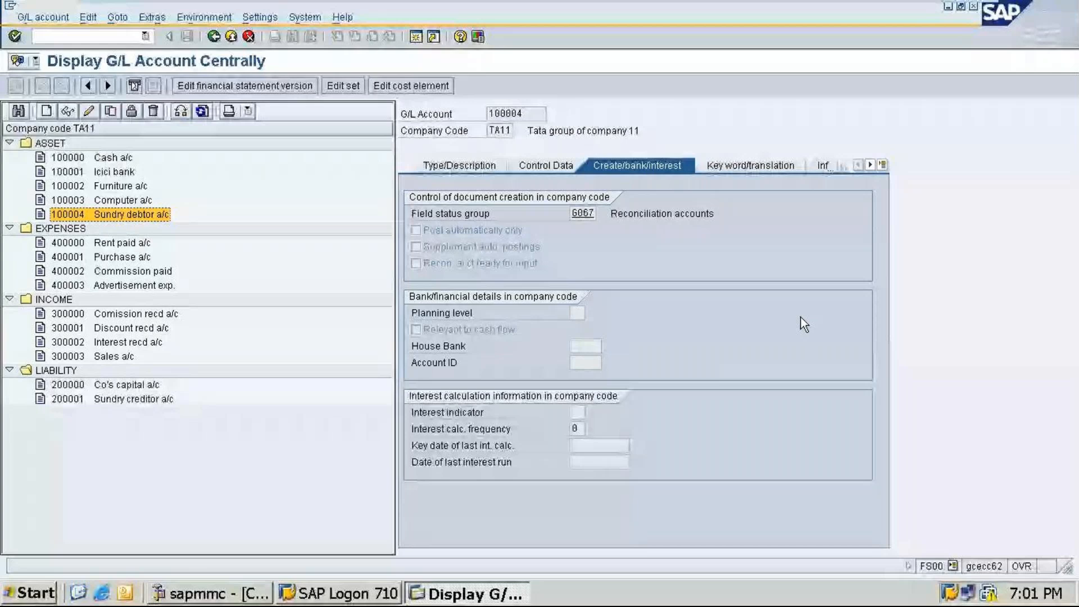
# Step: Leave the account display and browse the SAP menu path leading to the G/L account master record transactions
pyautogui.click(246, 39)
pyautogui.click(27, 242)
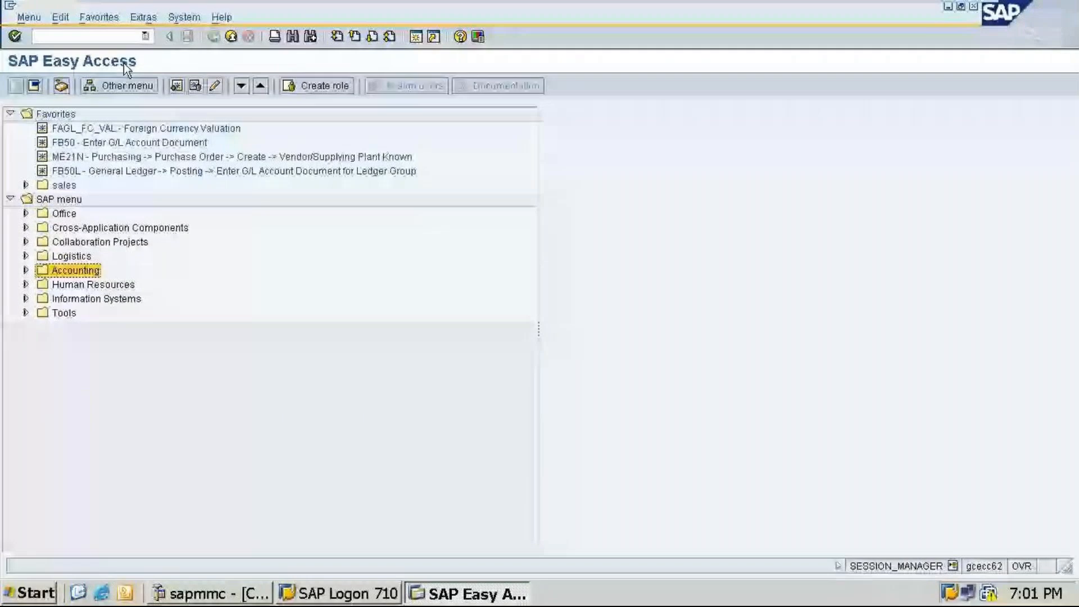
pyautogui.click(26, 271)
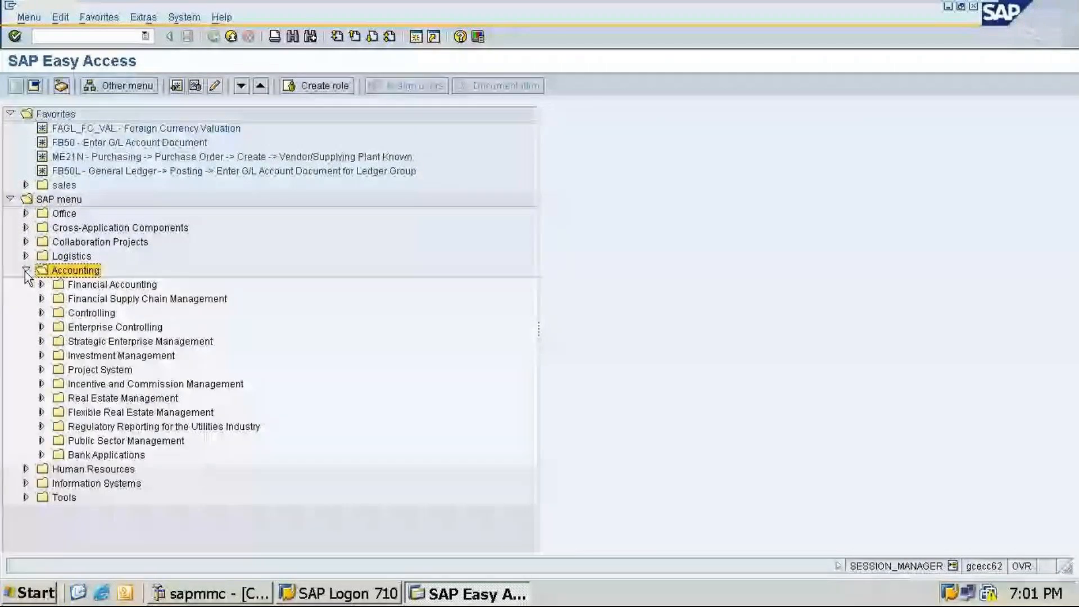
pyautogui.click(41, 285)
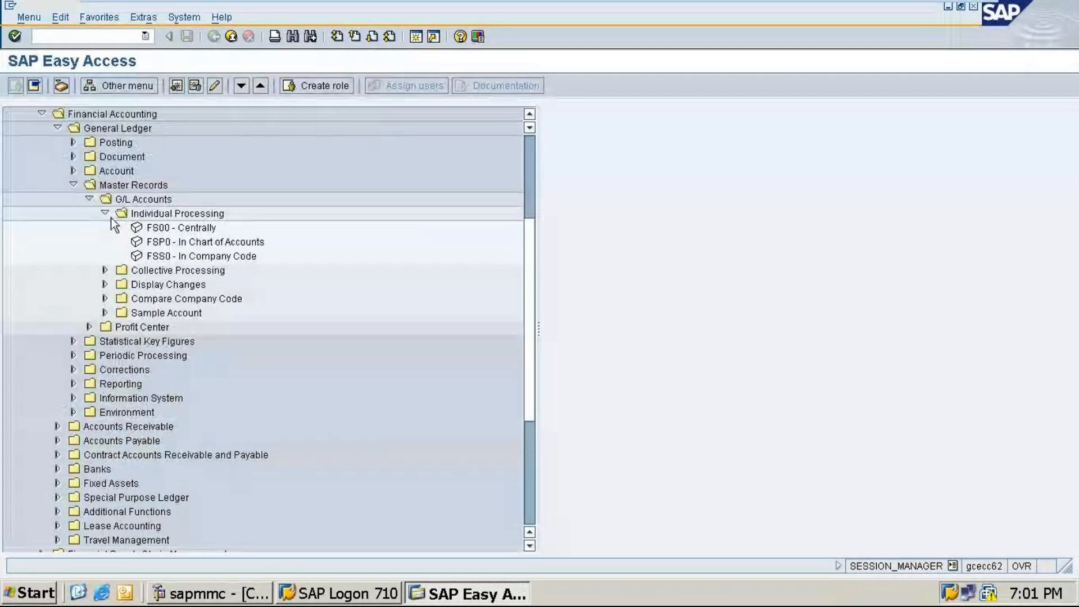
pyautogui.click(73, 185)
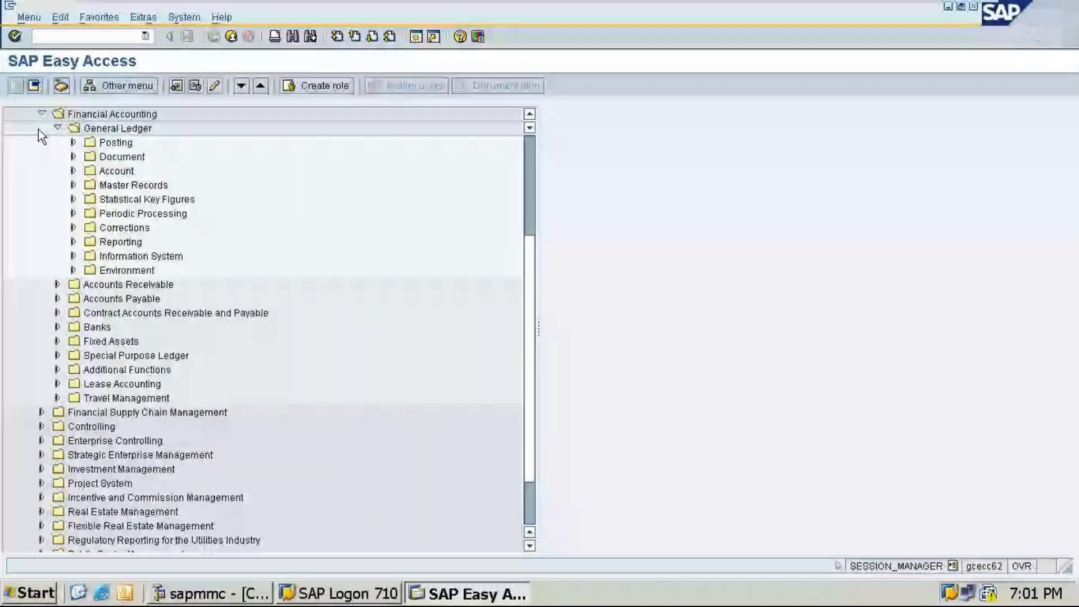
pyautogui.click(27, 172)
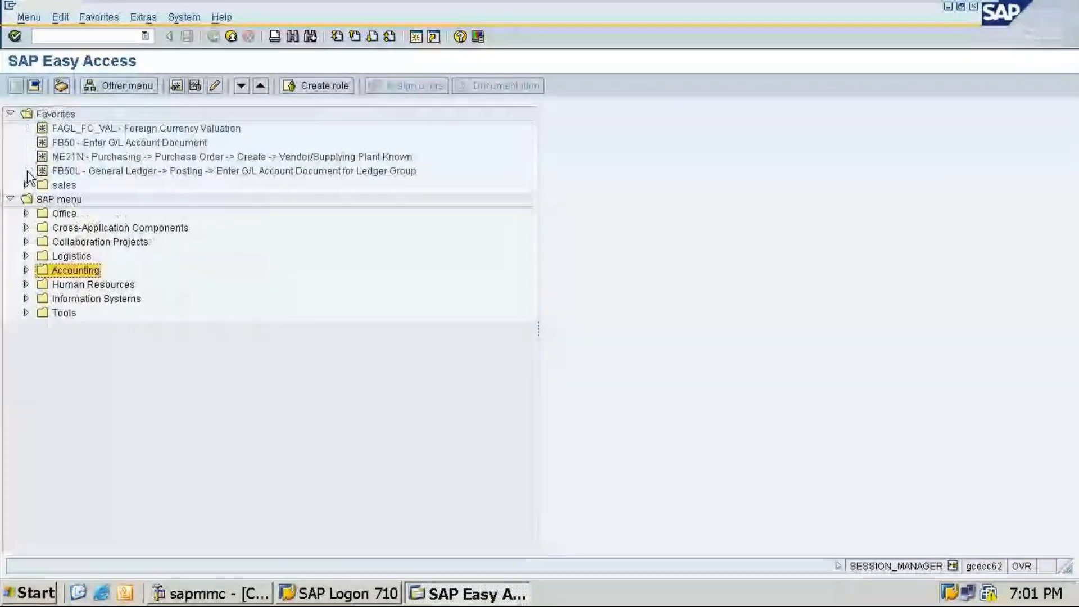
# Step: Open transaction FS00 by its command code and return to the SAP menu
pyautogui.click(82, 38)
pyautogui.write('/nfs00')
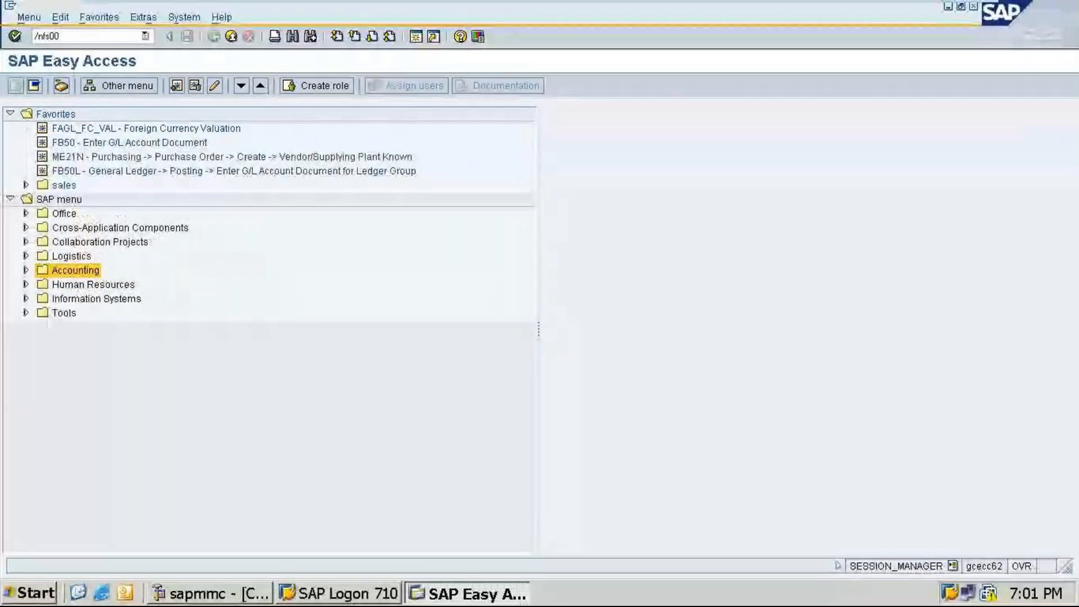
pyautogui.press('Return')
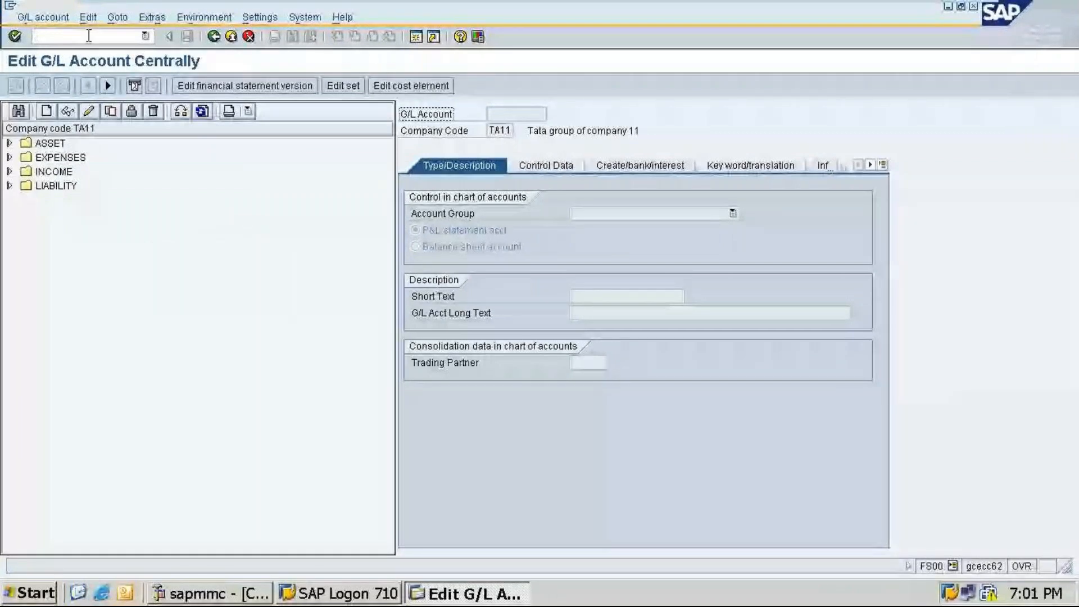
pyautogui.click(214, 37)
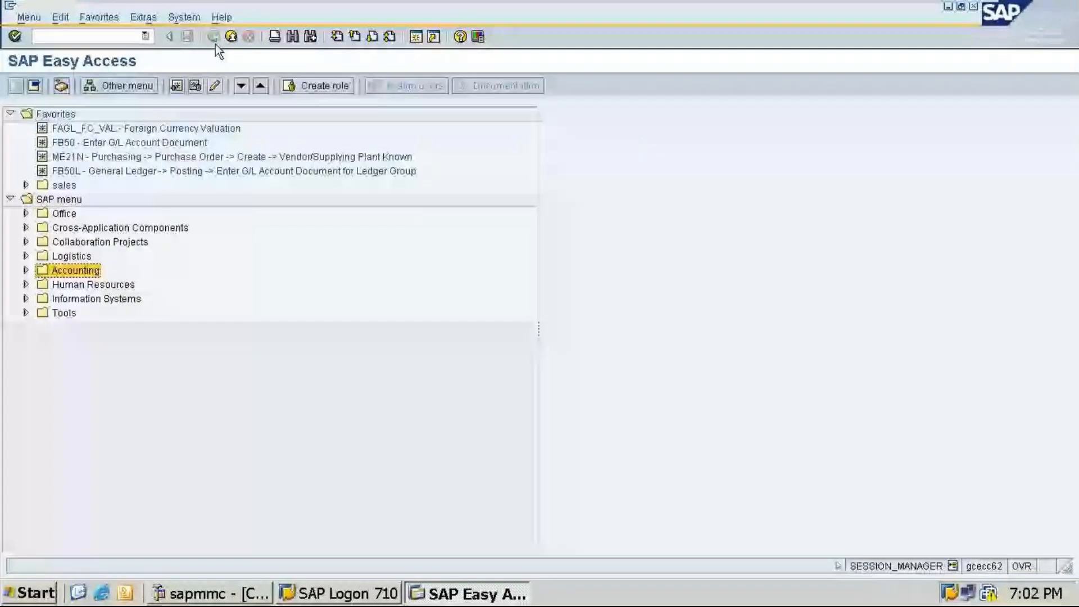
# Step: Browse the Accounting menu under General Ledger, exploring the Master Records, Document and Posting folders
pyautogui.click(29, 270)
pyautogui.click(57, 241)
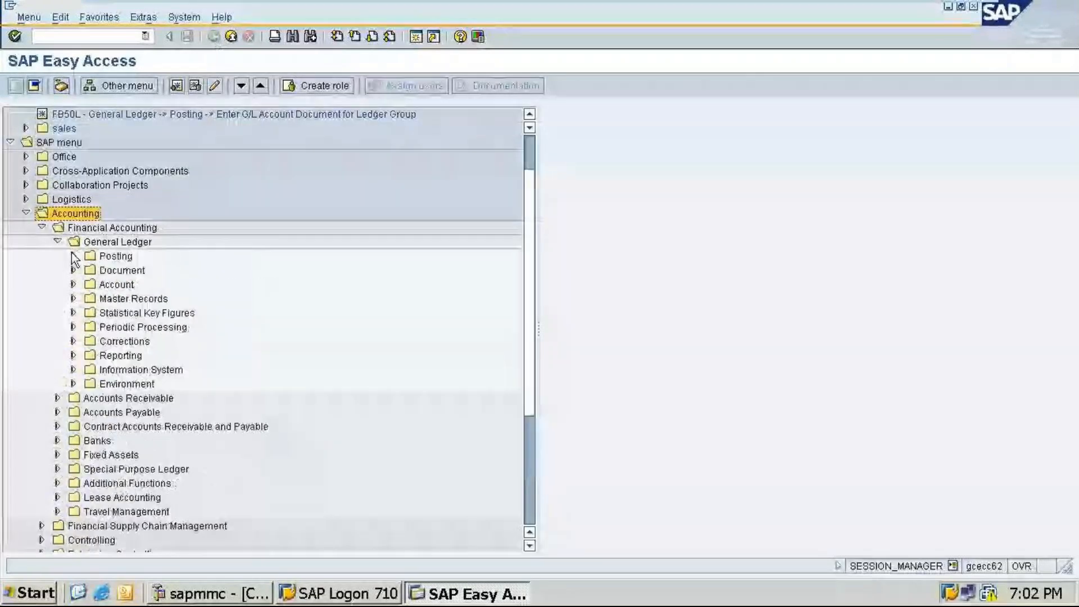
pyautogui.click(73, 298)
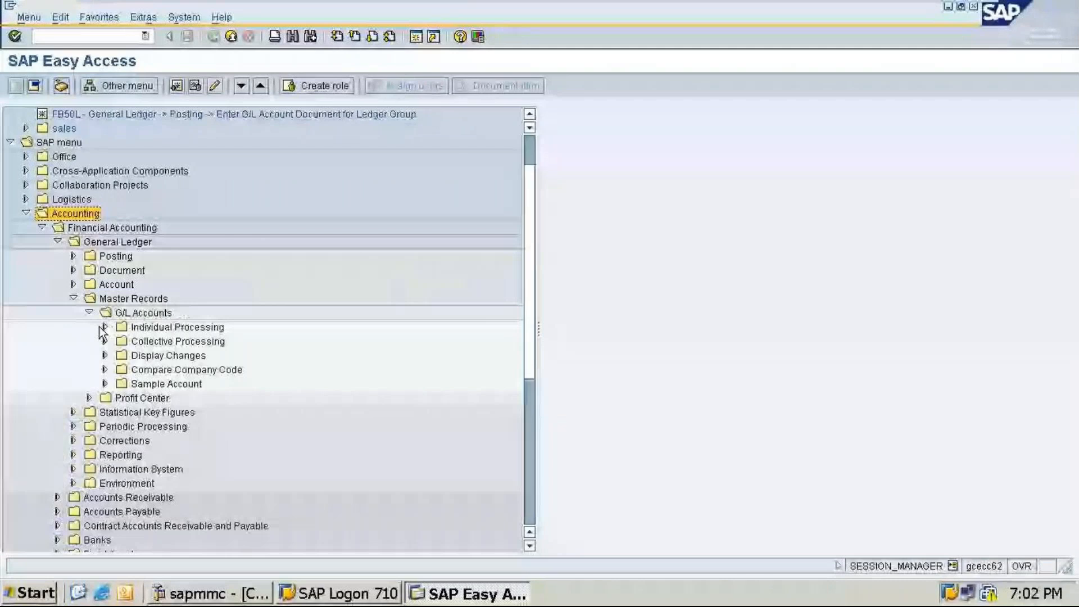
pyautogui.click(103, 327)
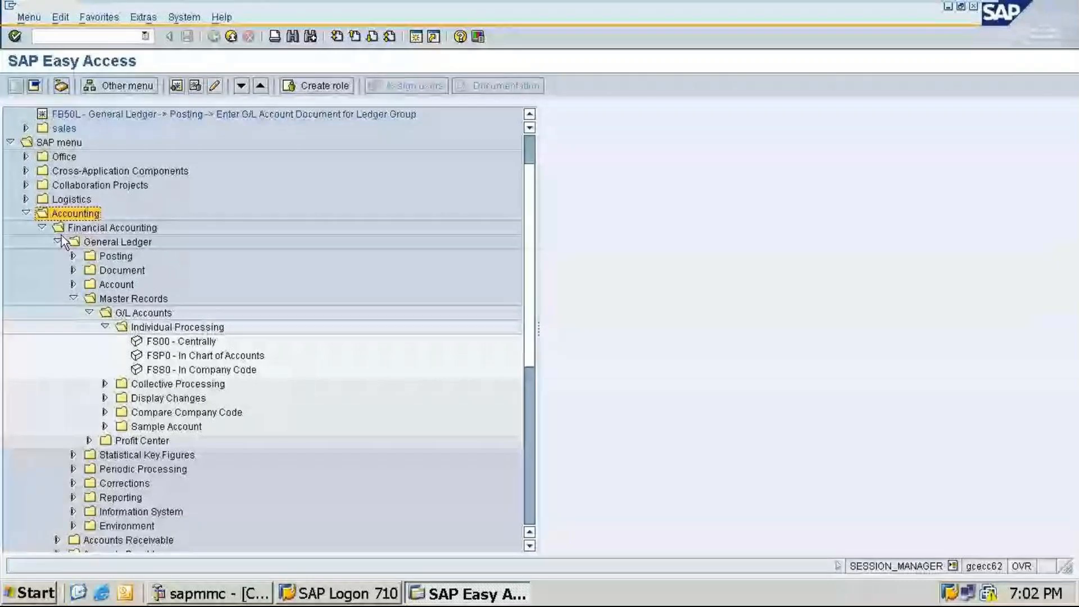
pyautogui.click(42, 228)
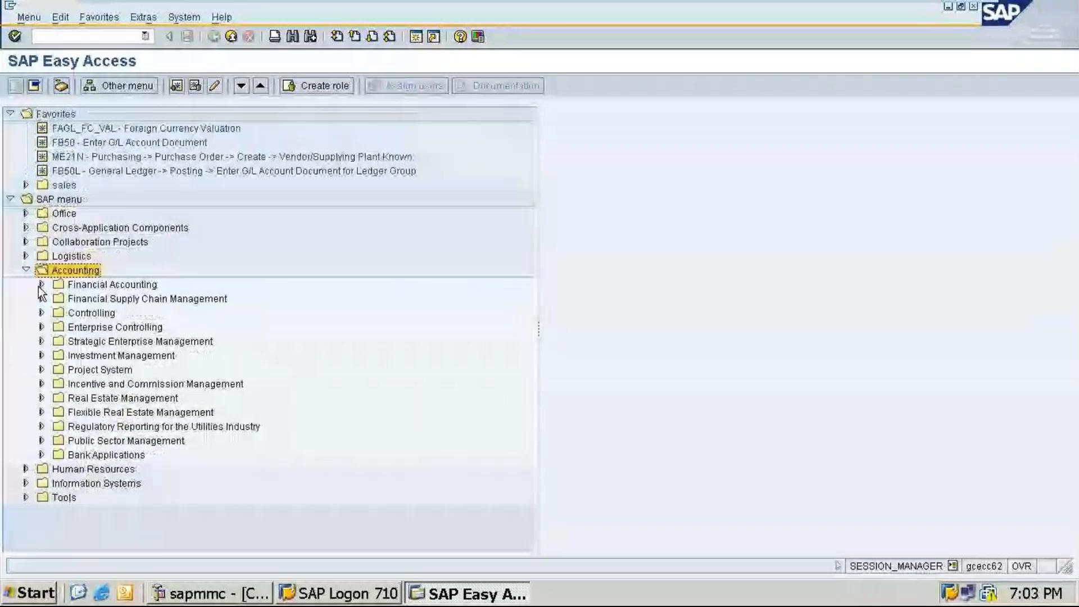
pyautogui.click(41, 285)
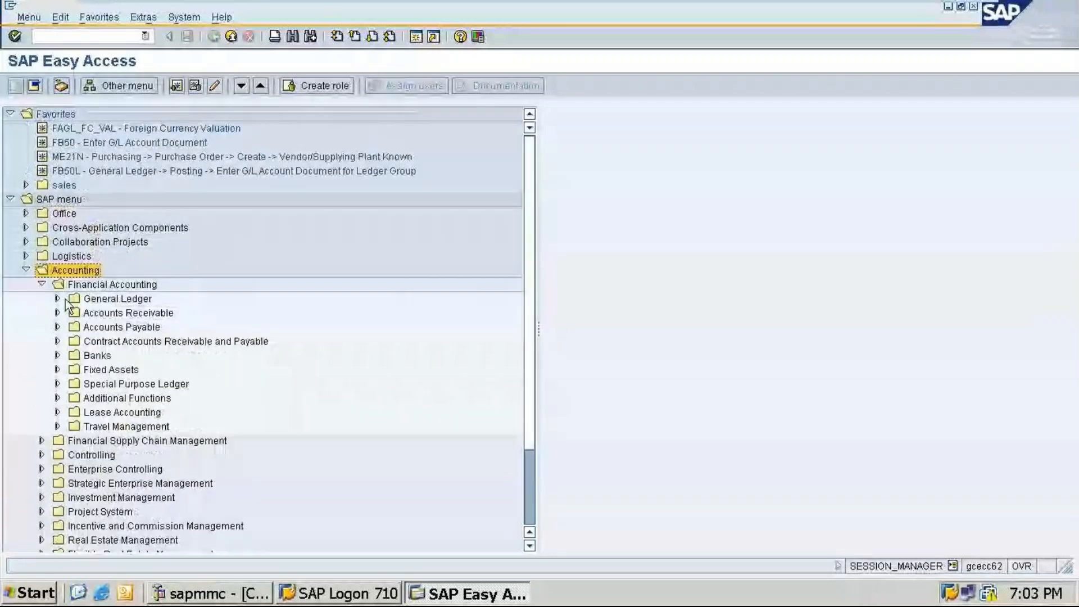
pyautogui.click(58, 299)
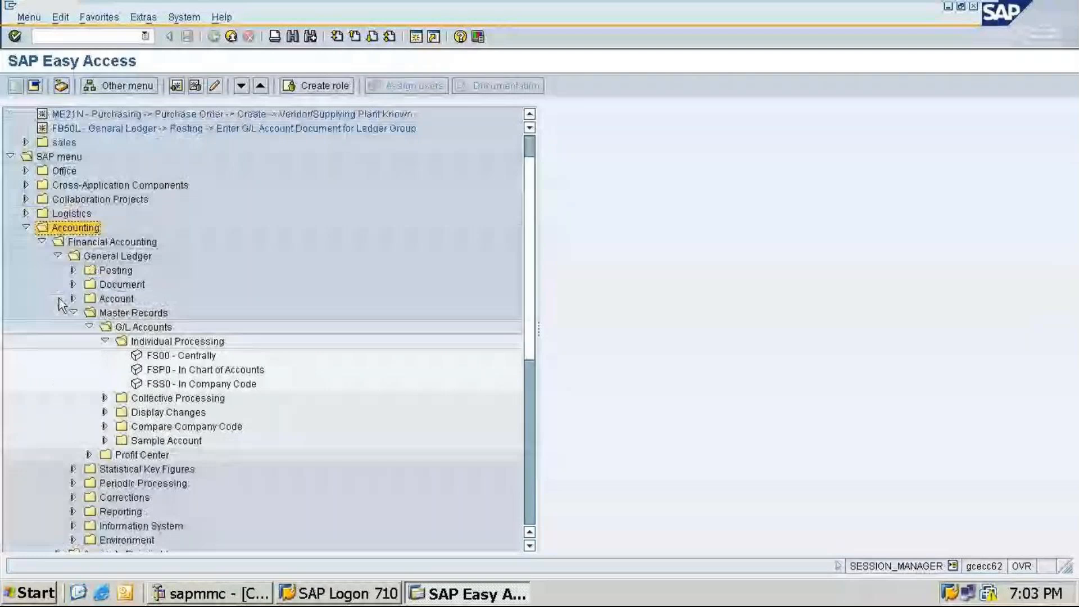
pyautogui.click(73, 284)
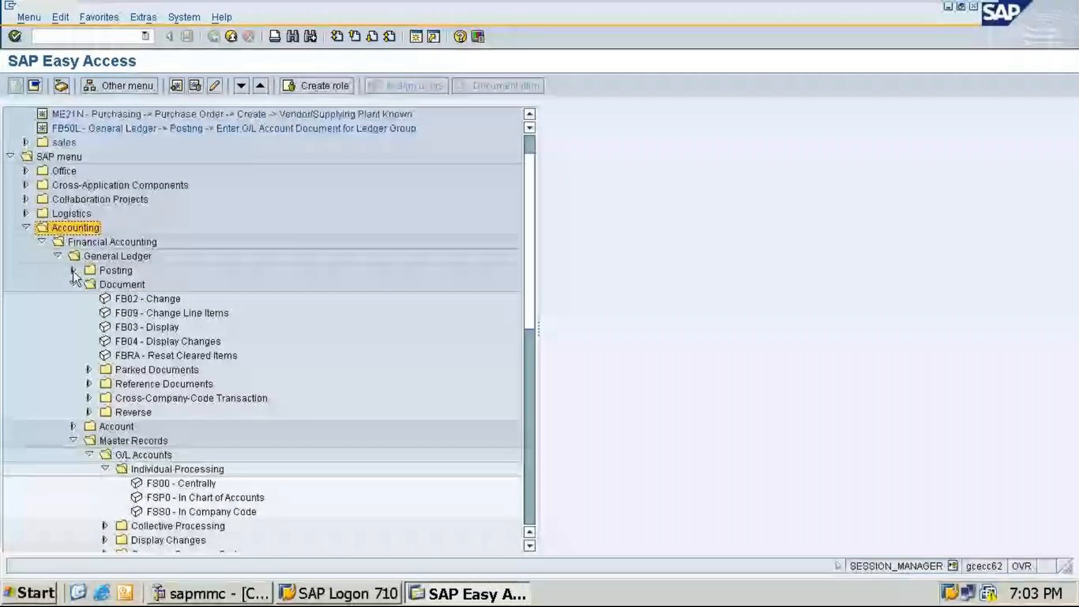
pyautogui.click(73, 270)
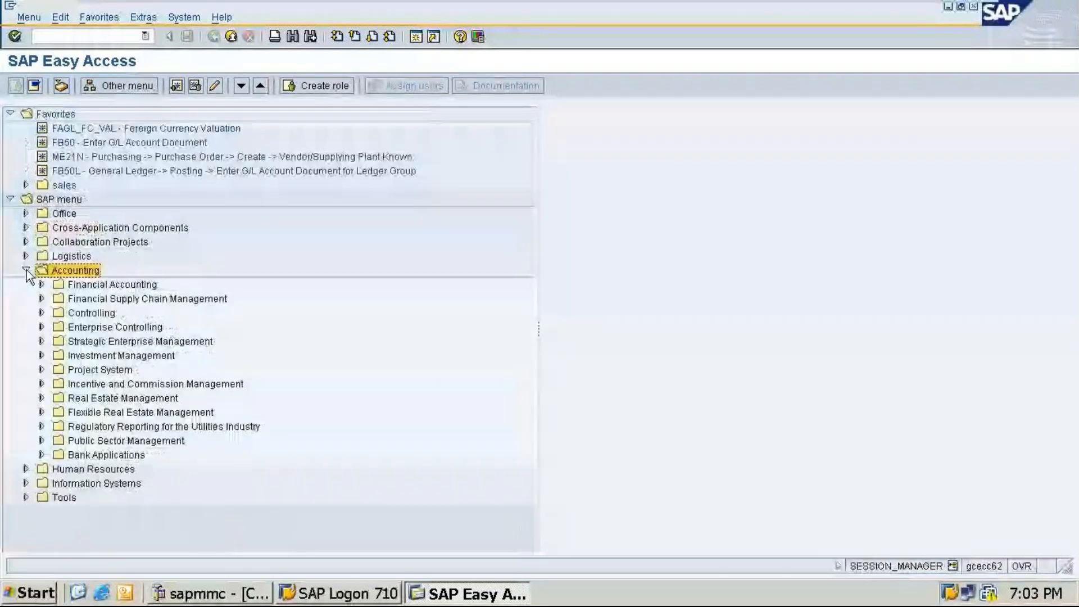
pyautogui.click(26, 270)
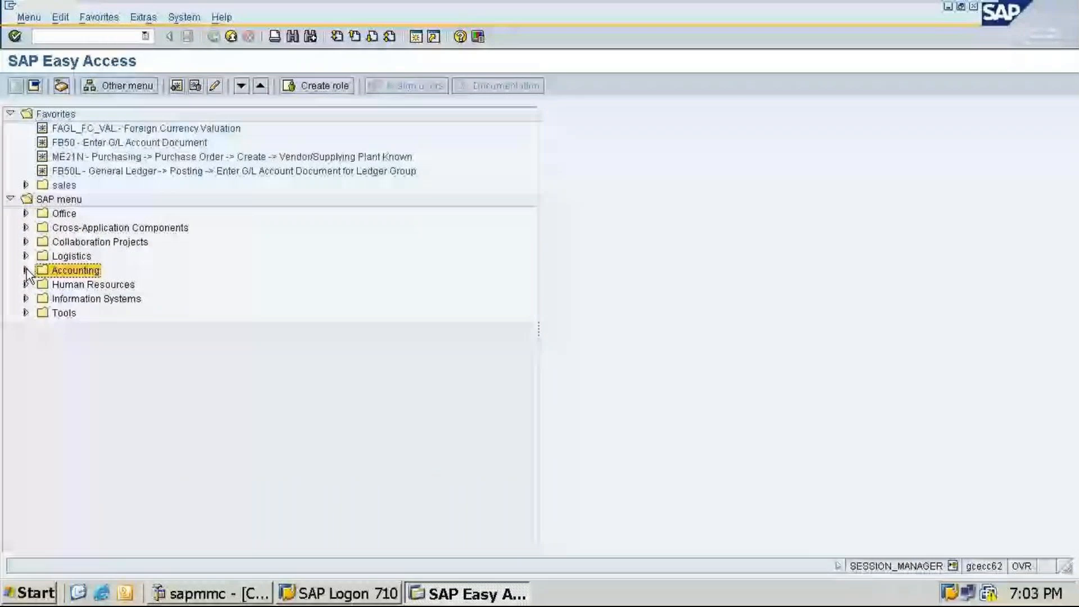
pyautogui.click(26, 270)
pyautogui.click(41, 284)
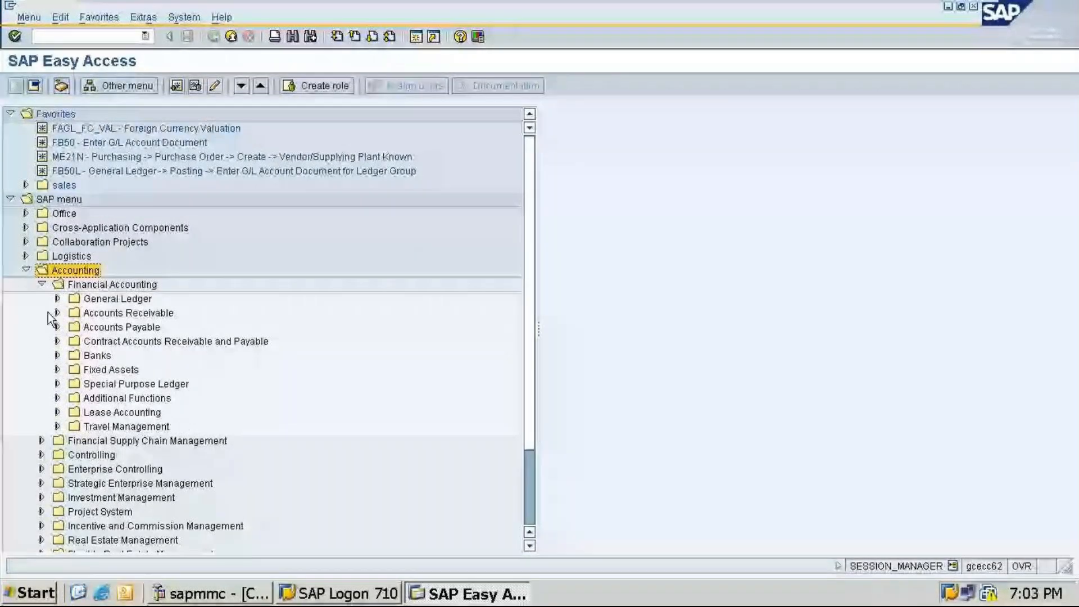
pyautogui.click(57, 299)
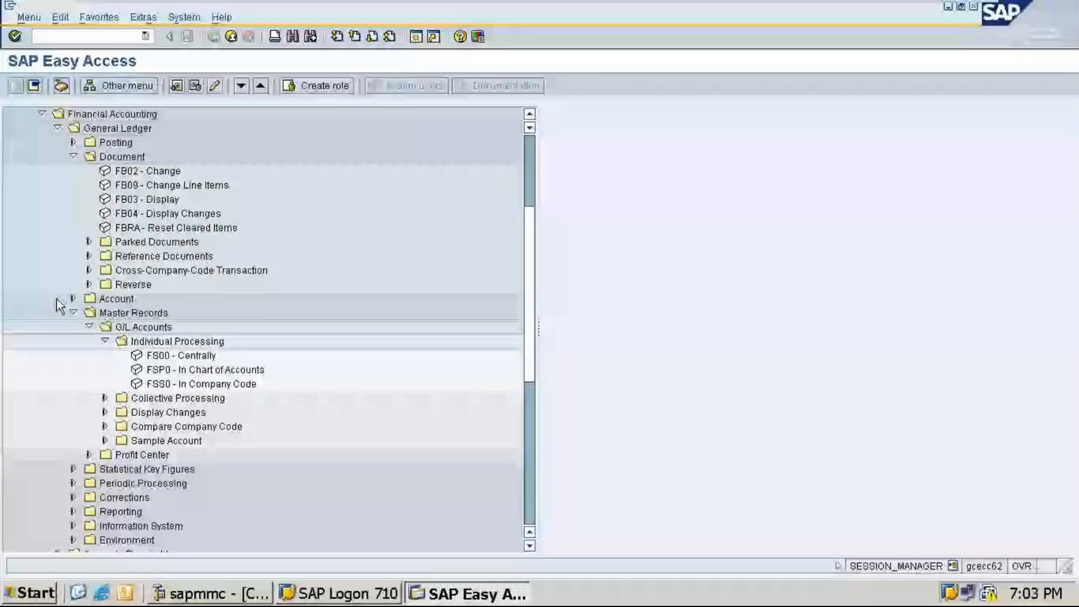
pyautogui.scroll(2, 56, 298)
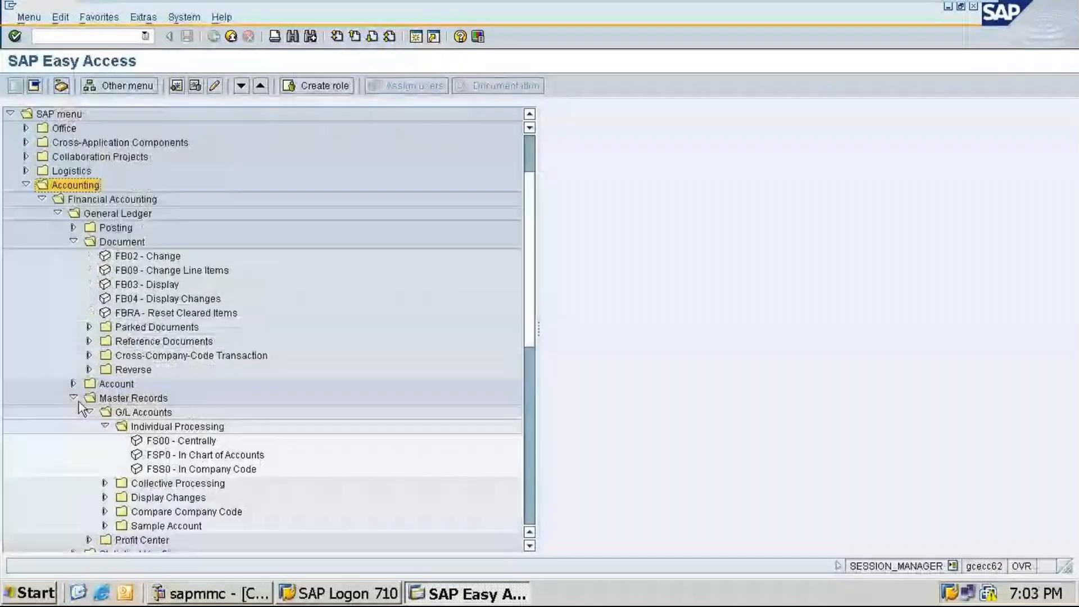
pyautogui.click(72, 241)
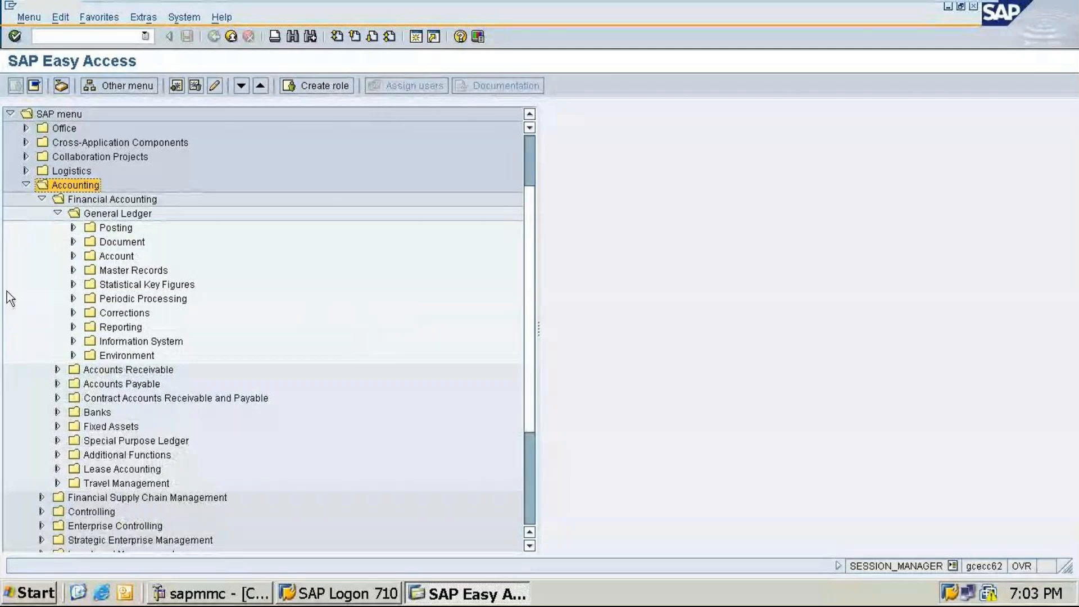
pyautogui.click(74, 227)
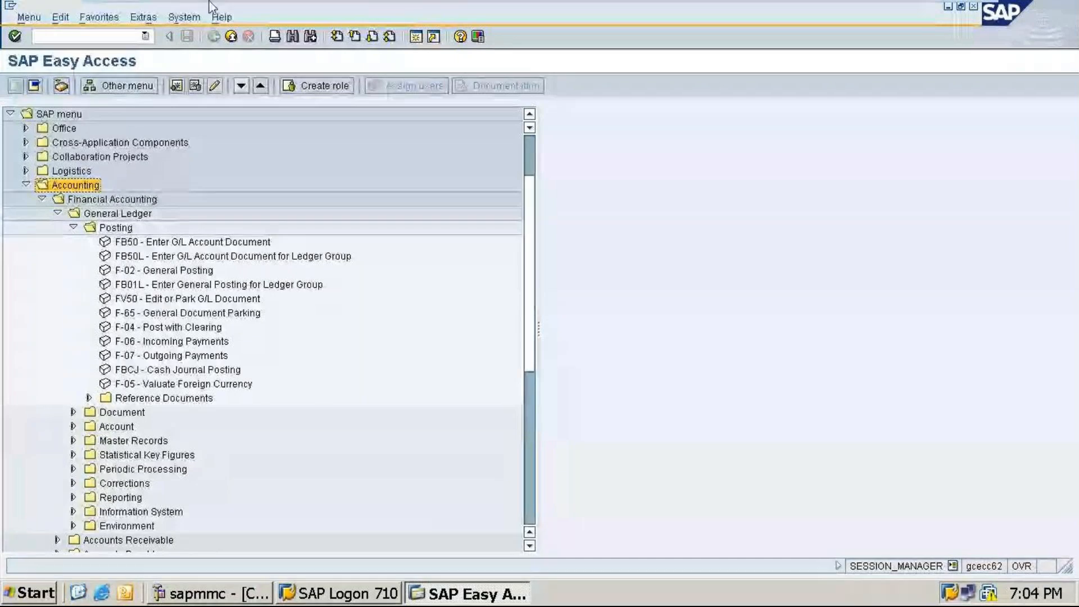
pyautogui.moveTo(925, 6)
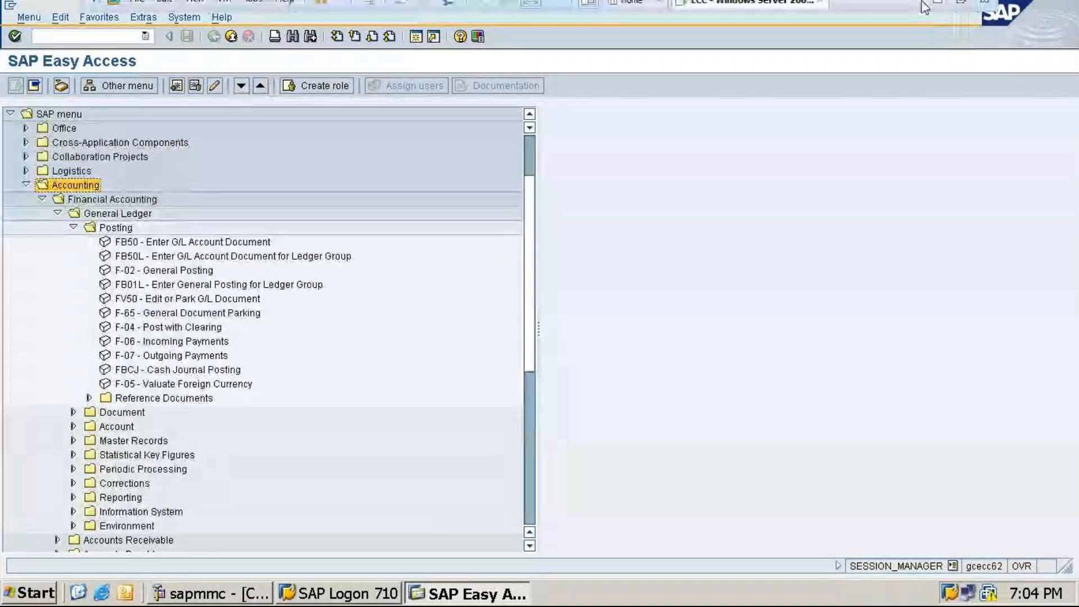
pyautogui.click(937, 3)
pyautogui.click(519, 590)
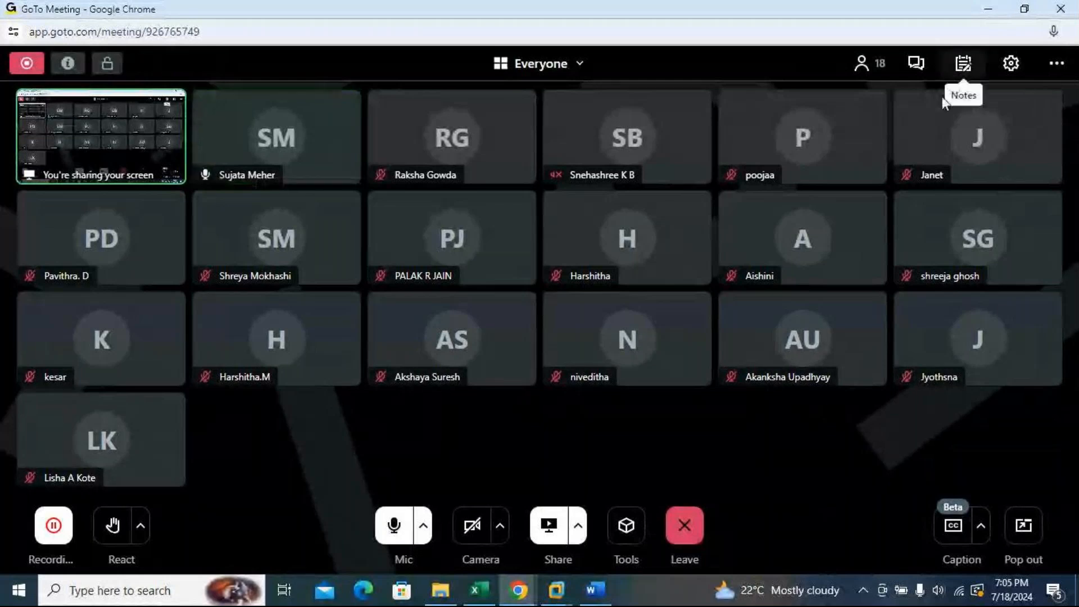
pyautogui.click(988, 9)
pyautogui.moveTo(556, 590)
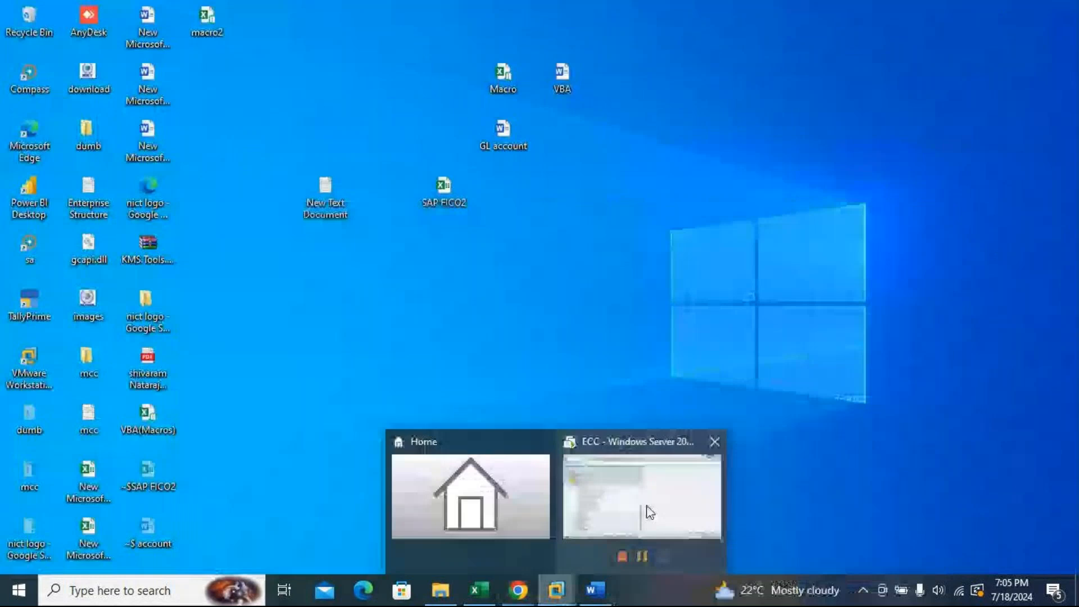
pyautogui.click(649, 512)
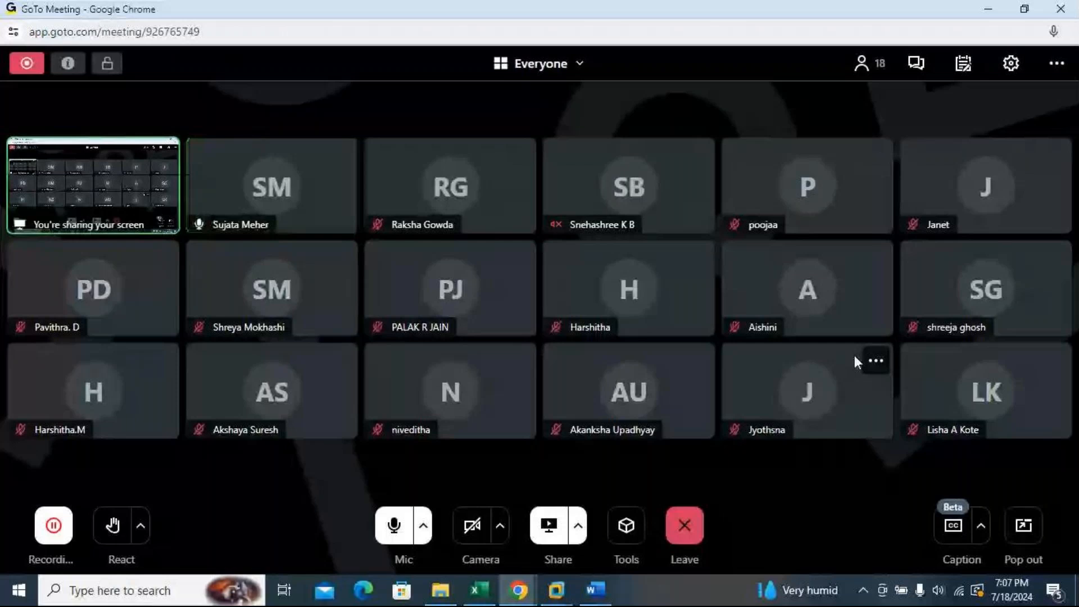
pyautogui.click(990, 10)
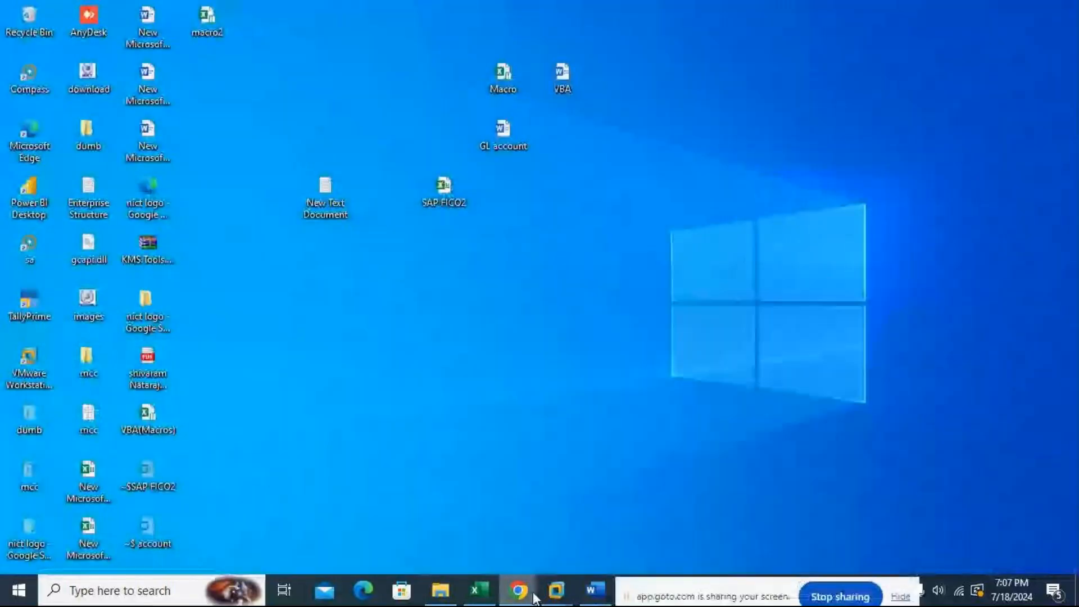
pyautogui.moveTo(557, 590)
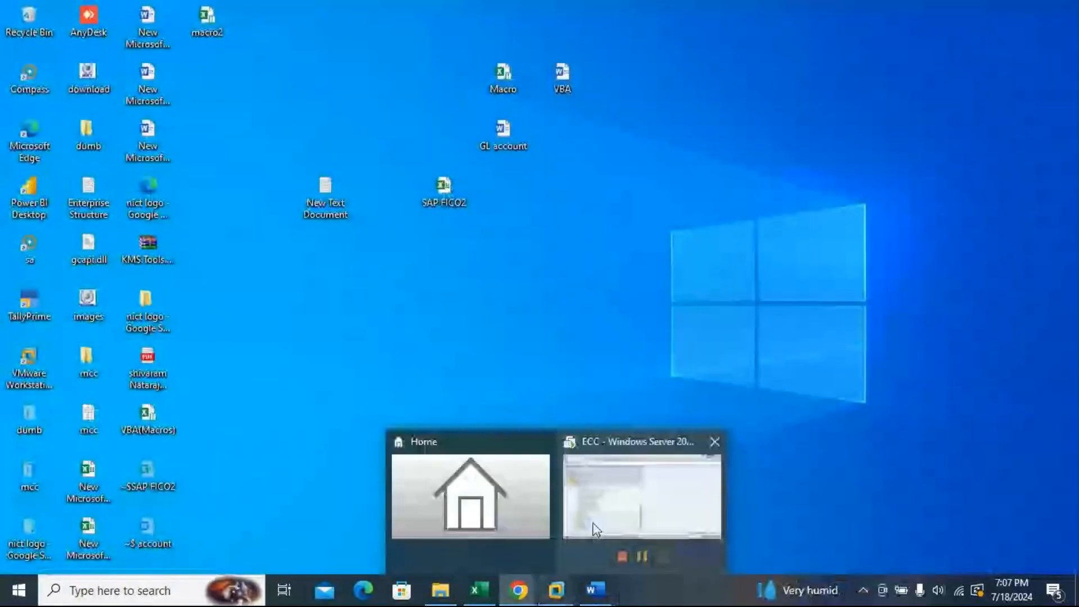
pyautogui.click(597, 530)
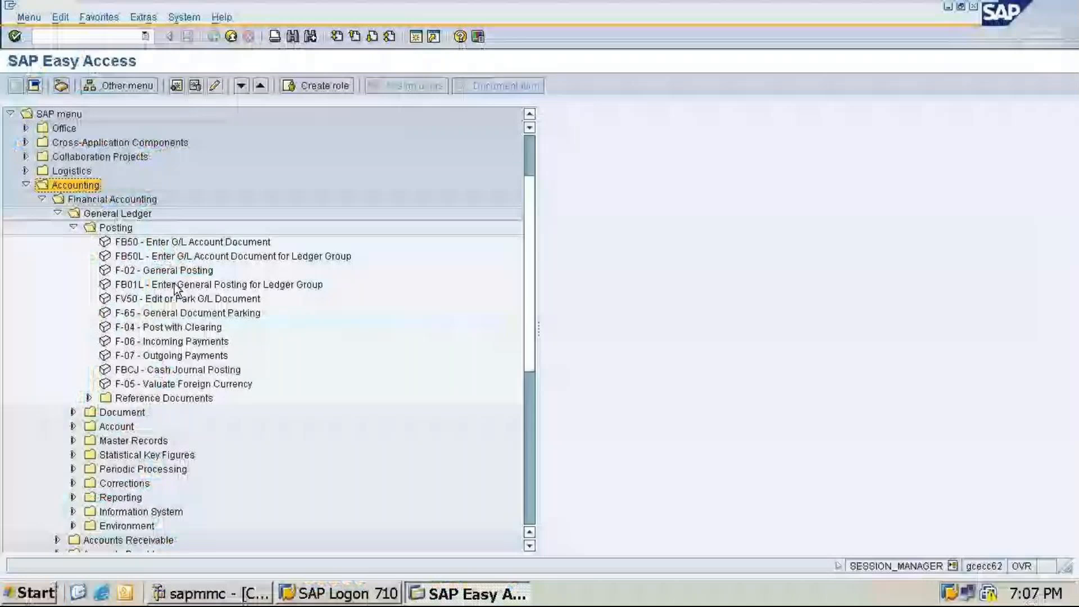
# Step: Open General Document Parking (F-65) and enter company code TA11 and currency INR in the document header
pyautogui.doubleClick(186, 313)
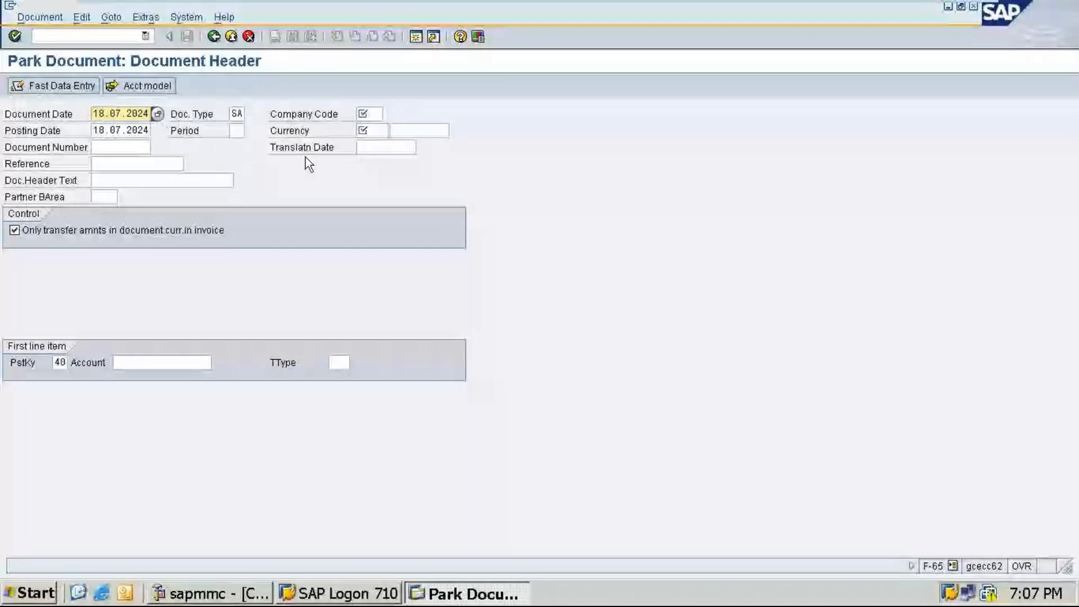
pyautogui.click(377, 113)
pyautogui.write('ta1')
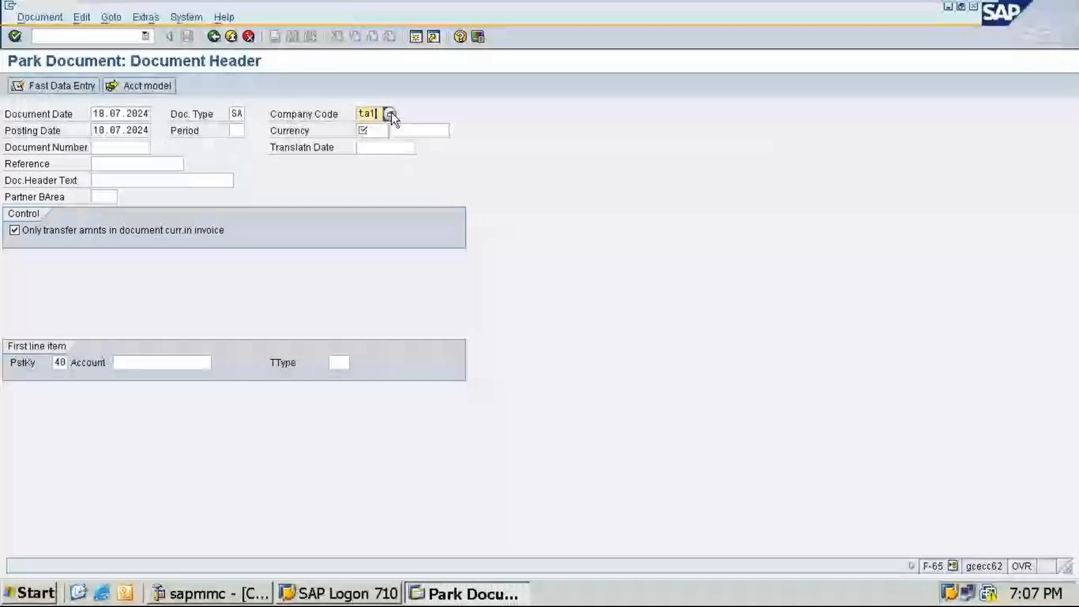
pyautogui.write('1')
pyautogui.press('Tab')
pyautogui.write('inr')
pyautogui.press('Return')
pyautogui.press('Return')
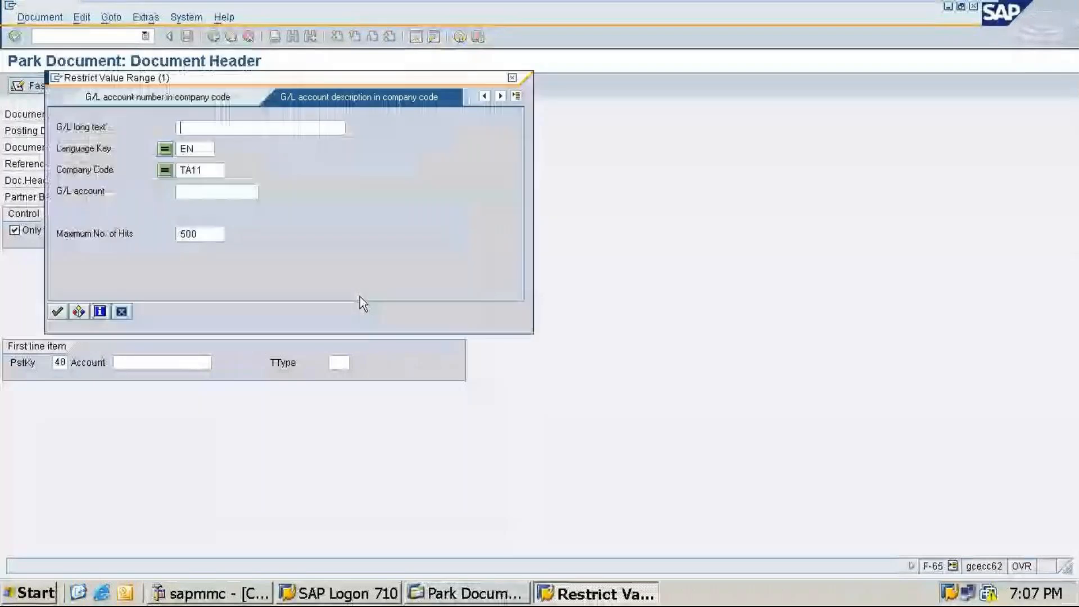
# Step: Search the TA11 G/L accounts and choose Cash Account 100000 for the first debit line item
pyautogui.press('Return')
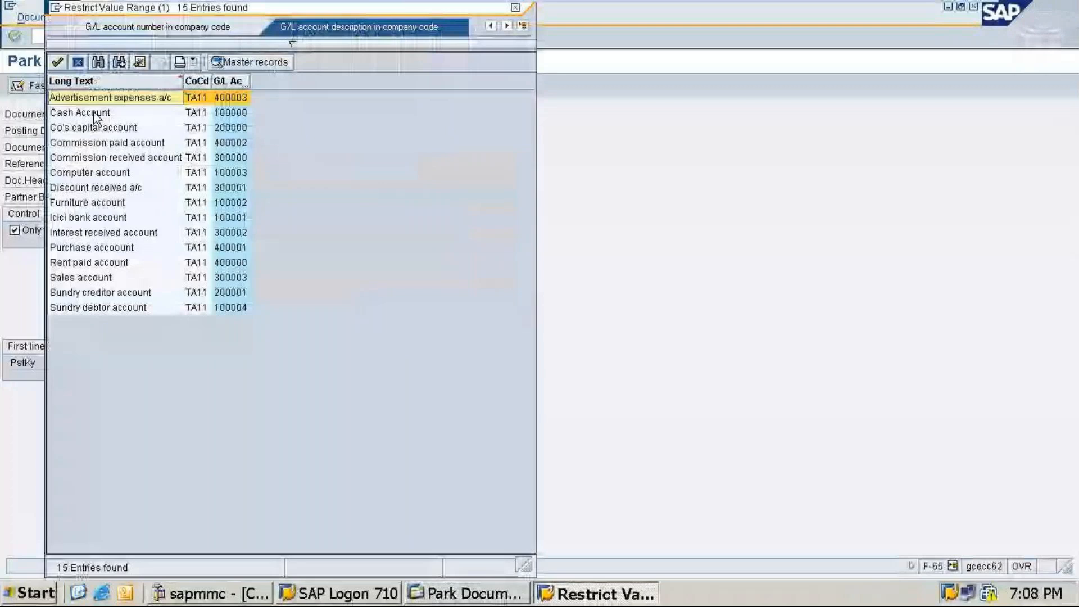
pyautogui.doubleClick(94, 115)
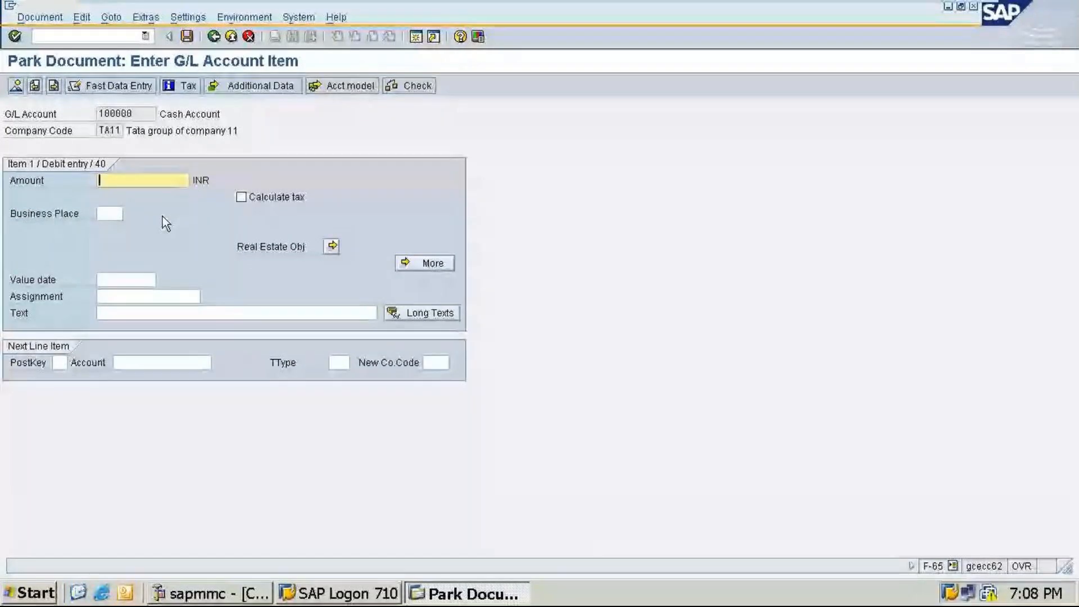
# Step: Enter amount 500000 and text "Being capital introduced" for the cash debit line item
pyautogui.write('500000')
pyautogui.click(112, 313)
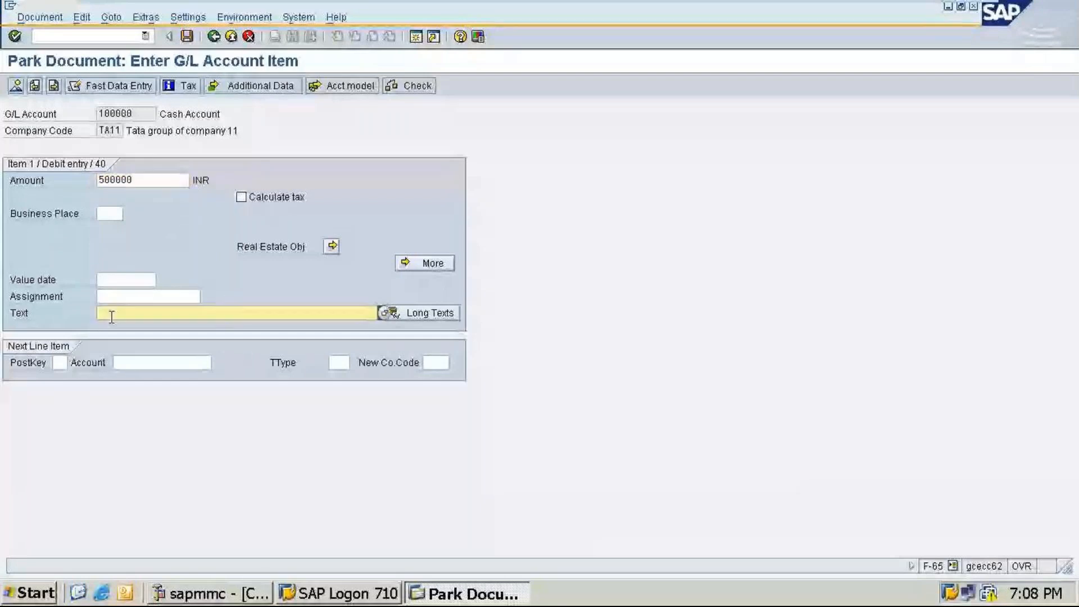
pyautogui.write('Being capit')
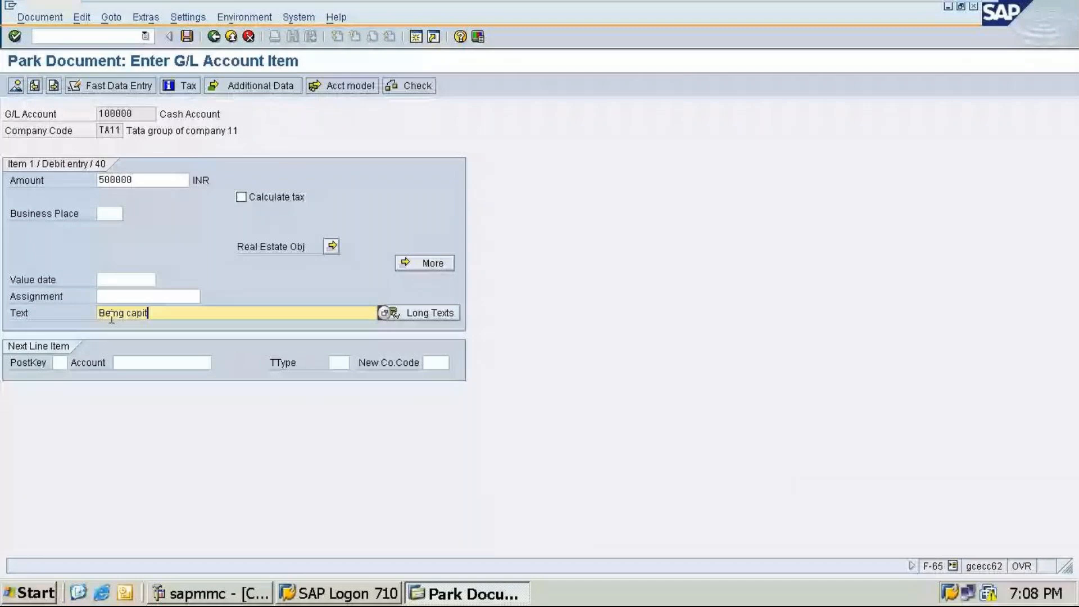
pyautogui.write('al introduced')
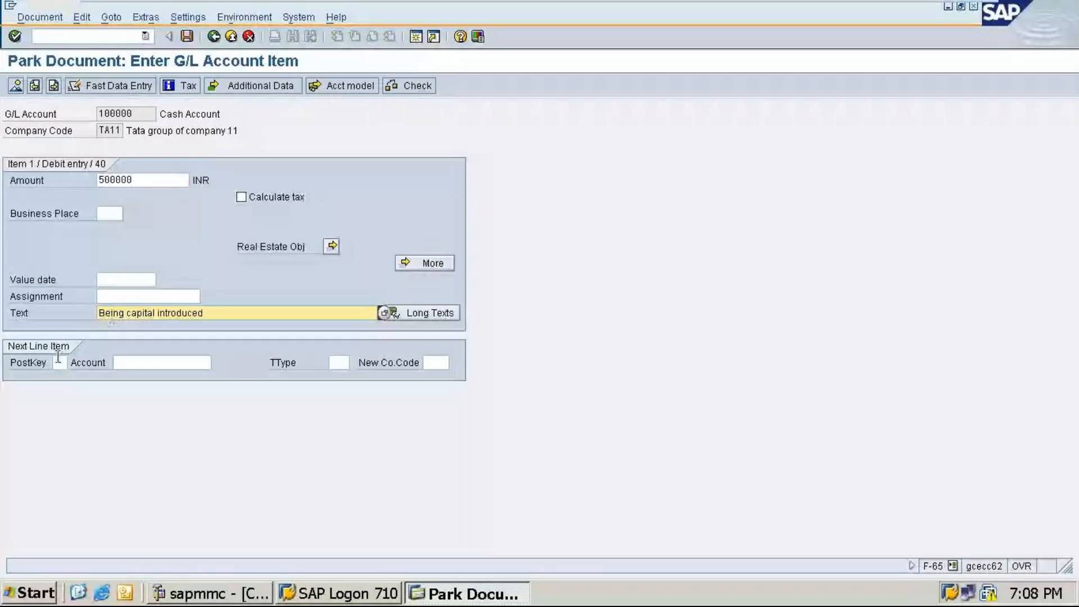
# Step: Add a credit line with posting key 50 and choose Co's capital account 200000 from the TA11 account search
pyautogui.click(58, 359)
pyautogui.write('5')
pyautogui.write('8')
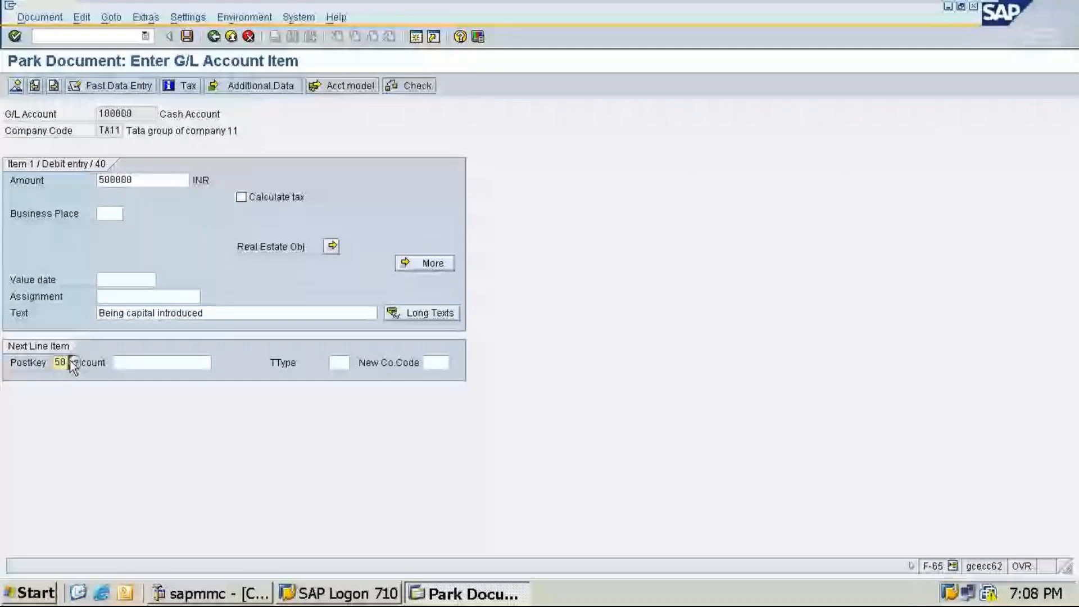
pyautogui.click(73, 363)
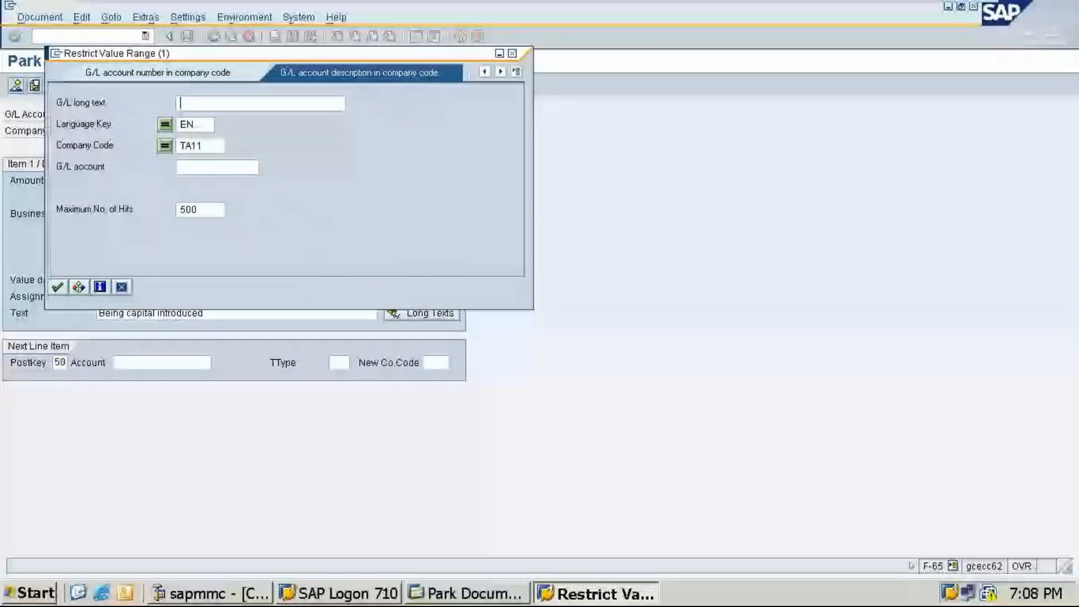
pyautogui.press('Return')
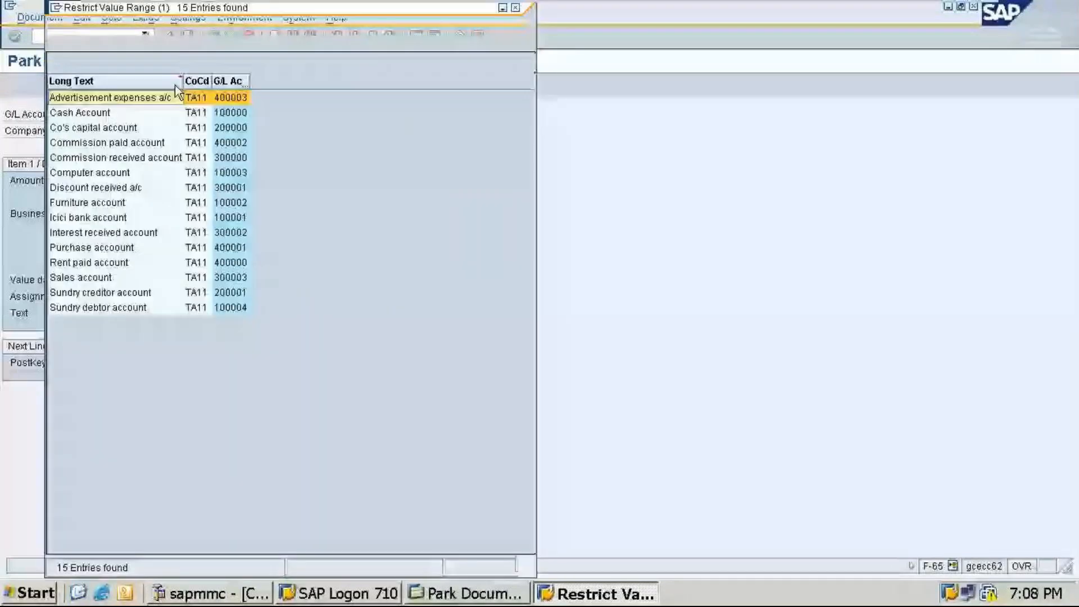
pyautogui.doubleClick(225, 127)
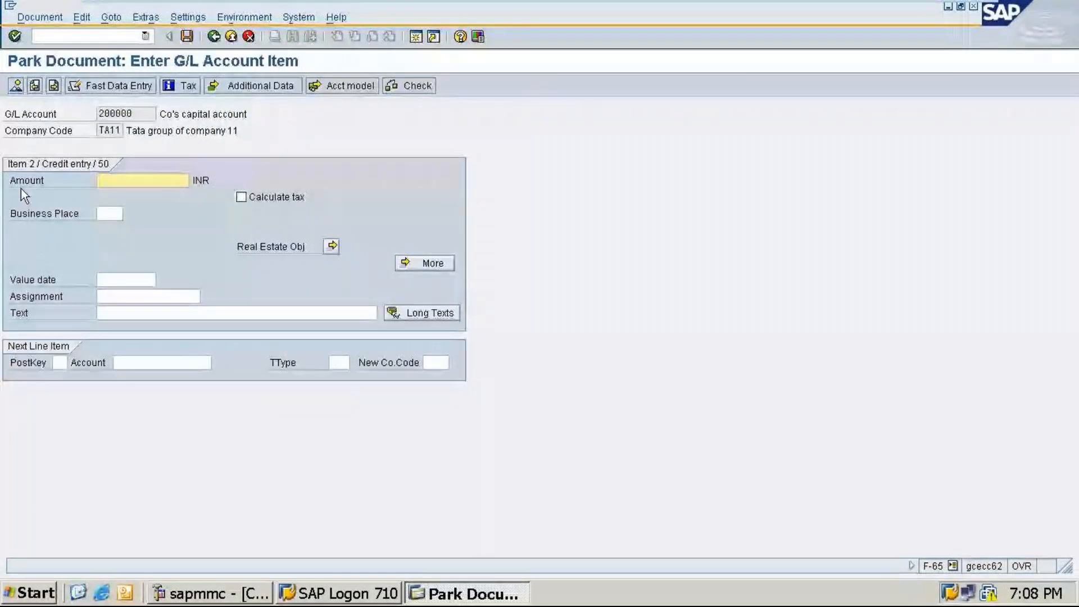
# Step: Give the credit line amount * and text +, and park the document from its overview
pyautogui.write('*')
pyautogui.click(163, 310)
pyautogui.write('+')
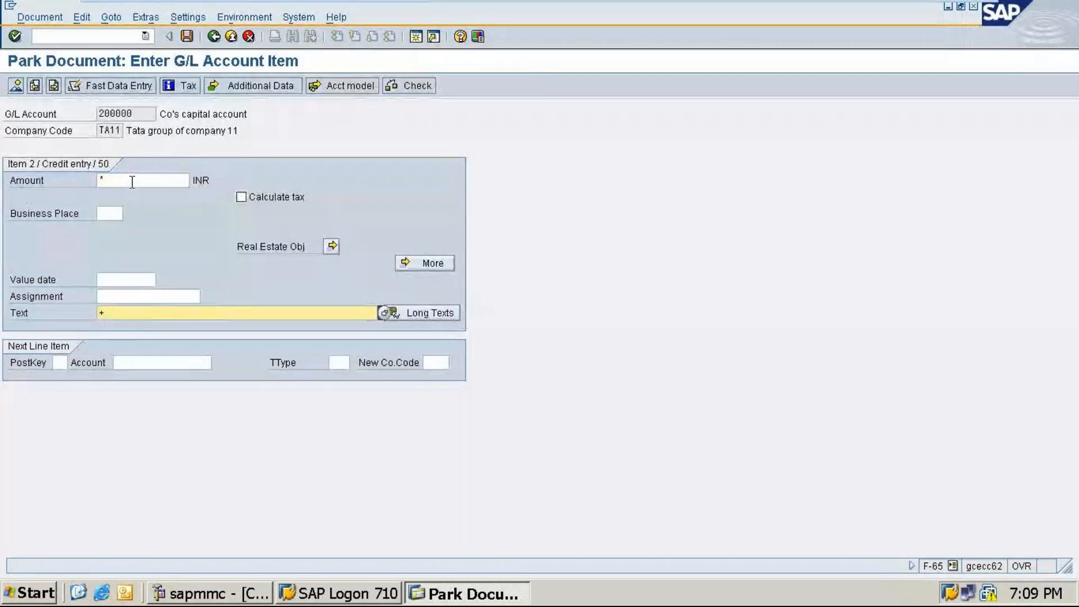
pyautogui.click(16, 86)
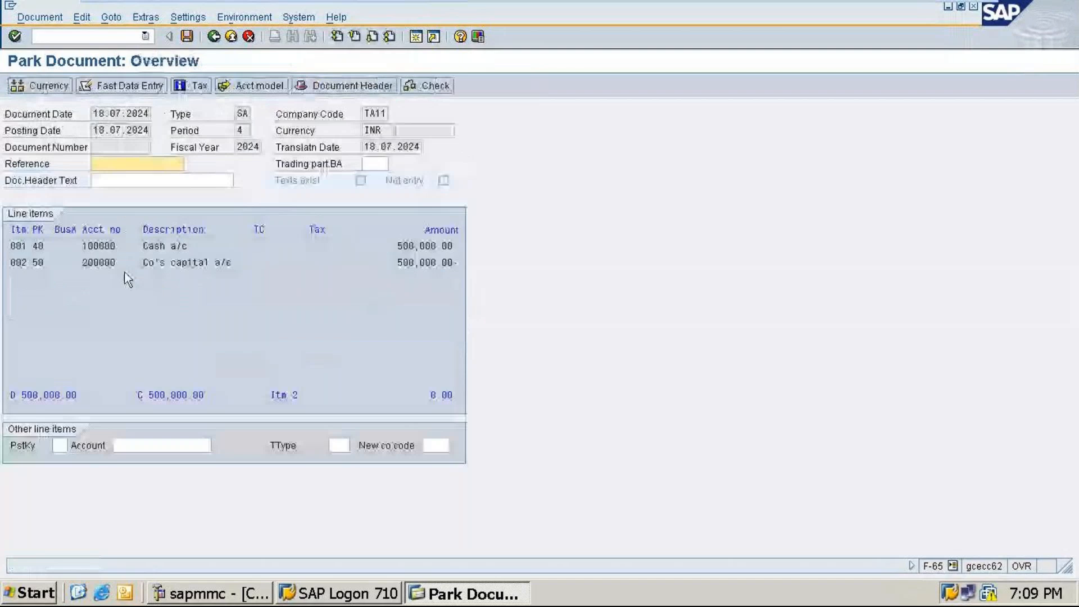
pyautogui.click(187, 37)
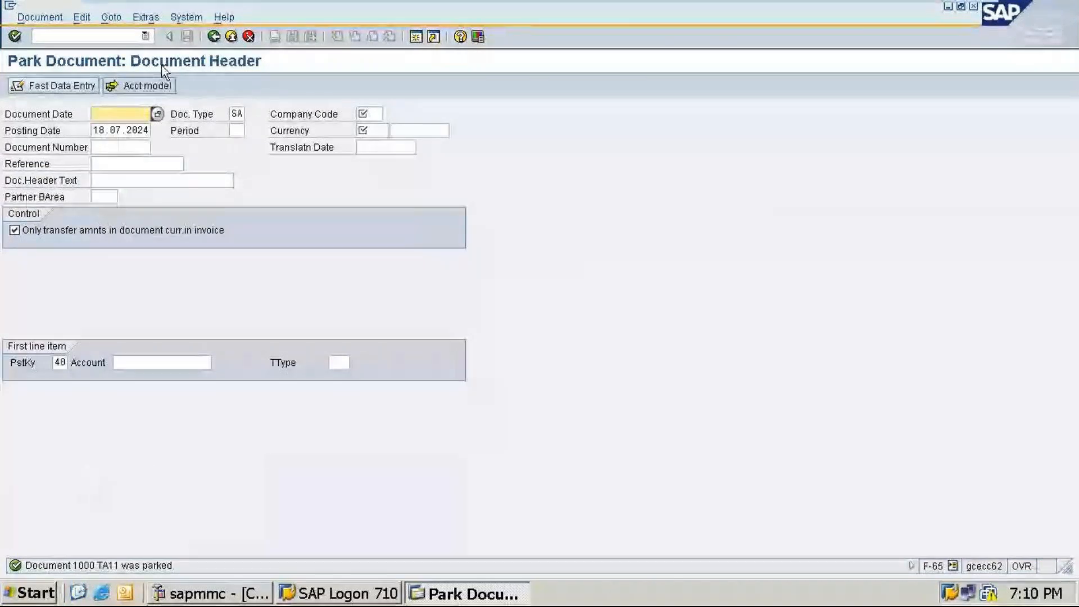
# Step: Restart General Document Parking and set the document date to 18.07.2024 from the calendar
pyautogui.click(216, 38)
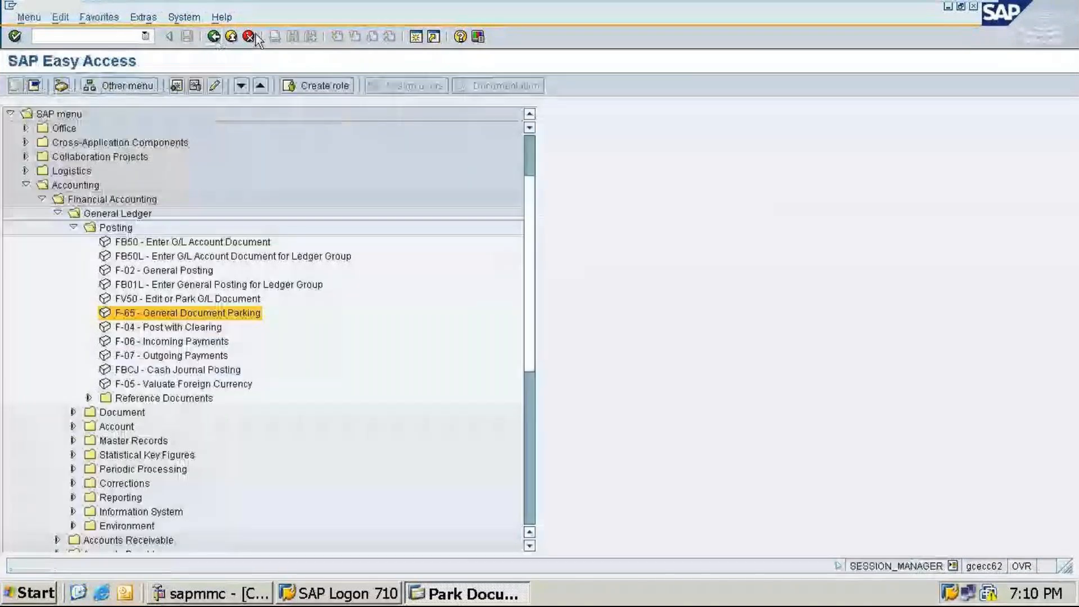
pyautogui.press('Return')
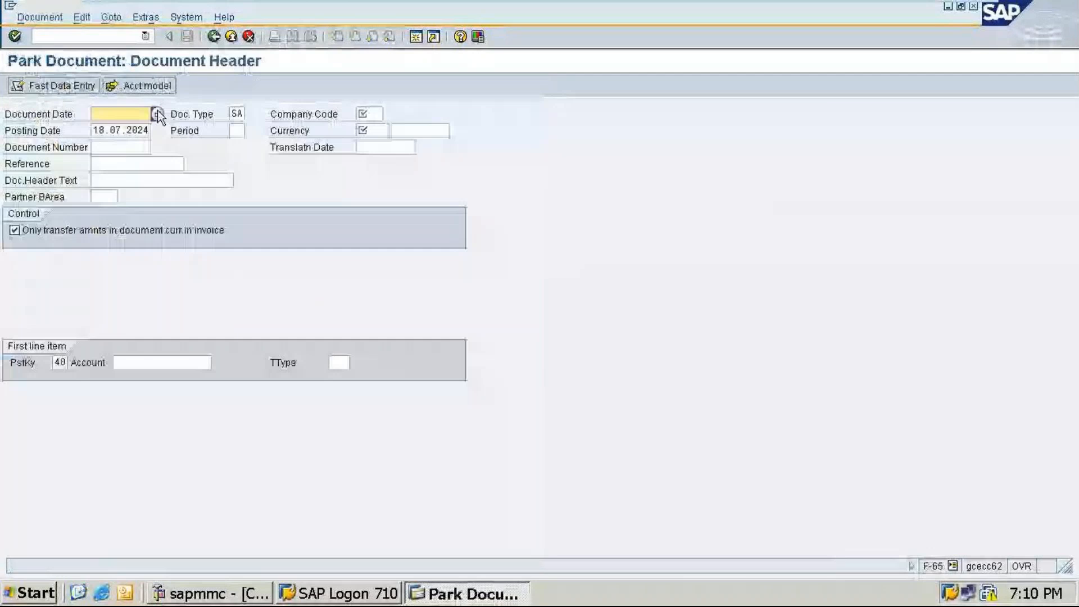
pyautogui.click(158, 115)
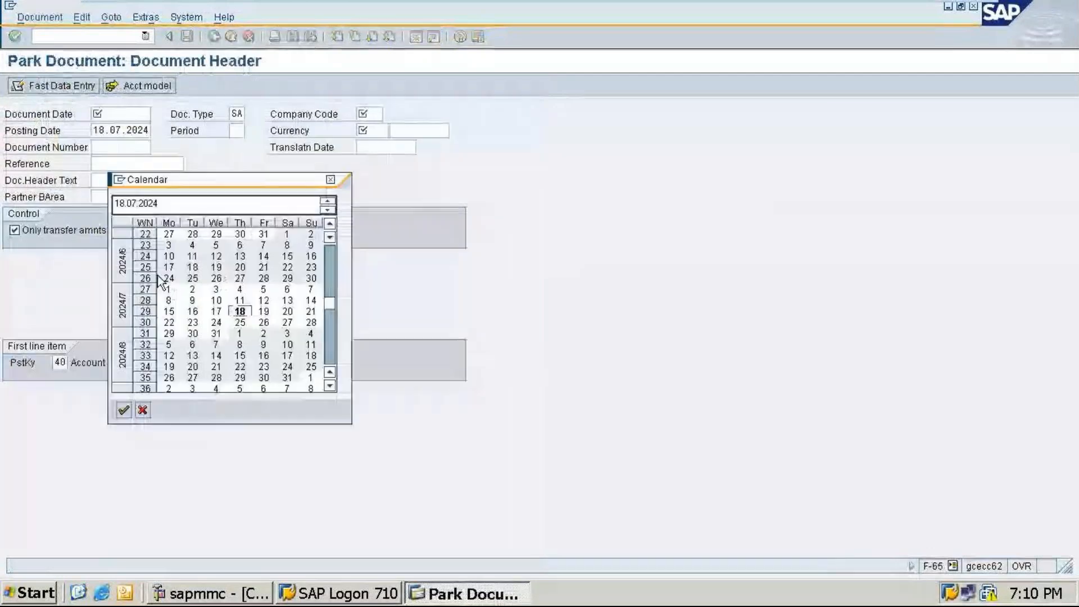
pyautogui.doubleClick(244, 313)
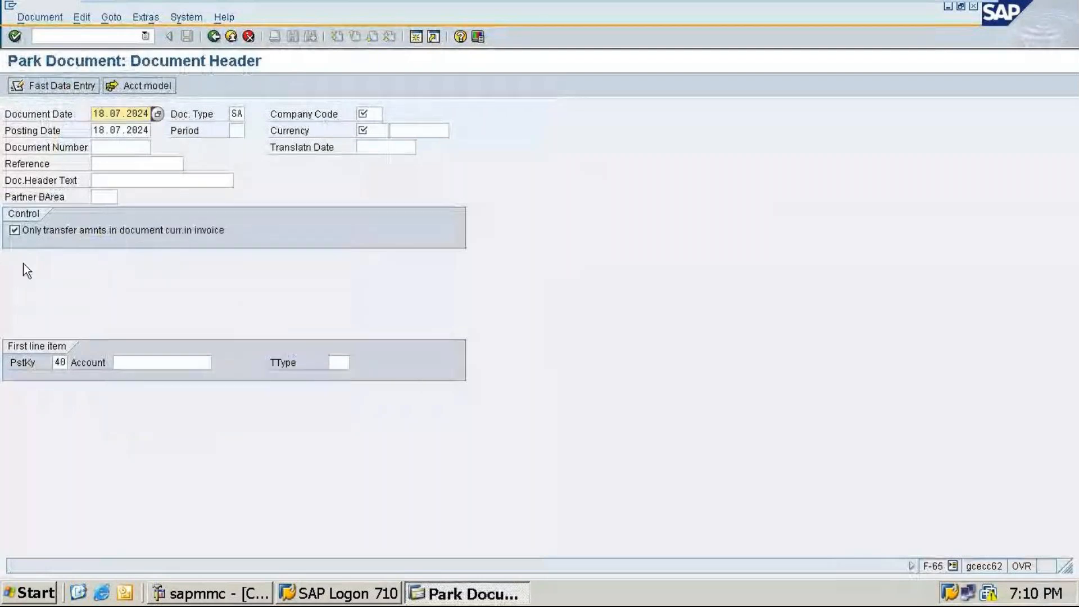
# Step: Search the TA11 accounts and choose Computer account 100003 for the first line with posting key 40
pyautogui.click(203, 362)
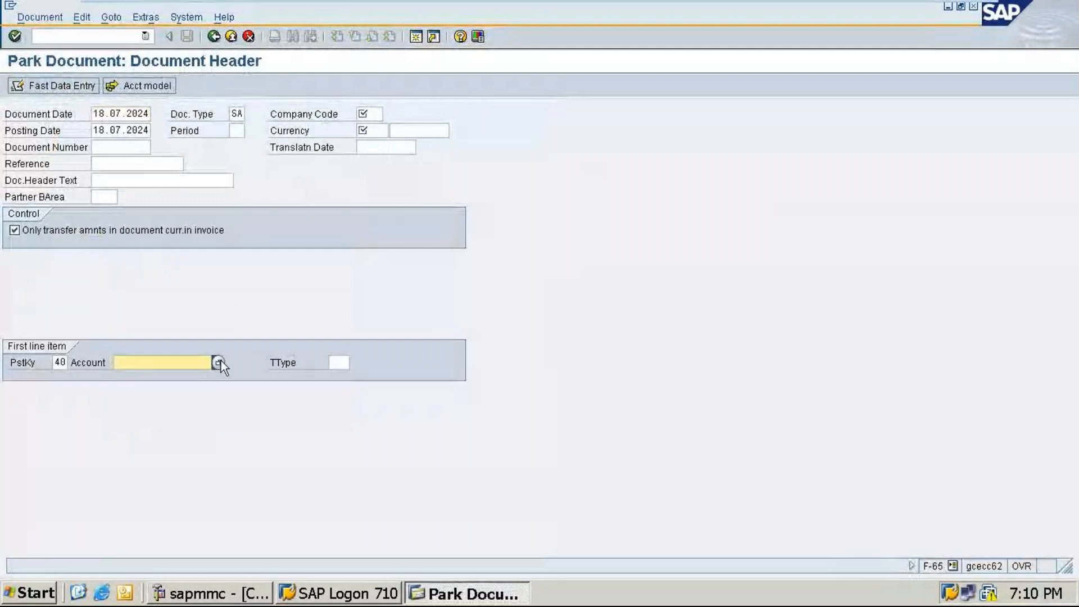
pyautogui.click(218, 363)
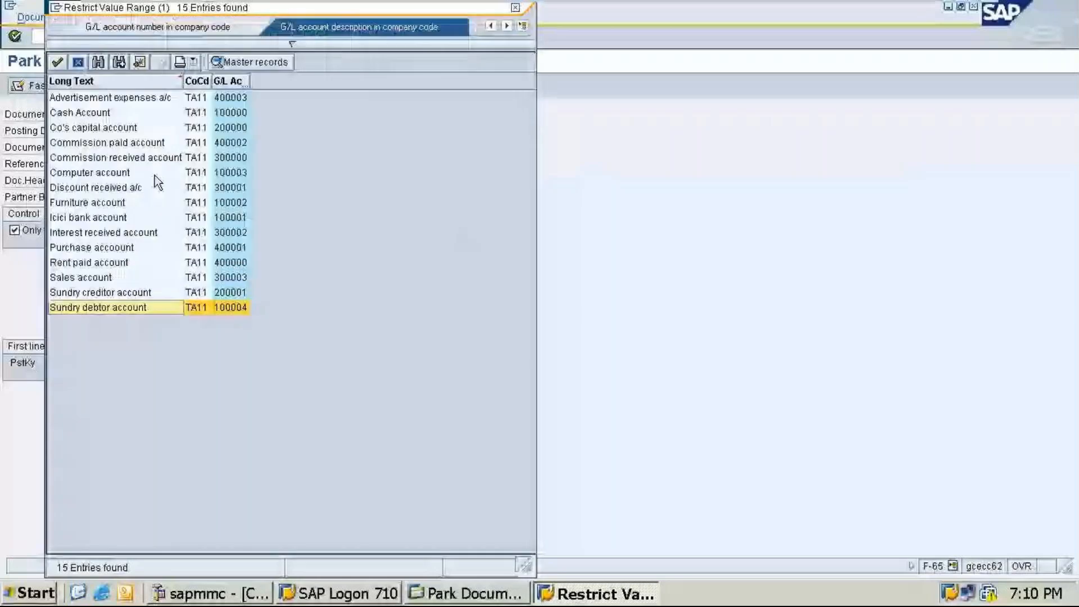
pyautogui.doubleClick(154, 176)
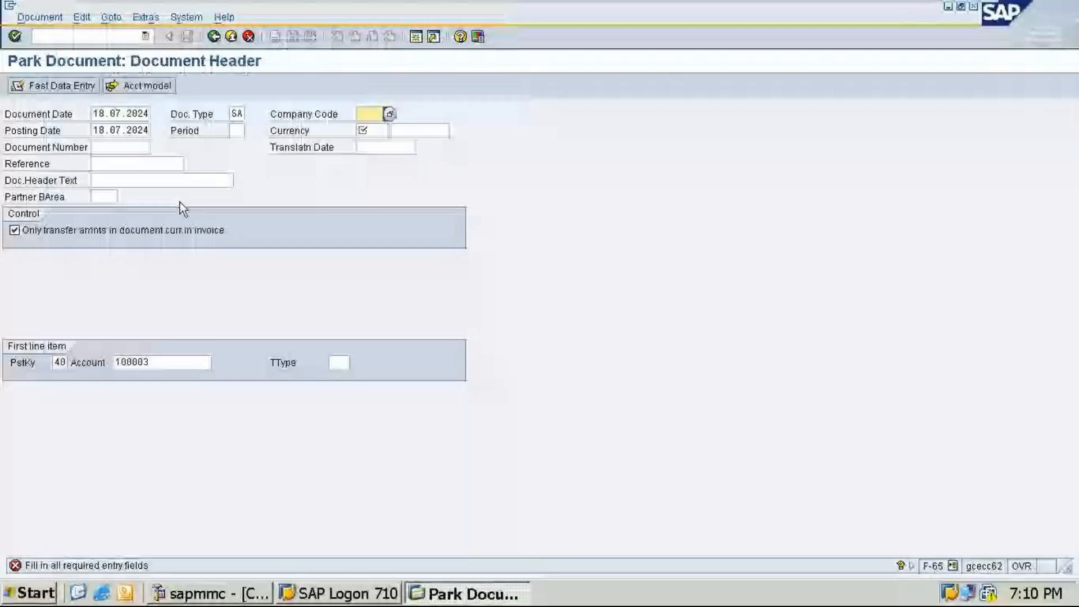
# Step: Enter company code ta11 and currency inr in the document header
pyautogui.write('ta11')
pyautogui.press('Tab')
pyautogui.write('in')
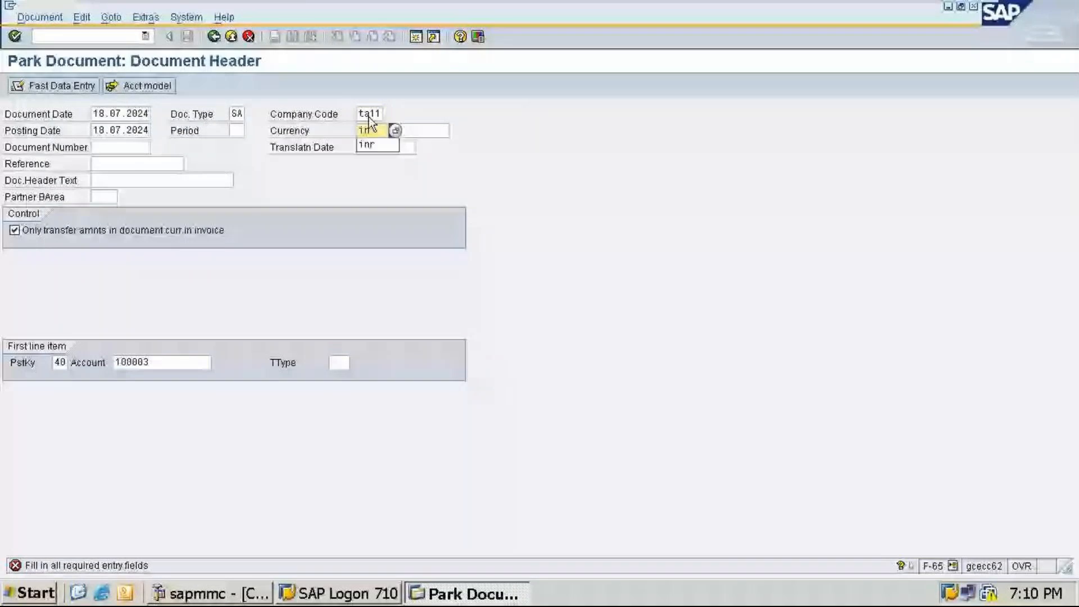
pyautogui.press('Return')
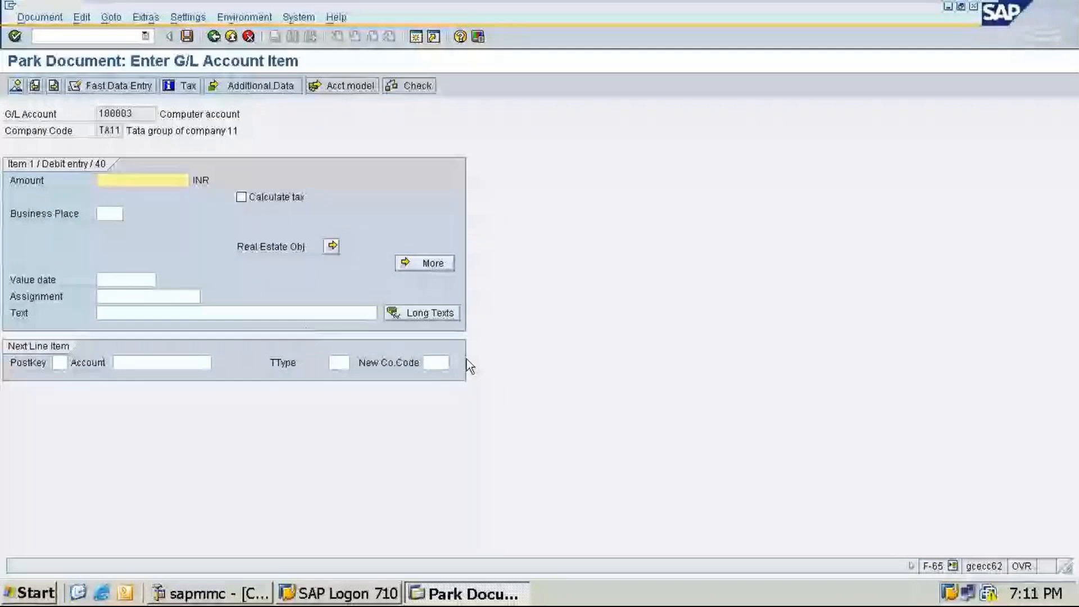
# Step: Enter amount 40000 and text "Being computer purchased by cash" for the computer debit line
pyautogui.write('40')
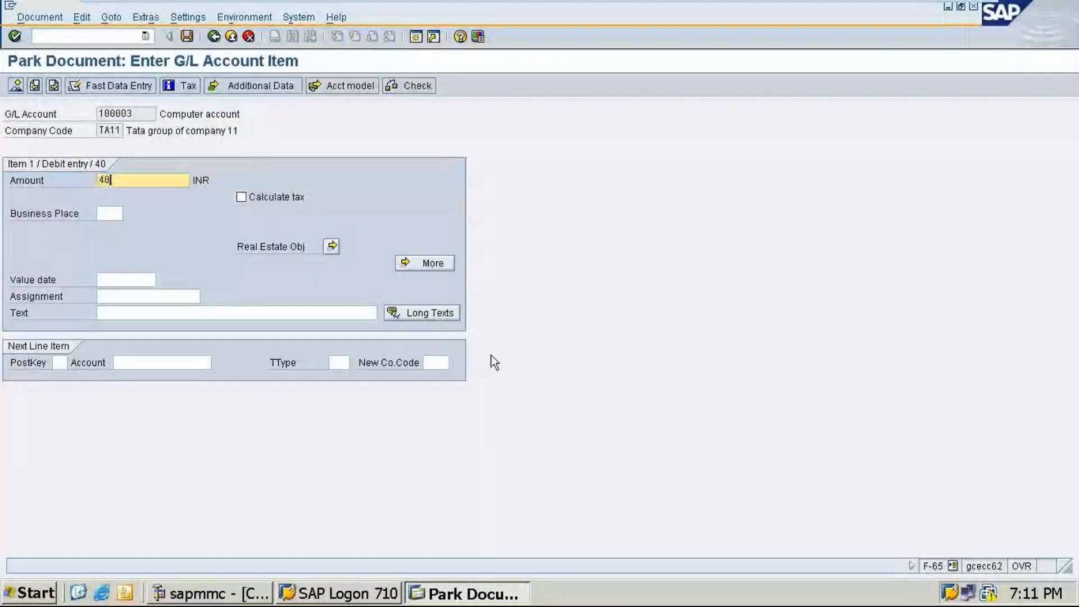
pyautogui.write('000')
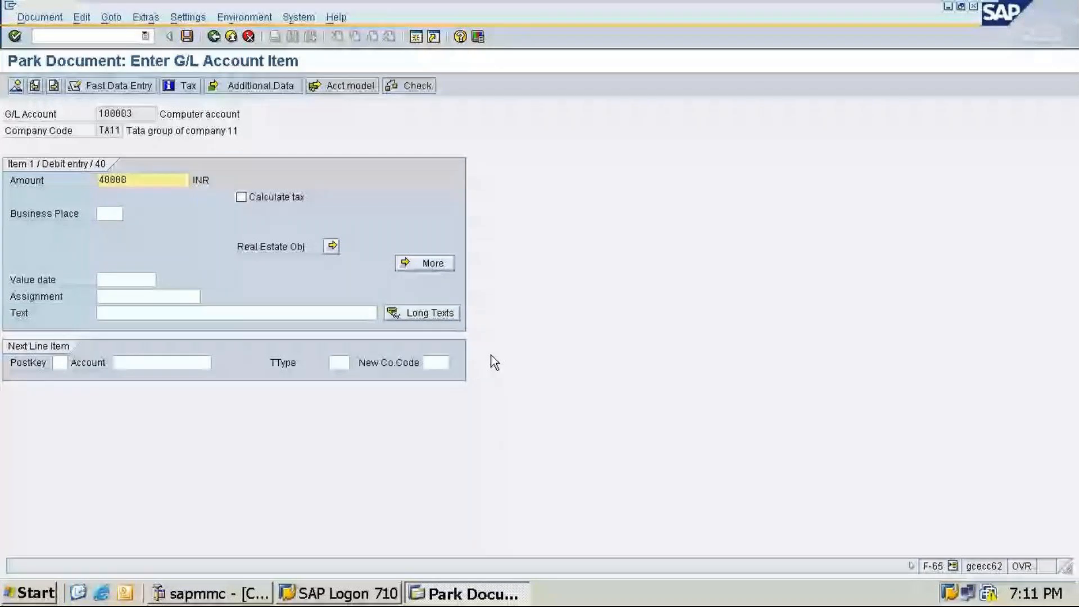
pyautogui.click(161, 313)
pyautogui.write('B')
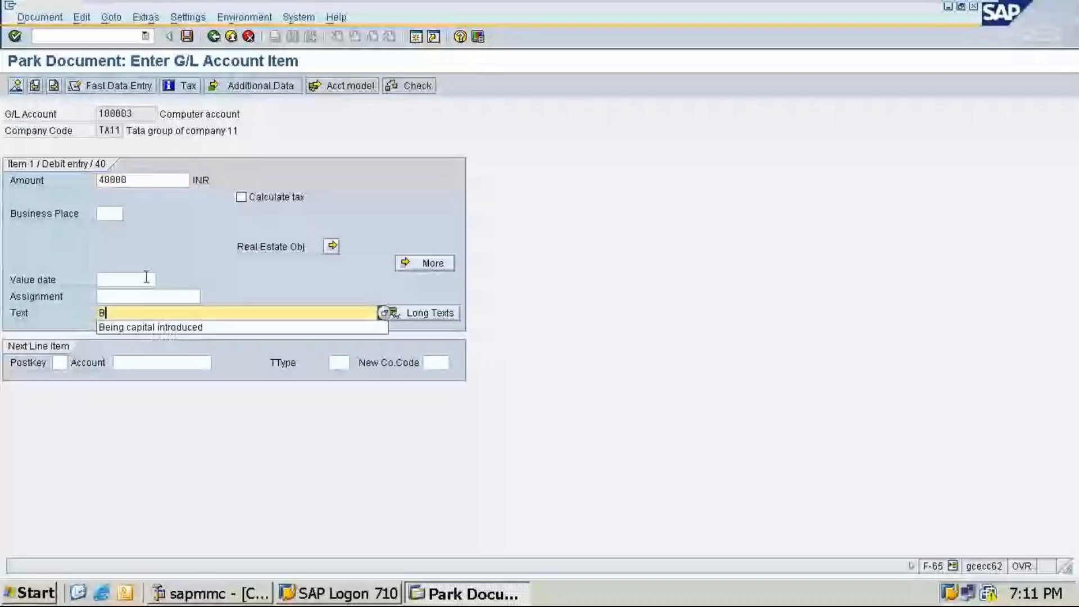
pyautogui.write('eing c')
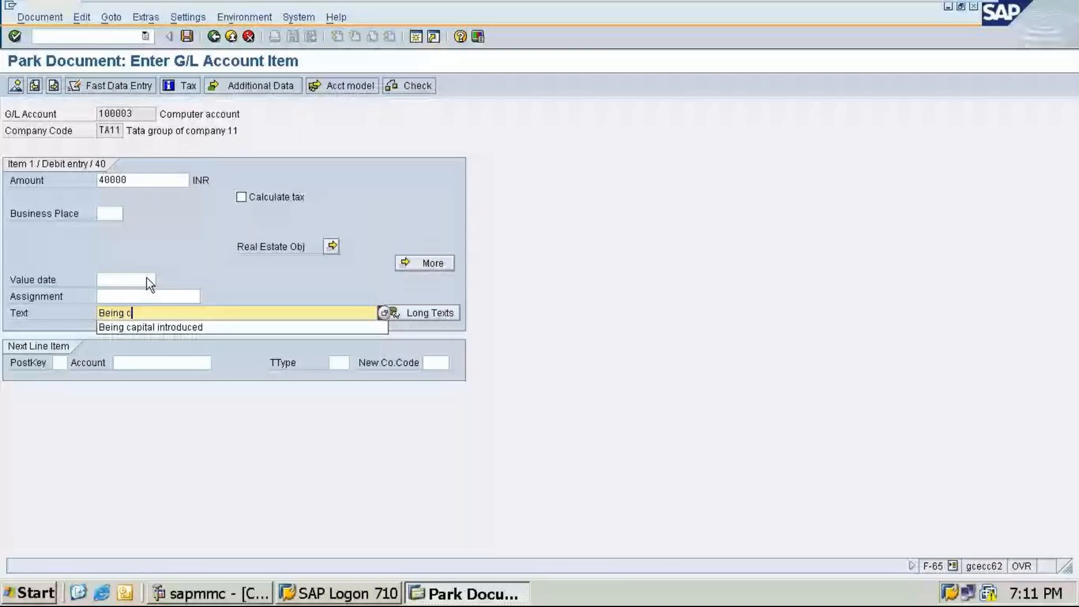
pyautogui.write('omputer purchased by cash')
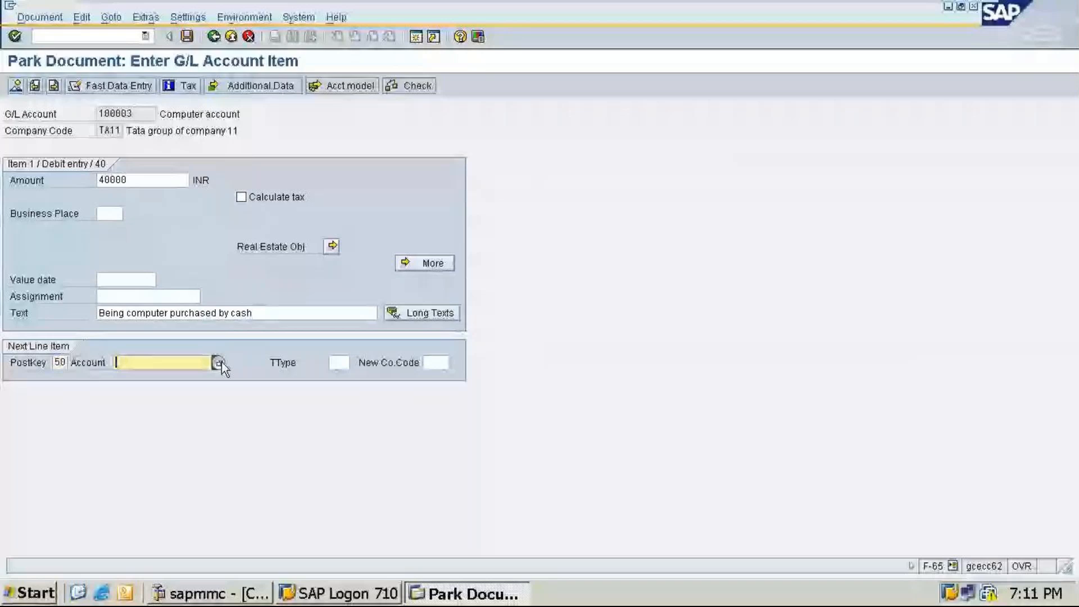
# Step: Add a credit line to Cash Account 100000 with amount * and text +
pyautogui.write('100000')
pyautogui.press('Return')
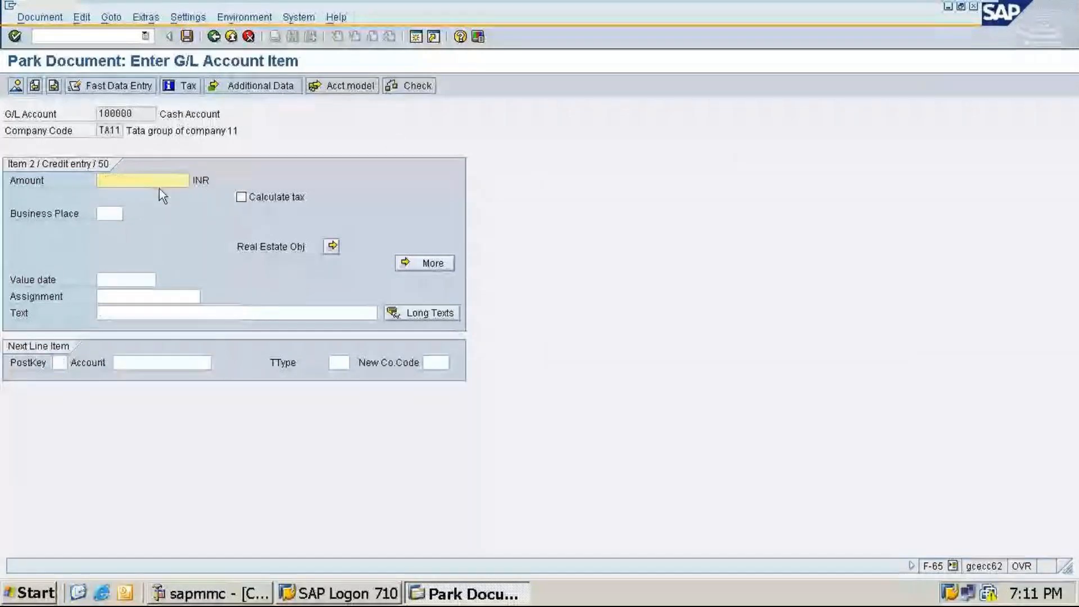
pyautogui.write('*')
pyautogui.click(154, 313)
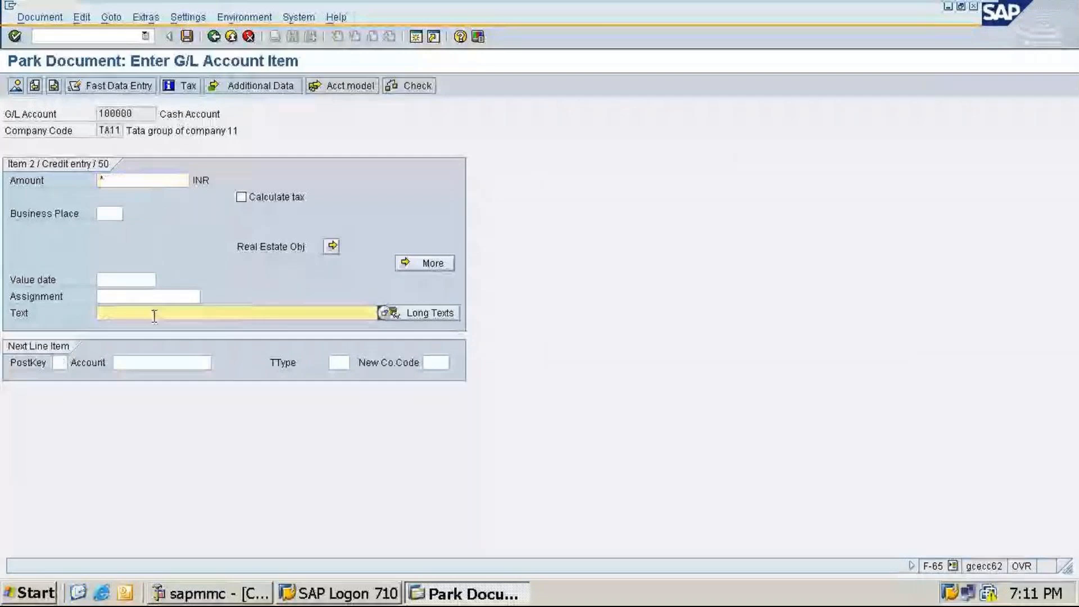
pyautogui.write('*')
# Step: Park the computer purchase document from its overview and leave the transaction
pyautogui.click(39, 17)
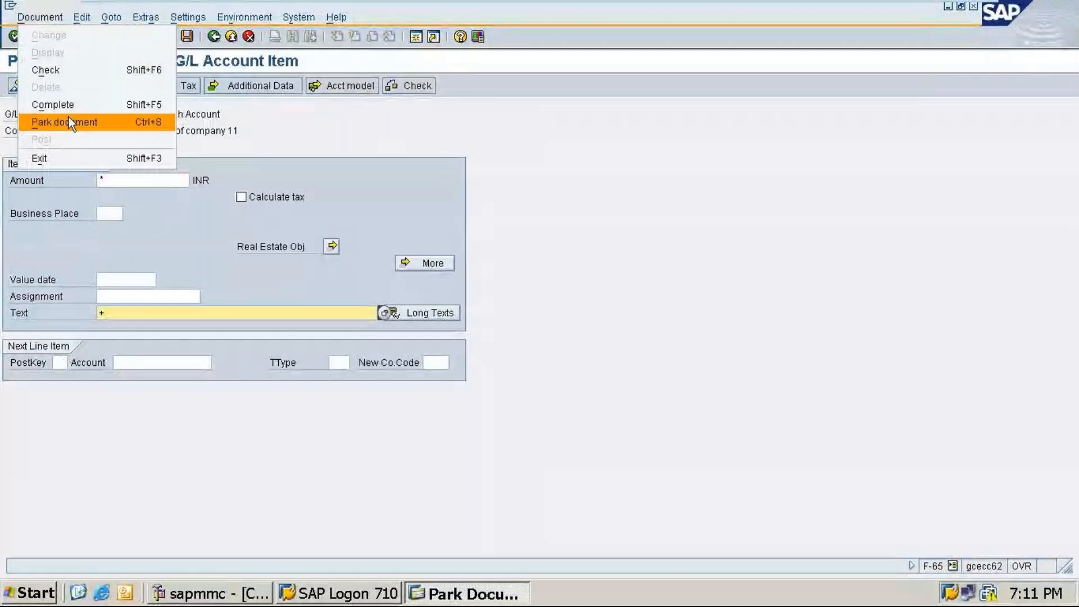
pyautogui.click(69, 119)
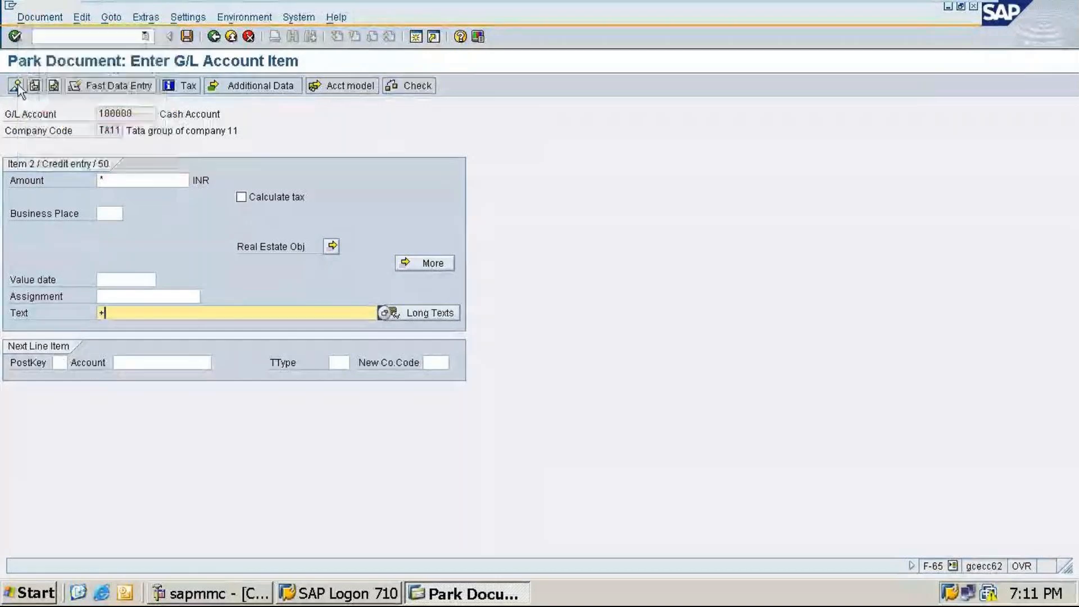
pyautogui.click(18, 85)
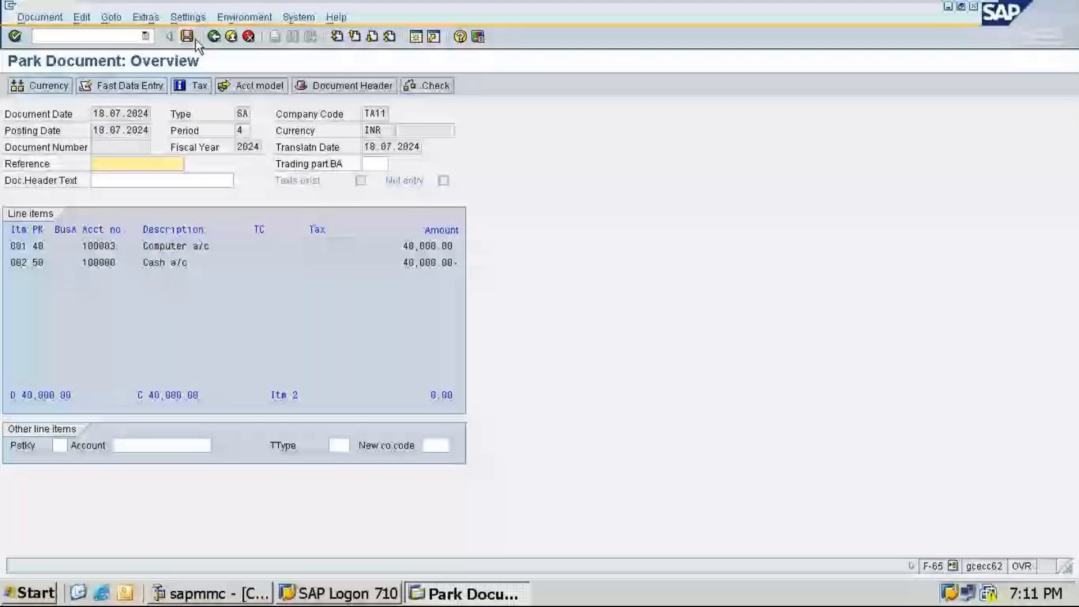
pyautogui.click(193, 39)
pyautogui.click(249, 37)
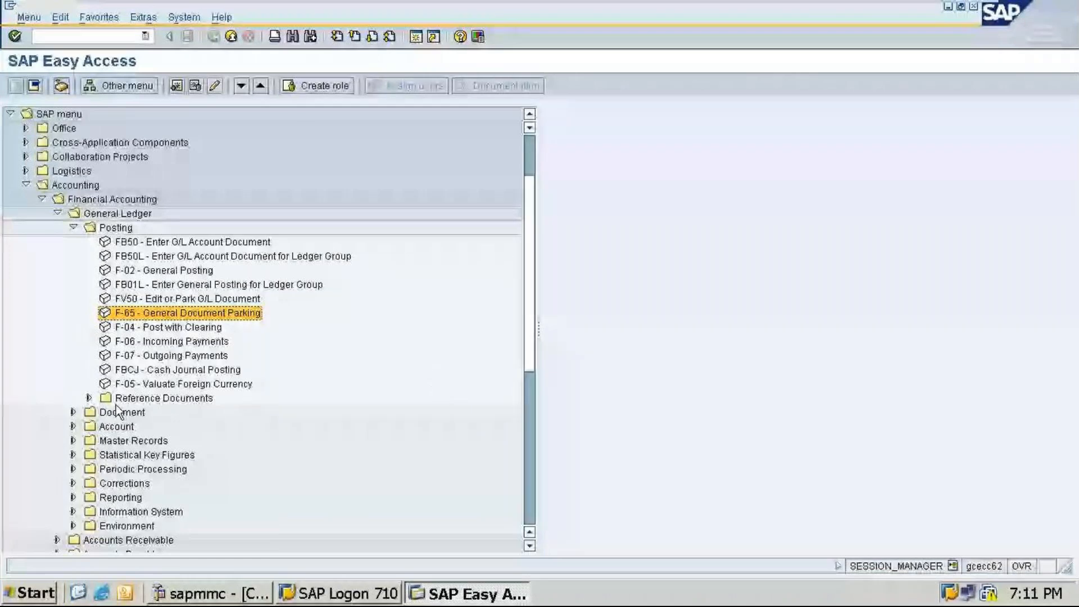
# Step: Expand the General Ledger Document folder and open FB03 Display
pyautogui.click(73, 413)
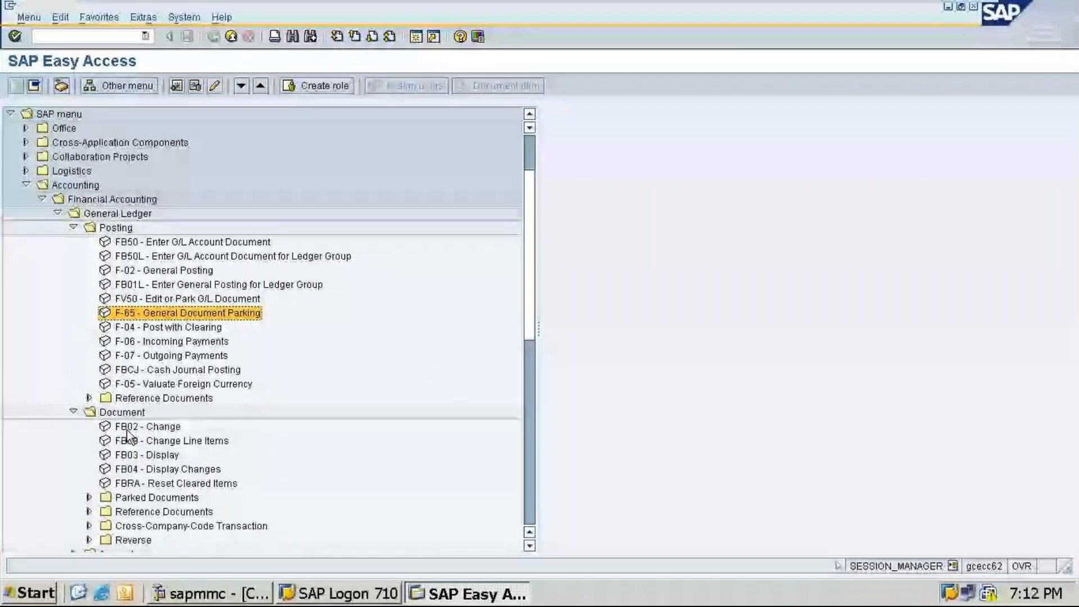
pyautogui.scroll(-1, 127, 431)
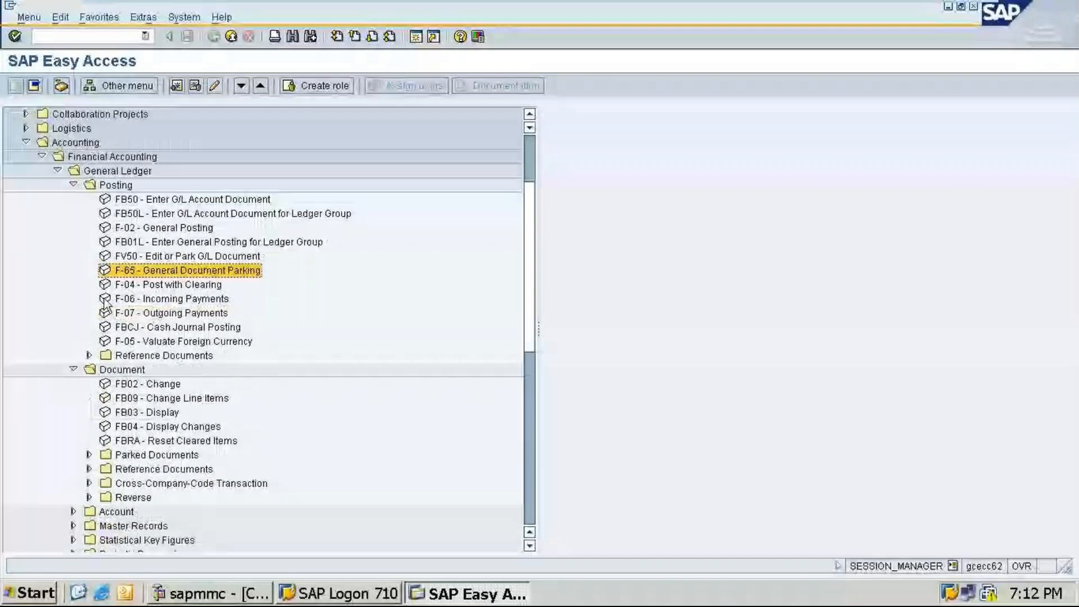
pyautogui.scroll(-1, 130, 427)
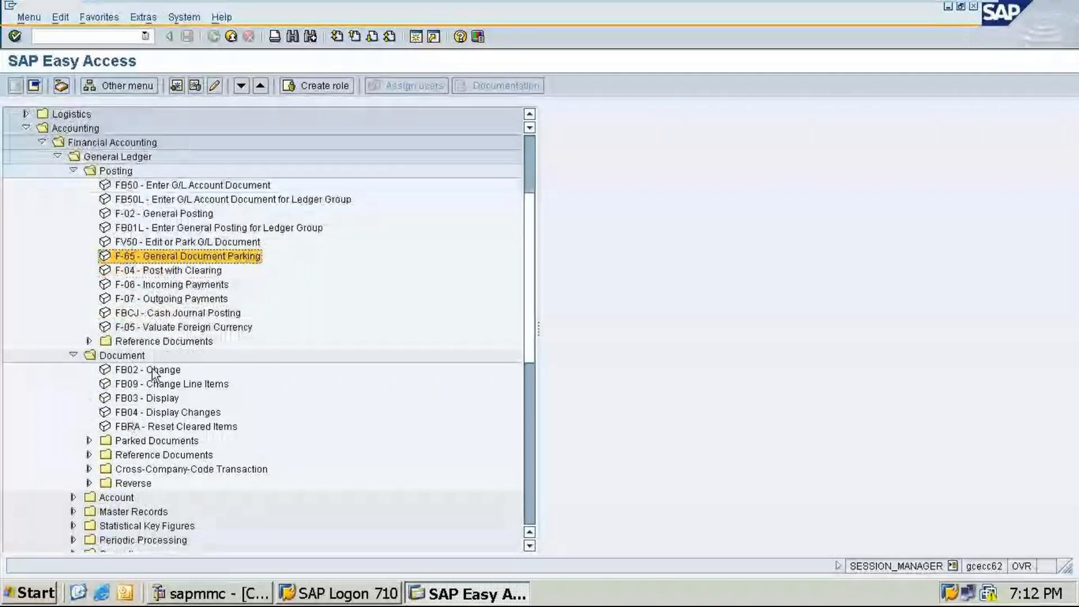
pyautogui.click(125, 401)
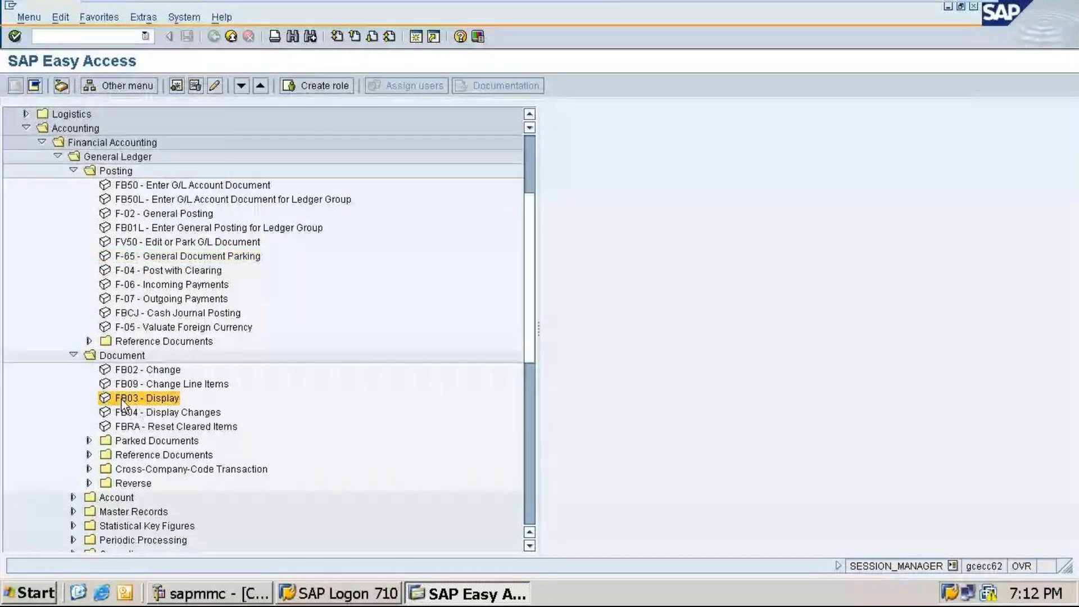
pyautogui.doubleClick(122, 401)
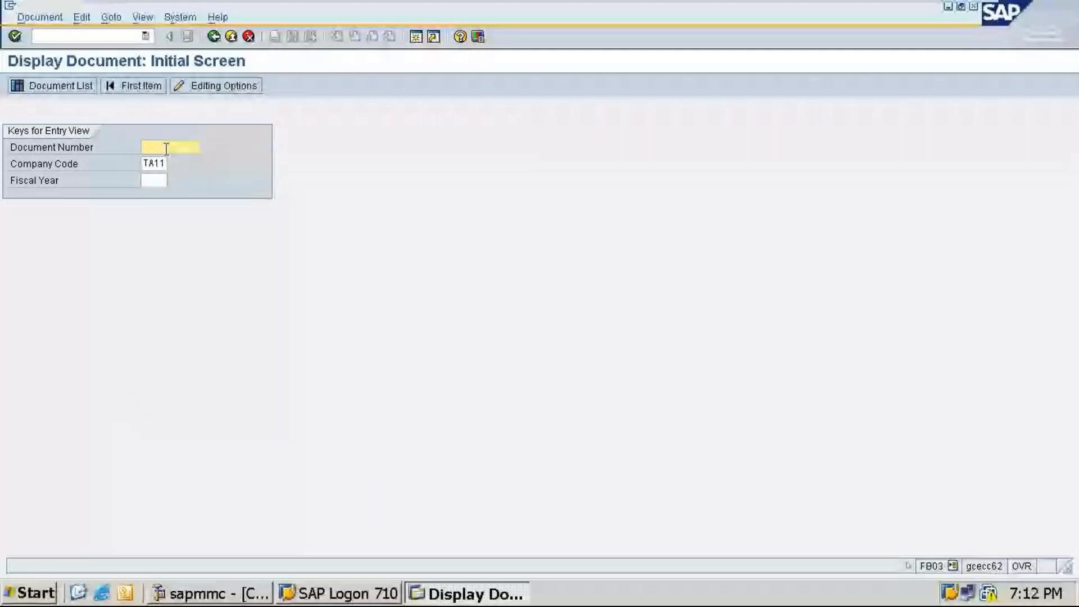
pyautogui.write('1000')
pyautogui.click(160, 179)
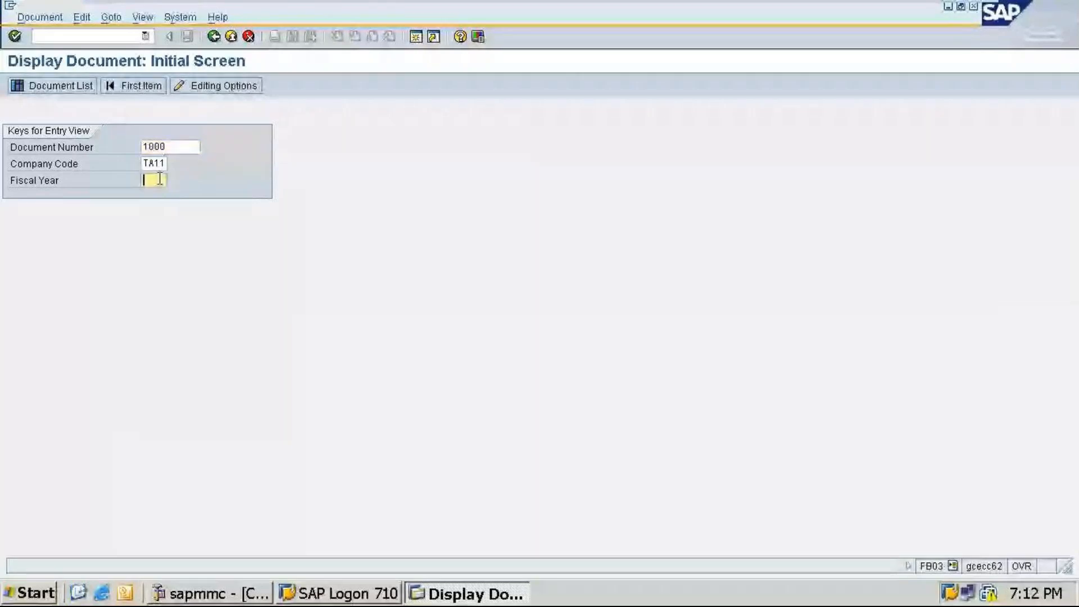
pyautogui.write('2024')
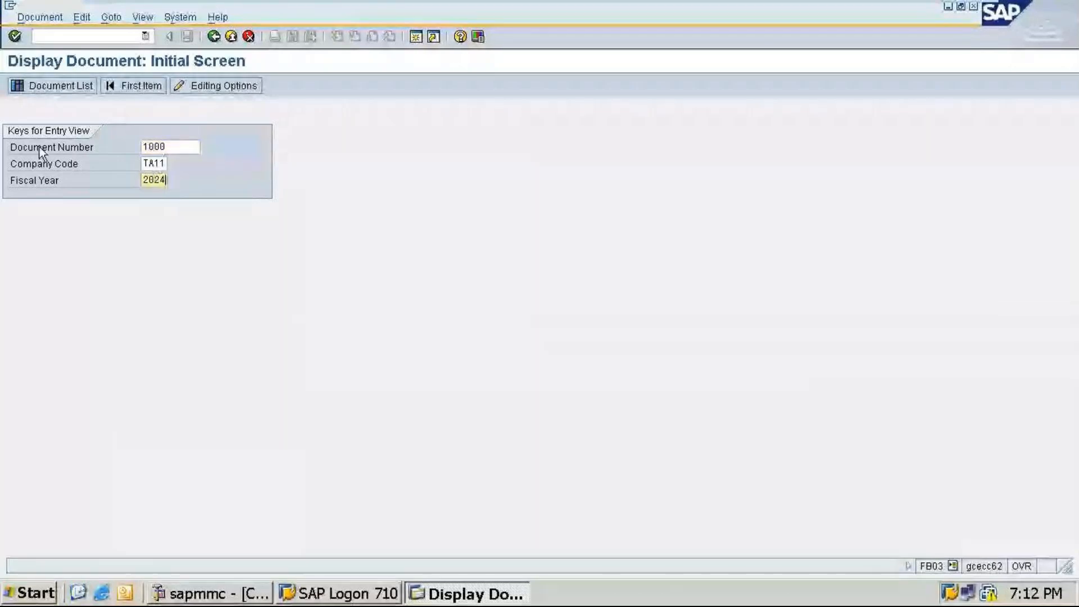
pyautogui.click(59, 88)
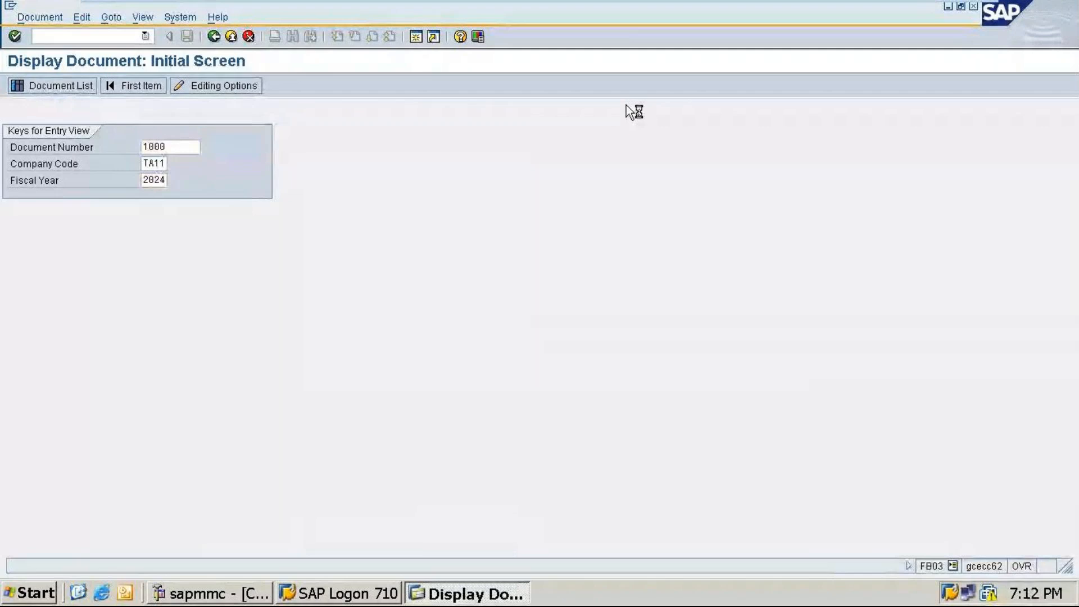
pyautogui.click(215, 38)
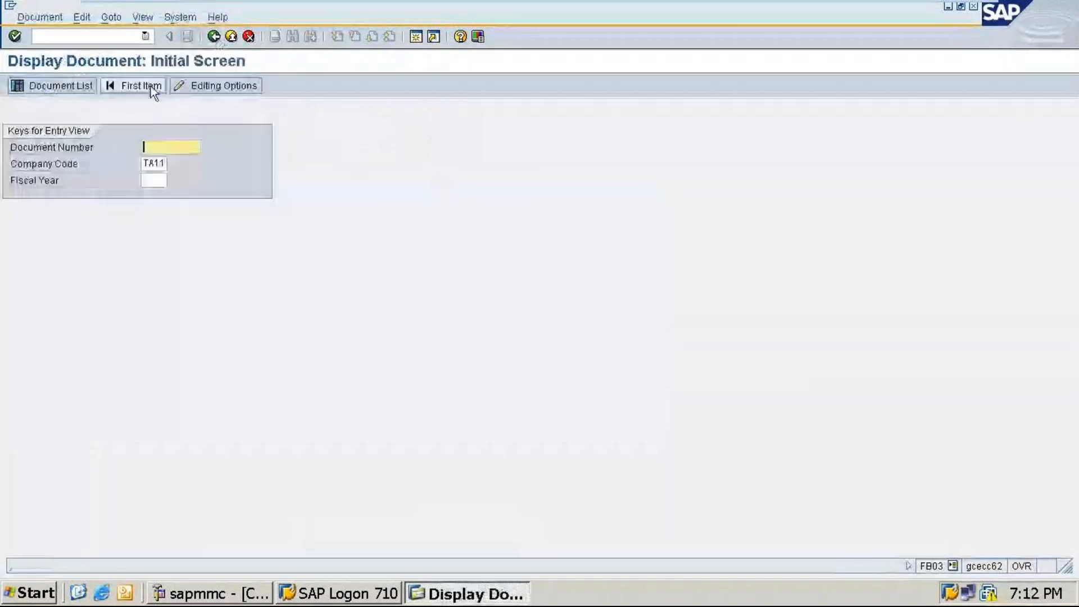
# Step: Display parked document 1000 for fiscal year 2024 and return to the initial screen
pyautogui.write('1000')
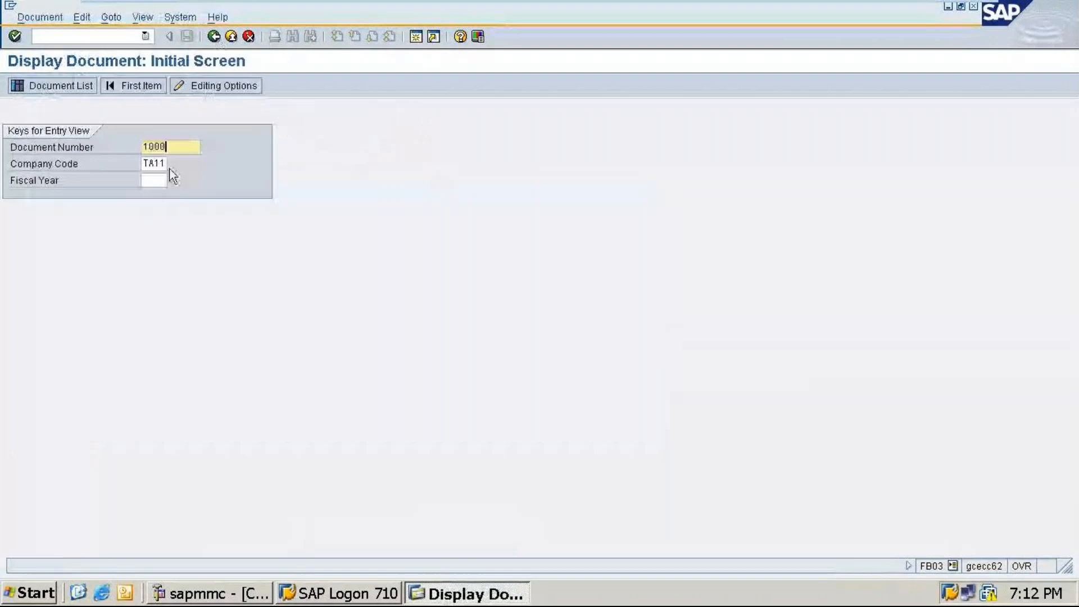
pyautogui.click(157, 179)
pyautogui.write('2024')
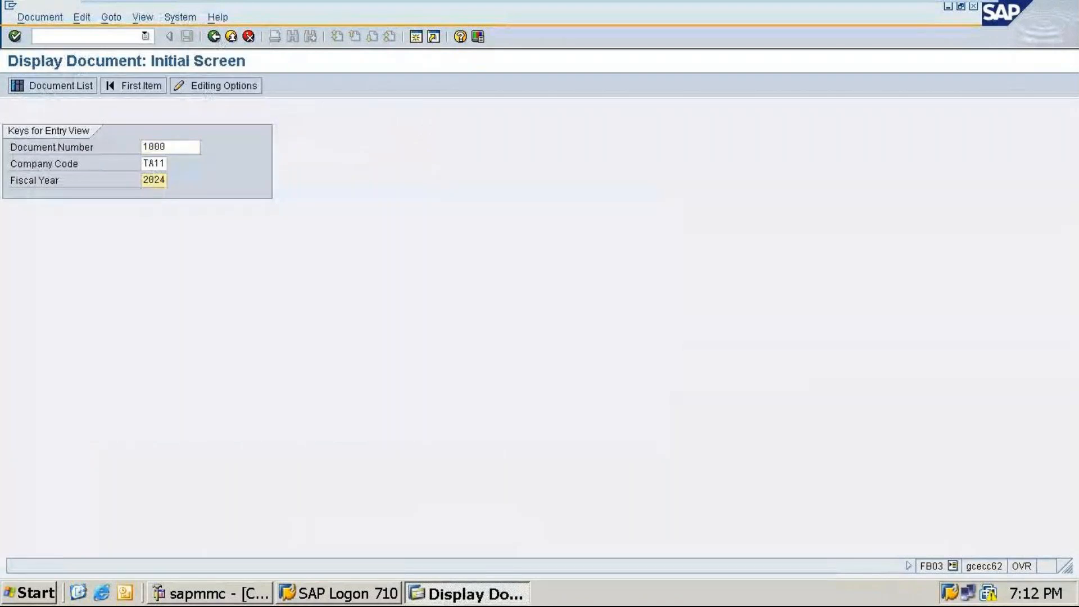
pyautogui.press('Return')
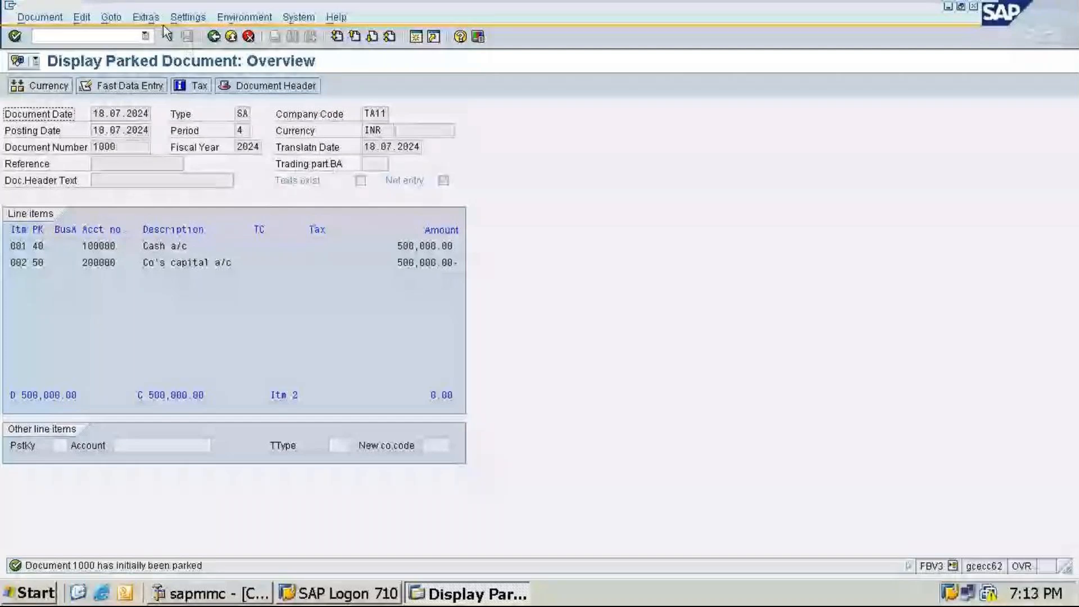
pyautogui.click(214, 37)
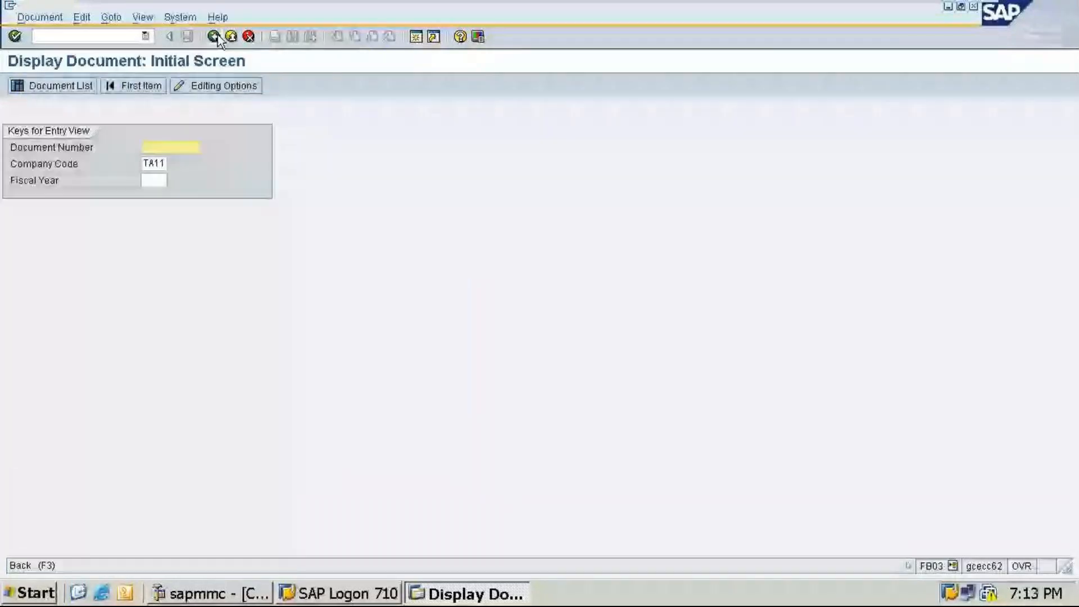
# Step: Return to the menu tree, expand the Parked Documents folder and open FBV0 Post/Delete
pyautogui.click(218, 39)
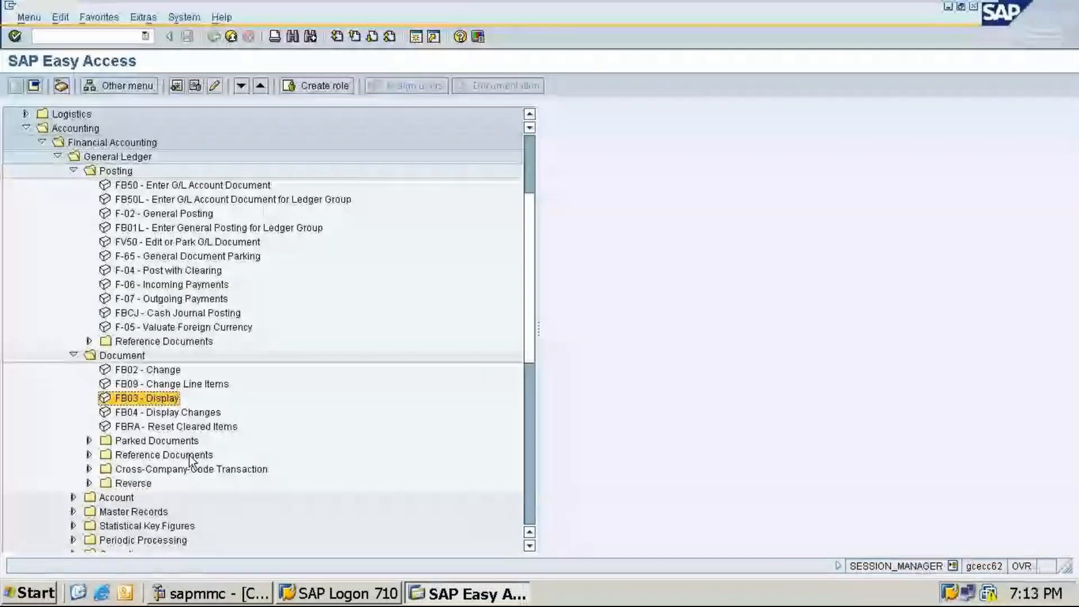
pyautogui.scroll(-1, 266, 448)
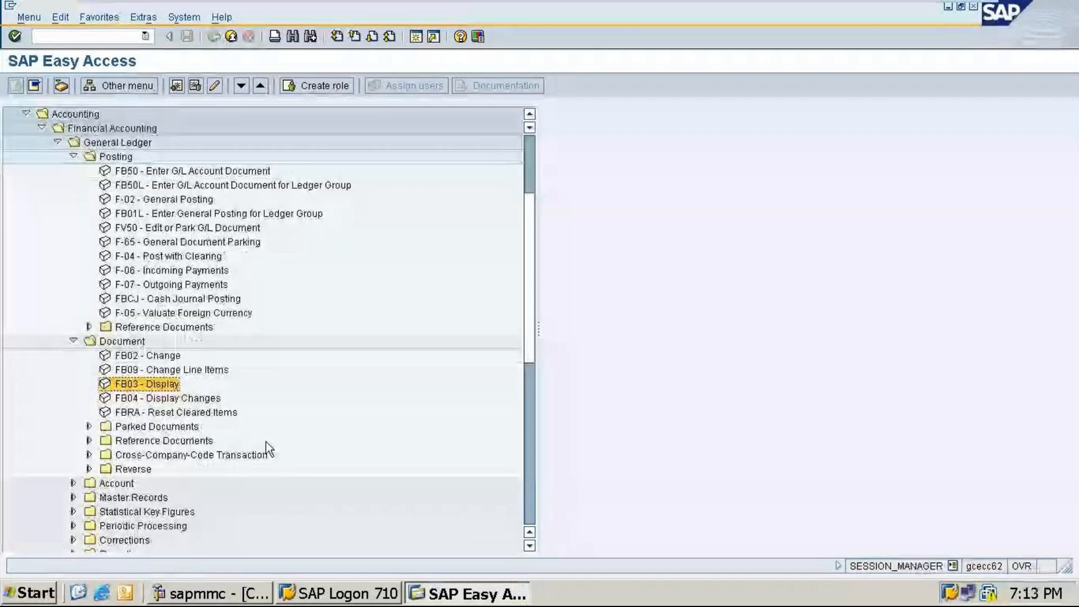
pyautogui.scroll(-3, 266, 442)
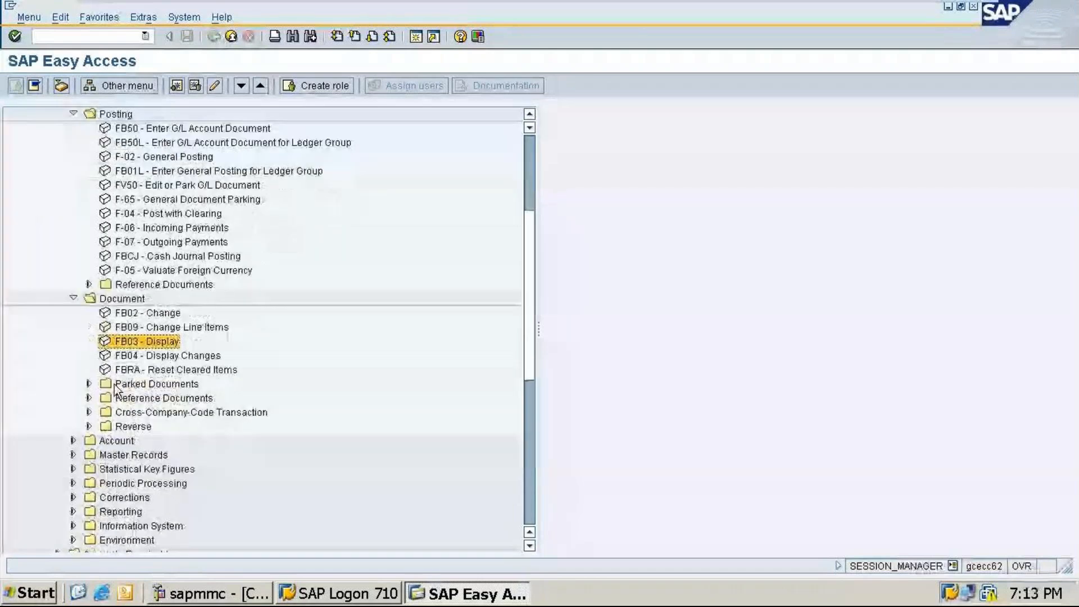
pyautogui.click(115, 387)
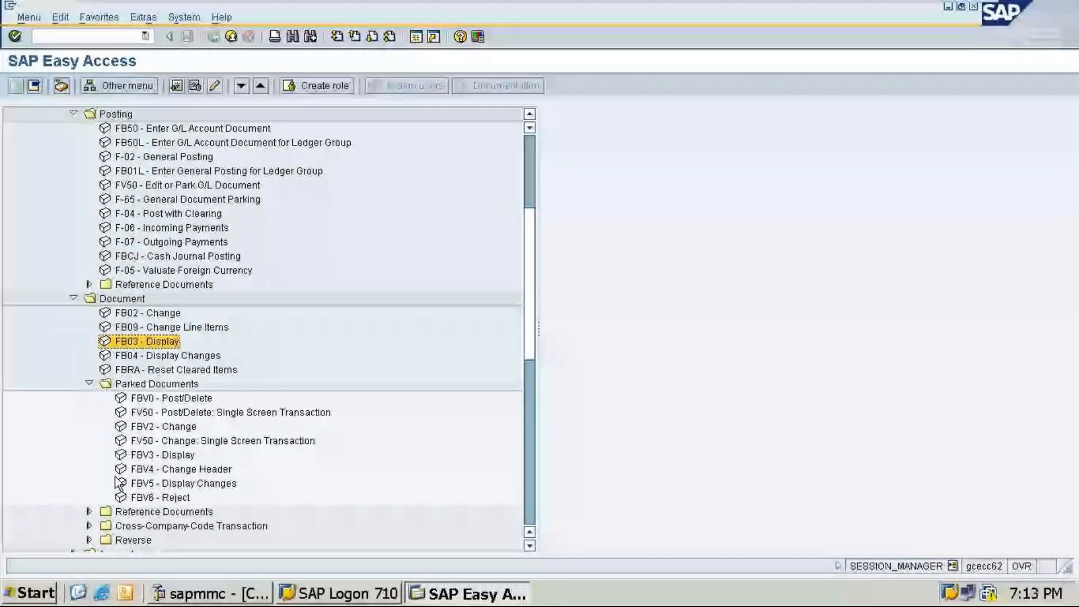
pyautogui.doubleClick(147, 404)
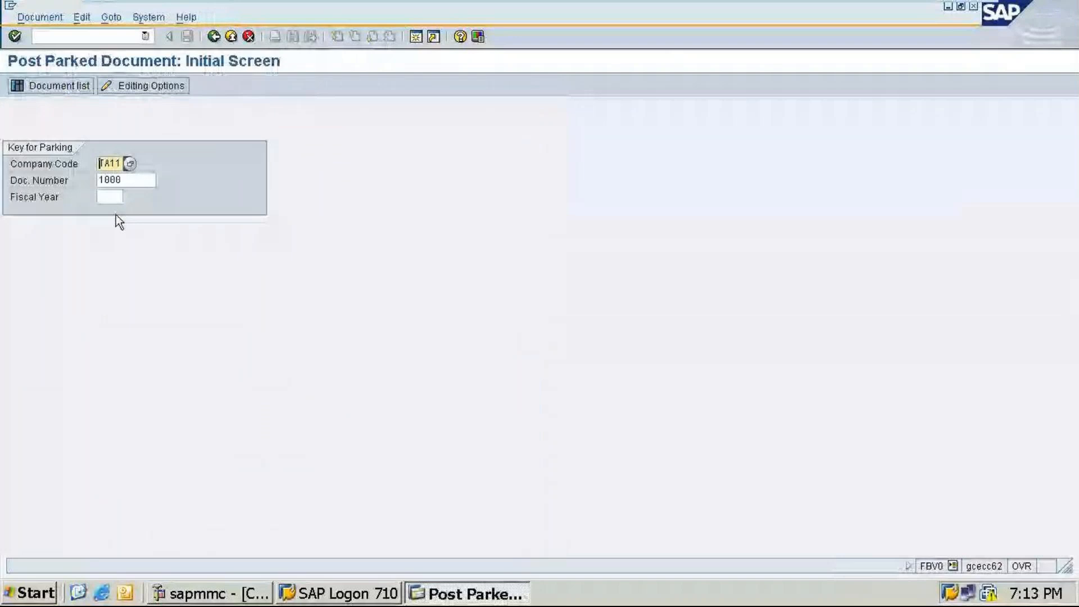
# Step: Post parked document 1000 for fiscal year 2024 and leave the posting log
pyautogui.press('Tab')
pyautogui.press('Tab')
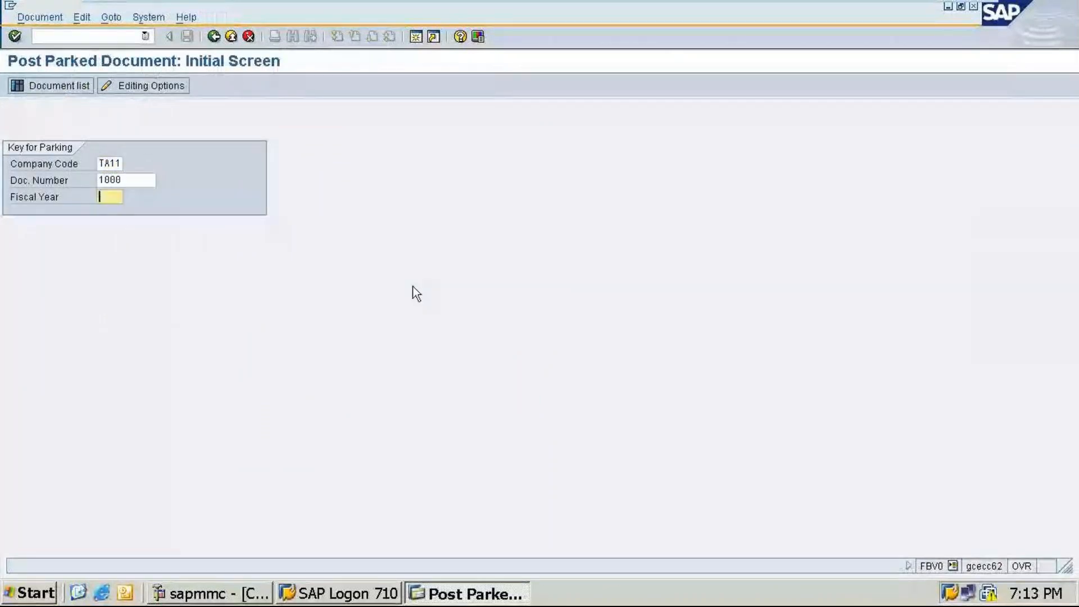
pyautogui.write('2024')
pyautogui.press('Return')
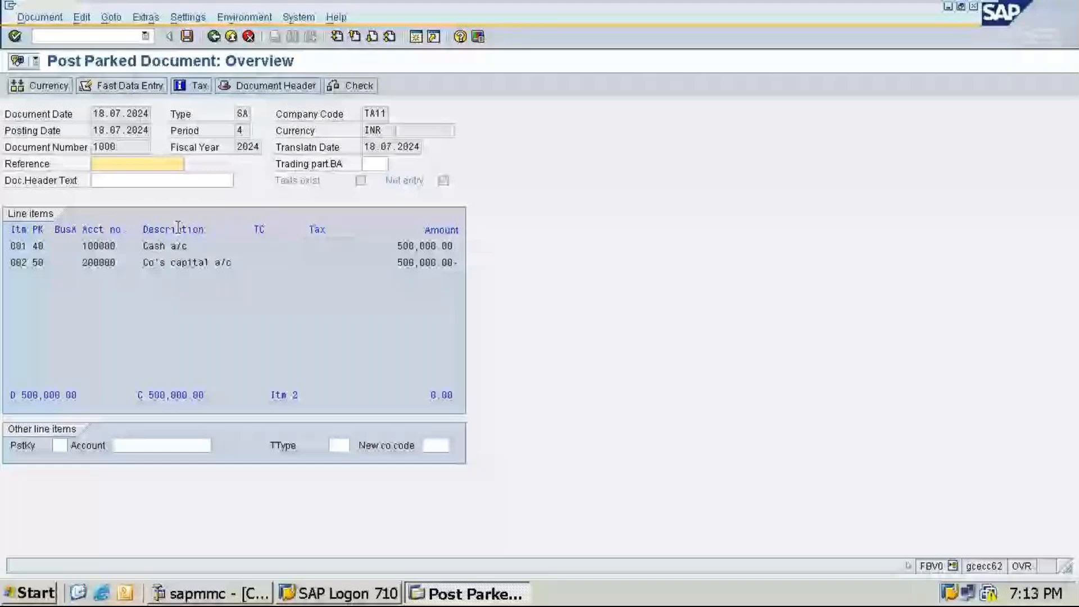
pyautogui.click(187, 36)
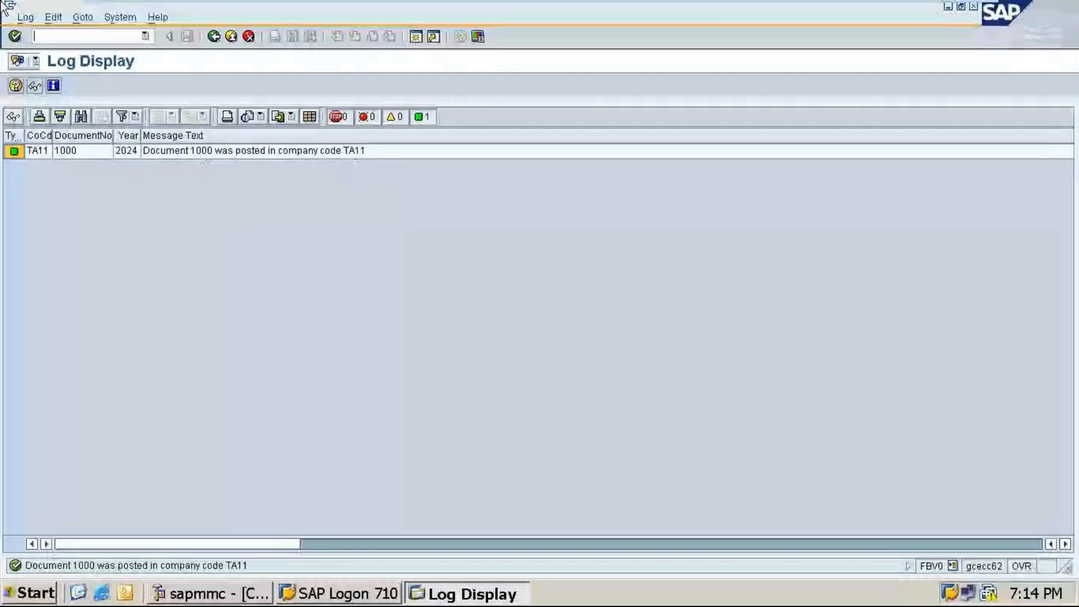
pyautogui.click(213, 37)
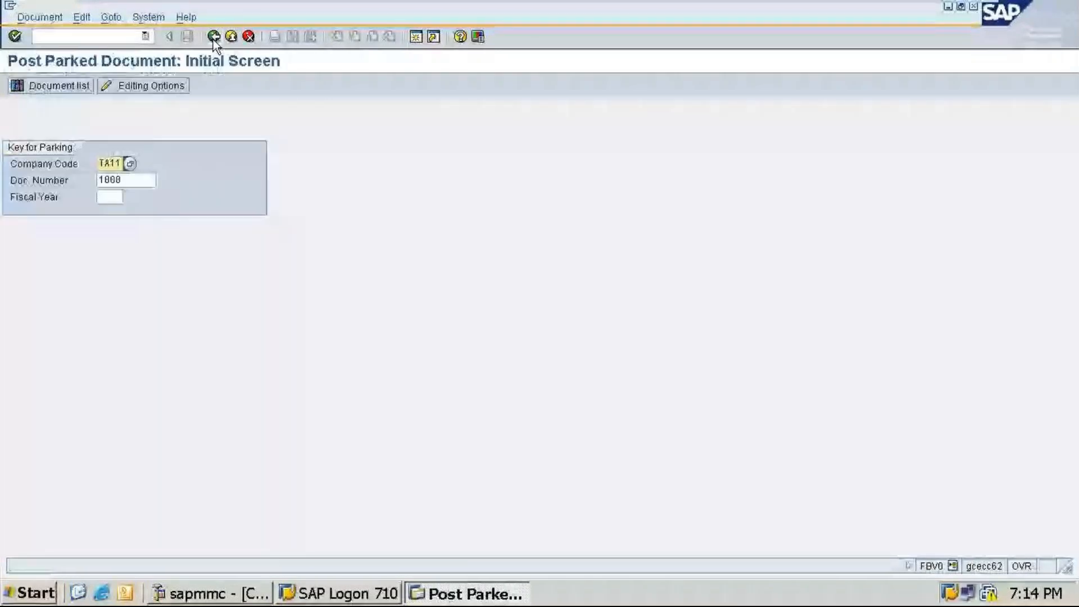
# Step: Reopen FBV0 Post/Delete and post parked document 1001 for fiscal year 2024
pyautogui.click(214, 37)
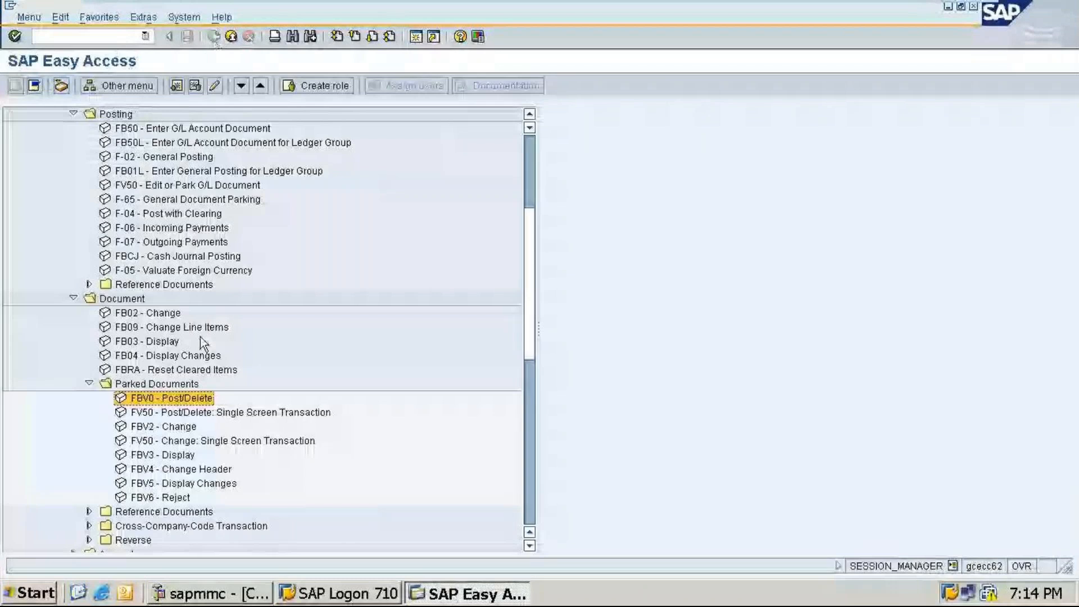
pyautogui.doubleClick(128, 399)
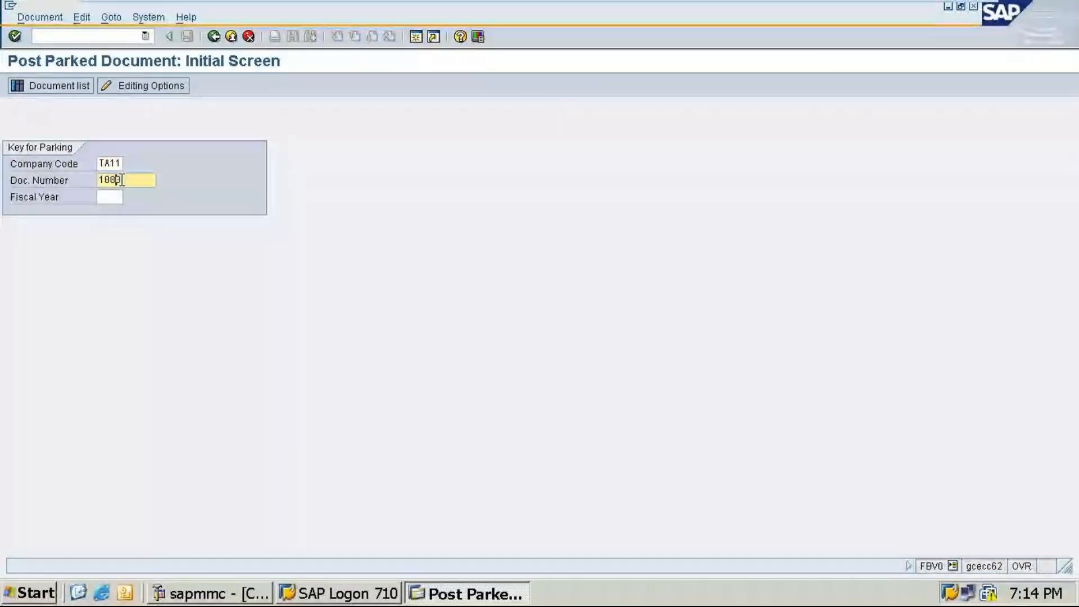
pyautogui.click(104, 198)
pyautogui.write('2')
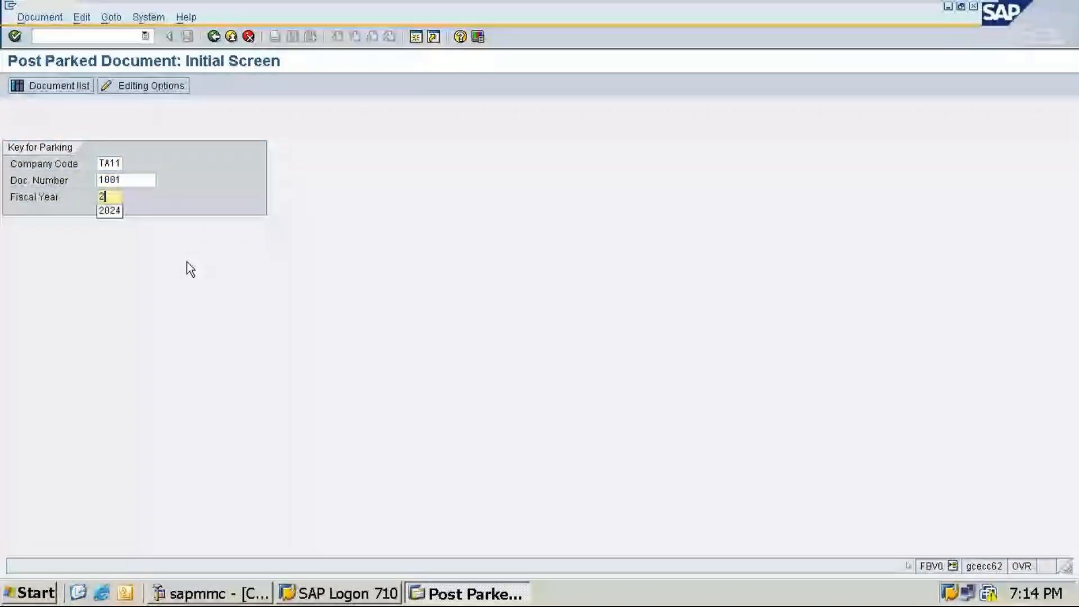
pyautogui.write('024')
pyautogui.press('Return')
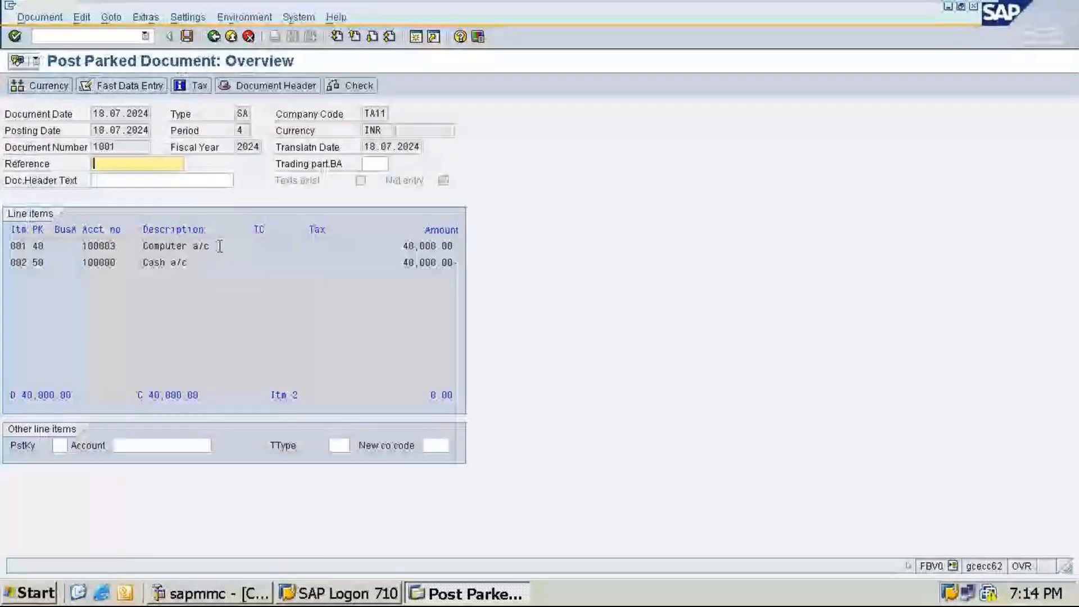
pyautogui.click(187, 36)
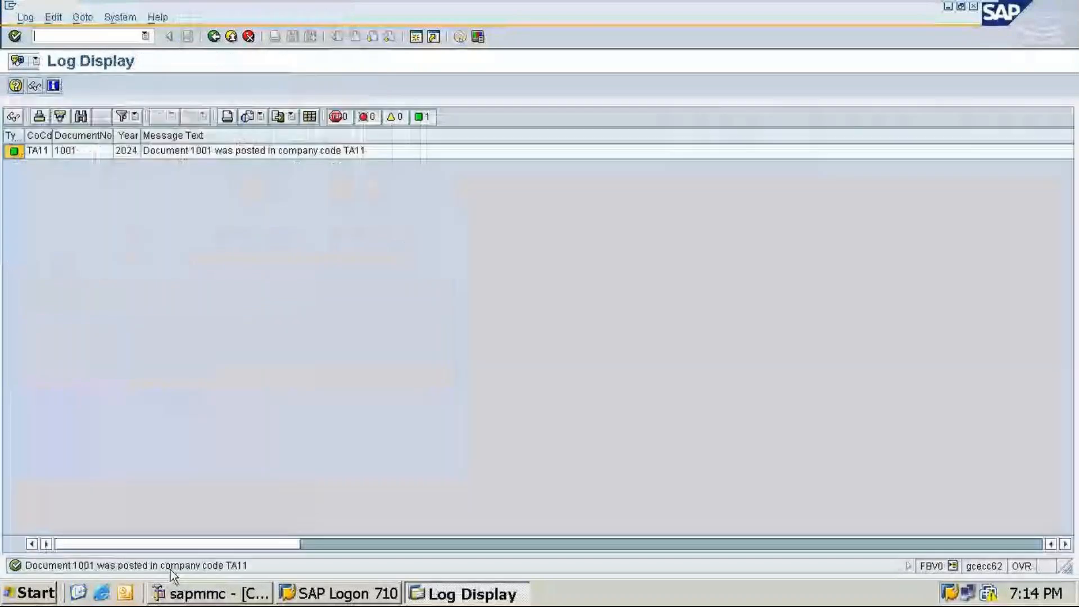
# Step: Open FB03 Display and display document 1001 for fiscal year 2024
pyautogui.click(214, 37)
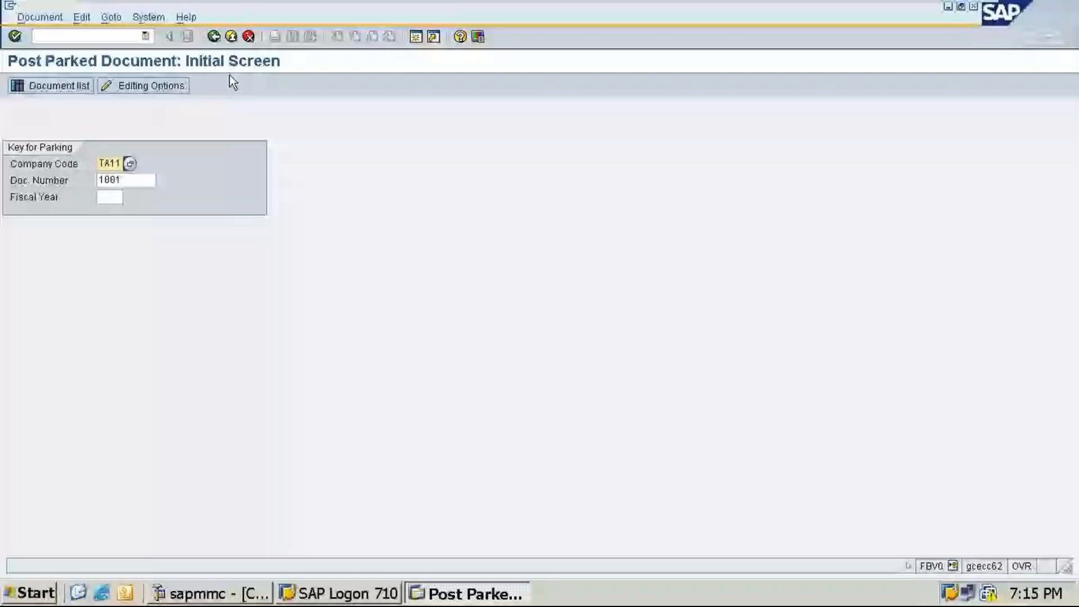
pyautogui.click(213, 37)
pyautogui.doubleClick(110, 339)
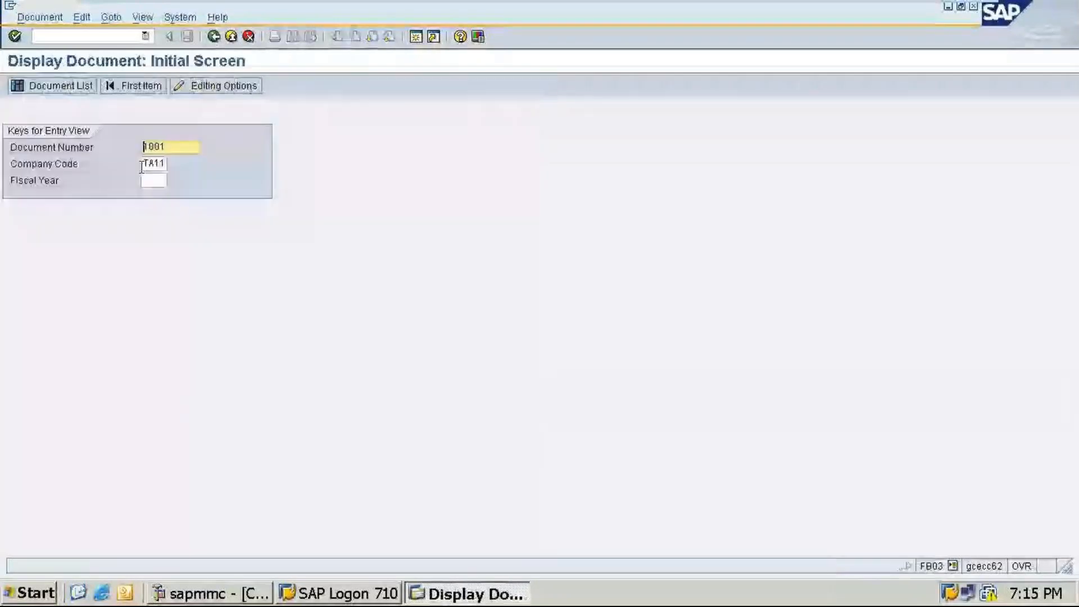
pyautogui.click(152, 180)
pyautogui.write('2024')
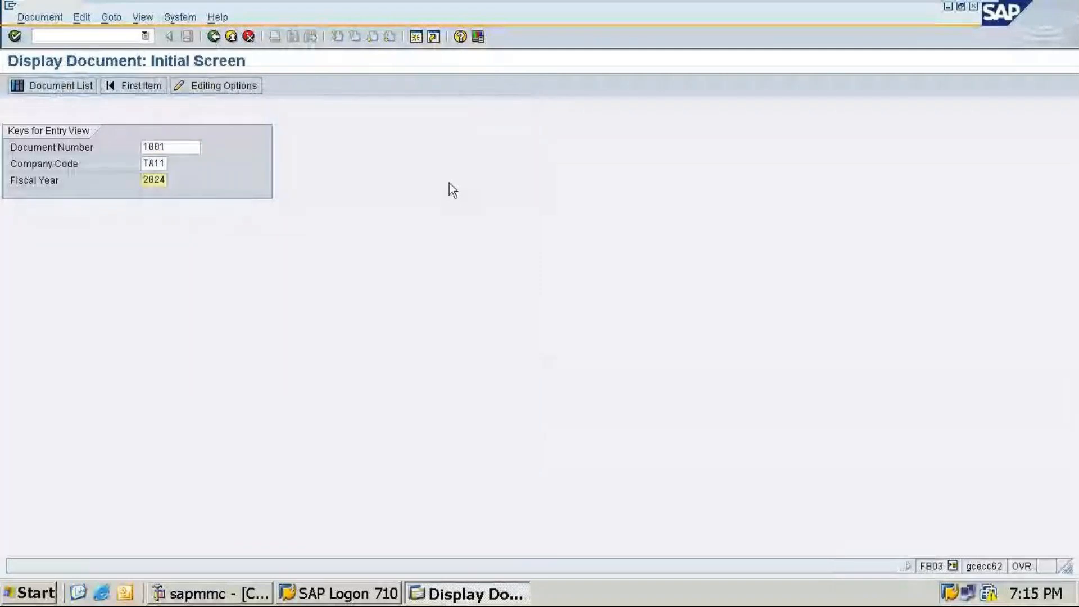
pyautogui.press('Return')
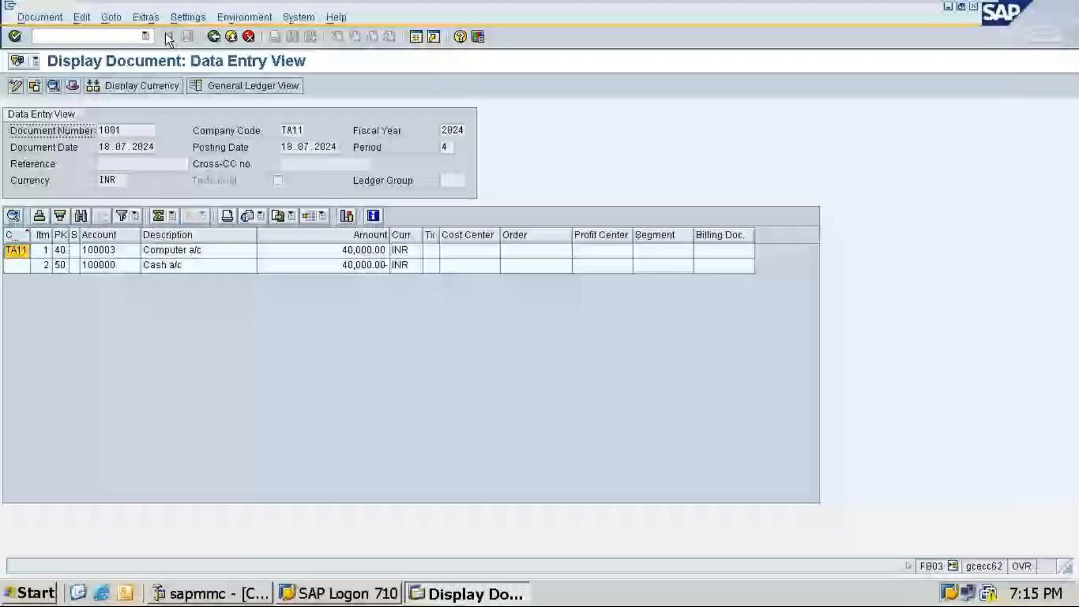
pyautogui.press('super+d')
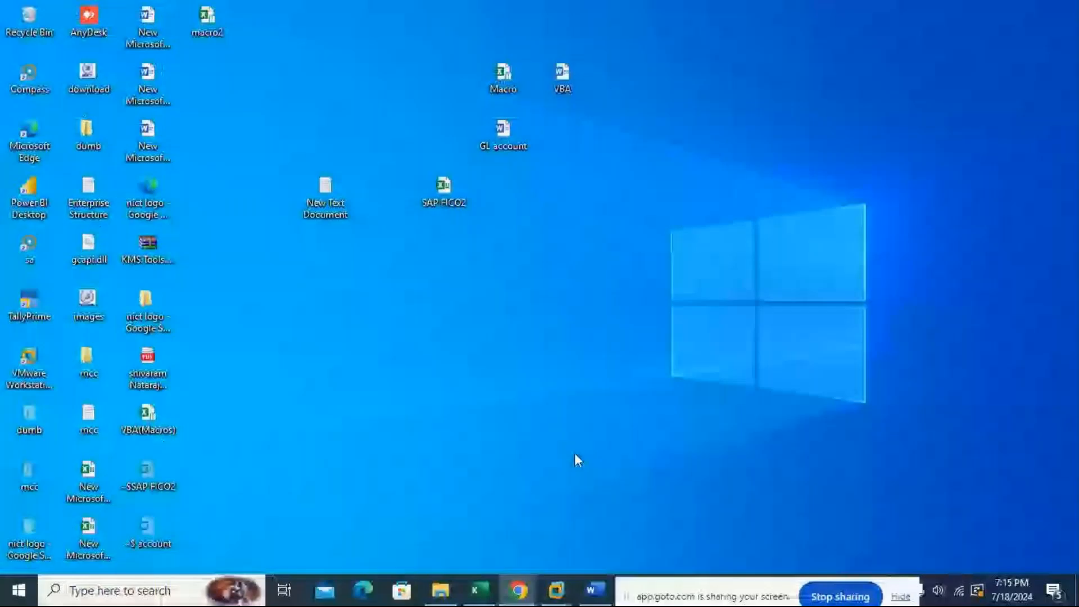
pyautogui.moveTo(532, 576)
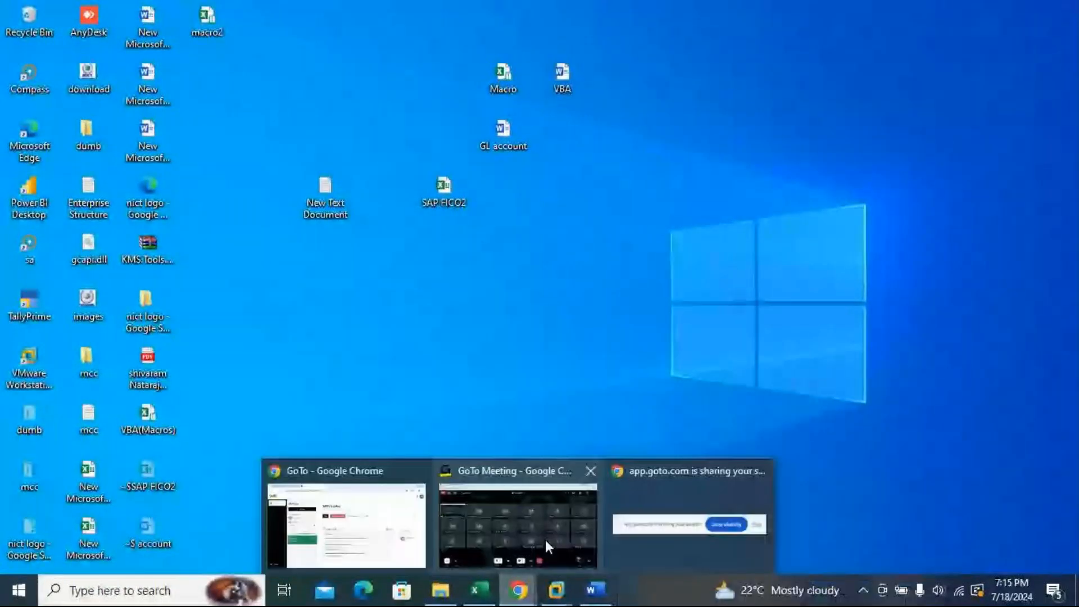
pyautogui.click(545, 539)
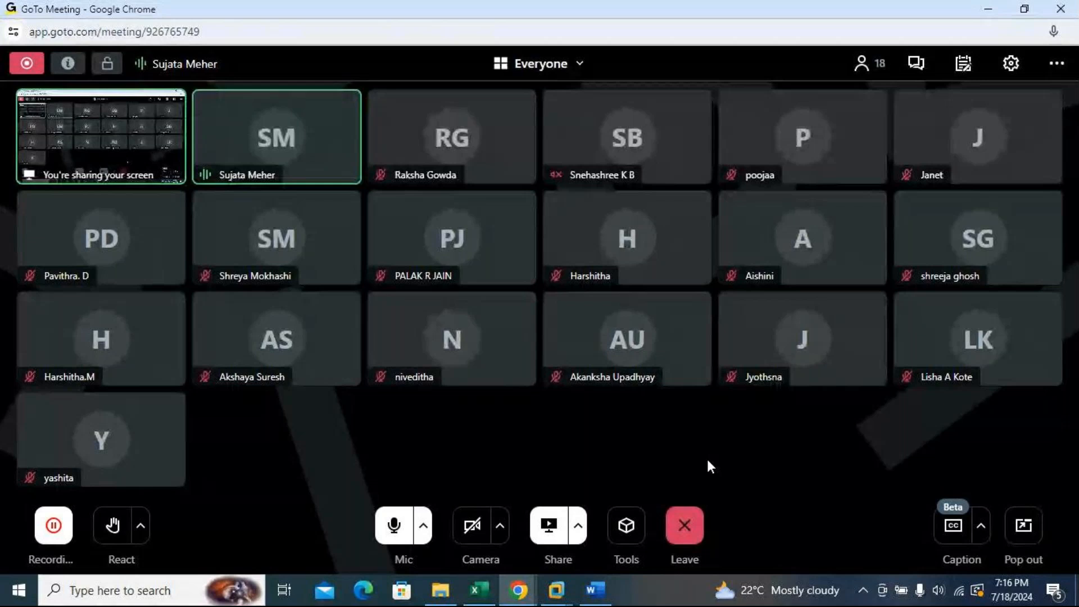
pyautogui.moveTo(931, 365)
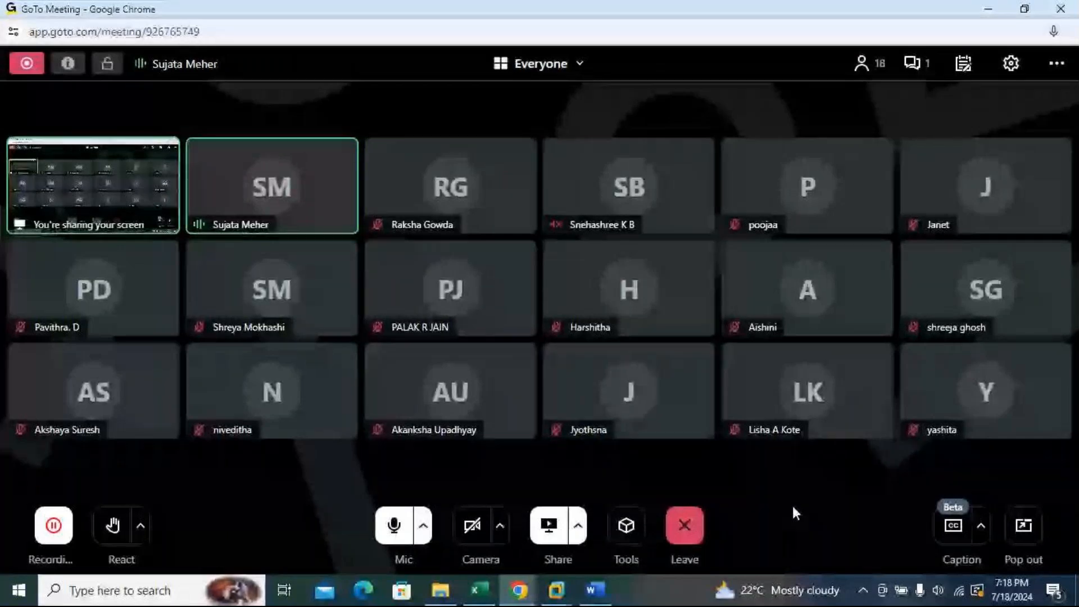
pyautogui.moveTo(969, 428)
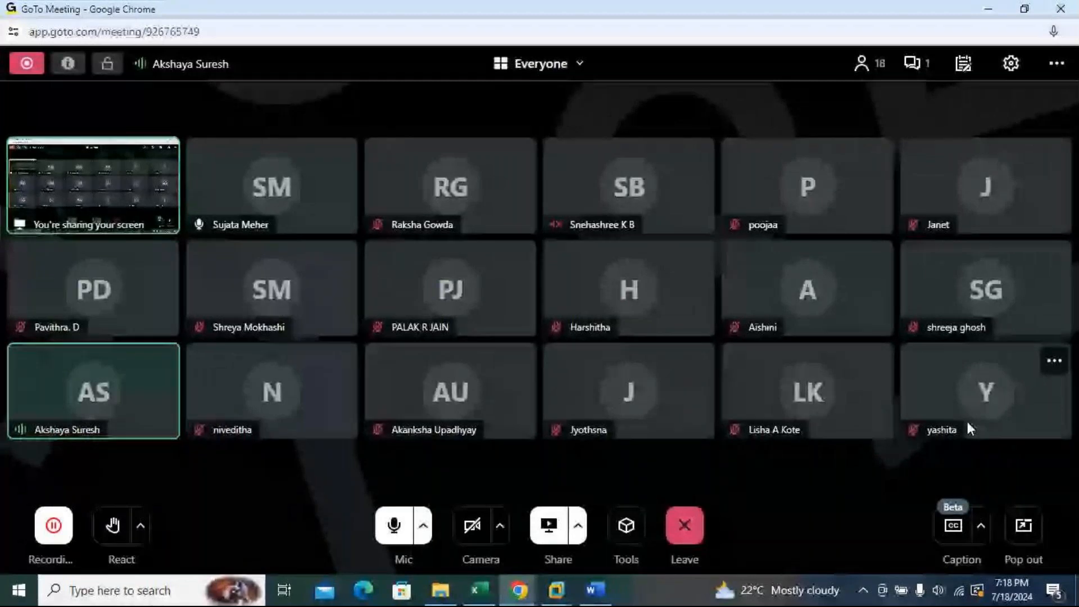
pyautogui.click(558, 590)
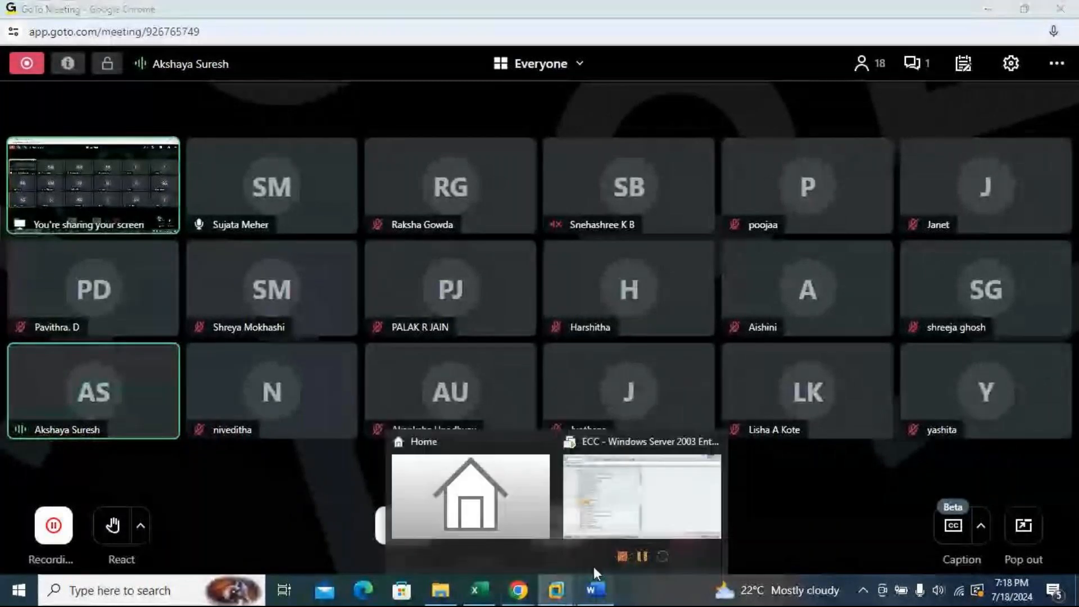
pyautogui.click(685, 497)
pyautogui.scroll(1, 861, 388)
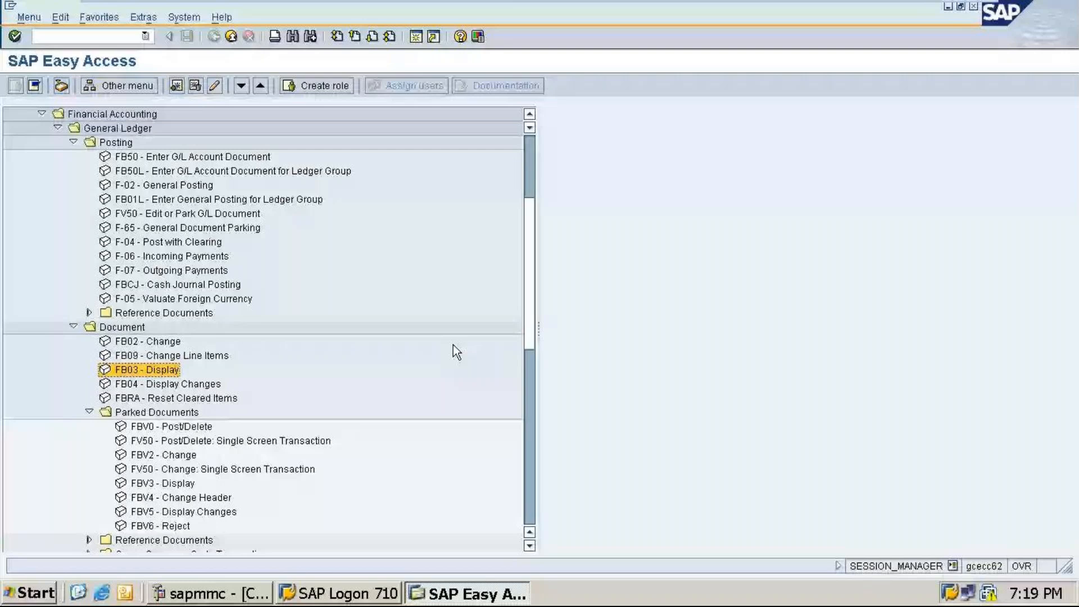
# Step: Open transaction FBV0 by entering /nfbv0 as the transaction code
pyautogui.click(90, 33)
pyautogui.write('/nf')
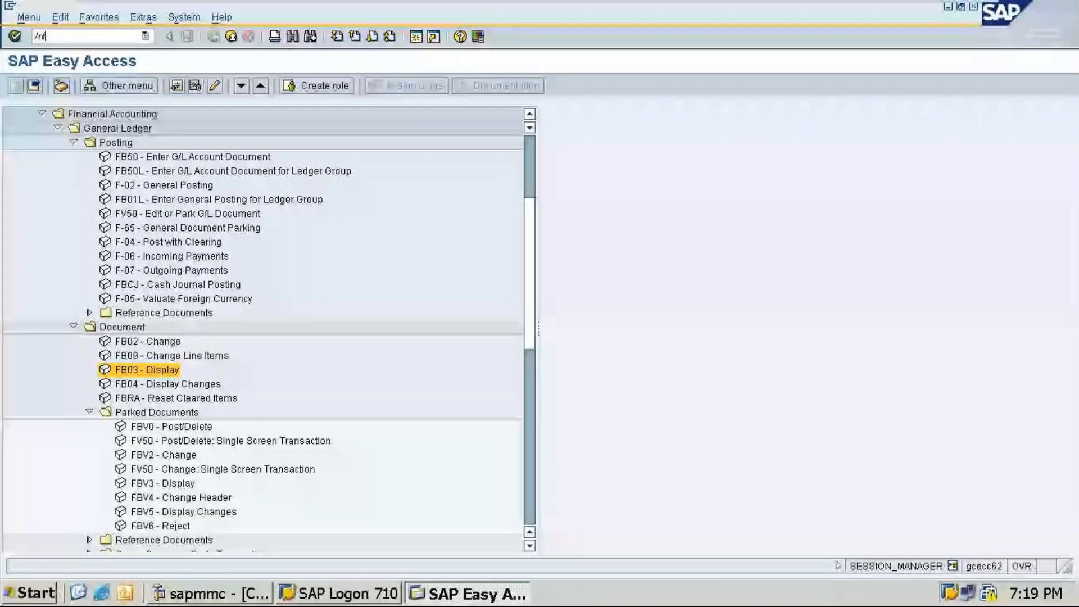
pyautogui.write('bv0')
pyautogui.press('Return')
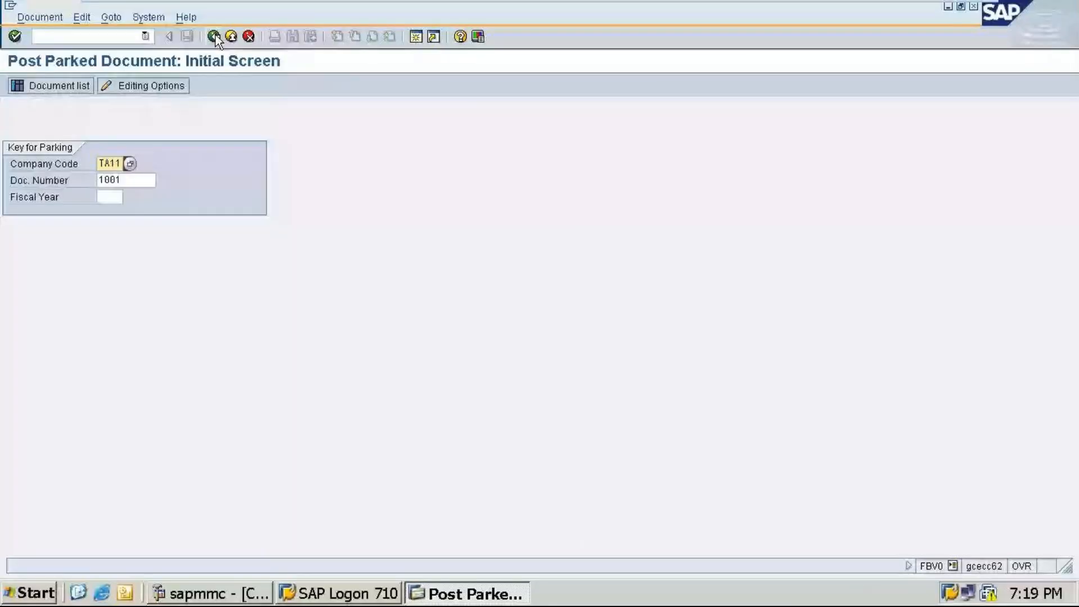
# Step: Leave the parked document screen, briefly open F-02 General Posting and back out to the Easy Access menu
pyautogui.click(214, 36)
pyautogui.write('/n')
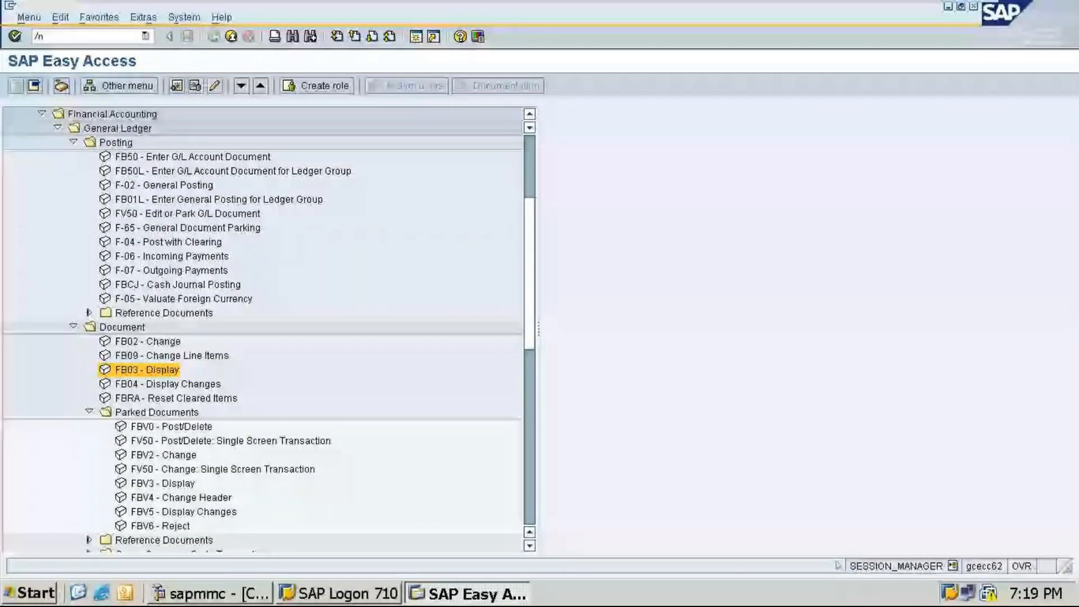
pyautogui.press('BackSpace')
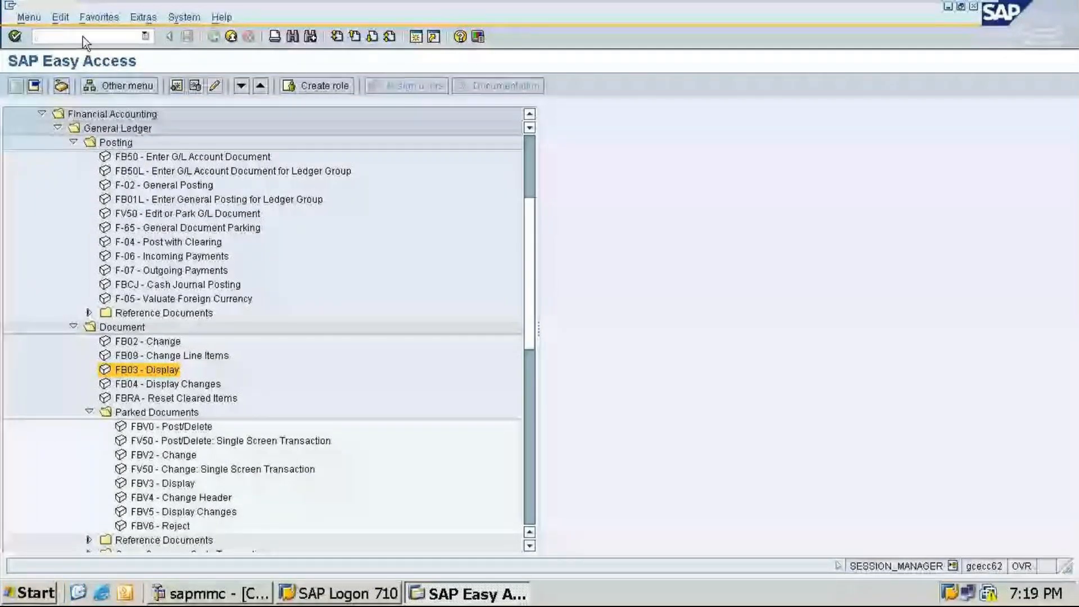
pyautogui.press('Return')
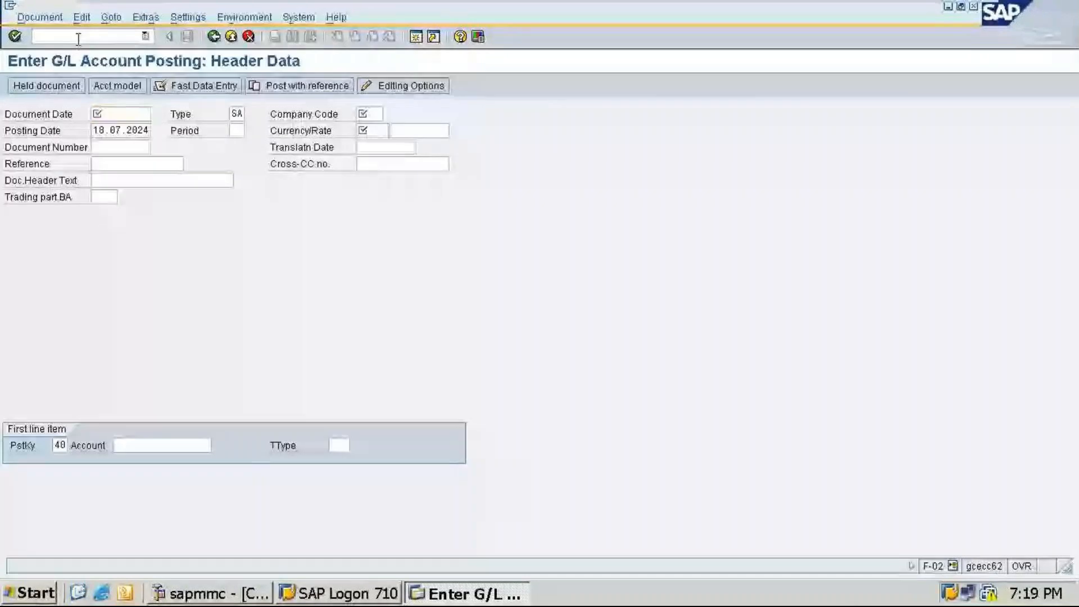
pyautogui.press('F3')
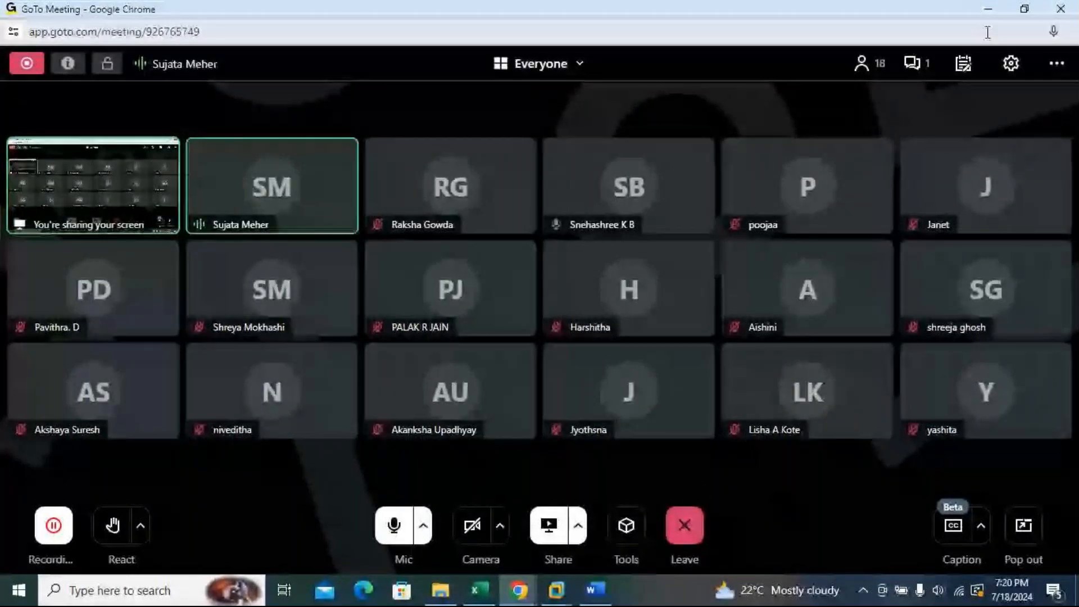
pyautogui.click(989, 9)
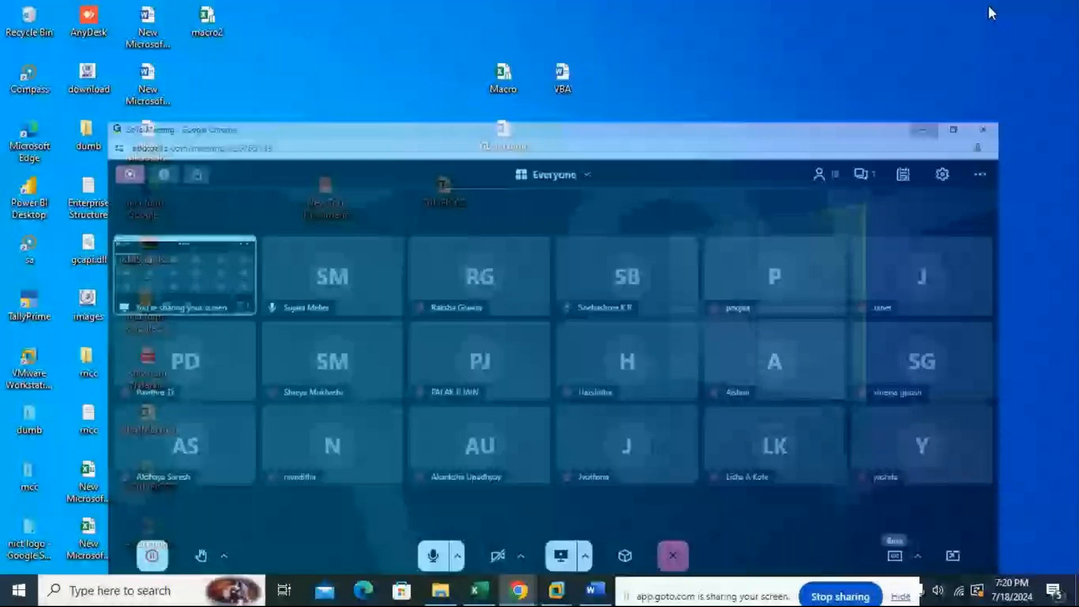
pyautogui.moveTo(518, 590)
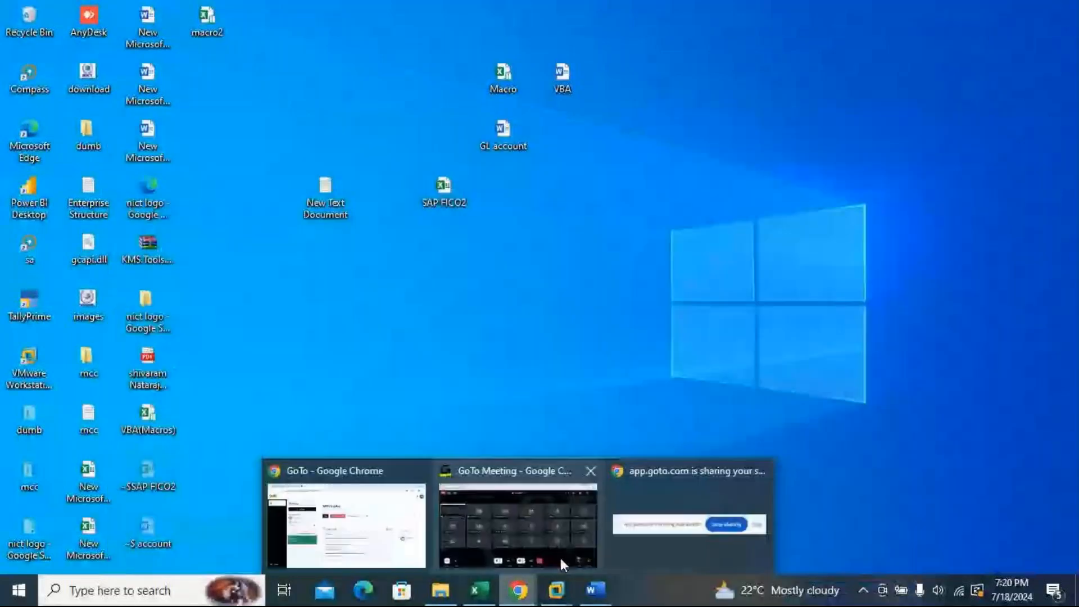
pyautogui.click(563, 564)
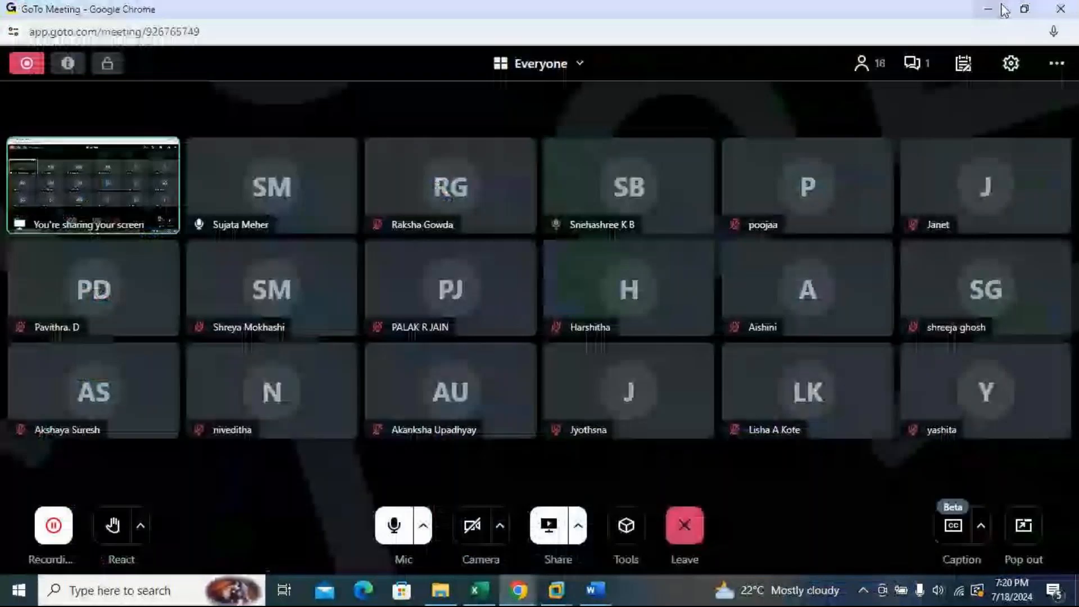
pyautogui.click(1004, 10)
pyautogui.moveTo(556, 590)
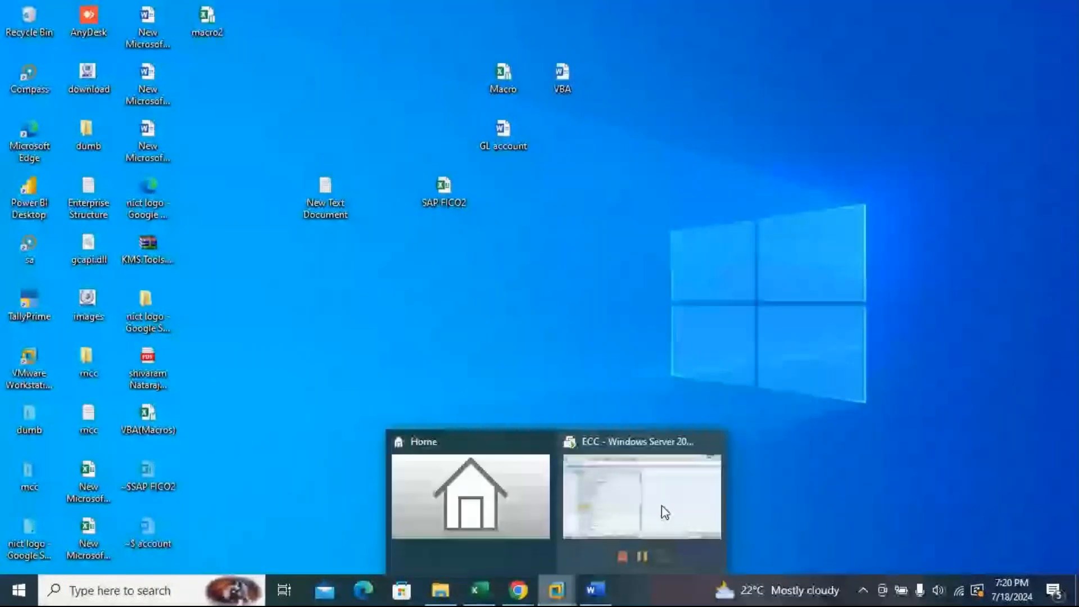
pyautogui.click(662, 505)
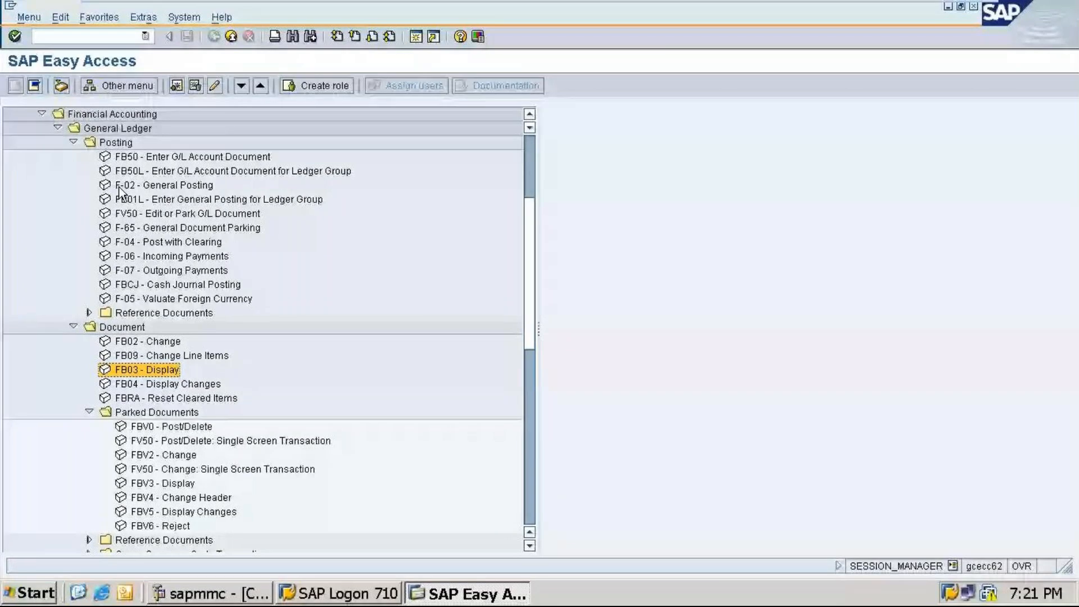
pyautogui.press('super+d')
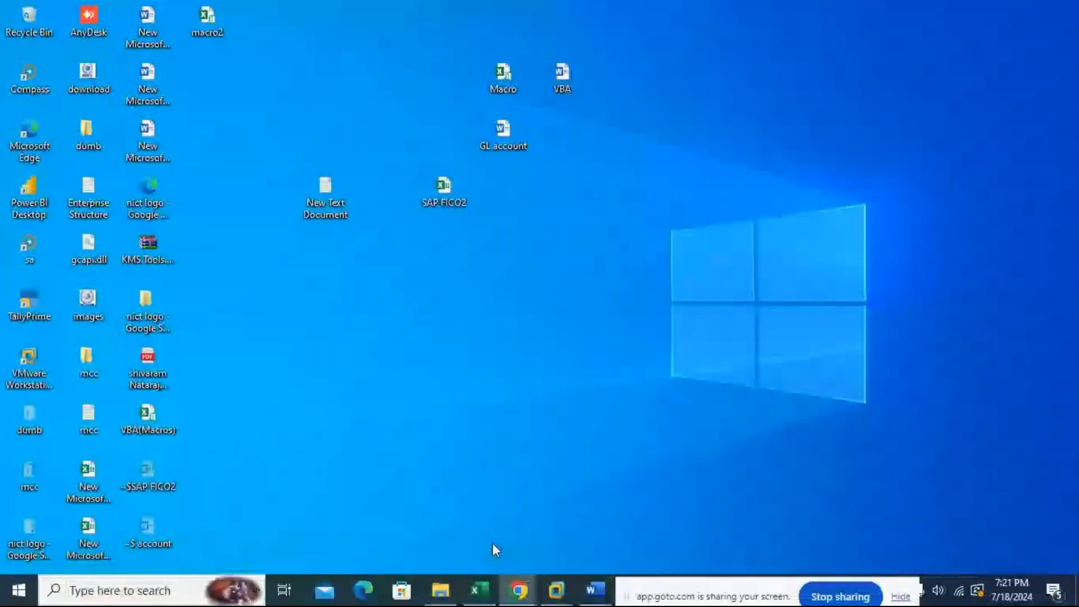
pyautogui.click(519, 591)
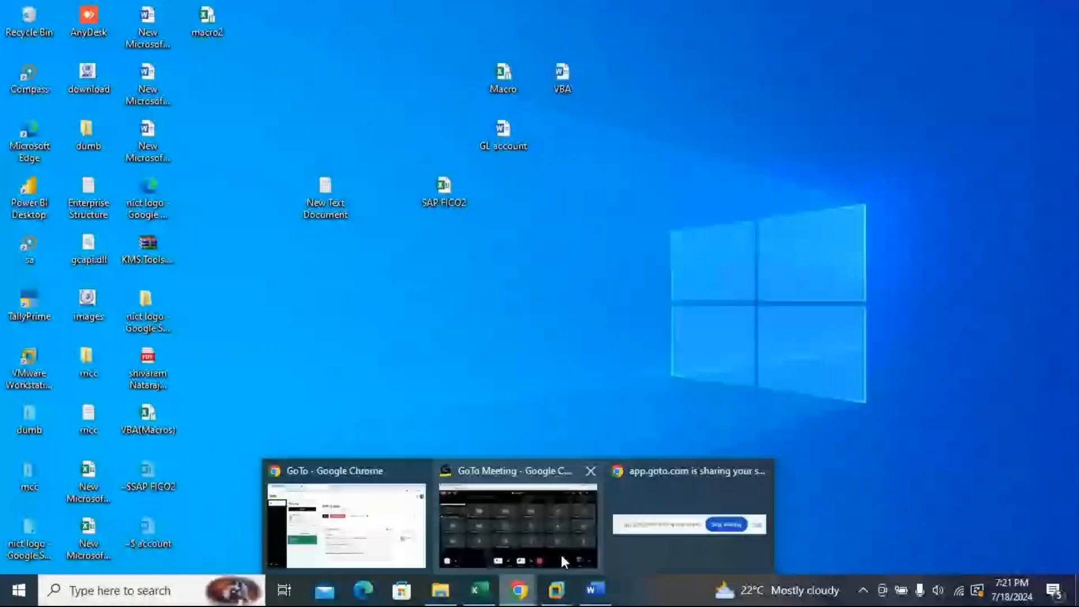
pyautogui.click(561, 555)
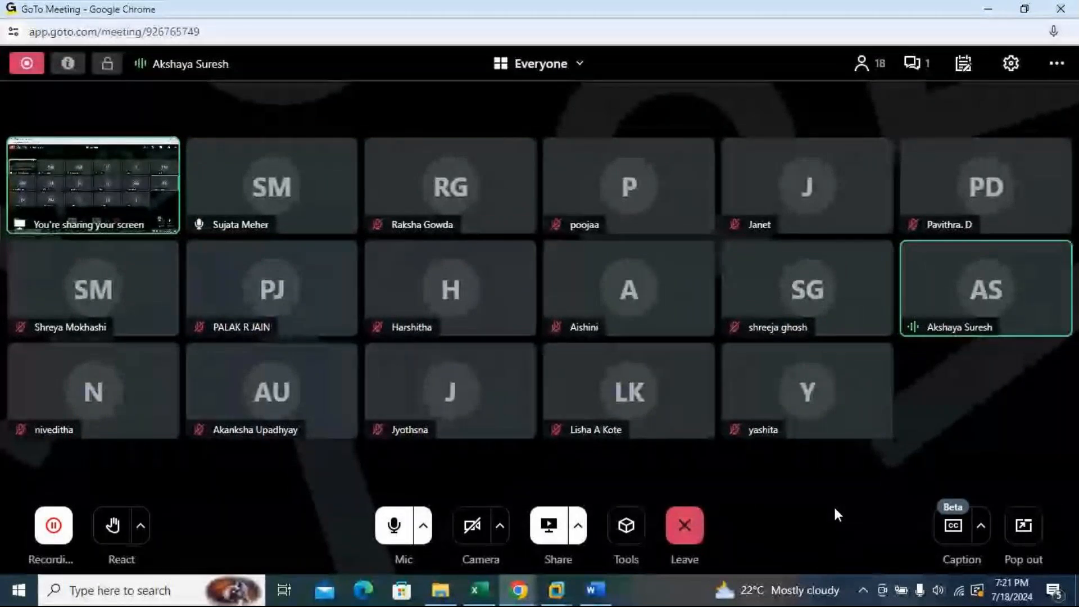
pyautogui.moveTo(560, 594)
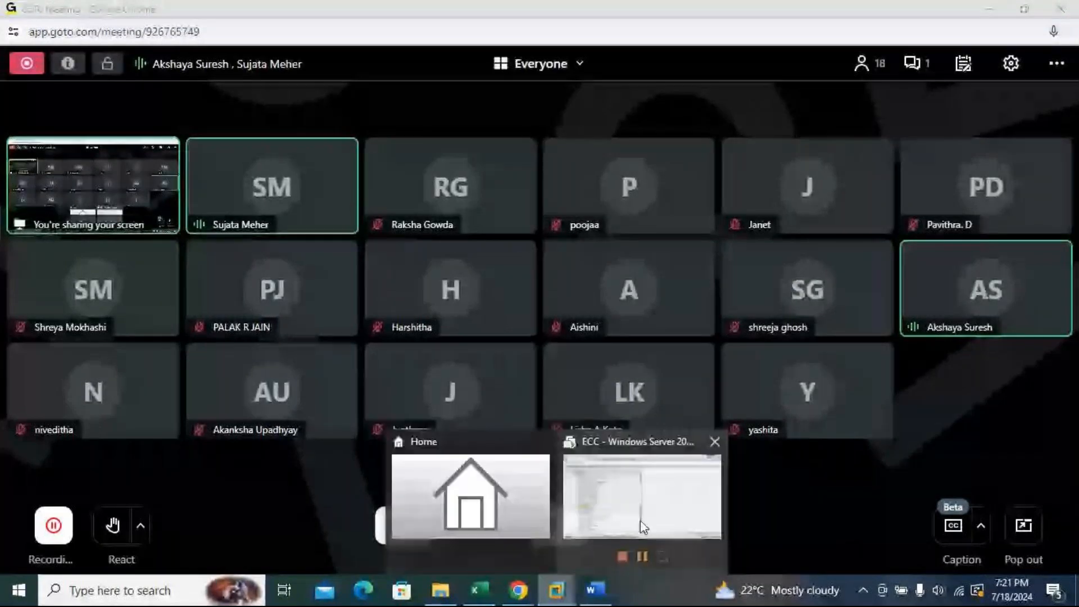
pyautogui.click(644, 527)
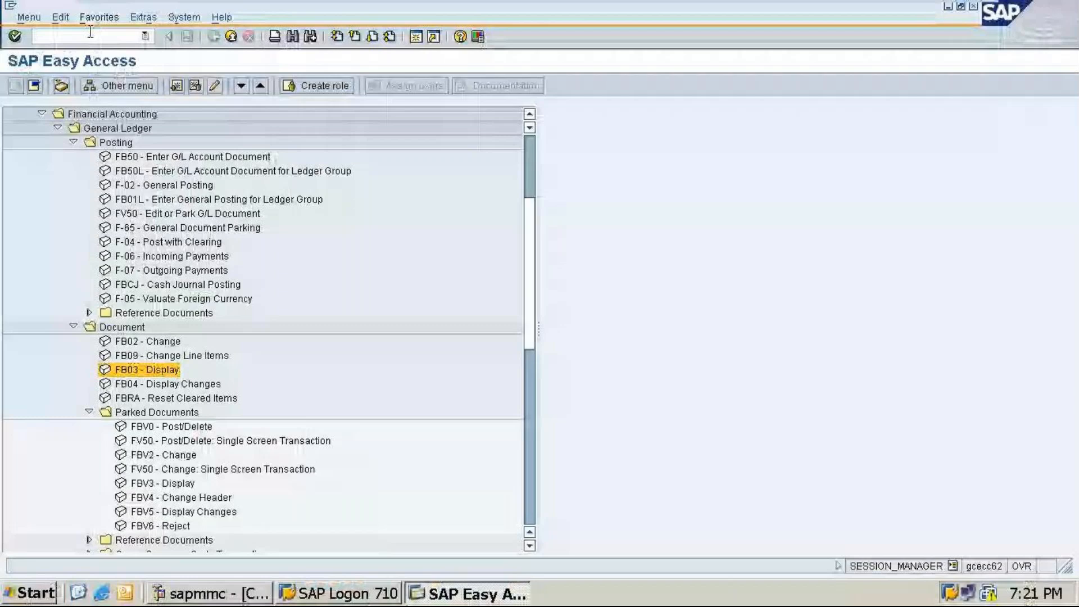
# Step: Open transaction OX15 to view the internal trading partners table
pyautogui.click(90, 32)
pyautogui.write('/n')
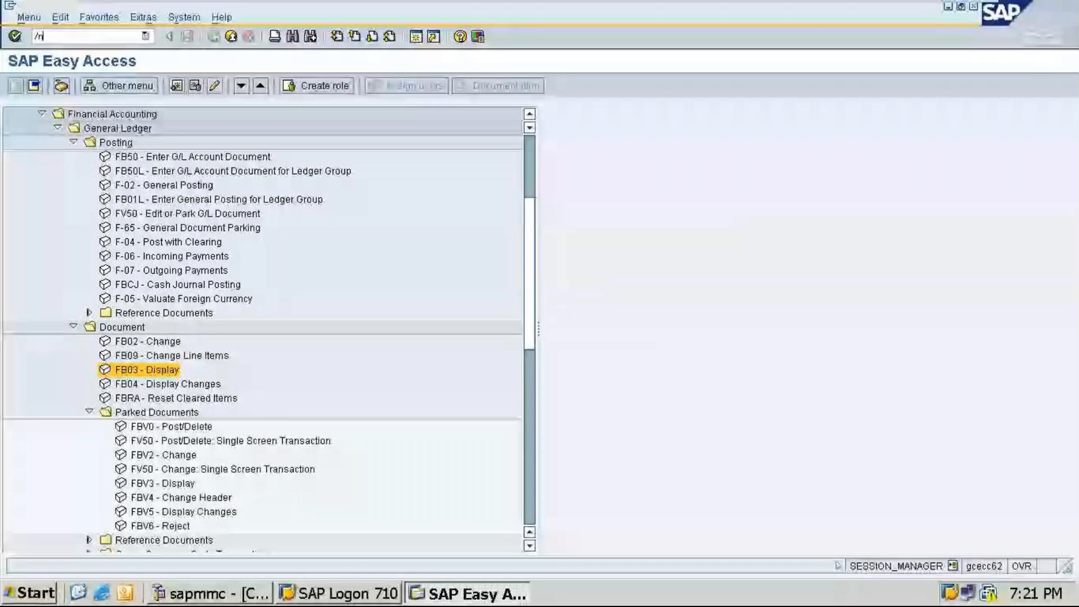
pyautogui.write('ox15')
pyautogui.press('Return')
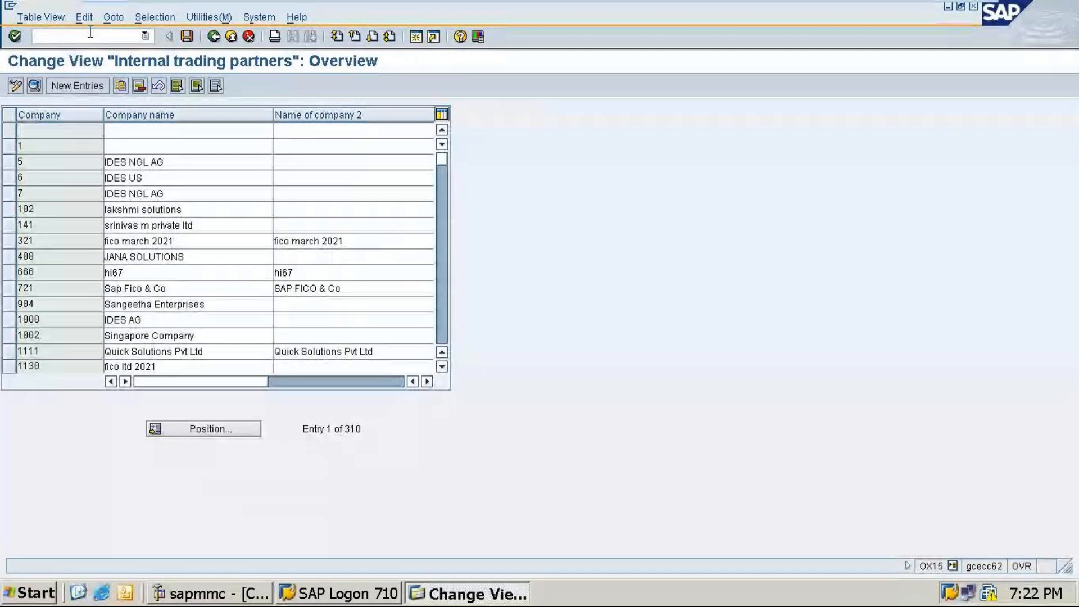
# Step: Open transaction OBA4 to view the FI tolerance groups for users
pyautogui.write('/noba')
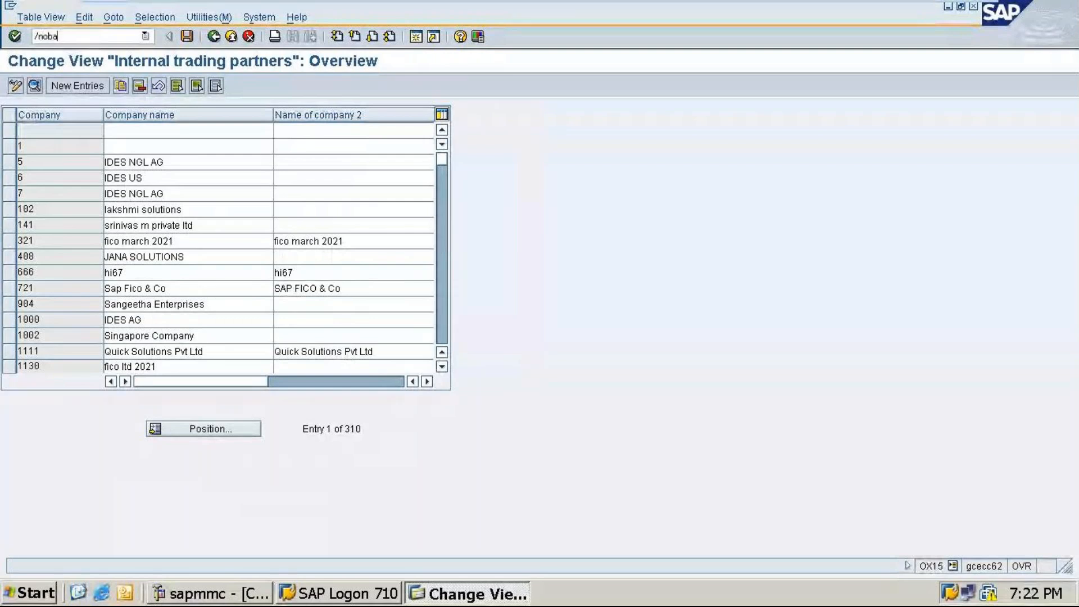
pyautogui.write('4')
pyautogui.press('Return')
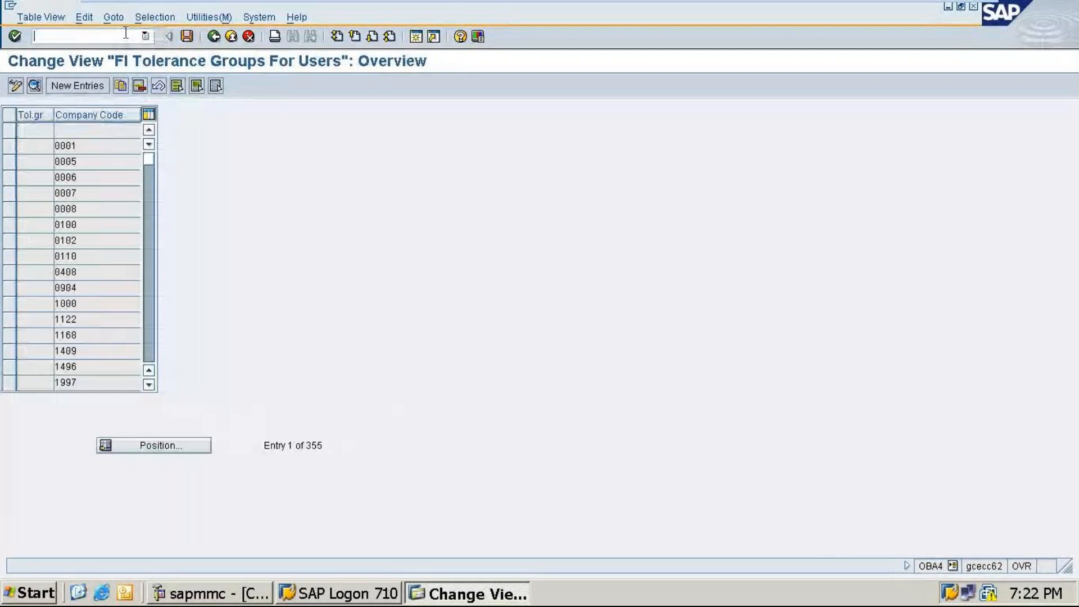
# Step: Open transaction FS00 to edit G/L accounts centrally for company code TA11
pyautogui.write('/nfs00')
pyautogui.press('Return')
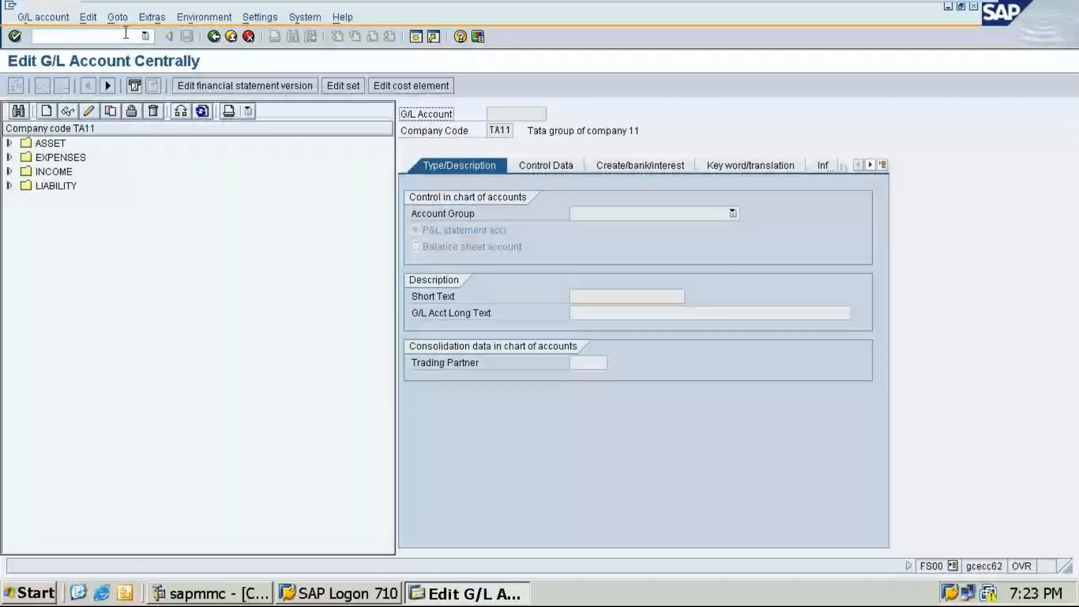
pyautogui.click(109, 36)
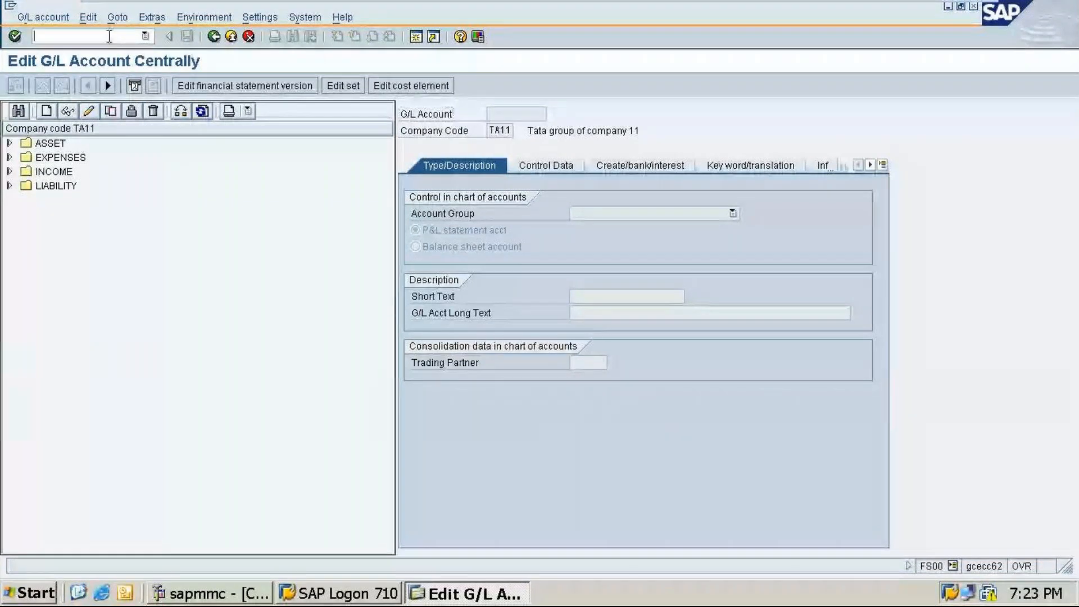
pyautogui.write('/n')
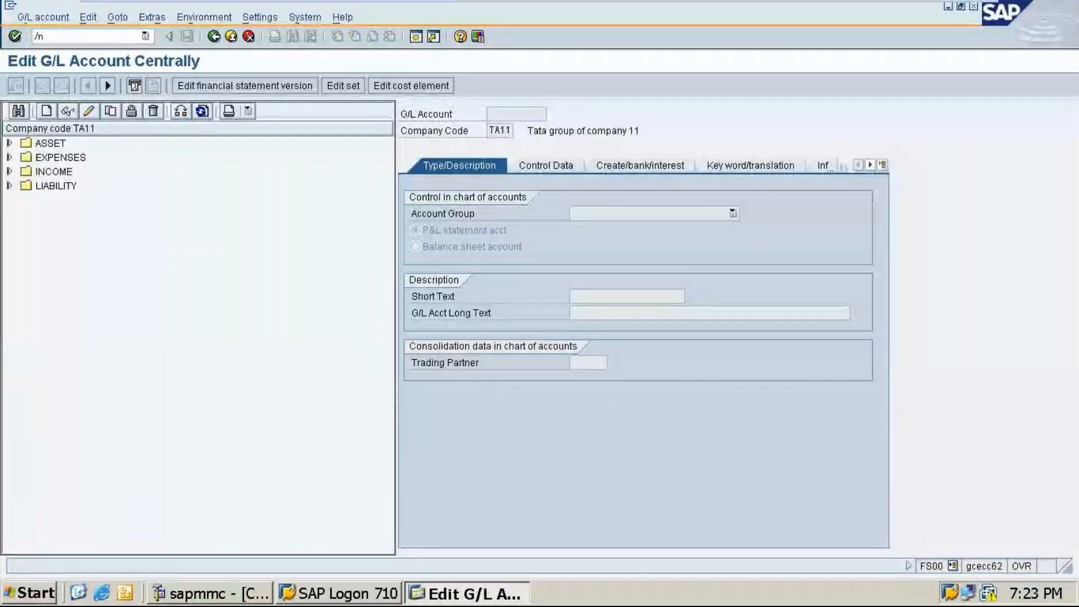
pyautogui.press('BackSpace')
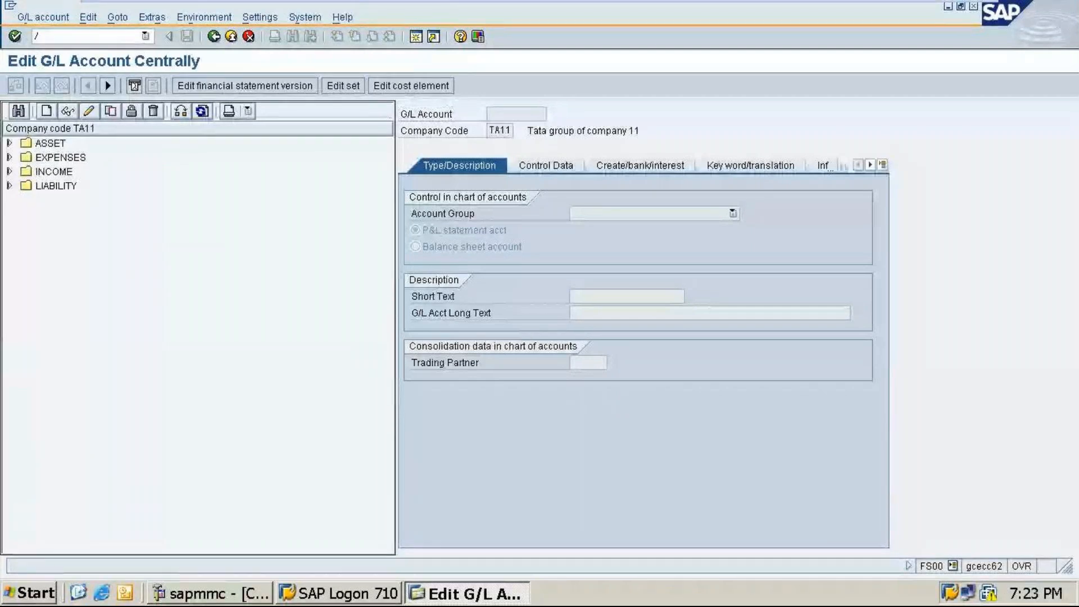
pyautogui.press('BackSpace')
pyautogui.click(168, 36)
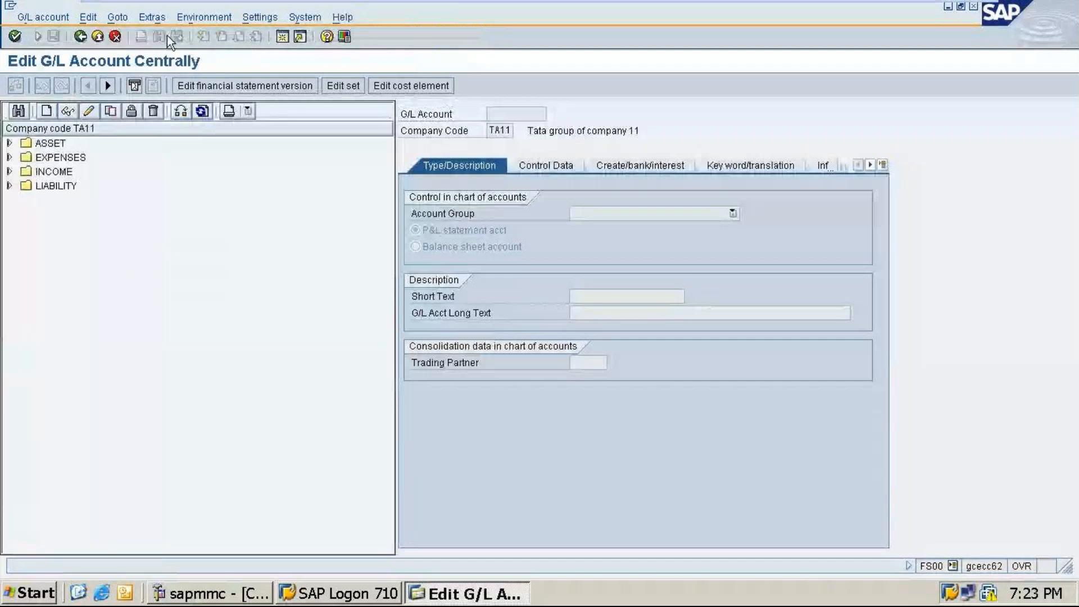
pyautogui.click(38, 36)
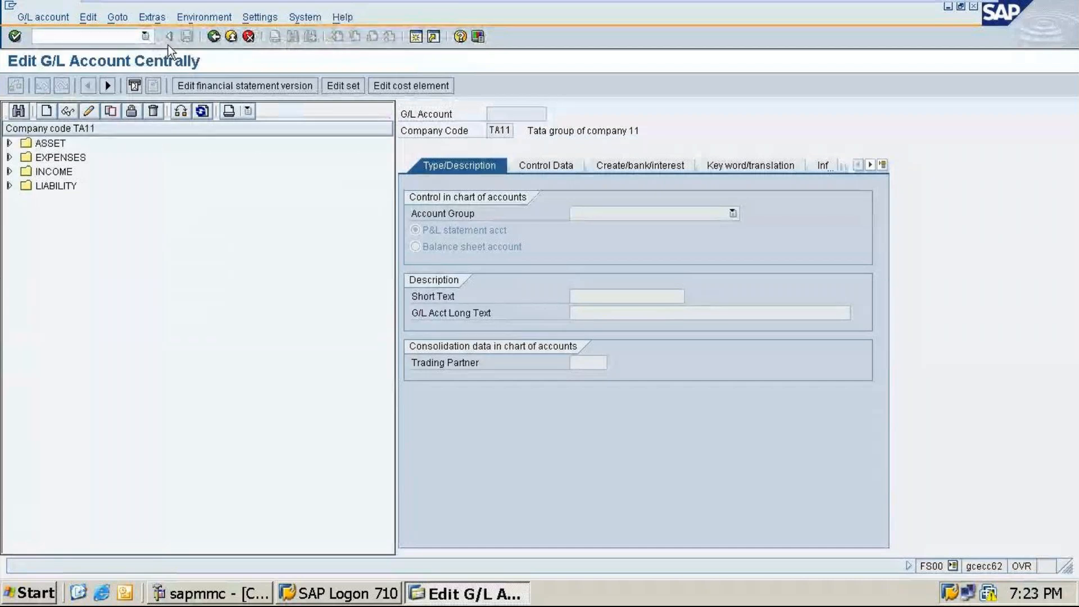
pyautogui.click(169, 37)
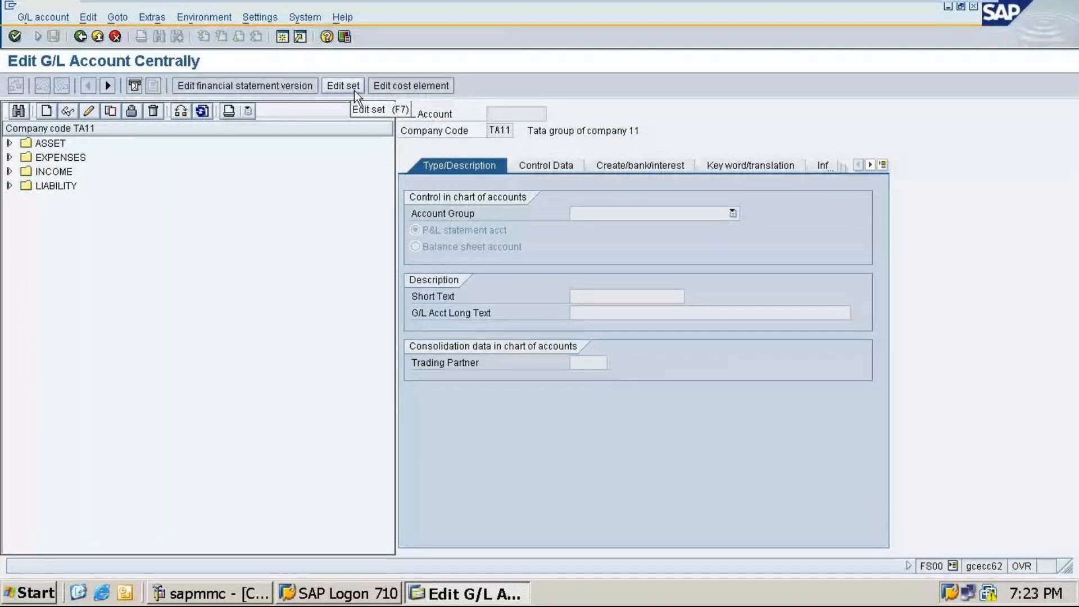
pyautogui.click(38, 36)
# Step: Open transaction F-02 General Posting from the command field history
pyautogui.click(145, 36)
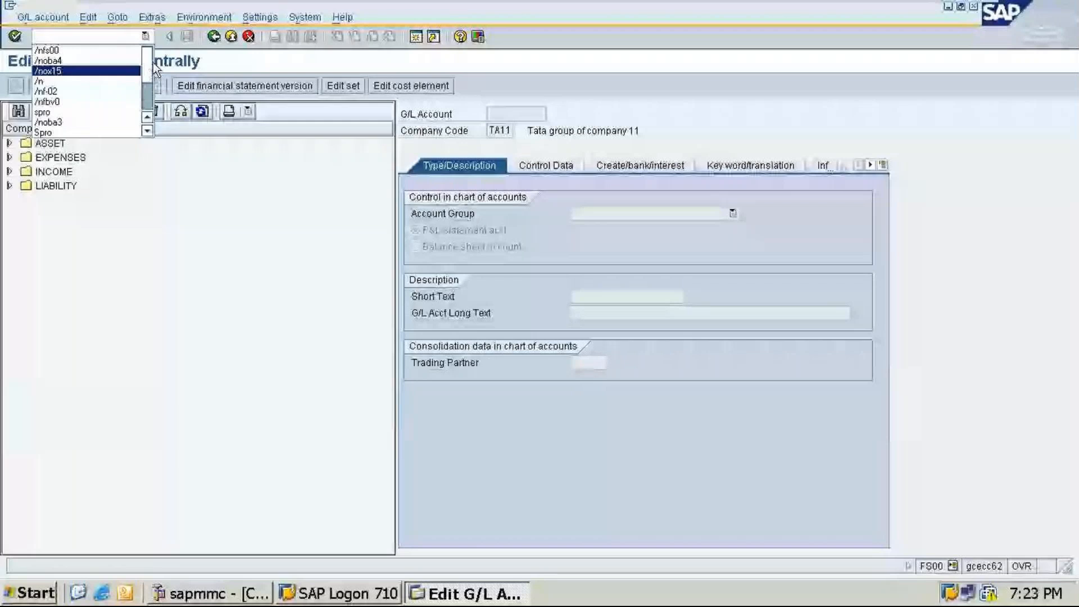
pyautogui.click(84, 92)
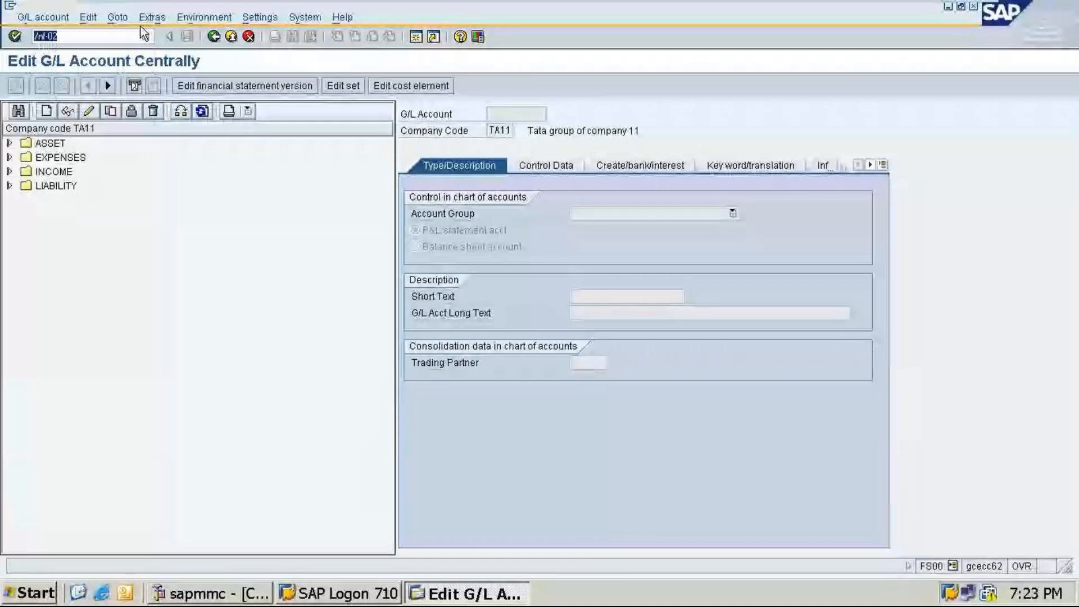
pyautogui.press('Return')
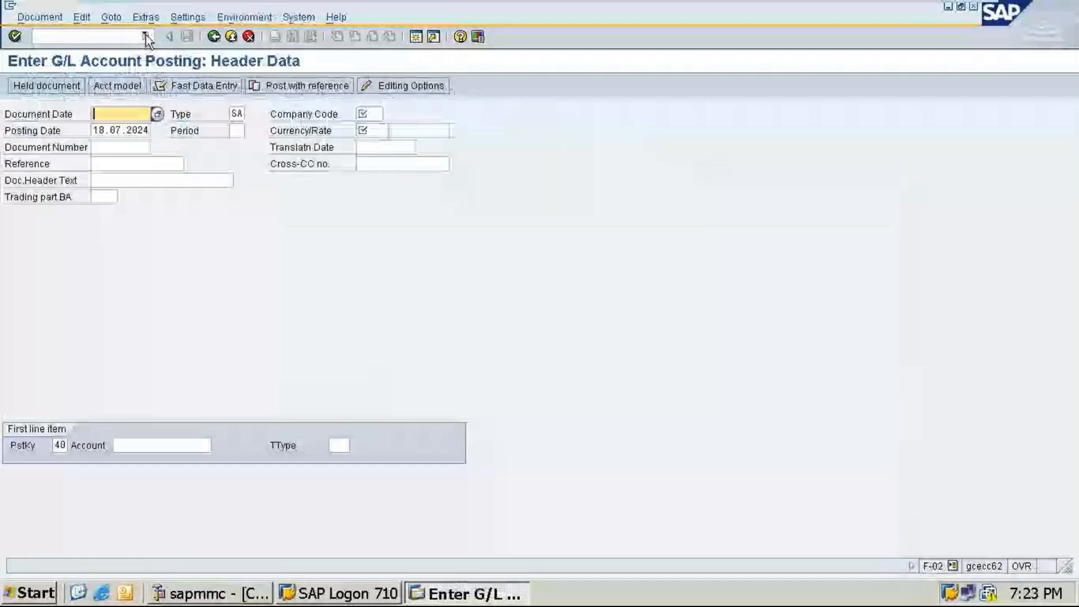
# Step: Open transaction OBA3 for customer/vendor tolerances from the command field history
pyautogui.click(146, 37)
pyautogui.click(48, 122)
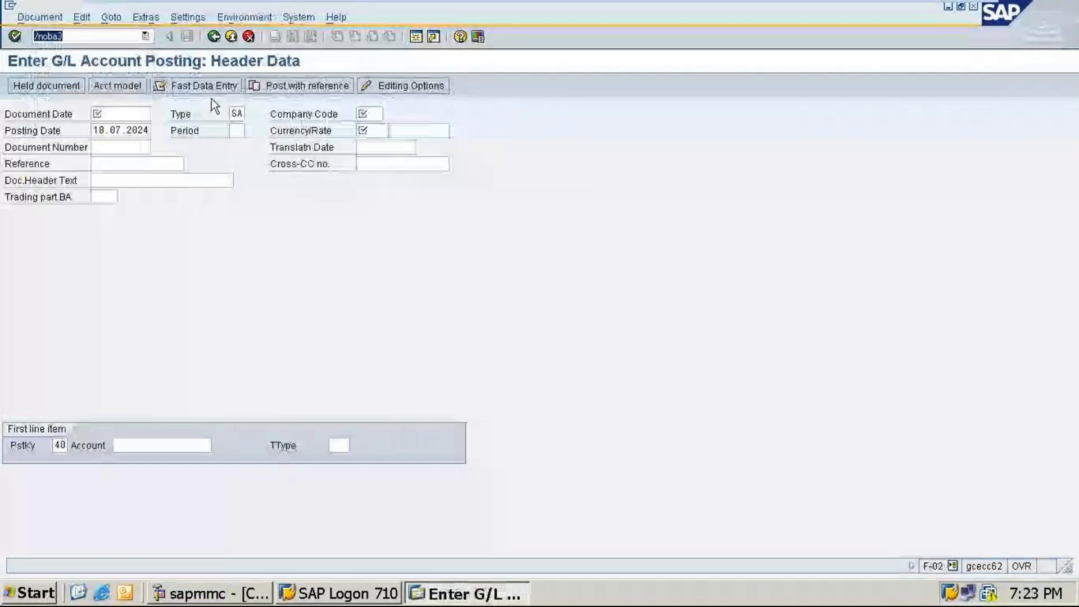
pyautogui.press('Return')
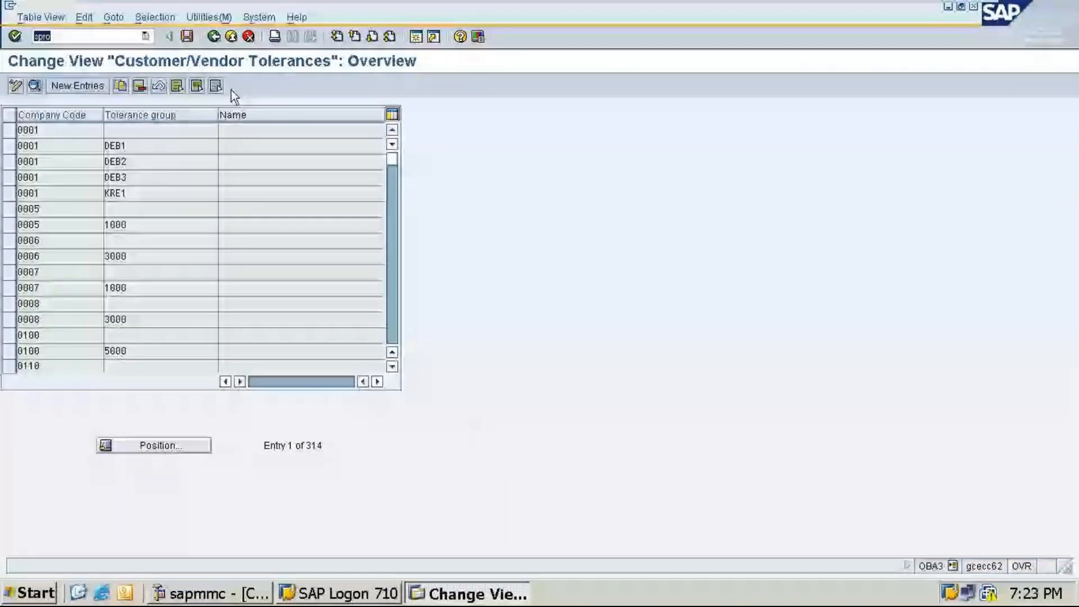
# Step: Open FBV0 from the command field history and go back to the Easy Access menu
pyautogui.click(147, 37)
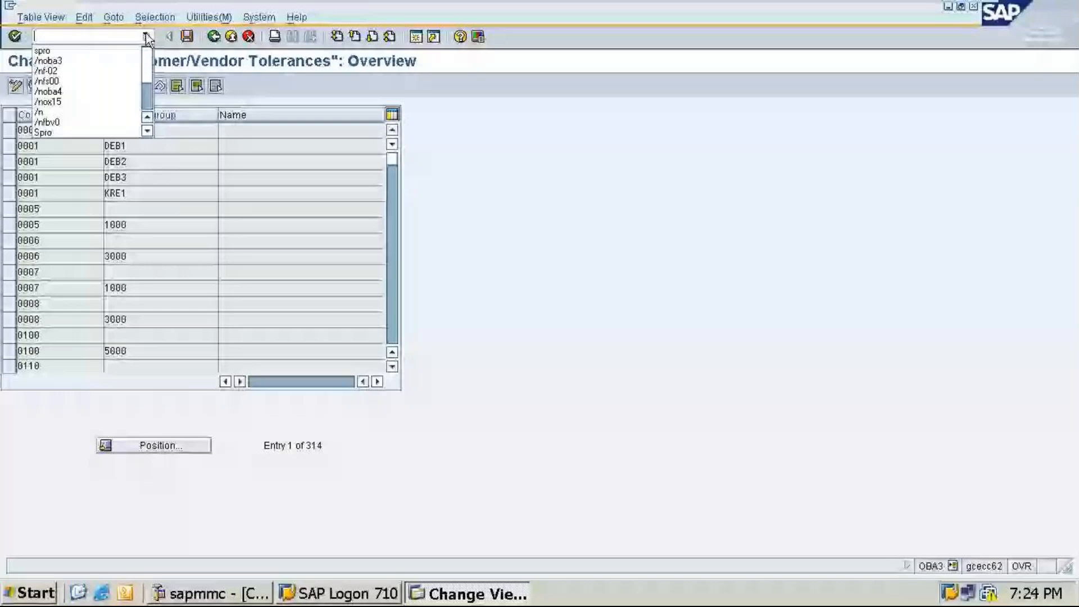
pyautogui.click(59, 123)
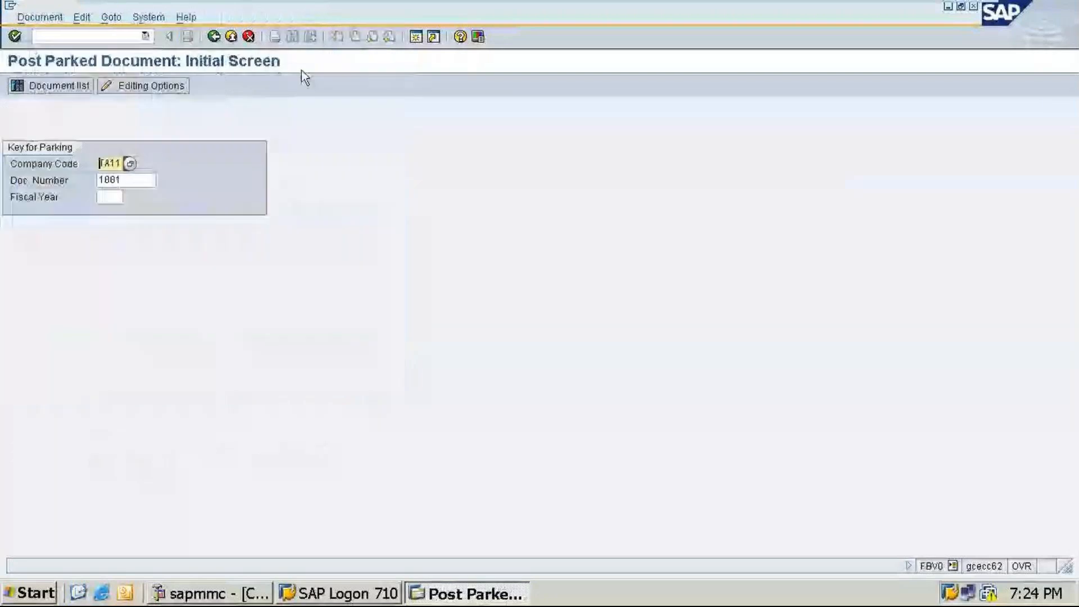
pyautogui.click(215, 38)
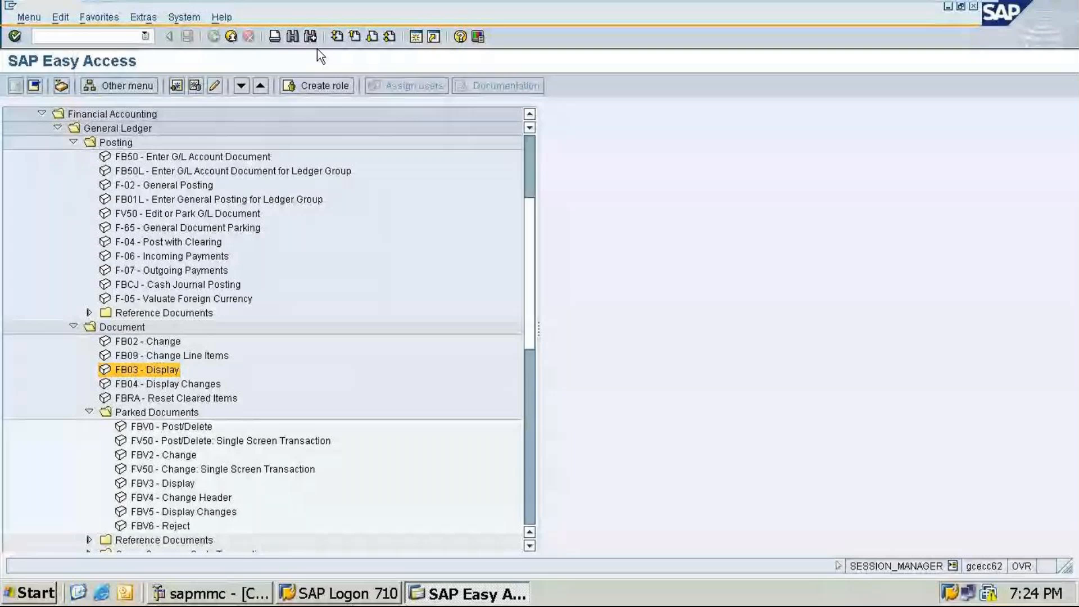
# Step: Open a new session and open the SPRO customizing transaction, then exit it
pyautogui.click(415, 43)
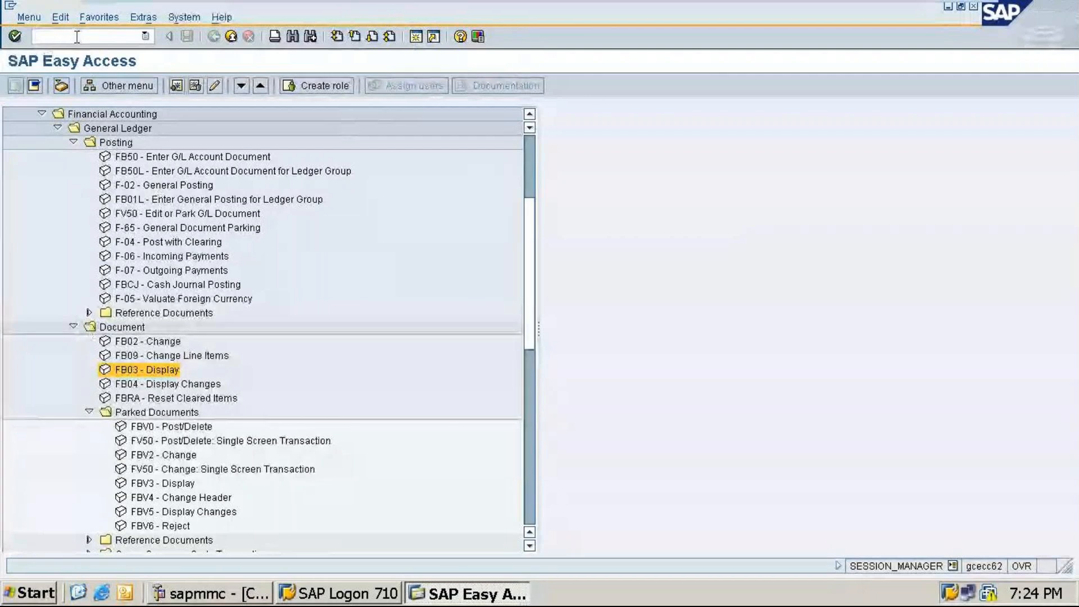
pyautogui.write('/n')
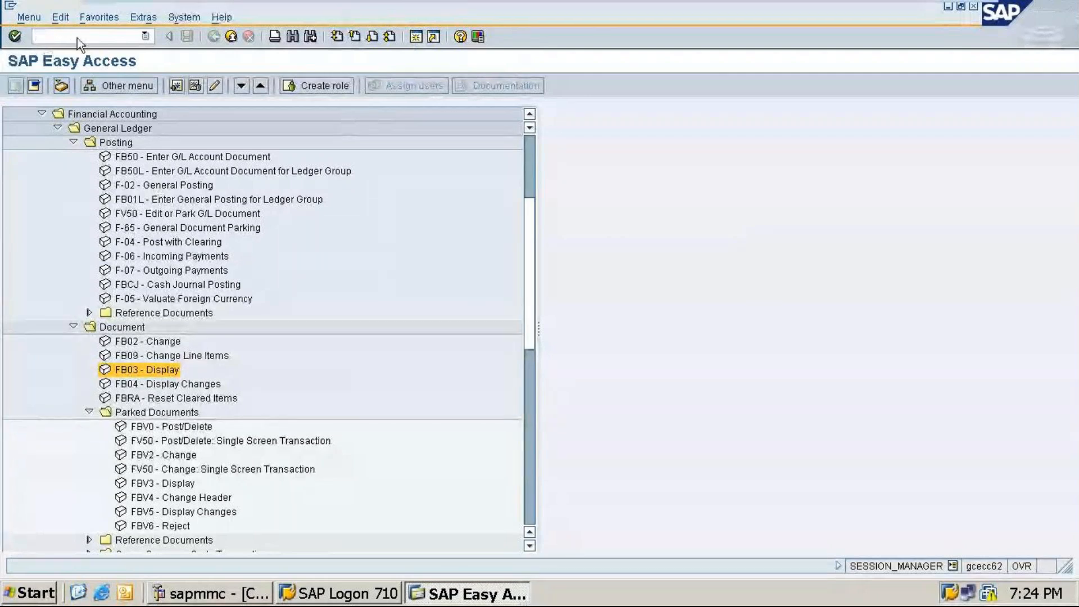
pyautogui.press('Return')
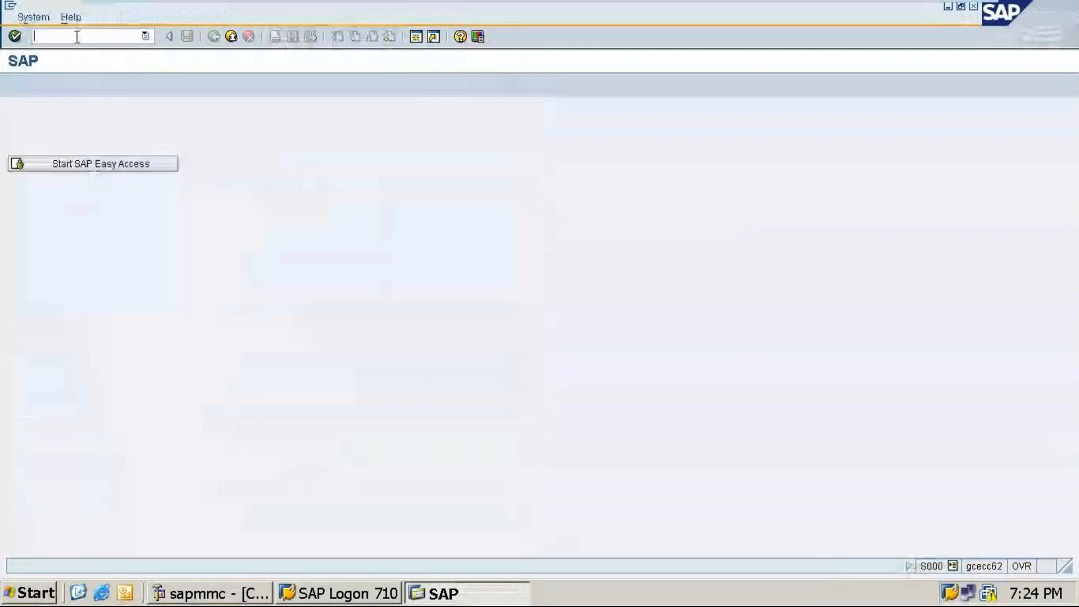
pyautogui.write('spro')
pyautogui.press('Return')
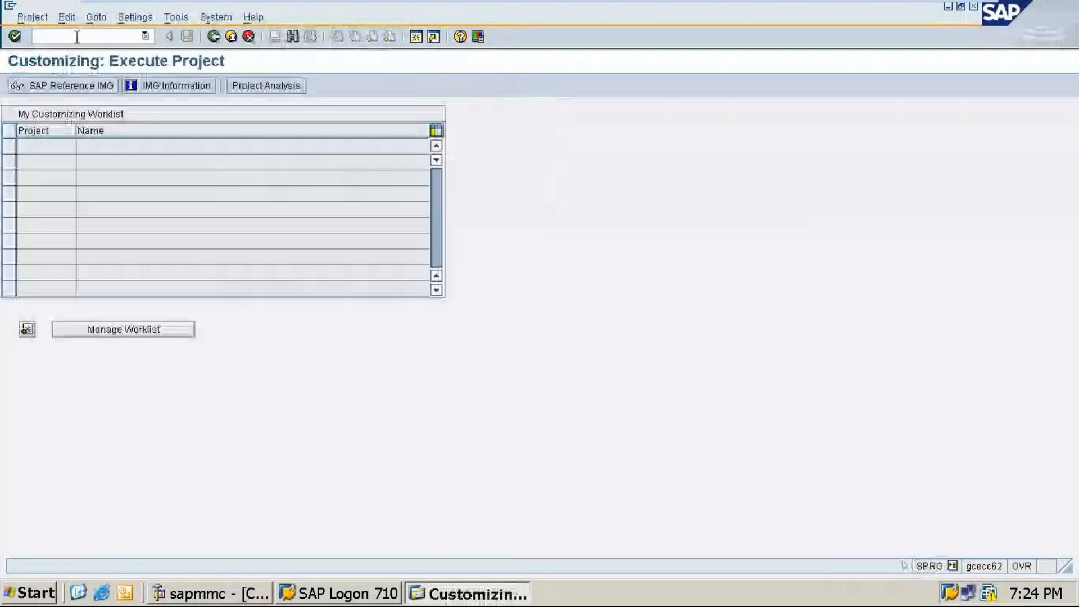
pyautogui.click(214, 36)
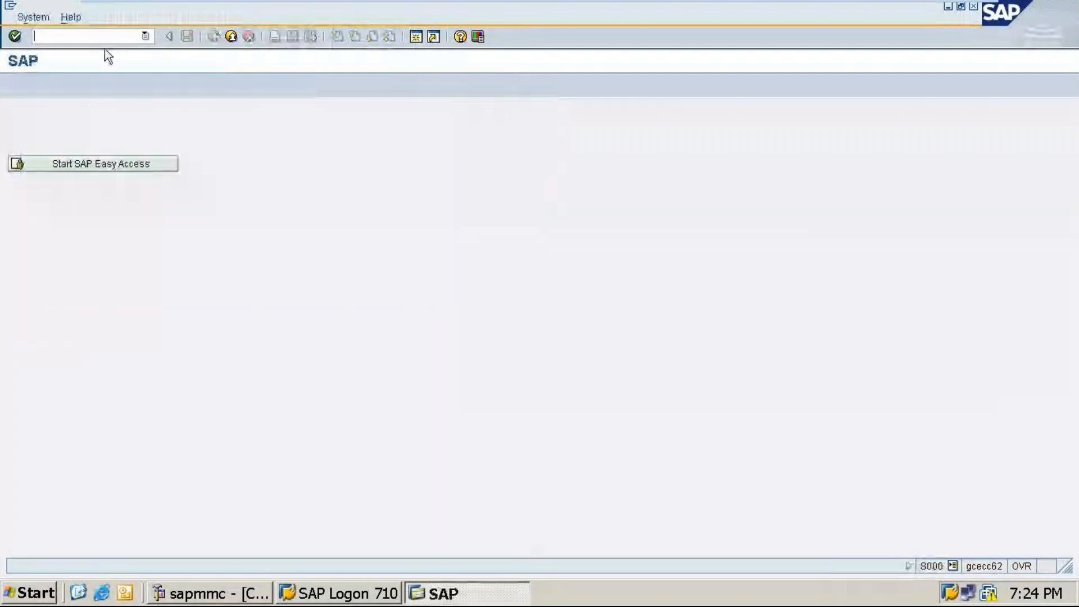
# Step: Open transaction FS00 to edit G/L accounts centrally, then exit it
pyautogui.write('/n')
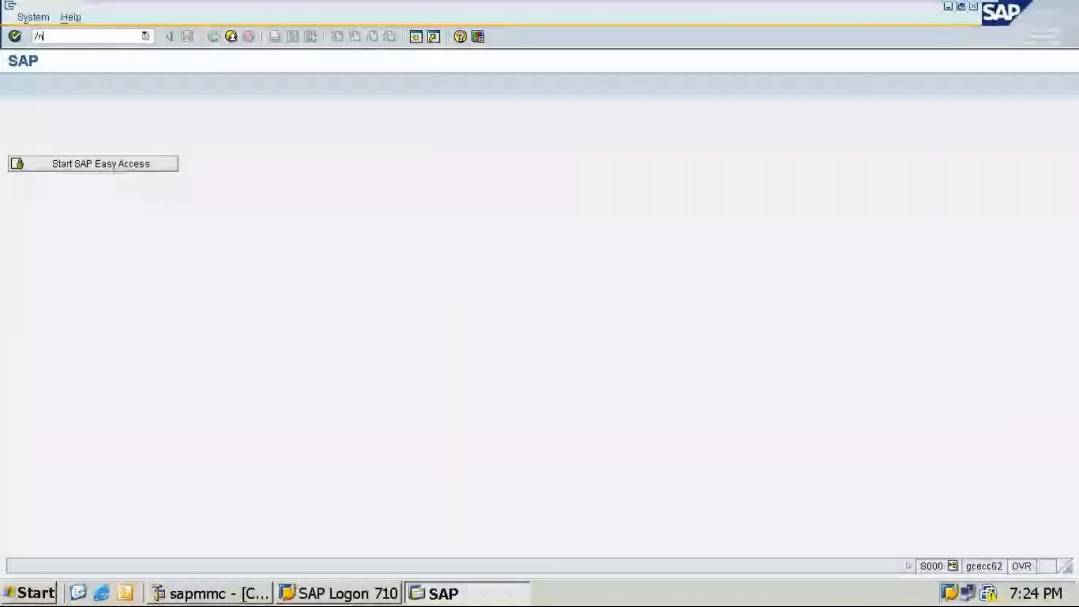
pyautogui.write('fs')
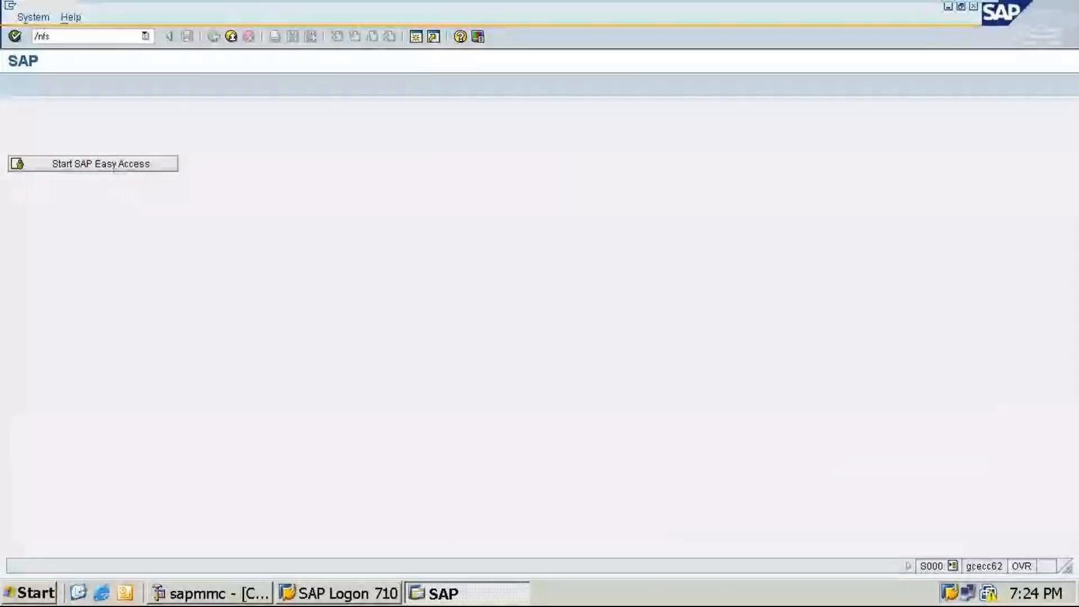
pyautogui.write('00')
pyautogui.press('Return')
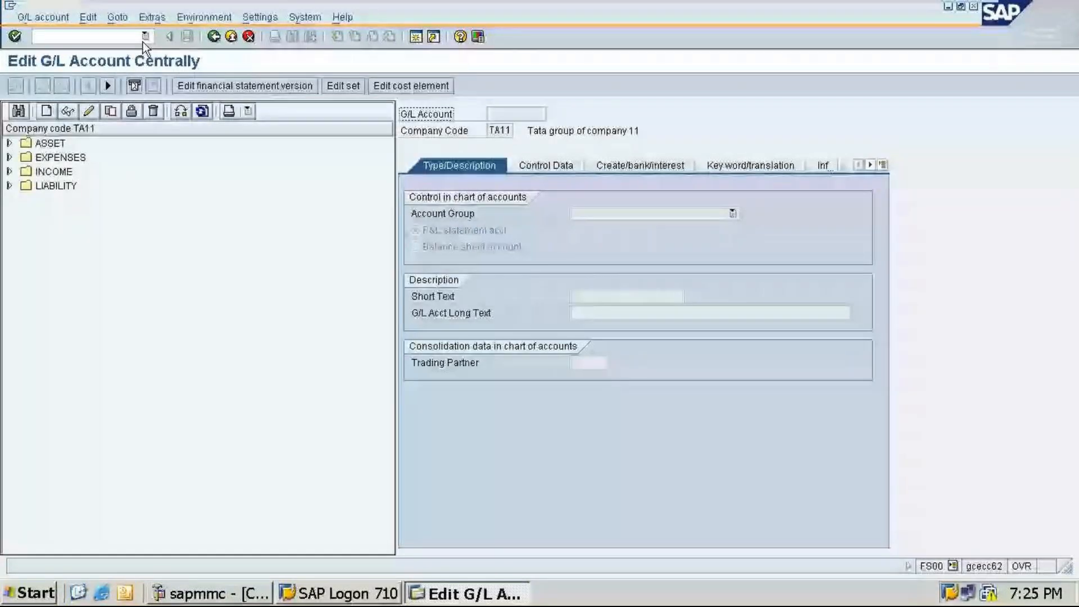
pyautogui.click(214, 36)
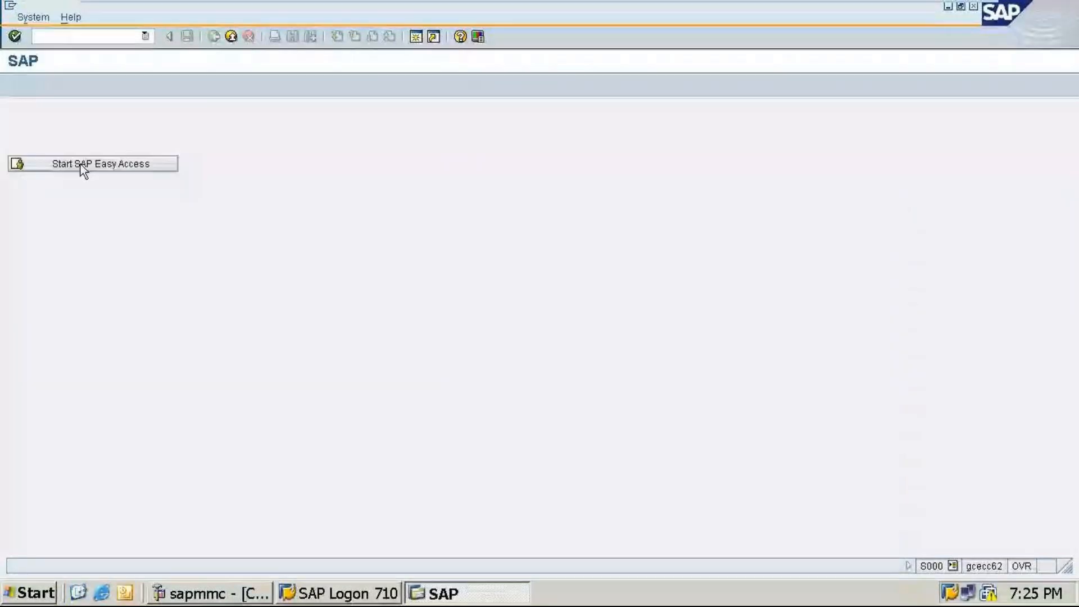
# Step: Return to the Easy Access menu and open transaction F-02 for a general posting
pyautogui.click(80, 164)
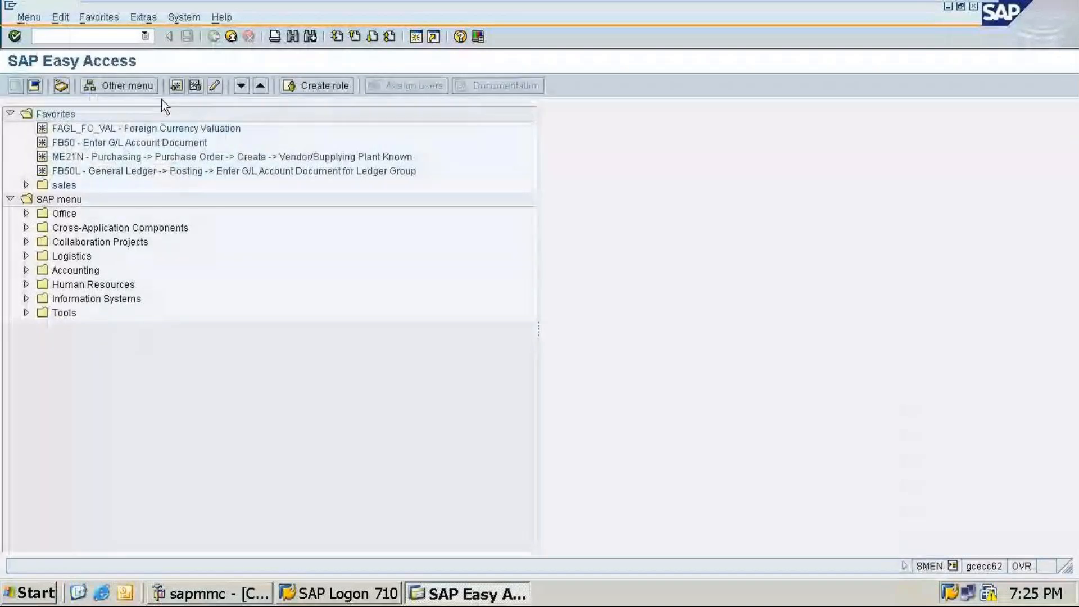
pyautogui.click(70, 36)
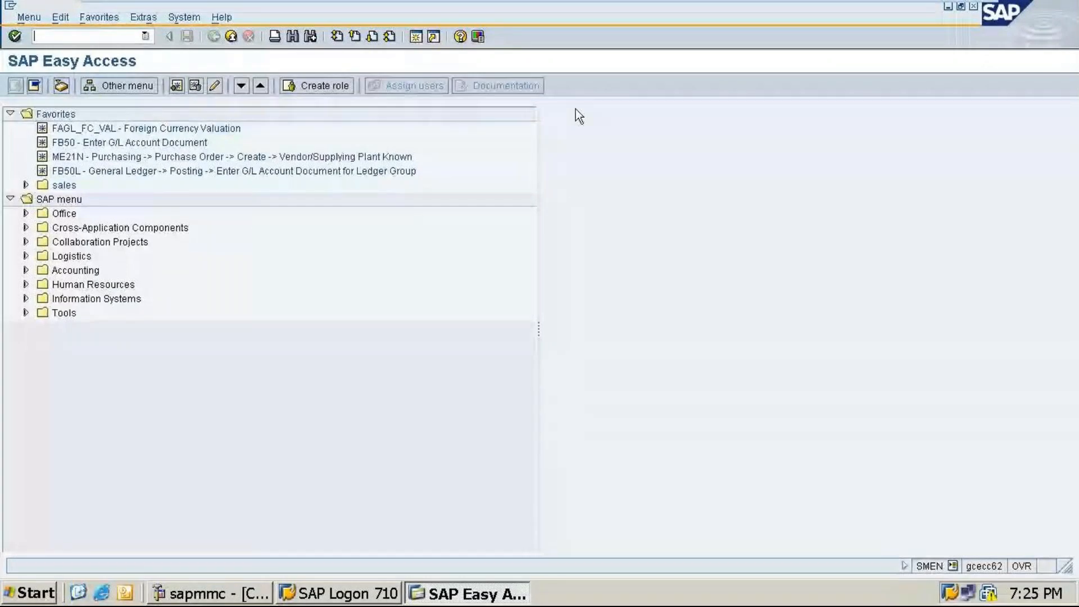
pyautogui.write('/n')
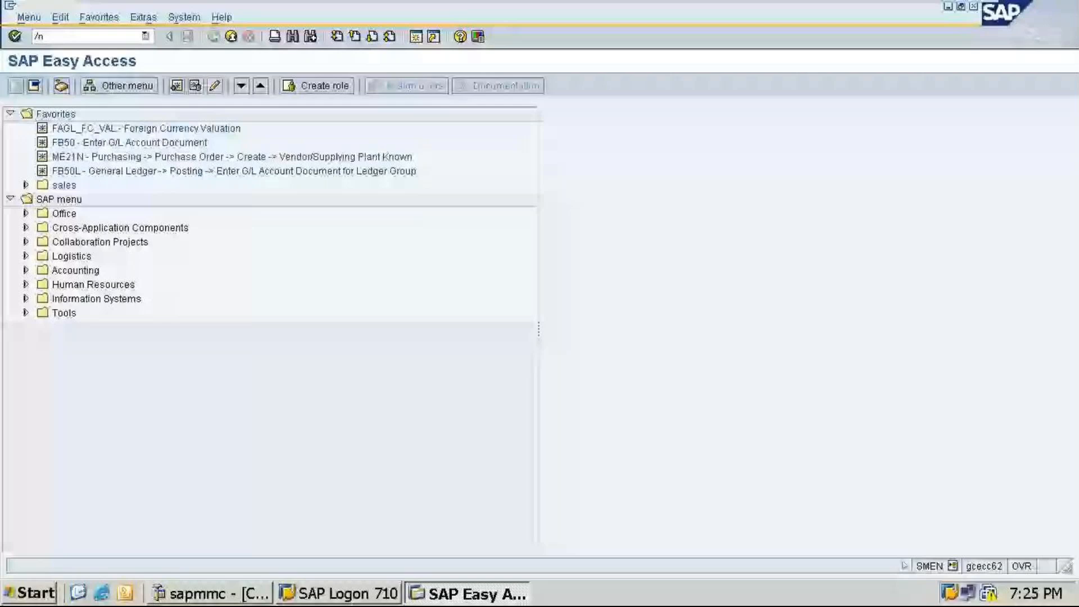
pyautogui.write('f-02')
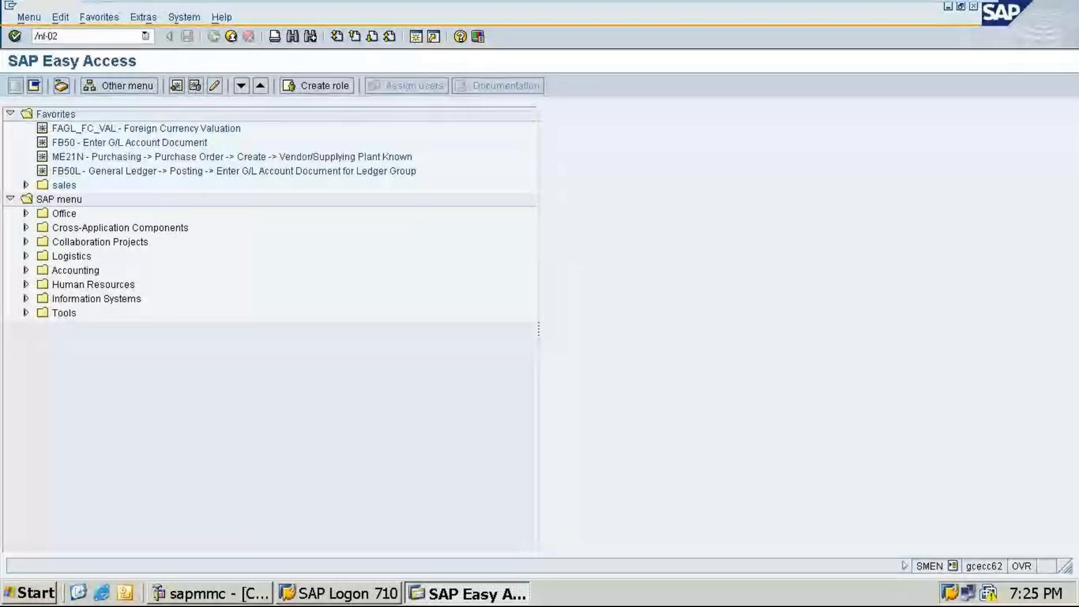
pyautogui.press('Return')
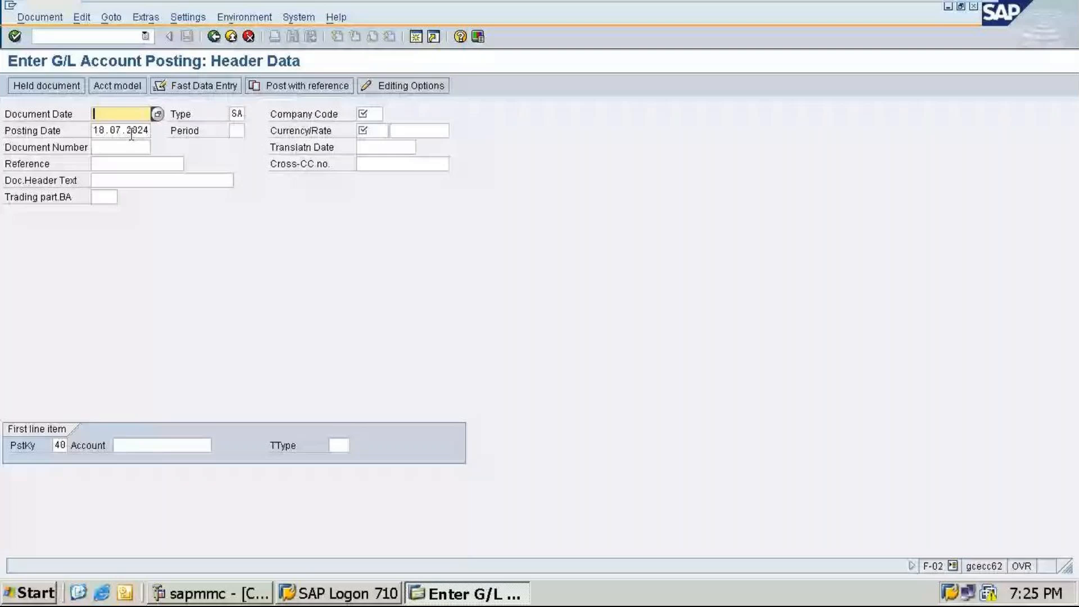
# Step: Fill the posting header with document date 18.07.2024, company code ta11 and currency inr
pyautogui.click(158, 114)
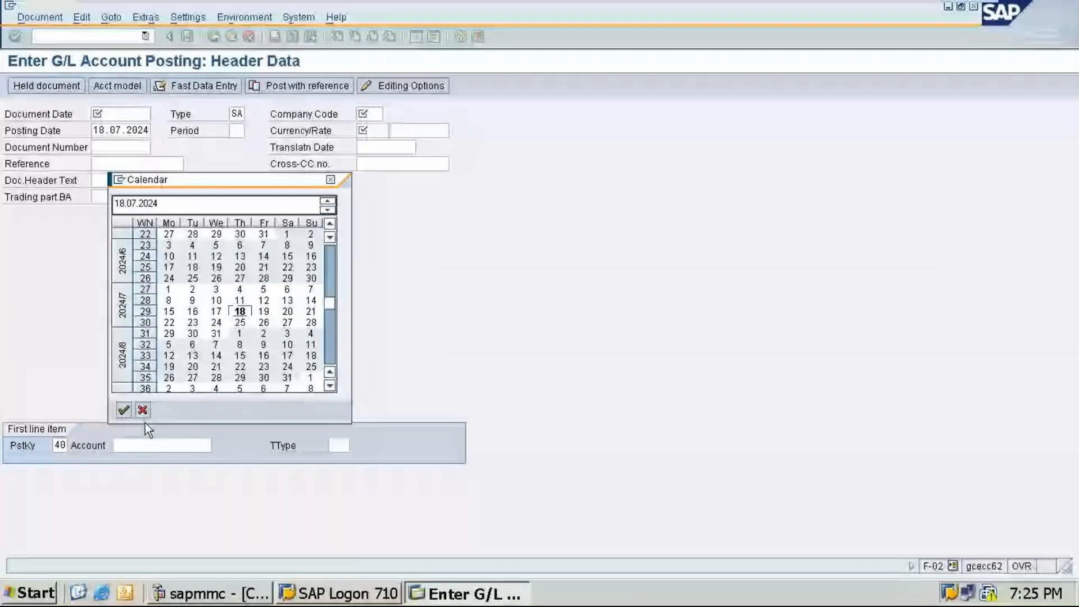
pyautogui.press('Return')
pyautogui.click(378, 114)
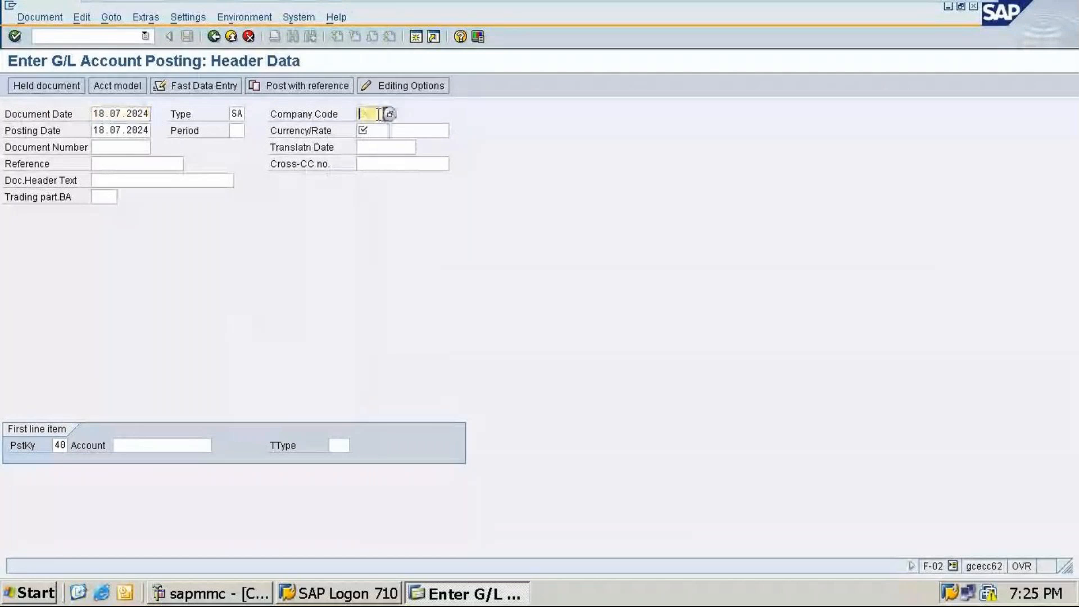
pyautogui.write('ta11')
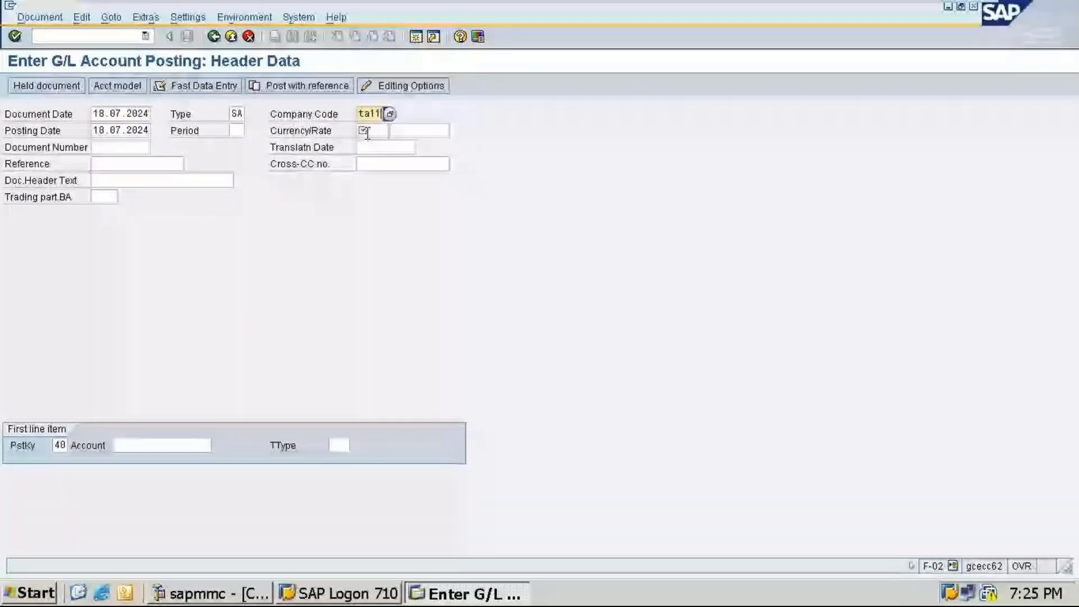
pyautogui.click(368, 131)
pyautogui.write('inr')
# Step: Choose Rent paid account 400000 for the first line item with posting key 40 and enter an amount of 10000
pyautogui.click(210, 447)
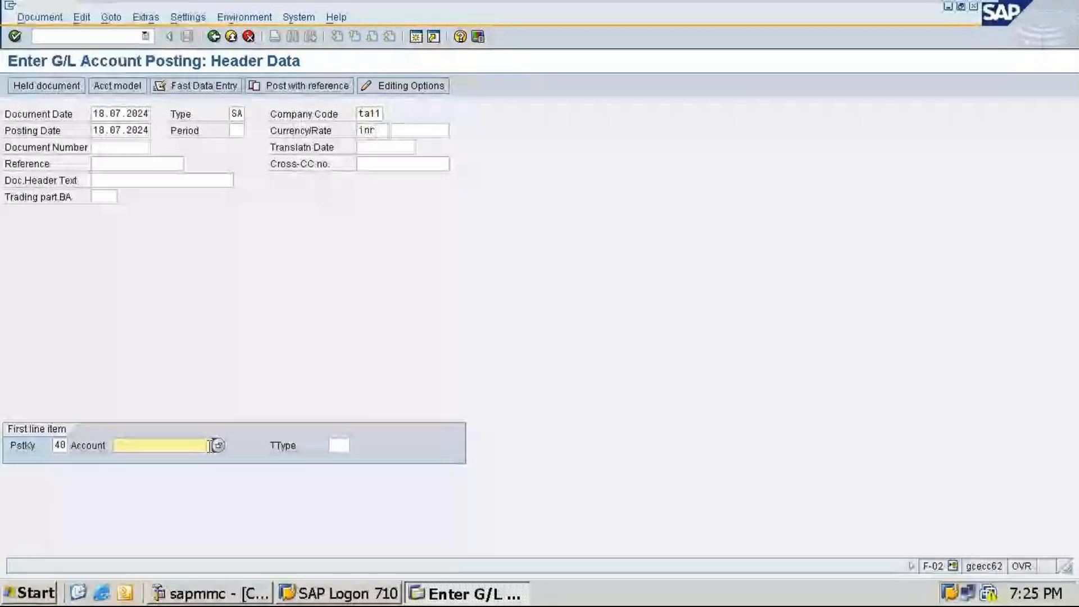
pyautogui.click(218, 446)
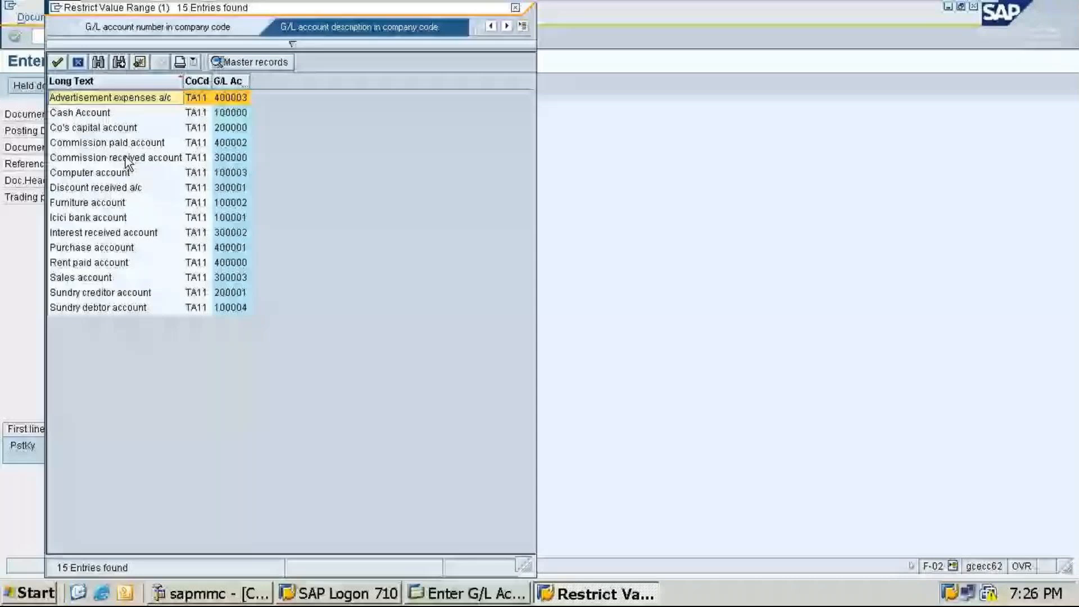
pyautogui.doubleClick(90, 263)
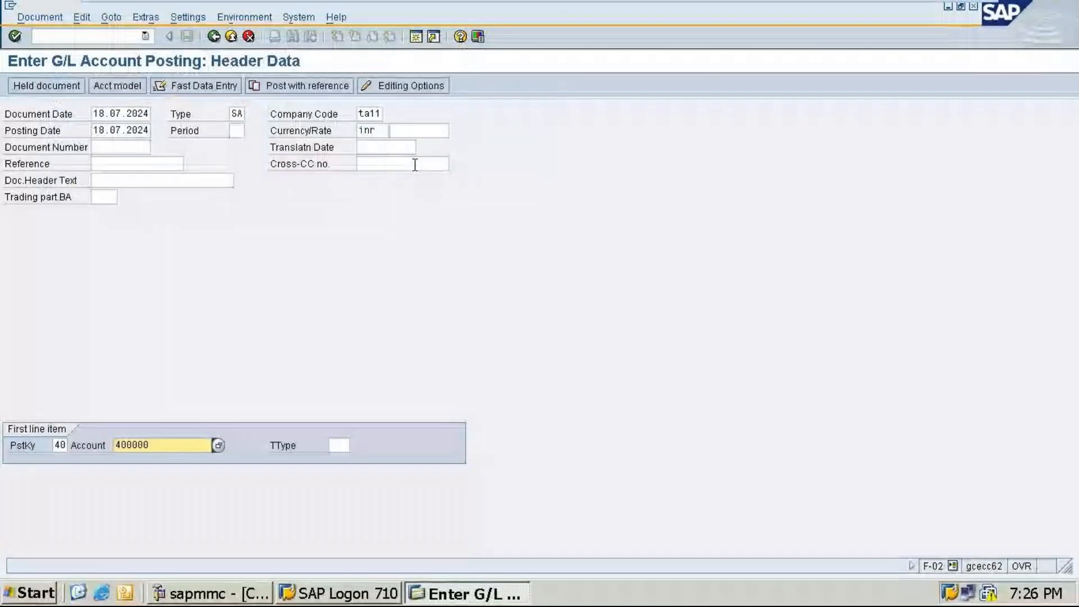
pyautogui.write('10000')
# Step: Enter the item text "Being rent paid by cheque no:-678965" for the debit line
pyautogui.click(120, 313)
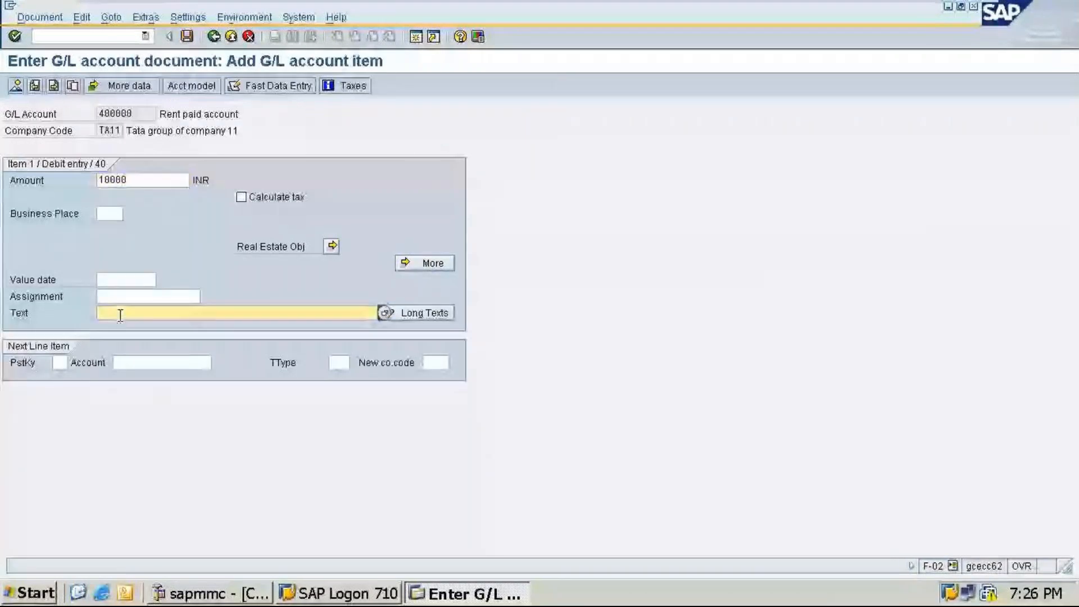
pyautogui.write('Be')
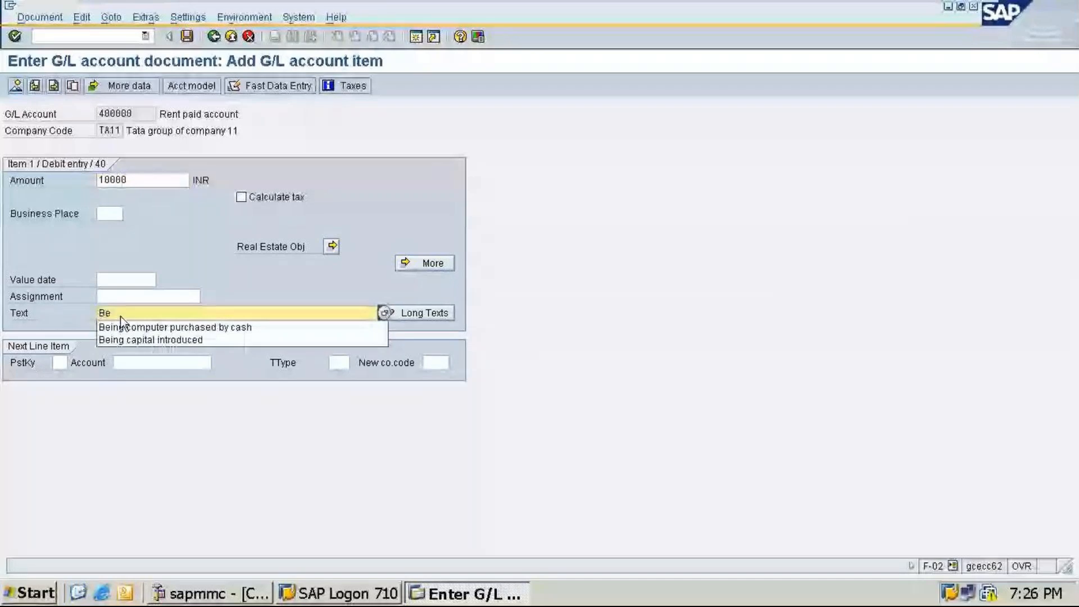
pyautogui.write('ing')
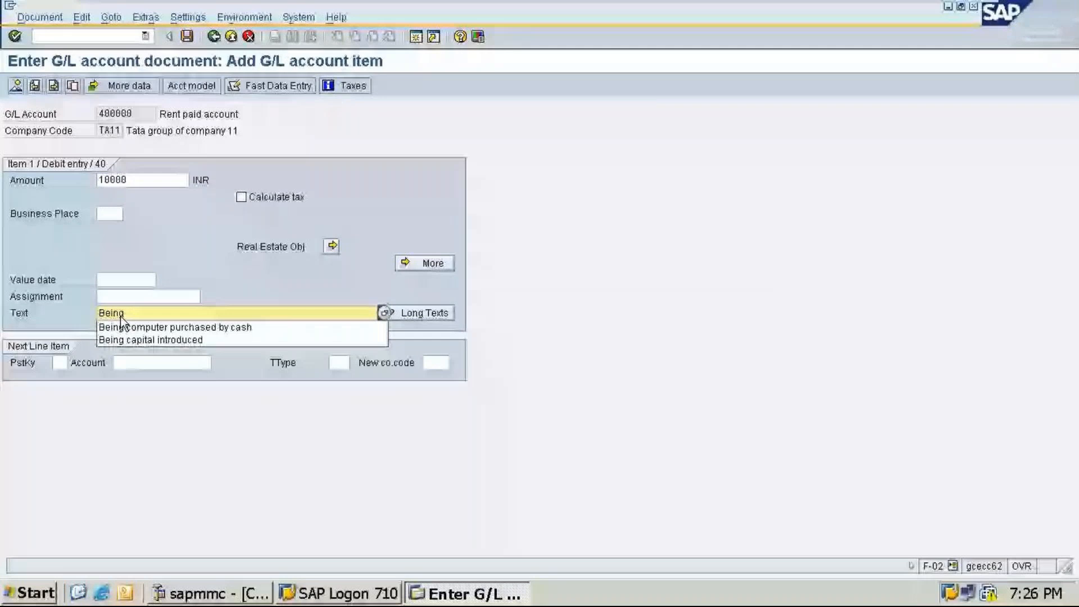
pyautogui.write('rent paid ')
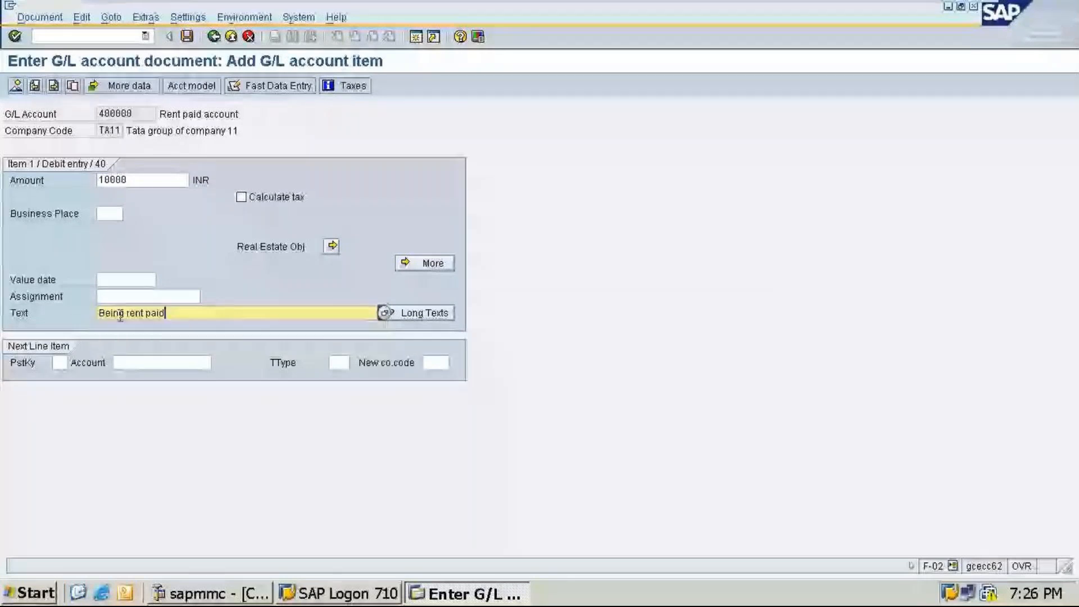
pyautogui.write('by ')
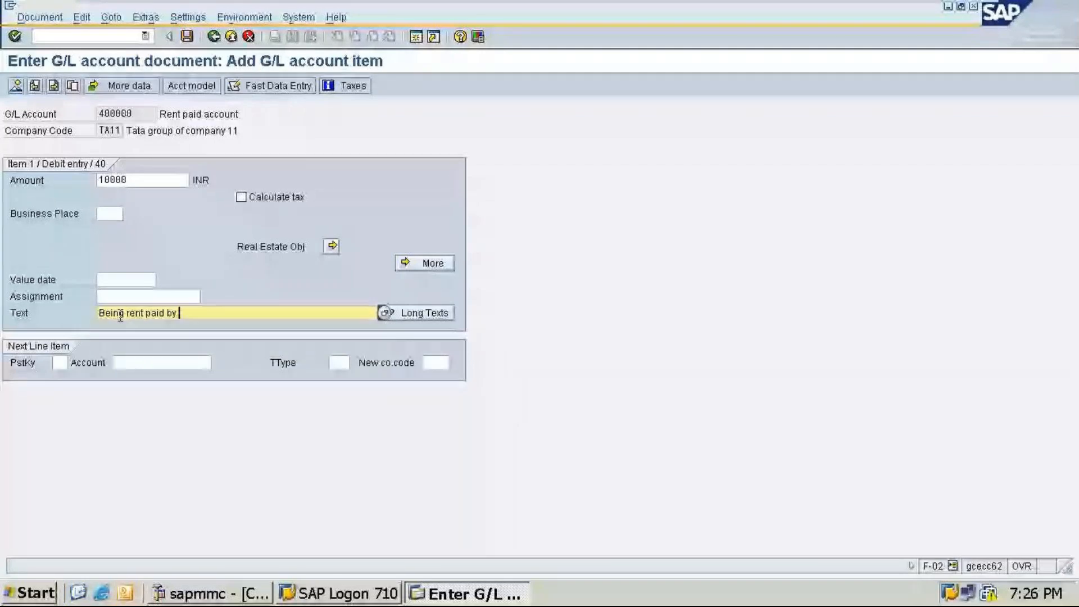
pyautogui.write('cheqw')
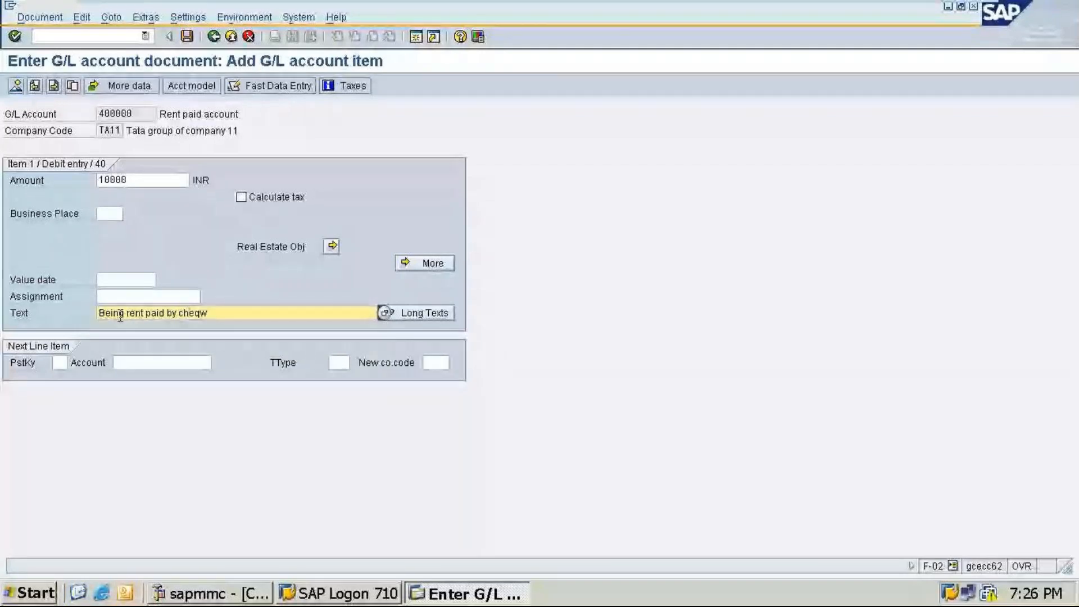
pyautogui.press('BackSpace')
pyautogui.write('e')
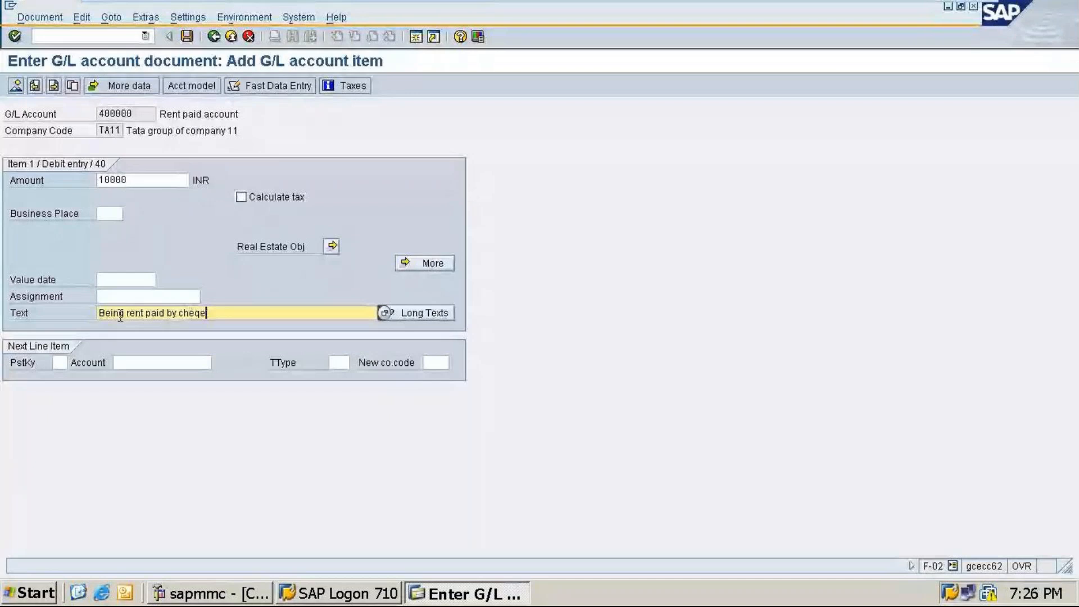
pyautogui.press('BackSpace')
pyautogui.write('u')
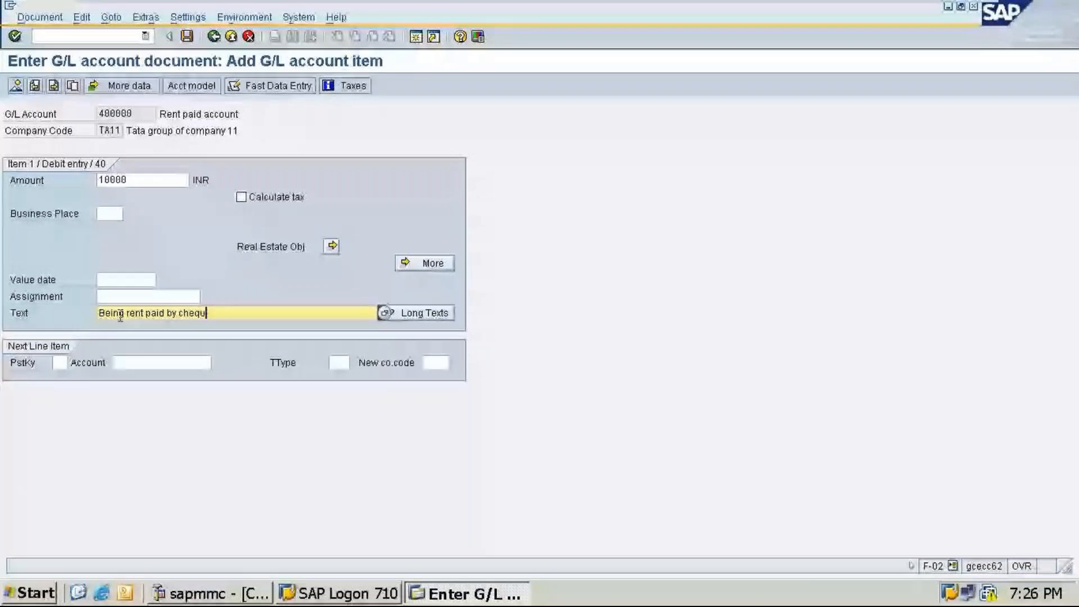
pyautogui.write('e no:-')
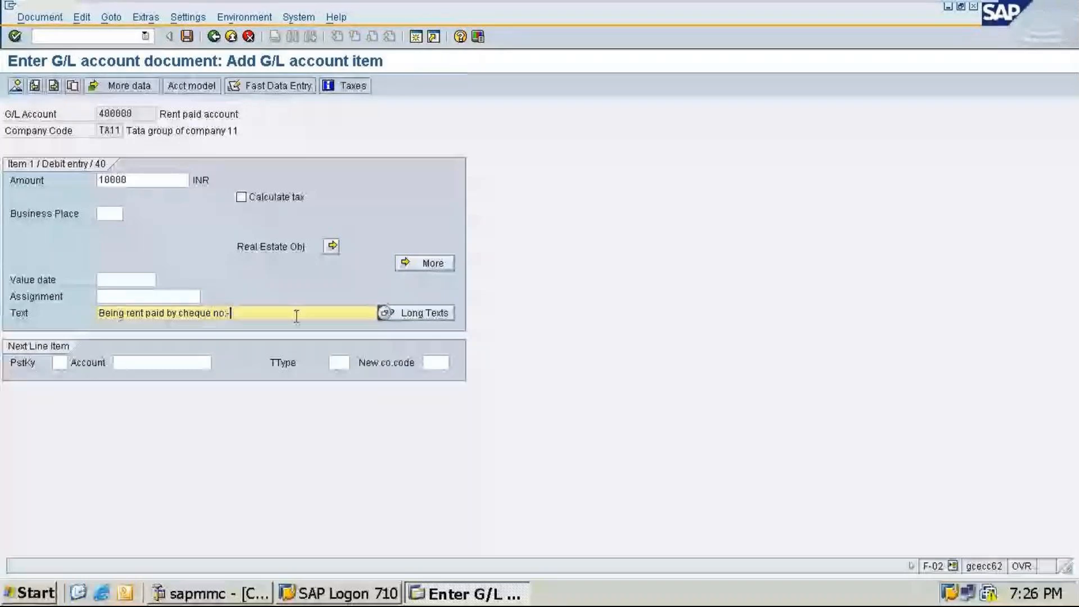
pyautogui.write('678965')
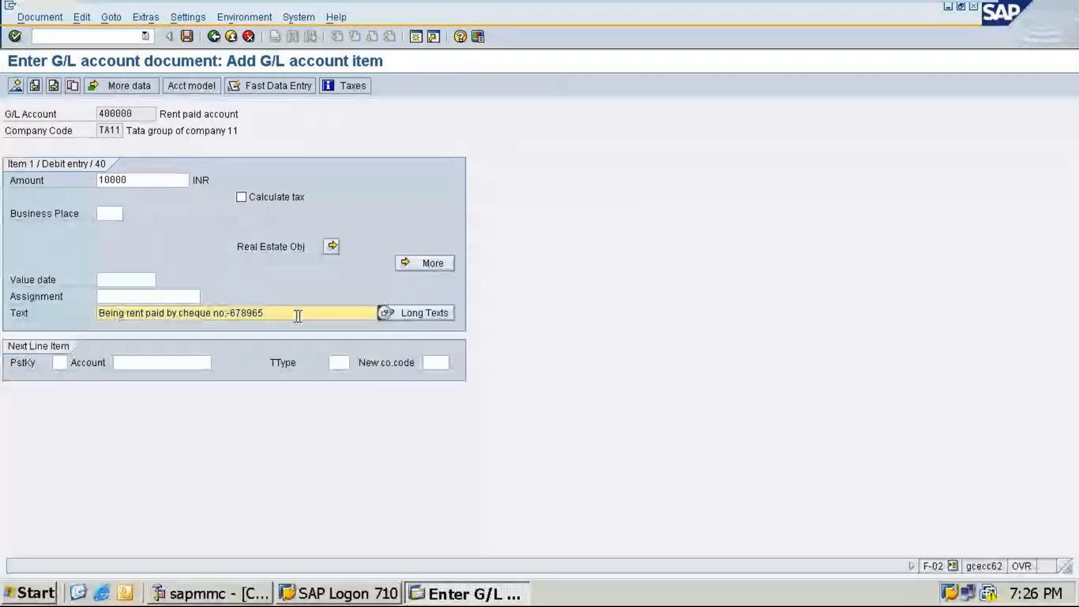
pyautogui.press('Tab')
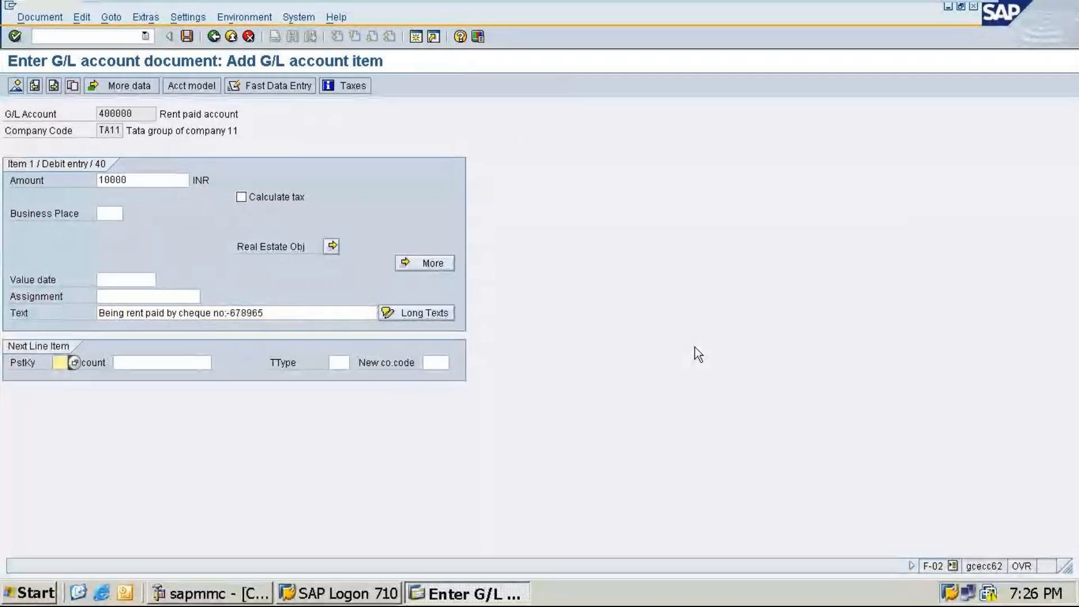
# Step: Start the next line item with posting key 50 and account 100001
pyautogui.write('50')
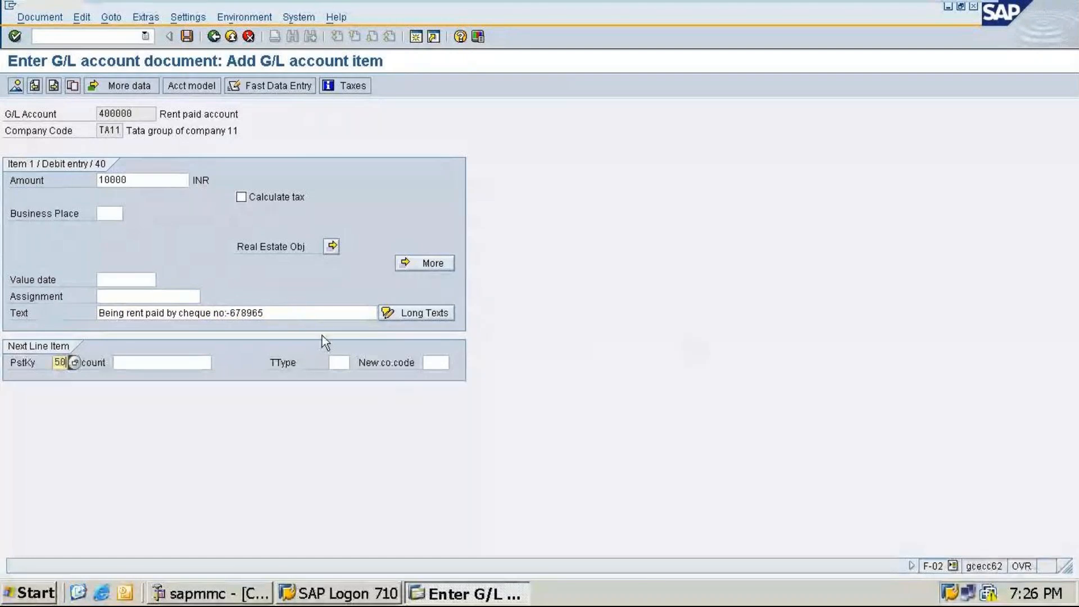
pyautogui.click(179, 362)
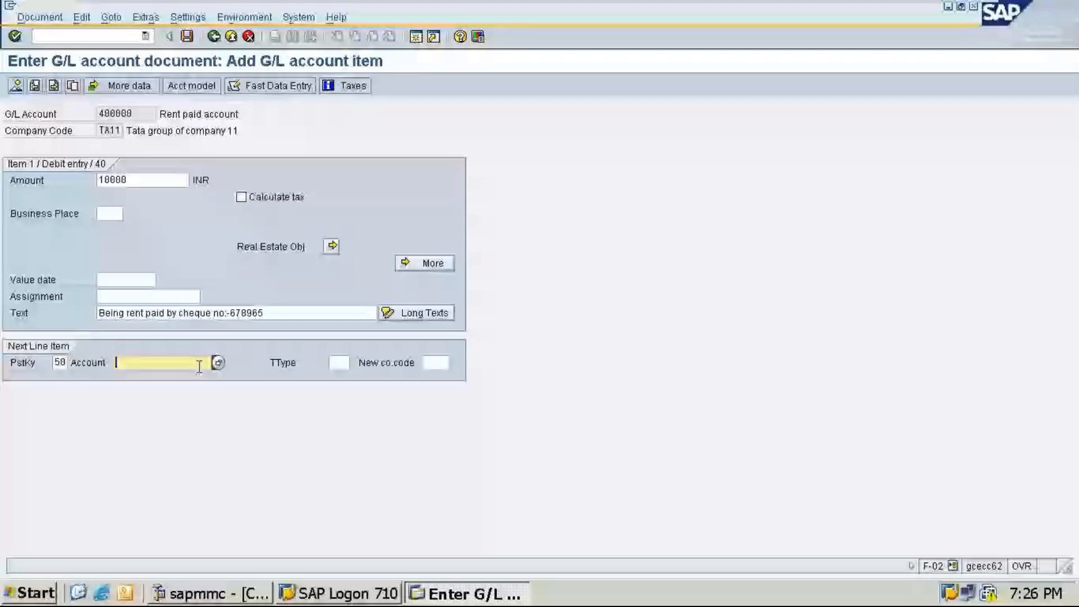
pyautogui.write('100001')
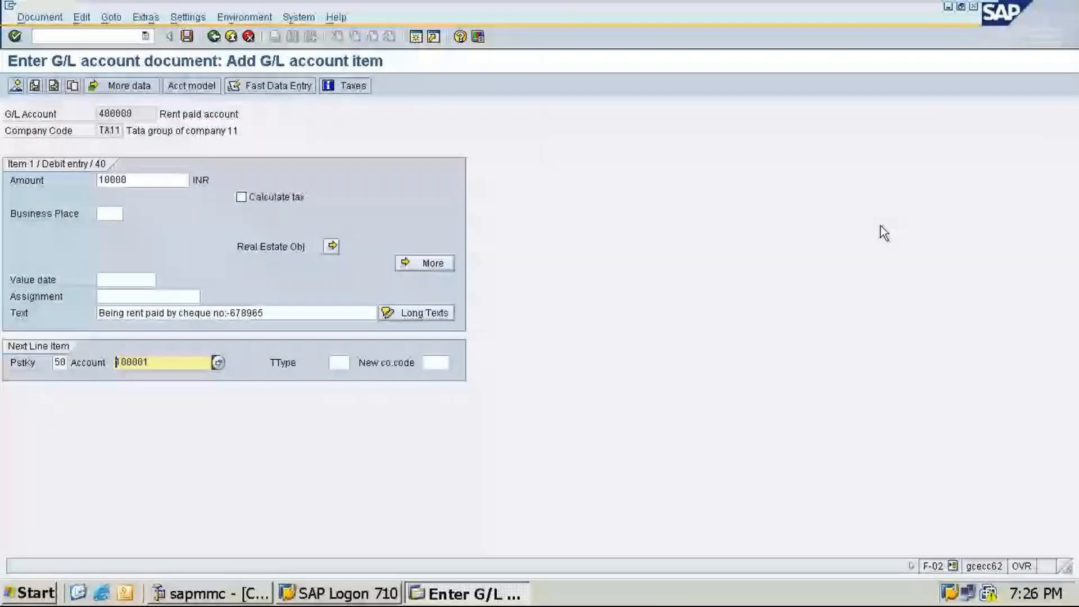
pyautogui.press('Return')
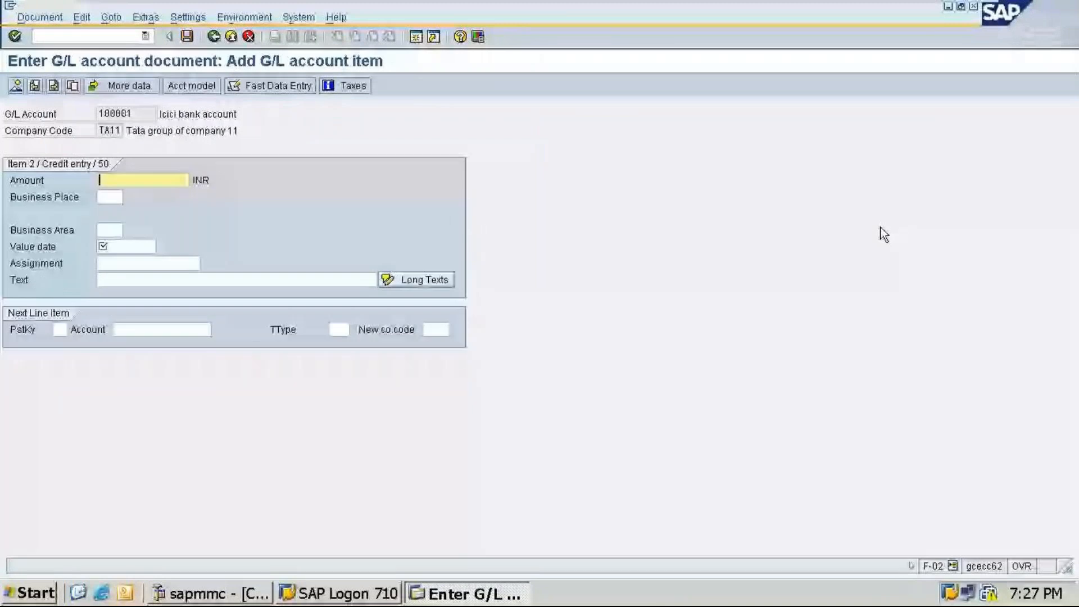
# Step: Set the credit line's amount to * and its text to +, then open the document overview
pyautogui.write('*')
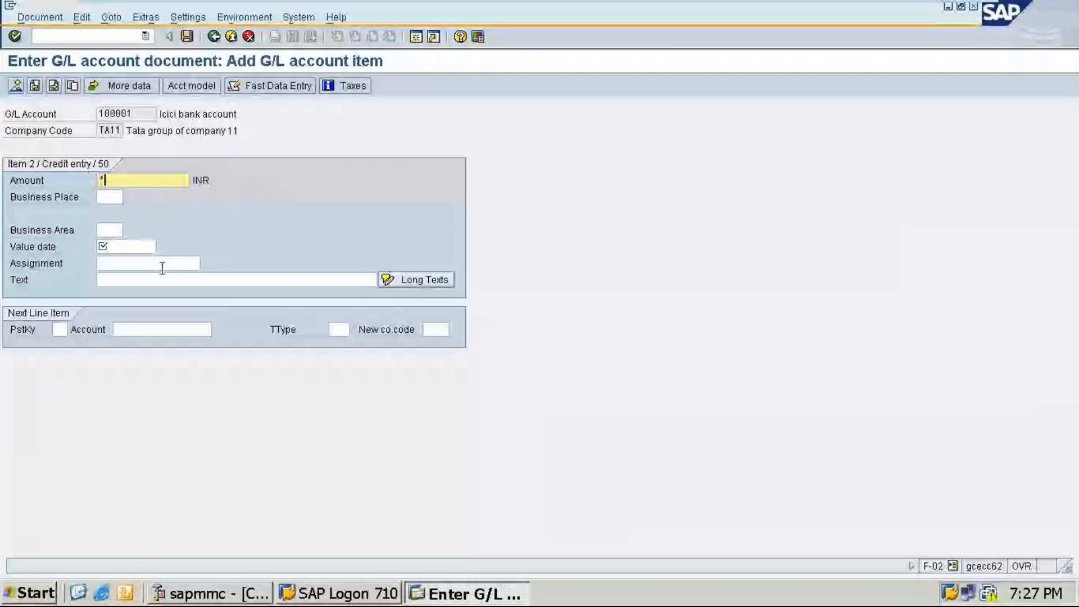
pyautogui.click(163, 279)
pyautogui.write('+')
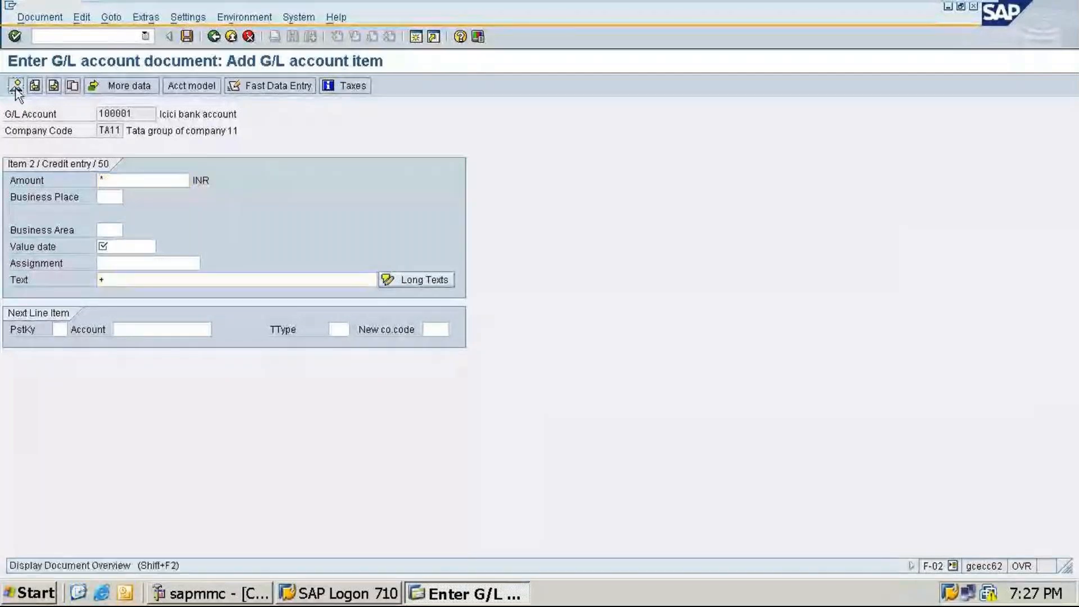
pyautogui.click(16, 85)
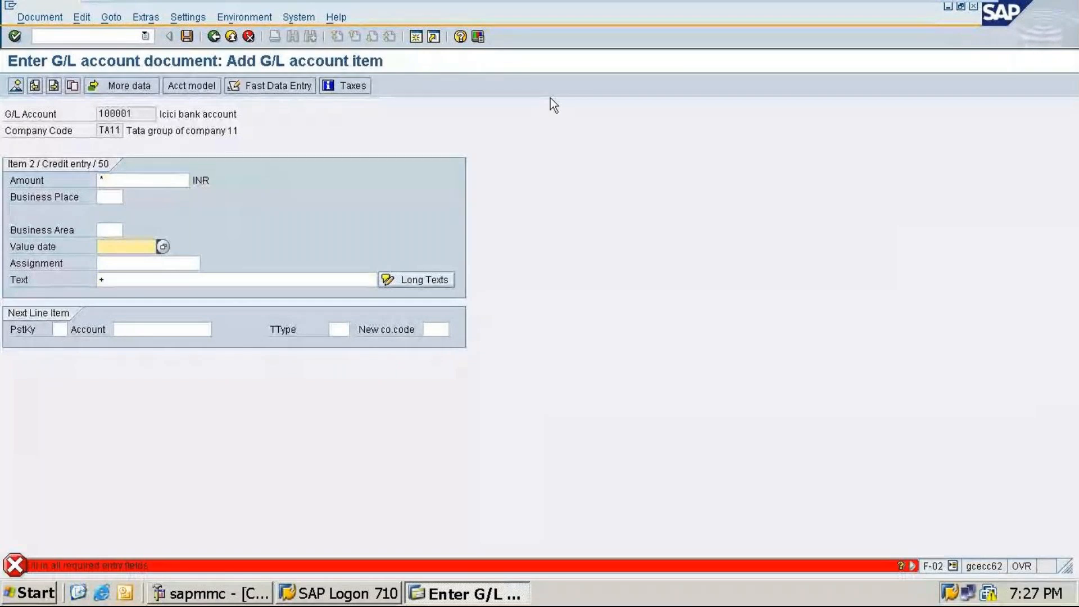
# Step: Post the rent payment document from the overview
pyautogui.press('F4')
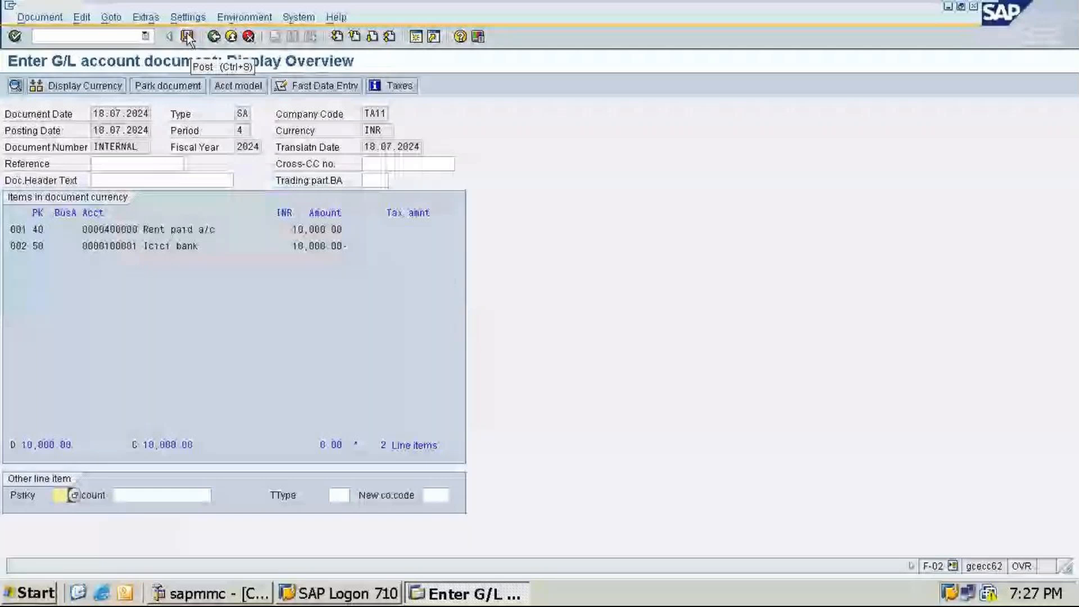
pyautogui.click(187, 37)
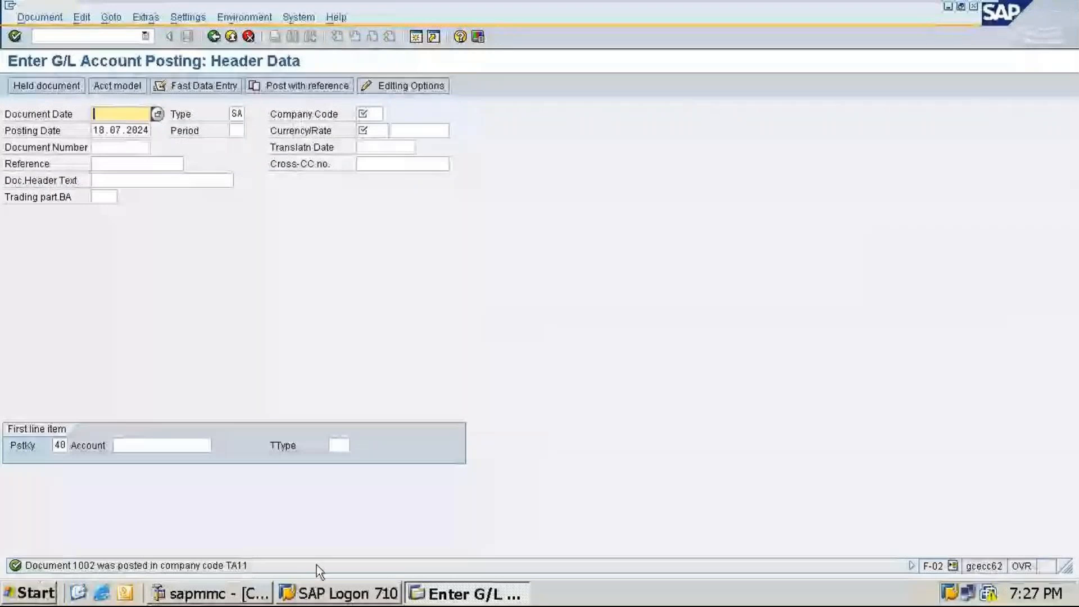
pyautogui.click(87, 38)
pyautogui.write('/n')
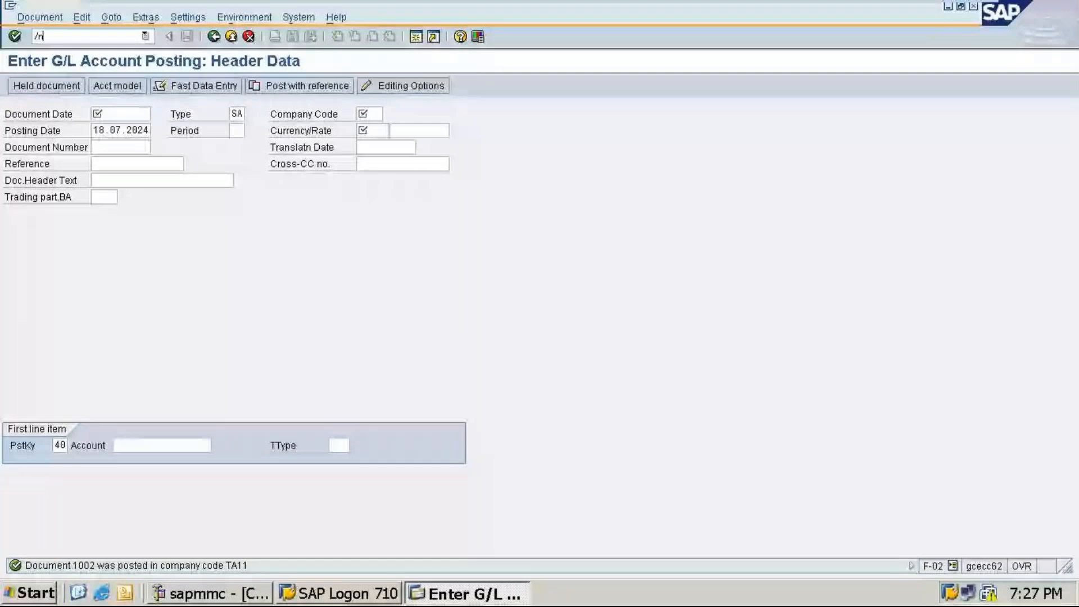
pyautogui.write('fbv0')
pyautogui.press('Return')
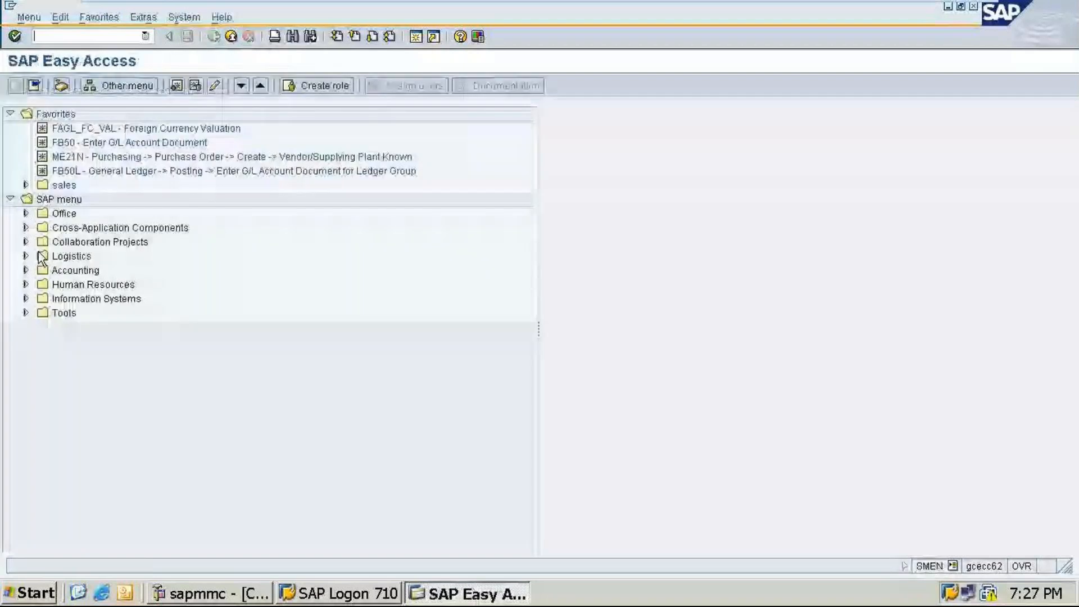
# Step: Display posted document 1002 of company code TA11 for fiscal year 2024 through the General Ledger menu
pyautogui.doubleClick(41, 270)
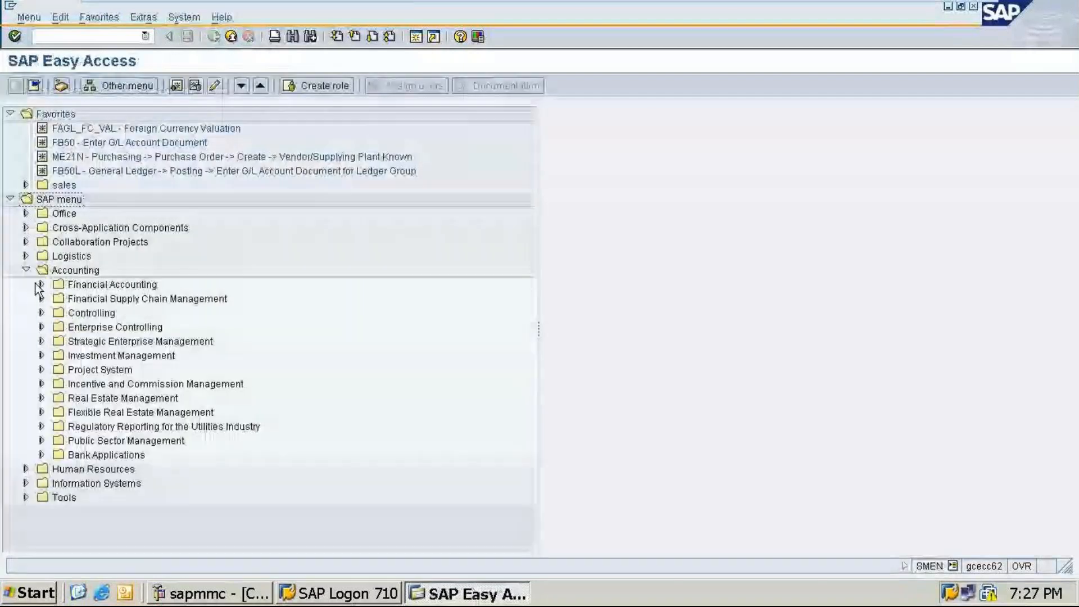
pyautogui.click(41, 285)
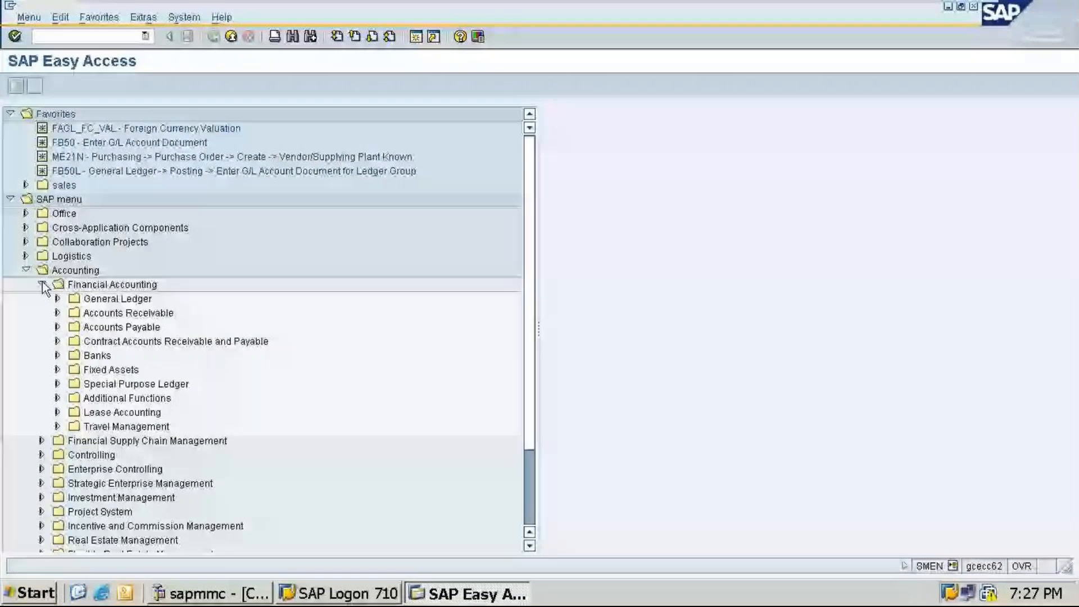
pyautogui.click(57, 299)
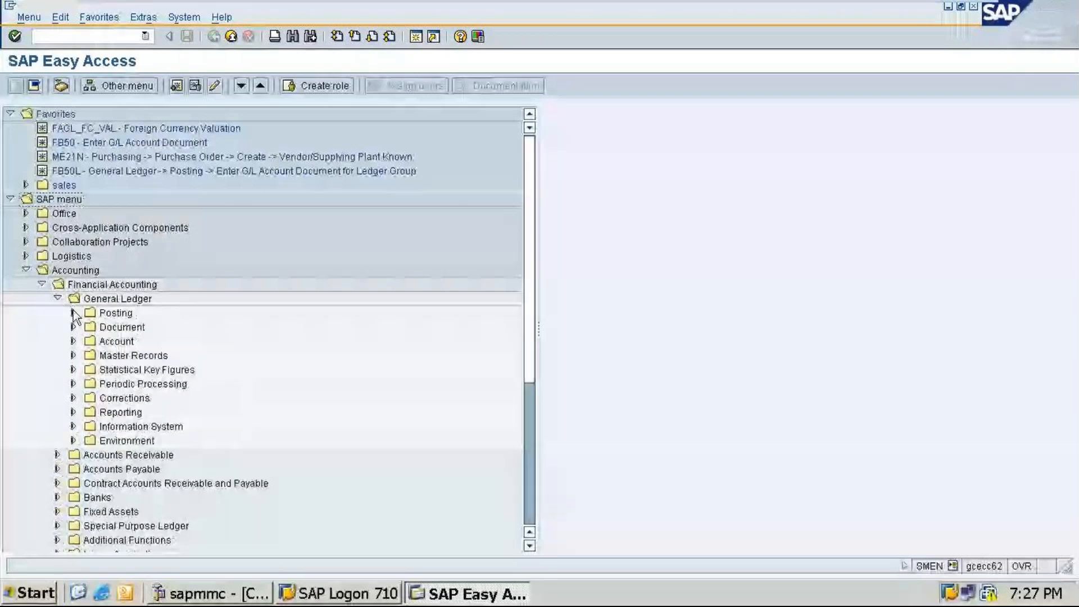
pyautogui.click(73, 313)
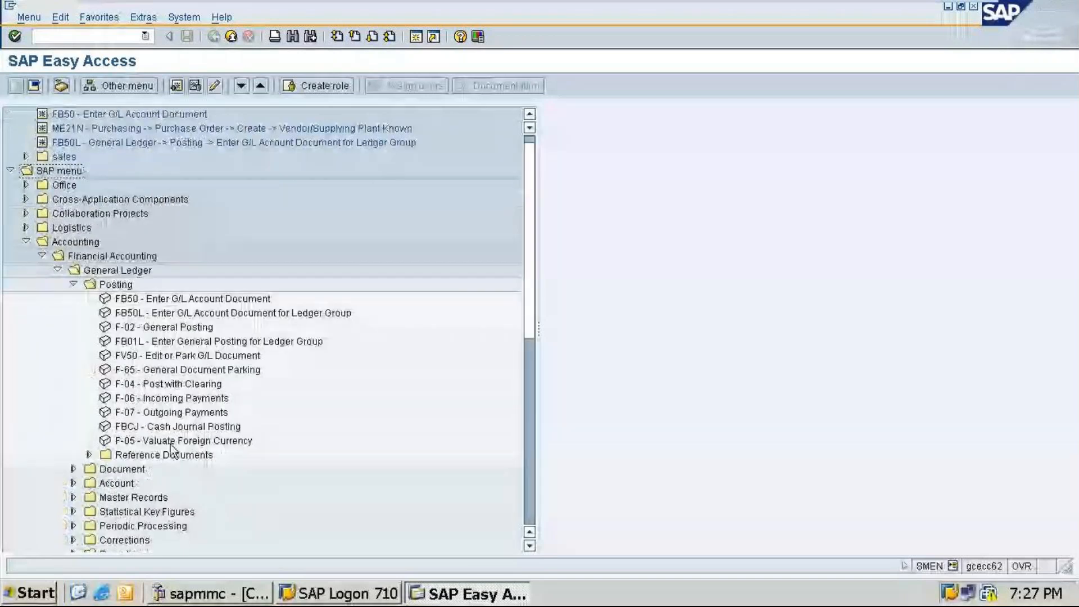
pyautogui.click(74, 469)
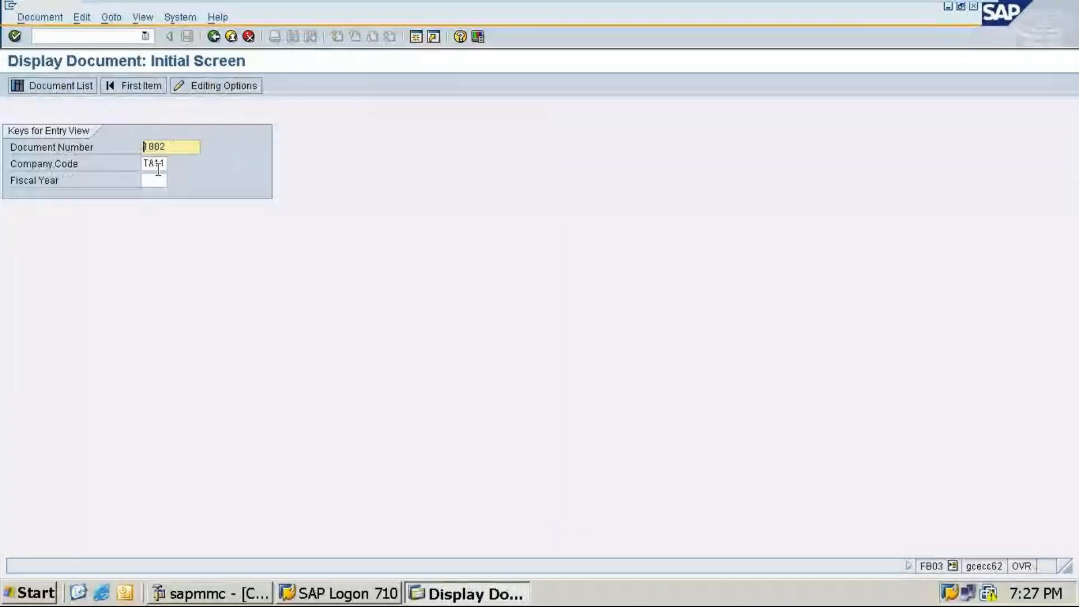
pyautogui.click(157, 178)
pyautogui.write('2')
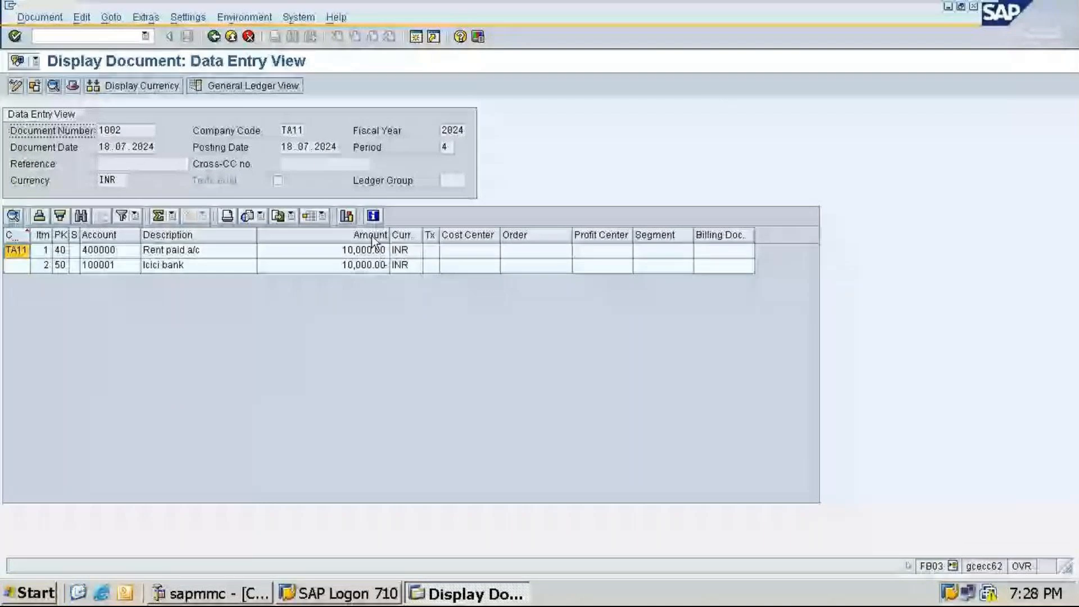
# Step: Switch to the GoTo Meeting window and open the Leave options to end the session
pyautogui.moveTo(960, 6)
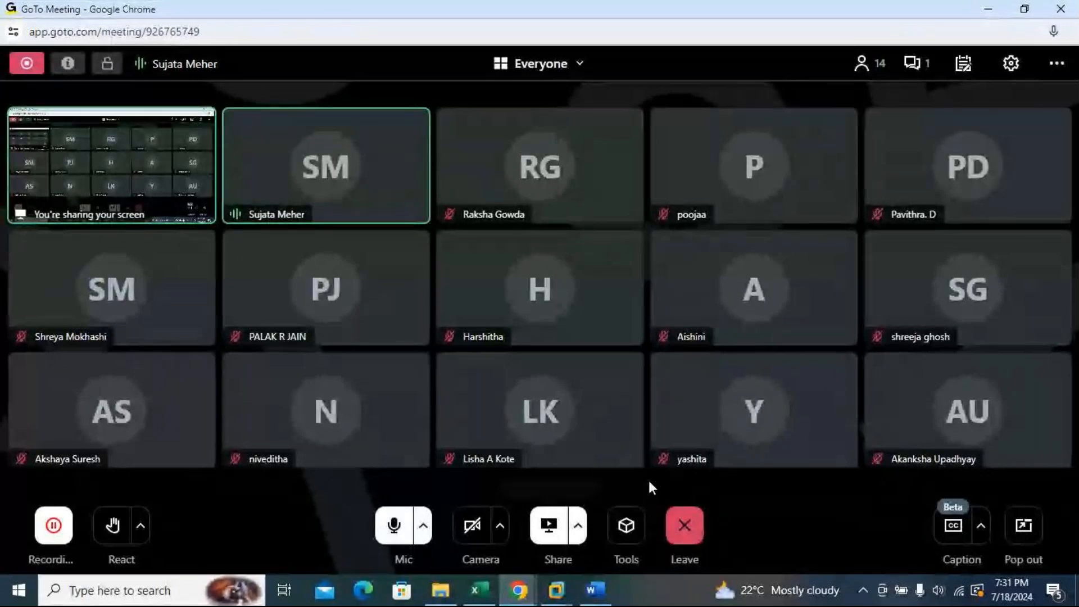
pyautogui.click(685, 525)
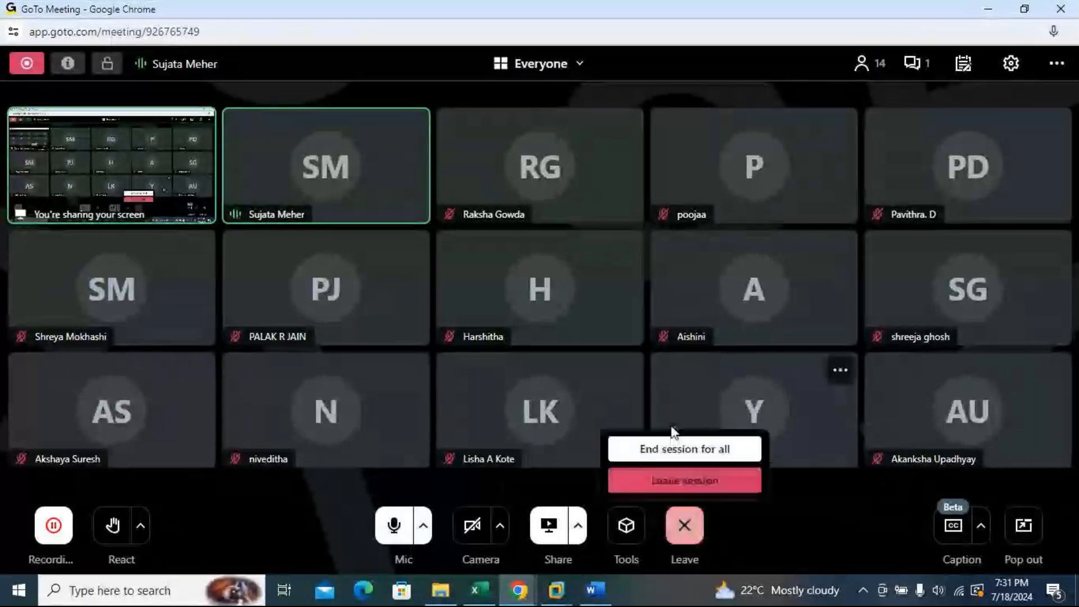